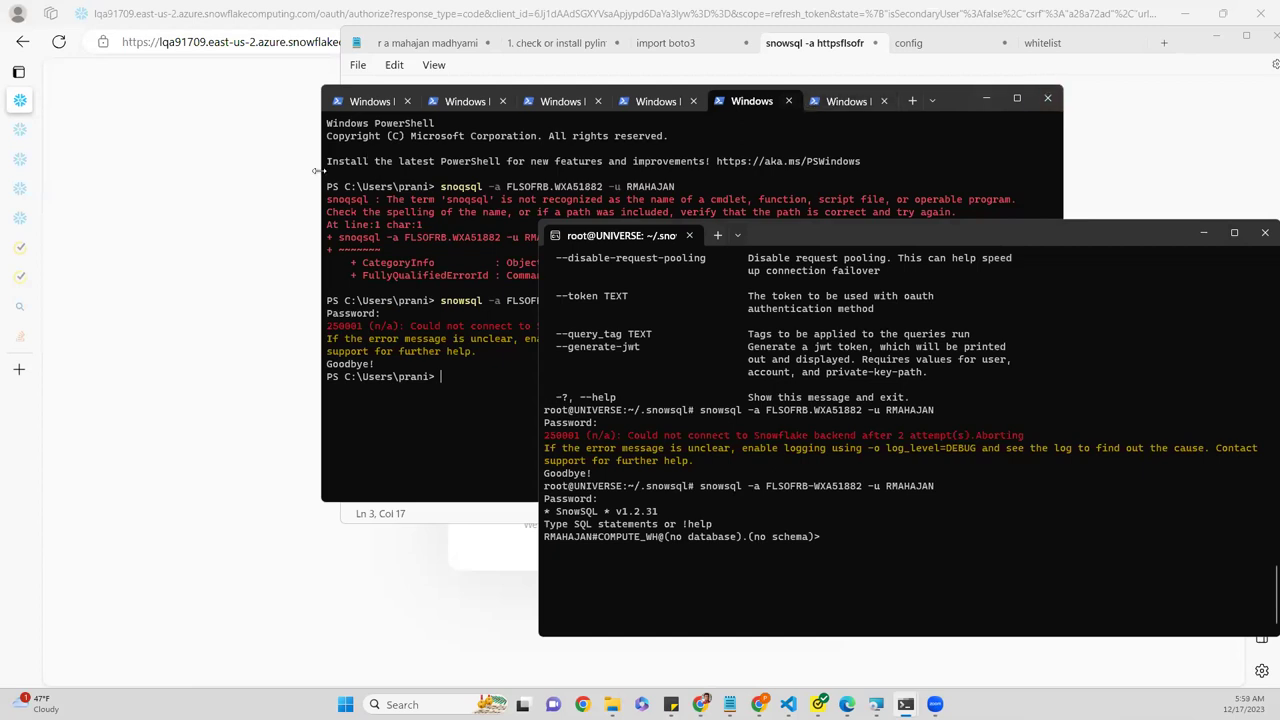
# - Switch to the browser and sign in to Snowflake with the saved username and password
pyautogui.click(275, 174)
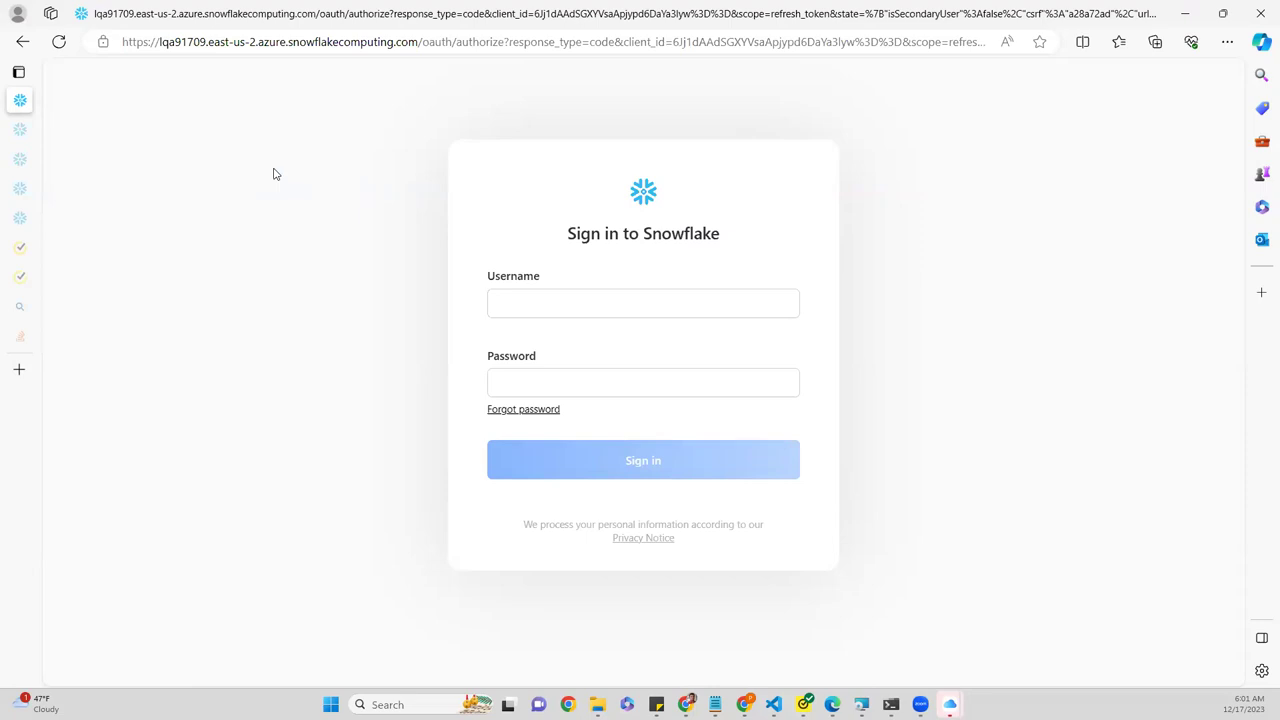
pyautogui.click(533, 298)
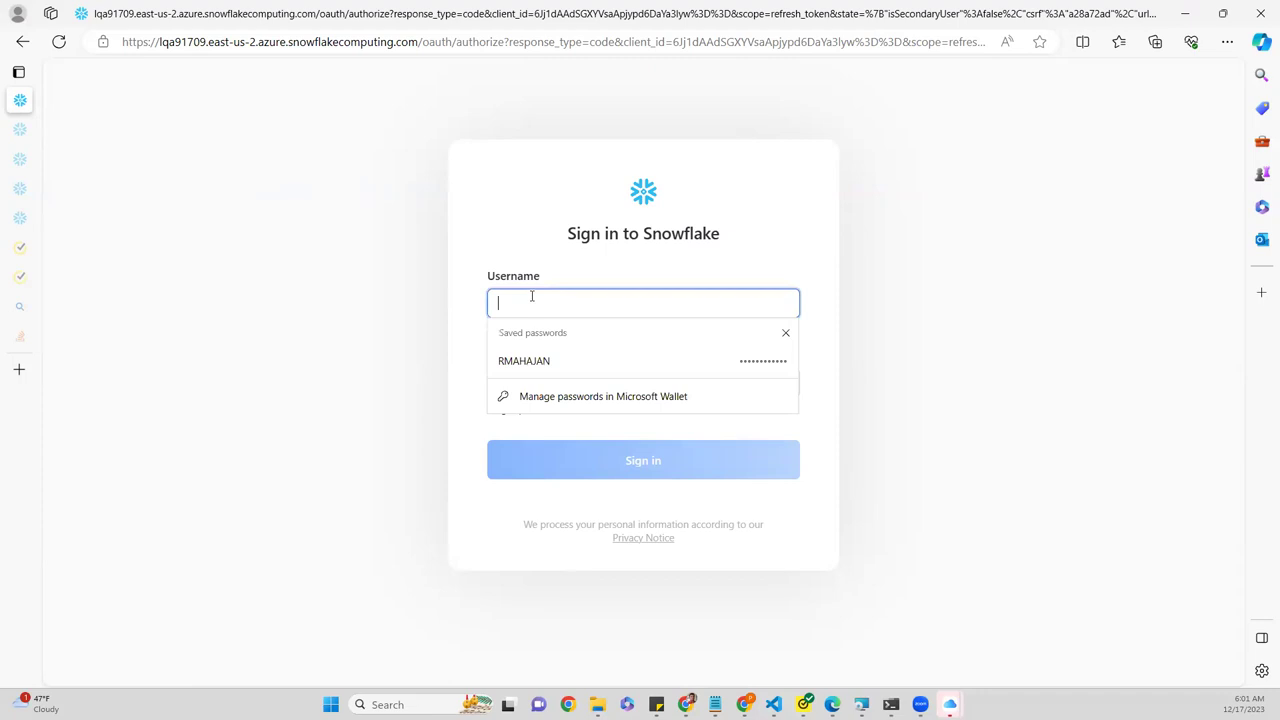
pyautogui.click(535, 359)
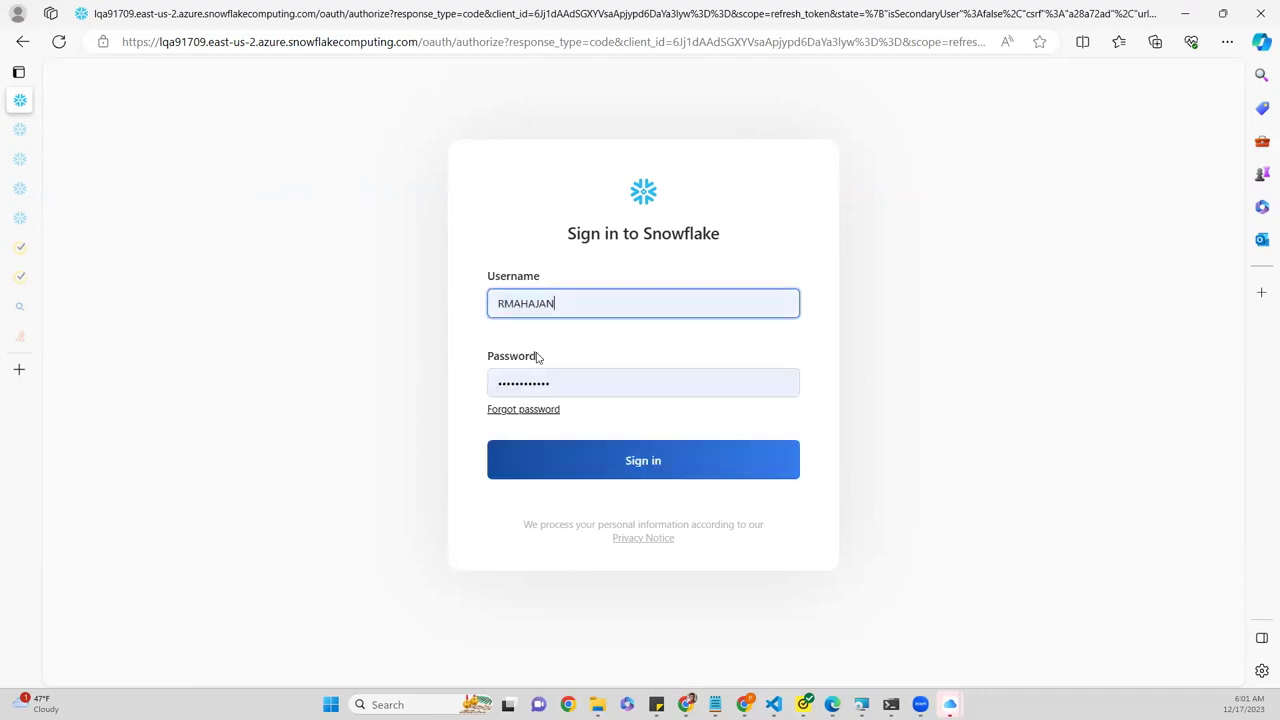
pyautogui.click(599, 461)
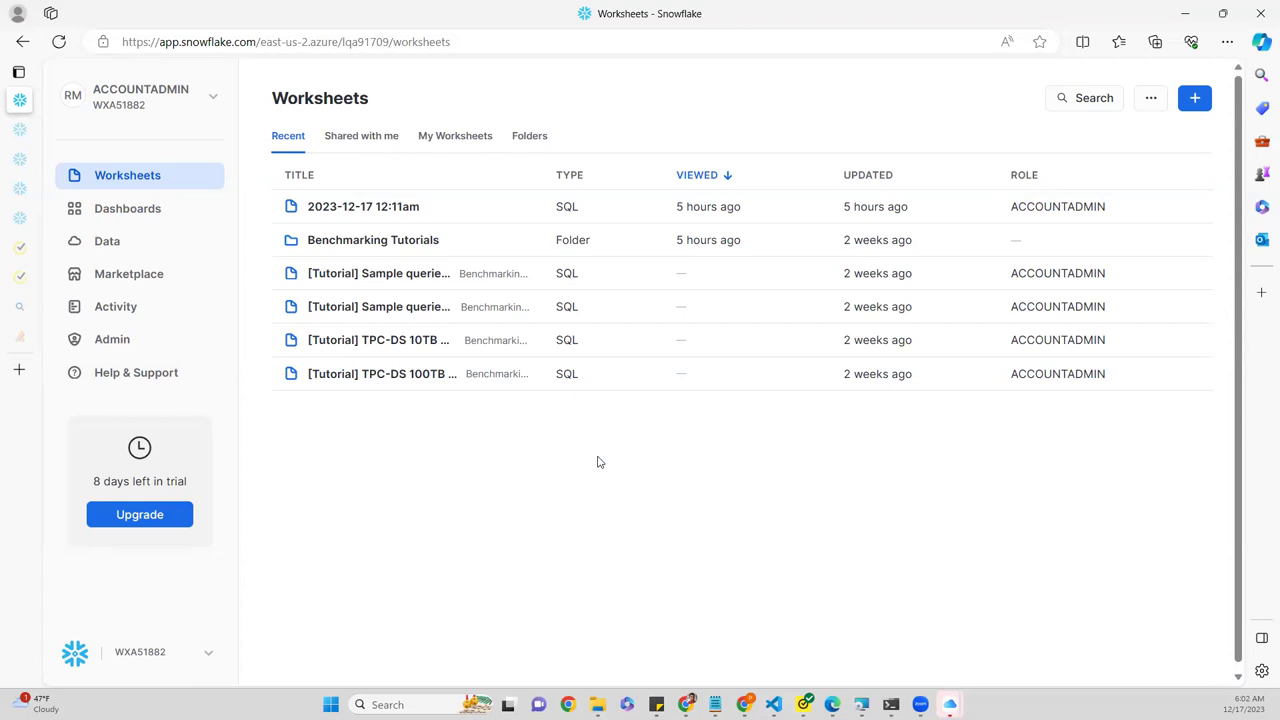
# - Examine the roles the signed-in account can switch to, keeping the current role
pyautogui.click(214, 96)
pyautogui.moveTo(256, 206)
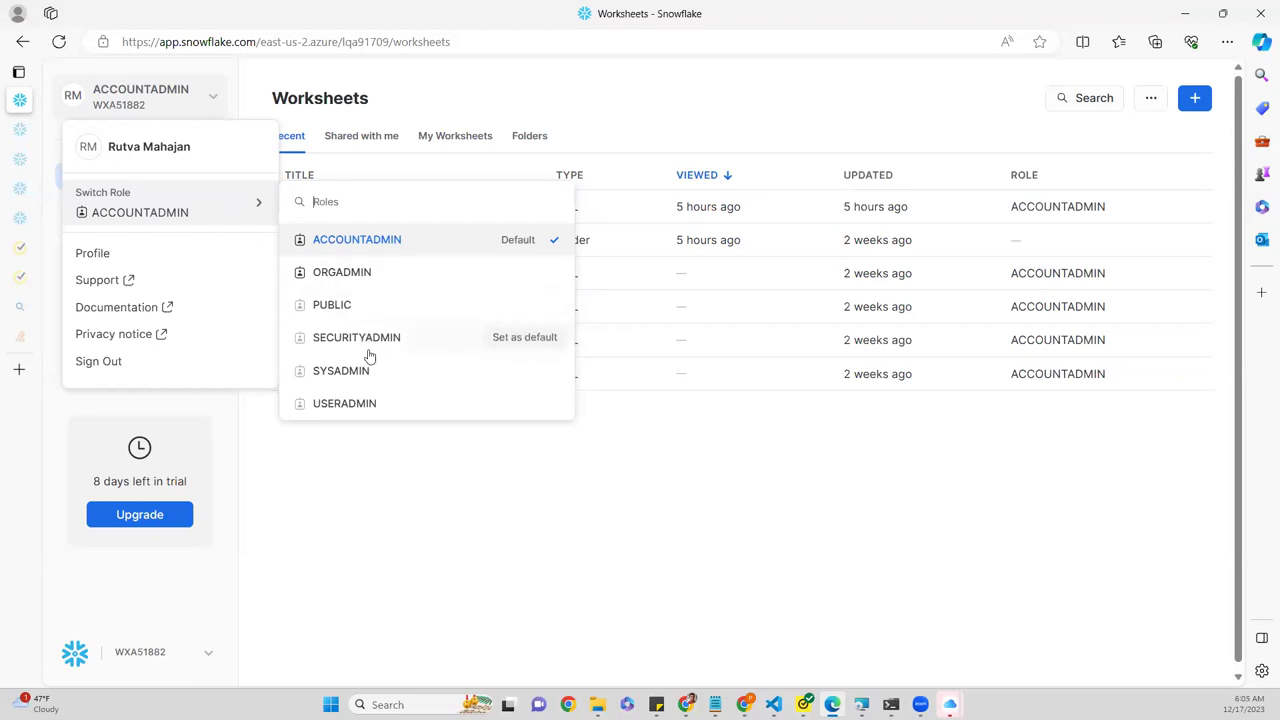
pyautogui.click(503, 550)
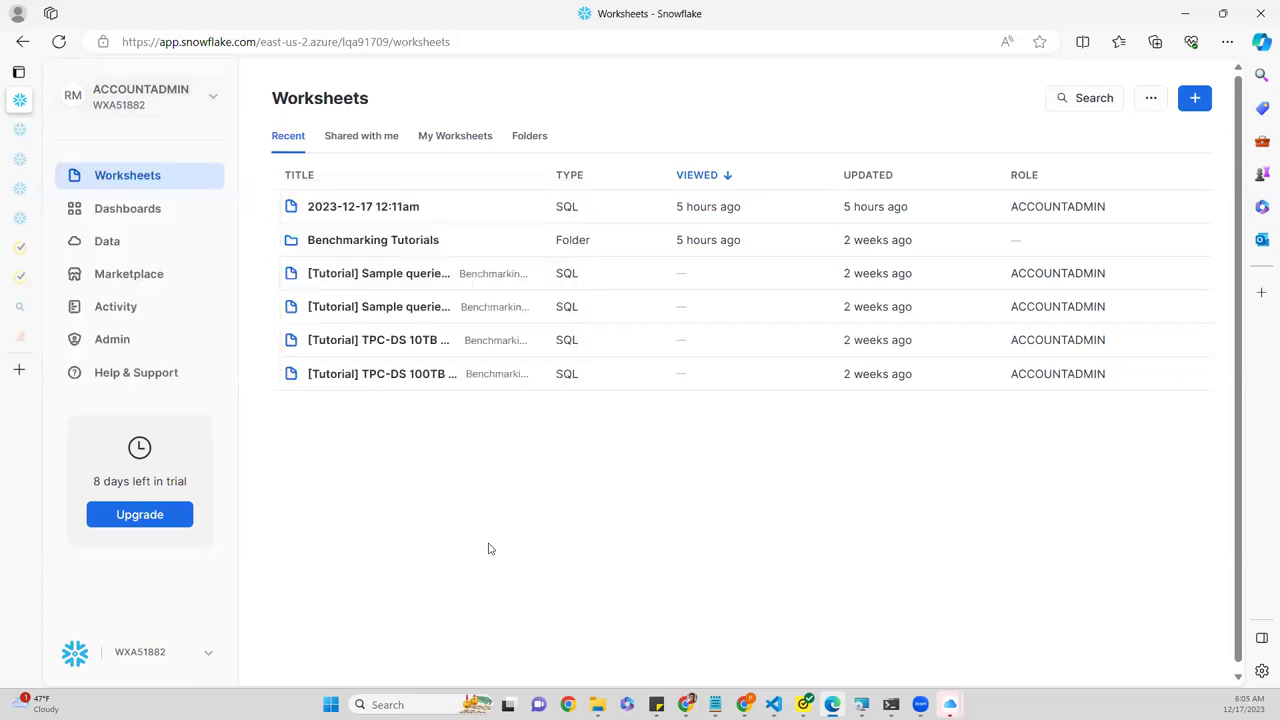
# - Create a new account role named BWUser in the user and role administration
pyautogui.click(141, 337)
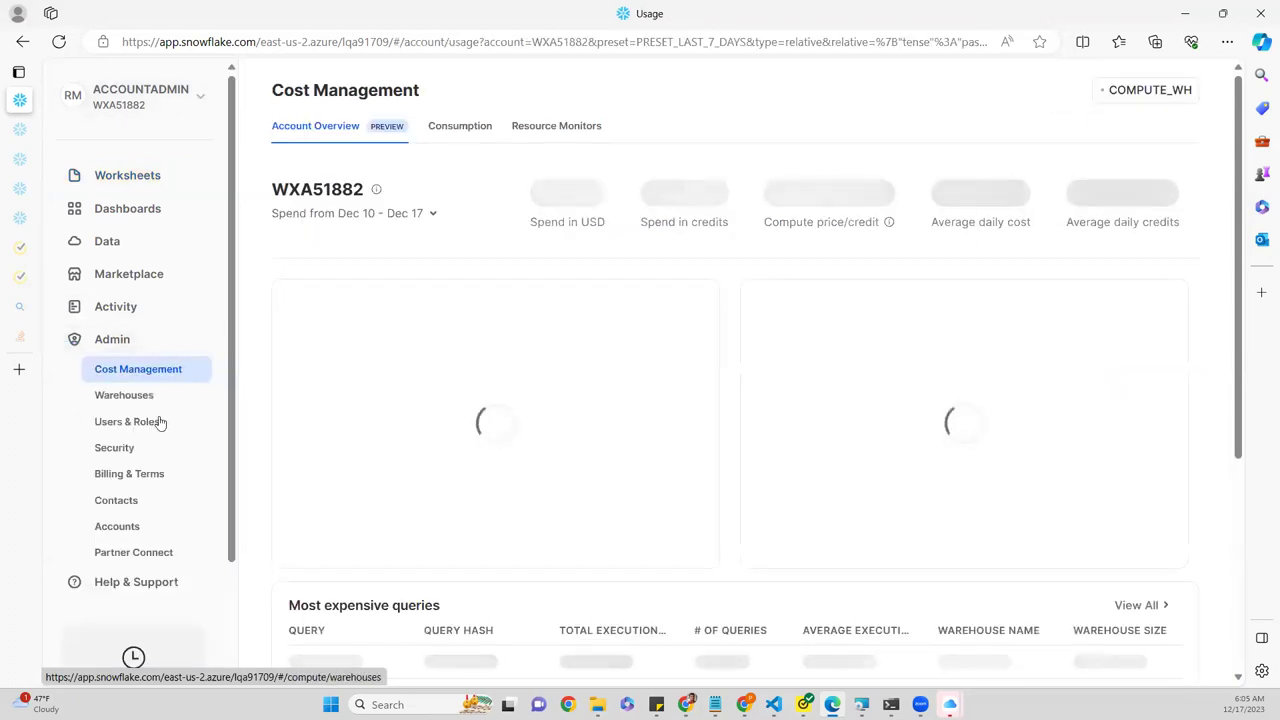
pyautogui.click(141, 425)
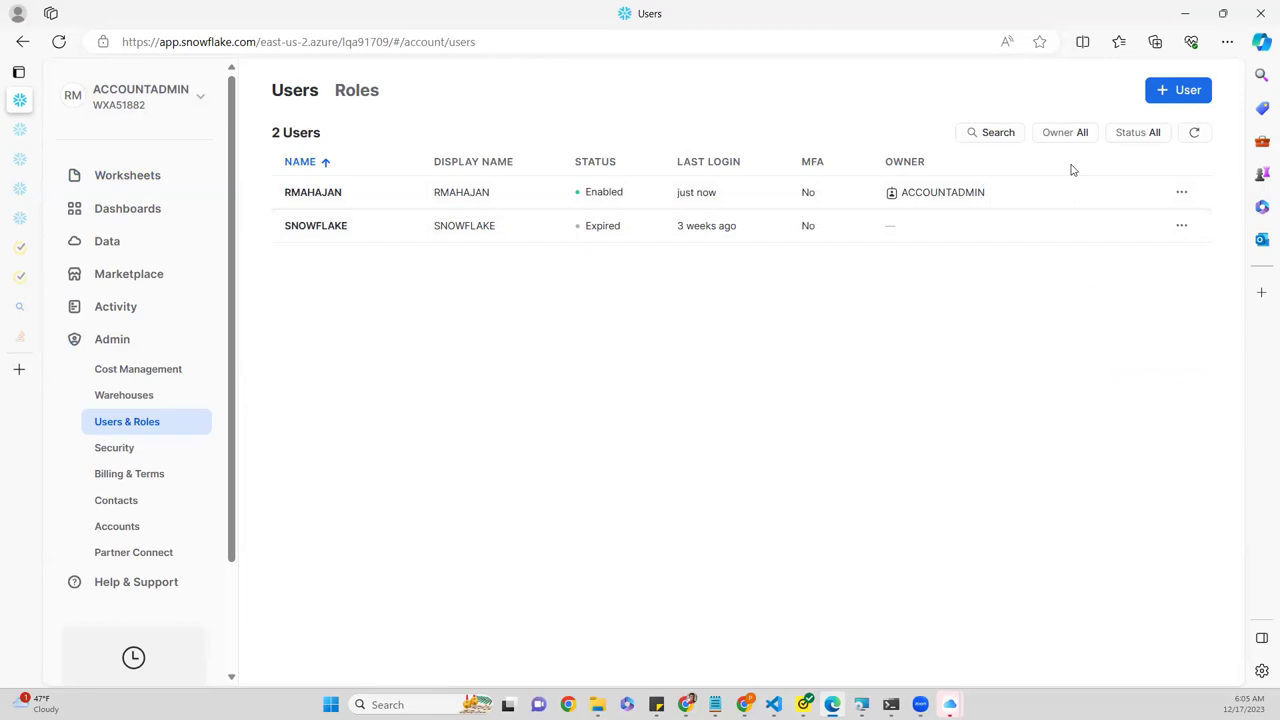
pyautogui.click(364, 94)
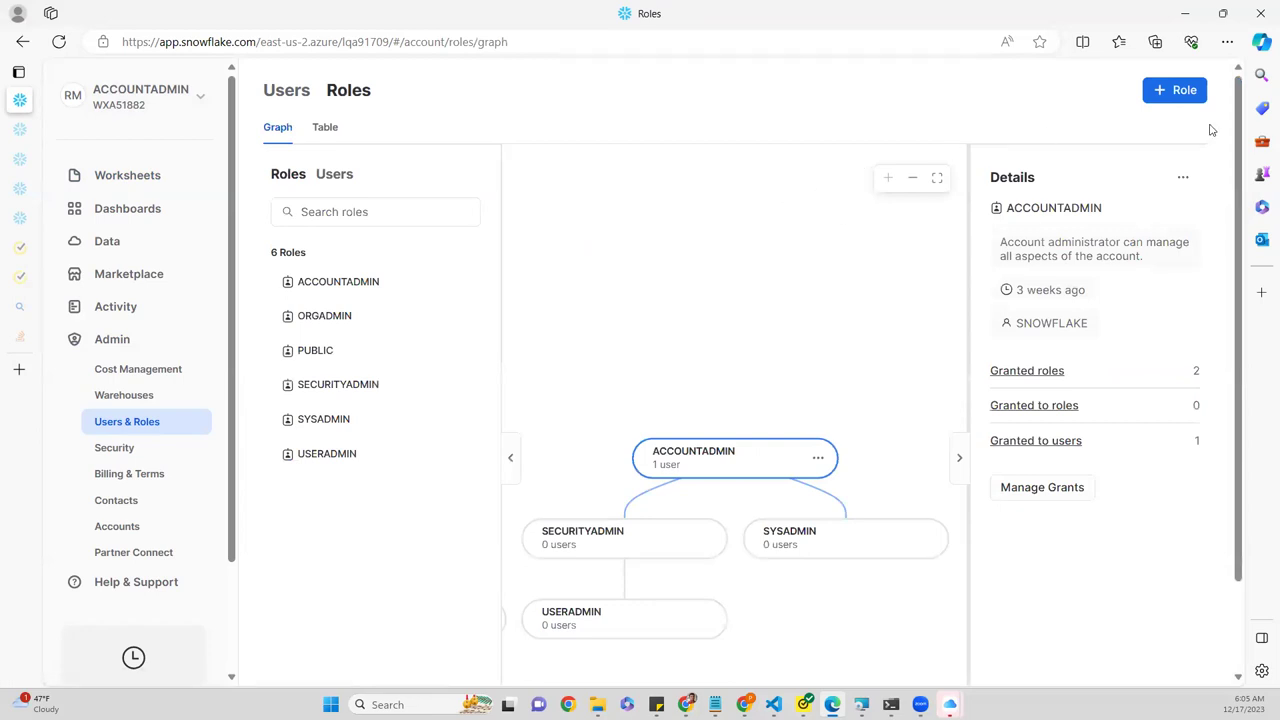
pyautogui.click(1180, 95)
pyautogui.click(702, 216)
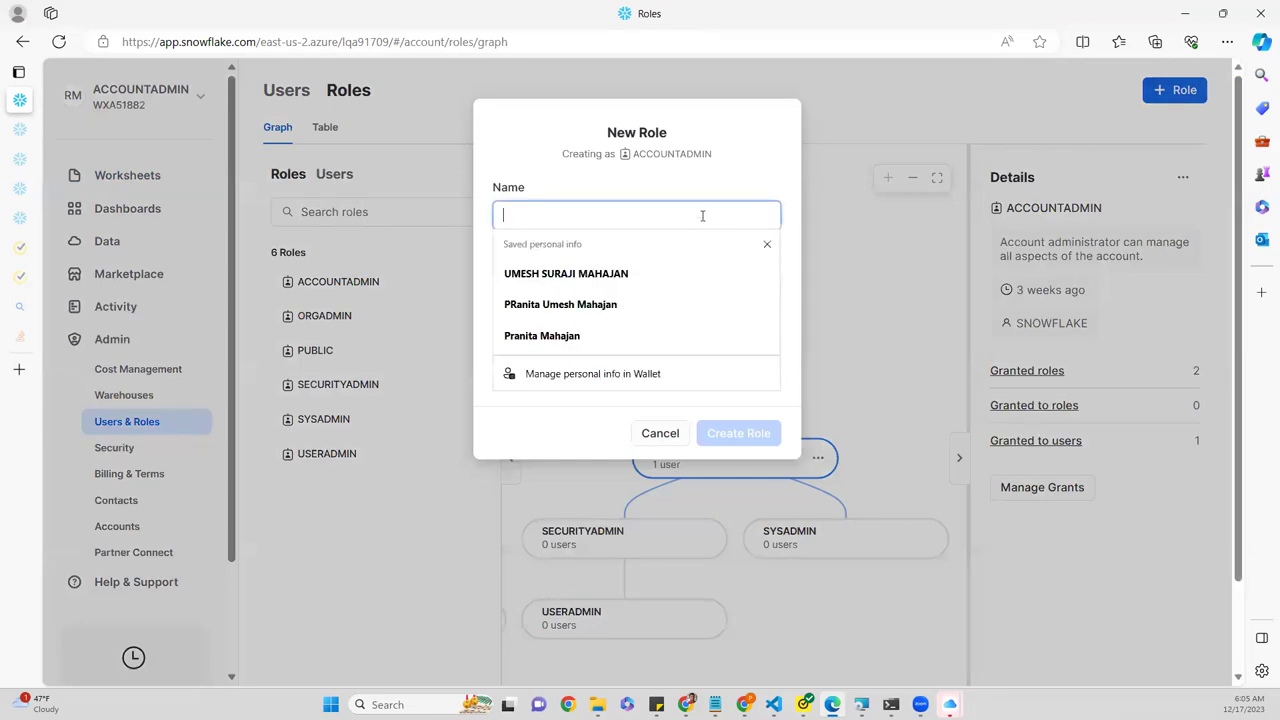
pyautogui.write('BWU')
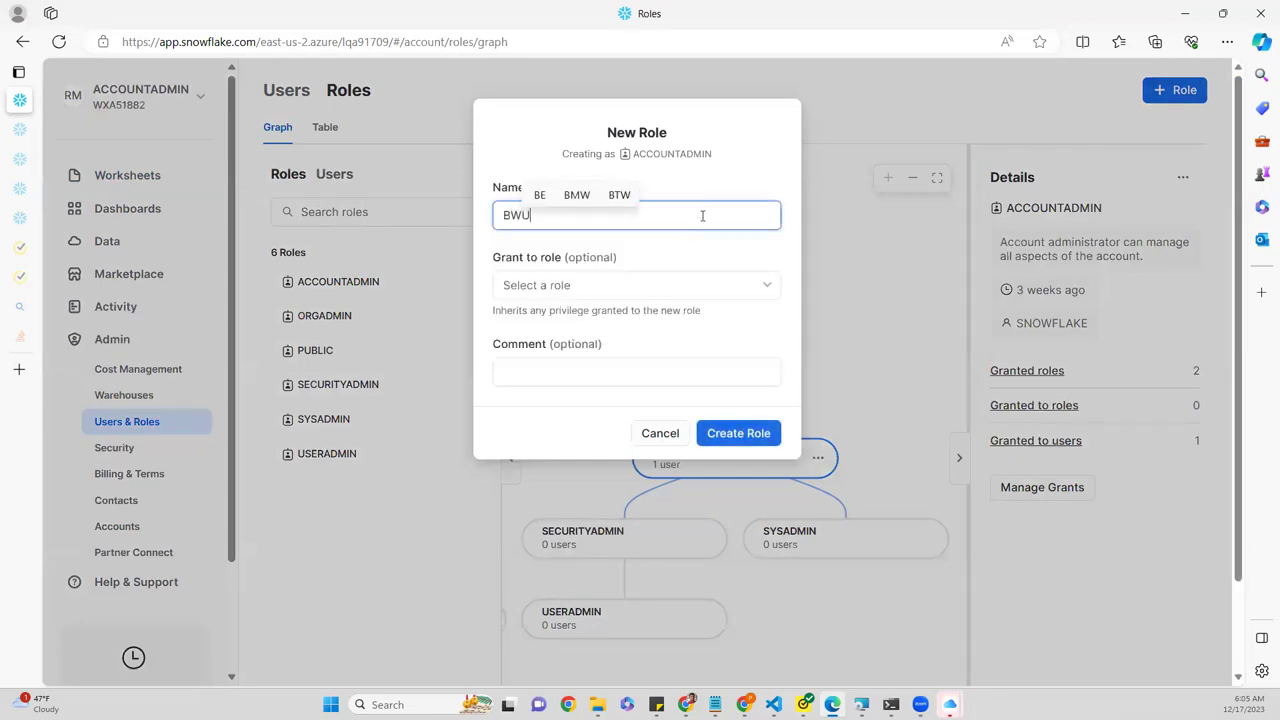
pyautogui.write('sere')
pyautogui.press('BackSpace')
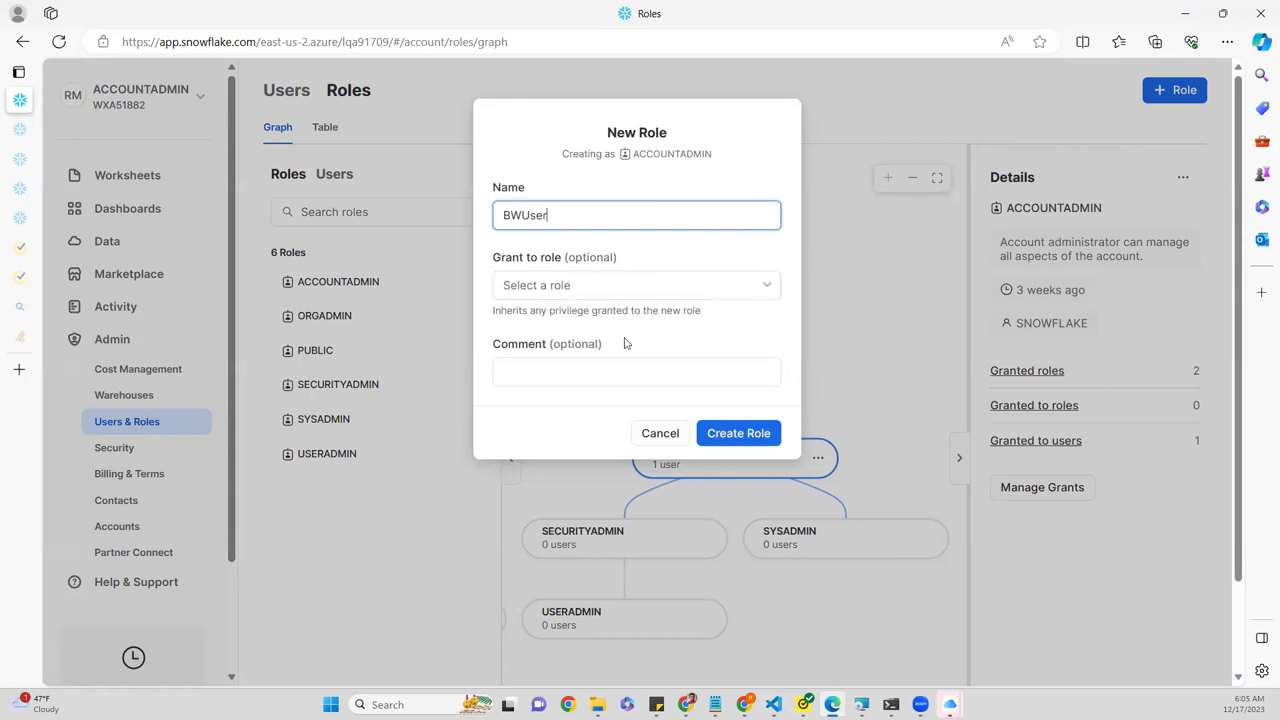
pyautogui.click(736, 432)
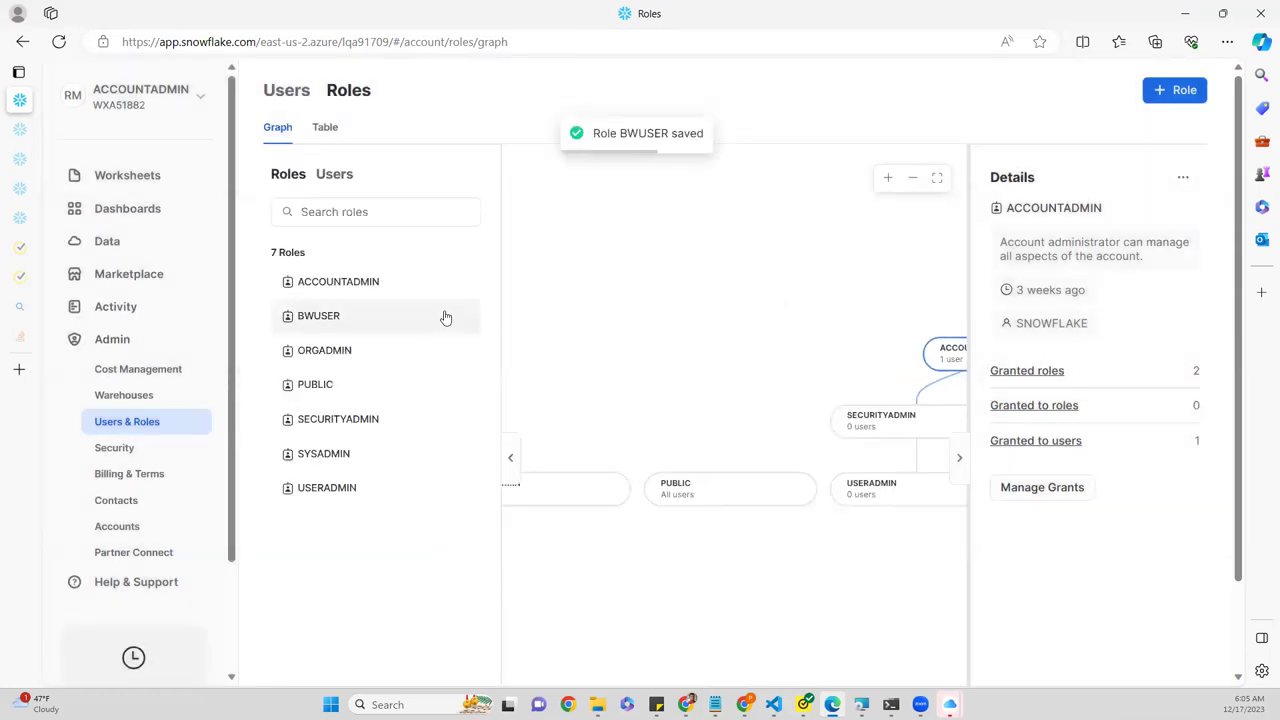
# - Focus the role graph on BWUSER and open its global privileges for editing
pyautogui.click(397, 318)
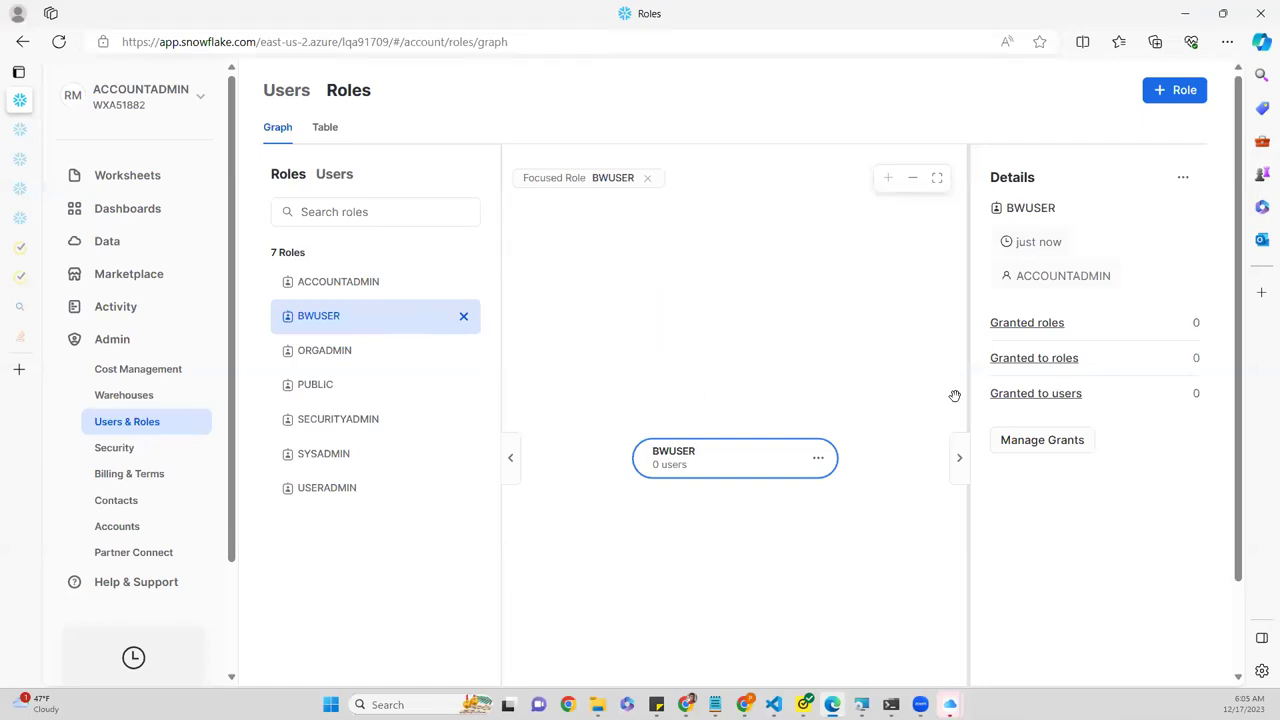
pyautogui.click(820, 460)
pyautogui.moveTo(906, 323)
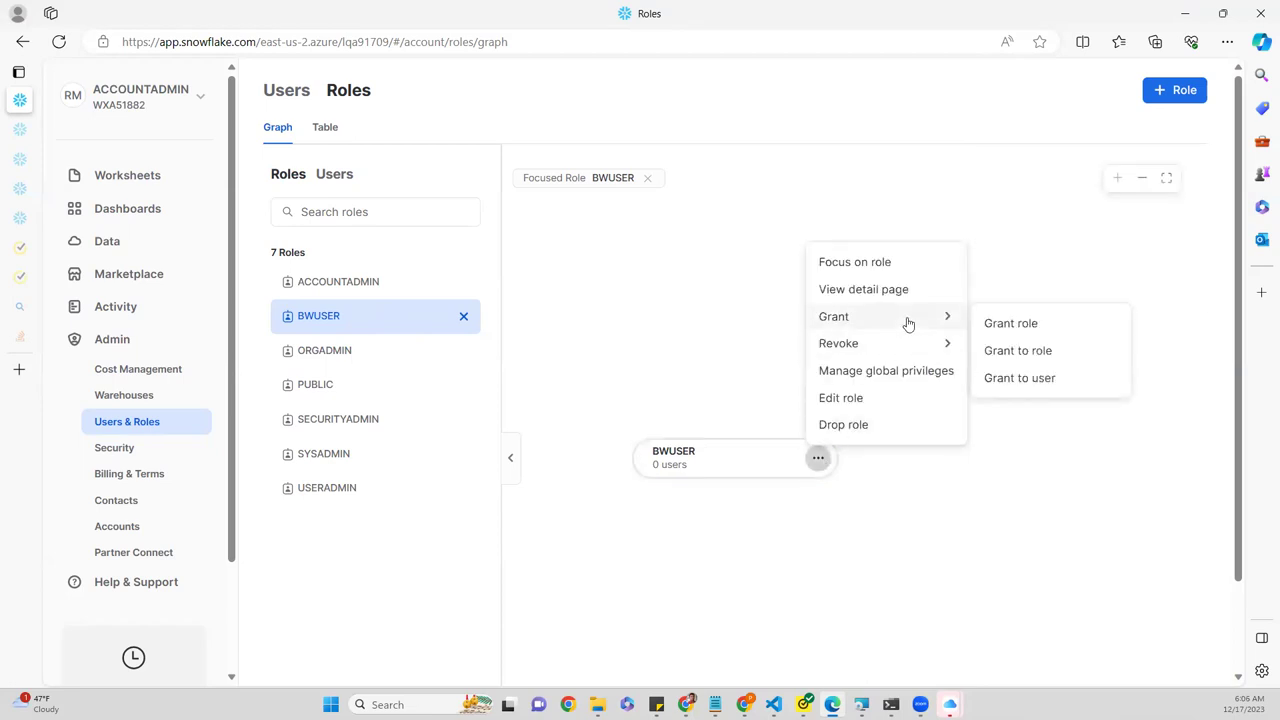
pyautogui.click(926, 374)
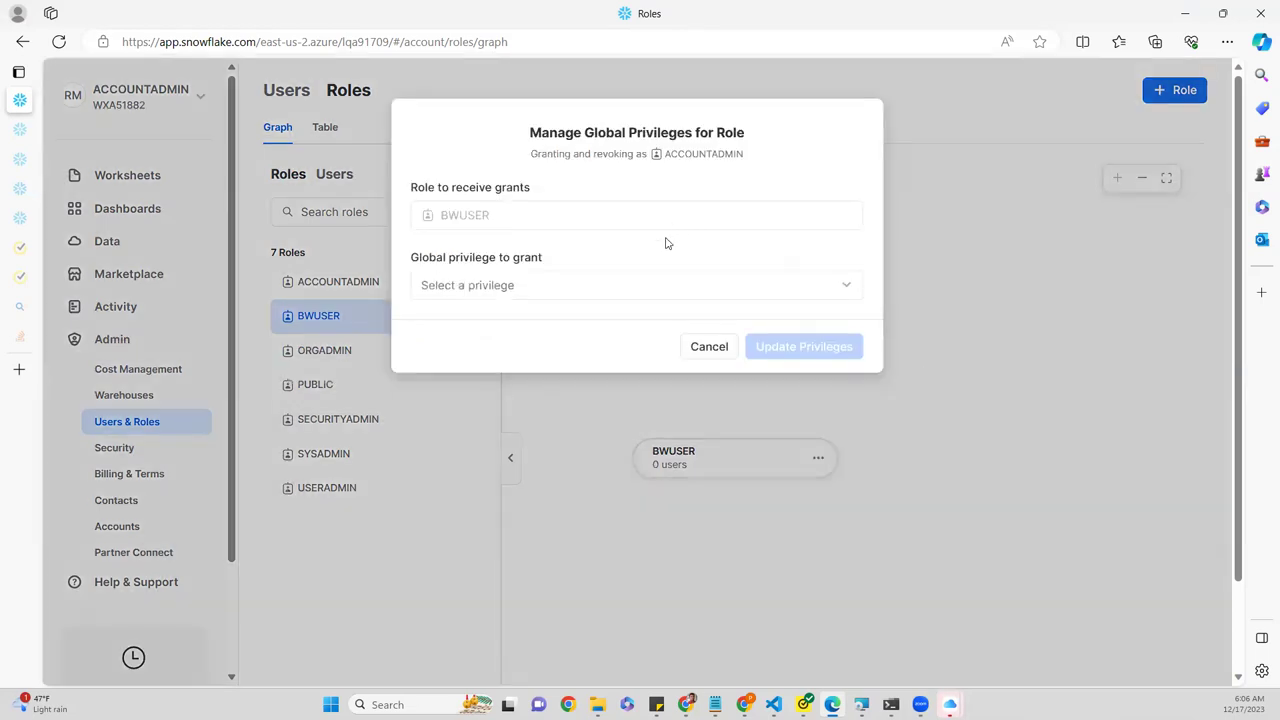
# - Look through the global privileges that can be granted to BWUSER, searching for "usa" and "q"
pyautogui.click(601, 290)
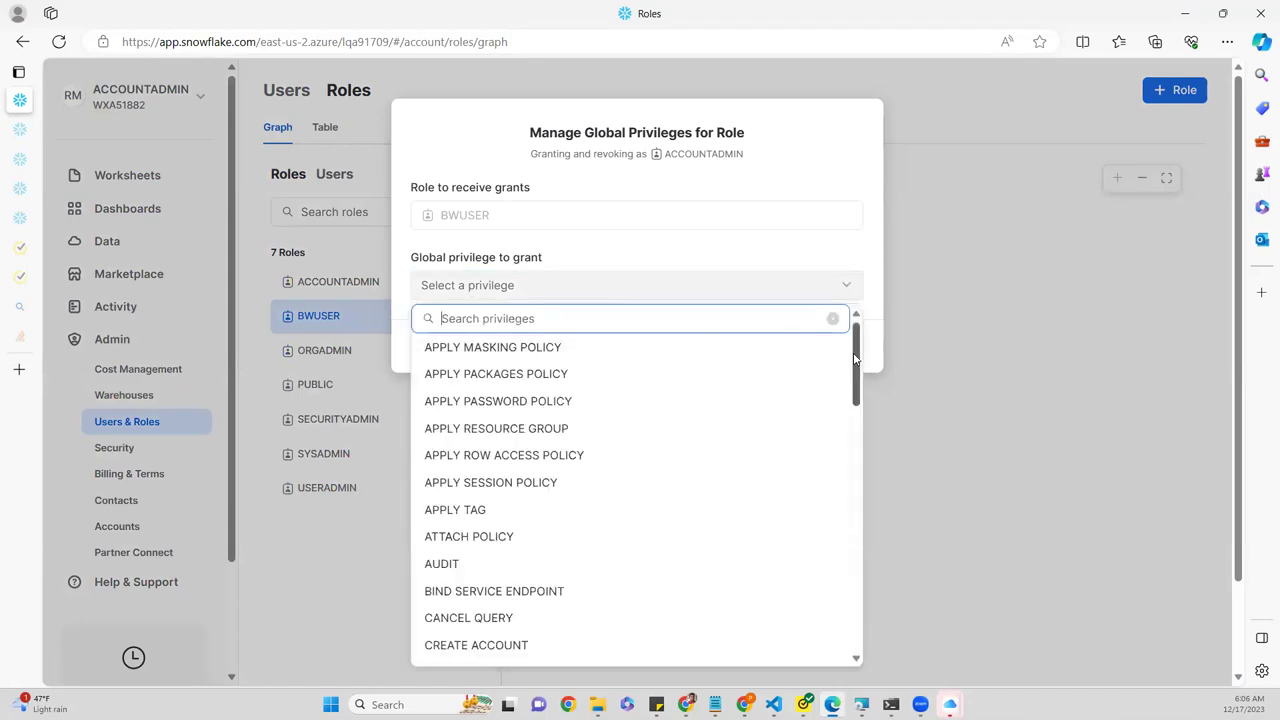
pyautogui.moveTo(855, 359); pyautogui.dragTo(863, 612)
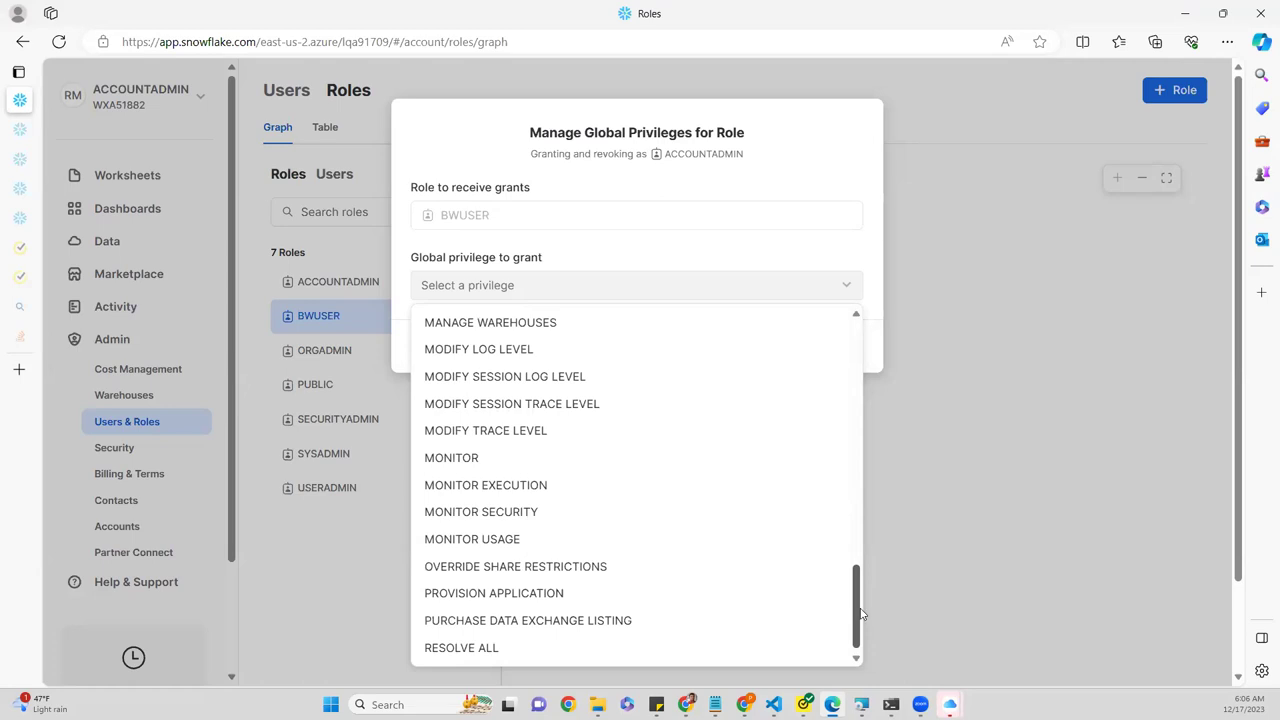
pyautogui.scroll(5, 851, 551)
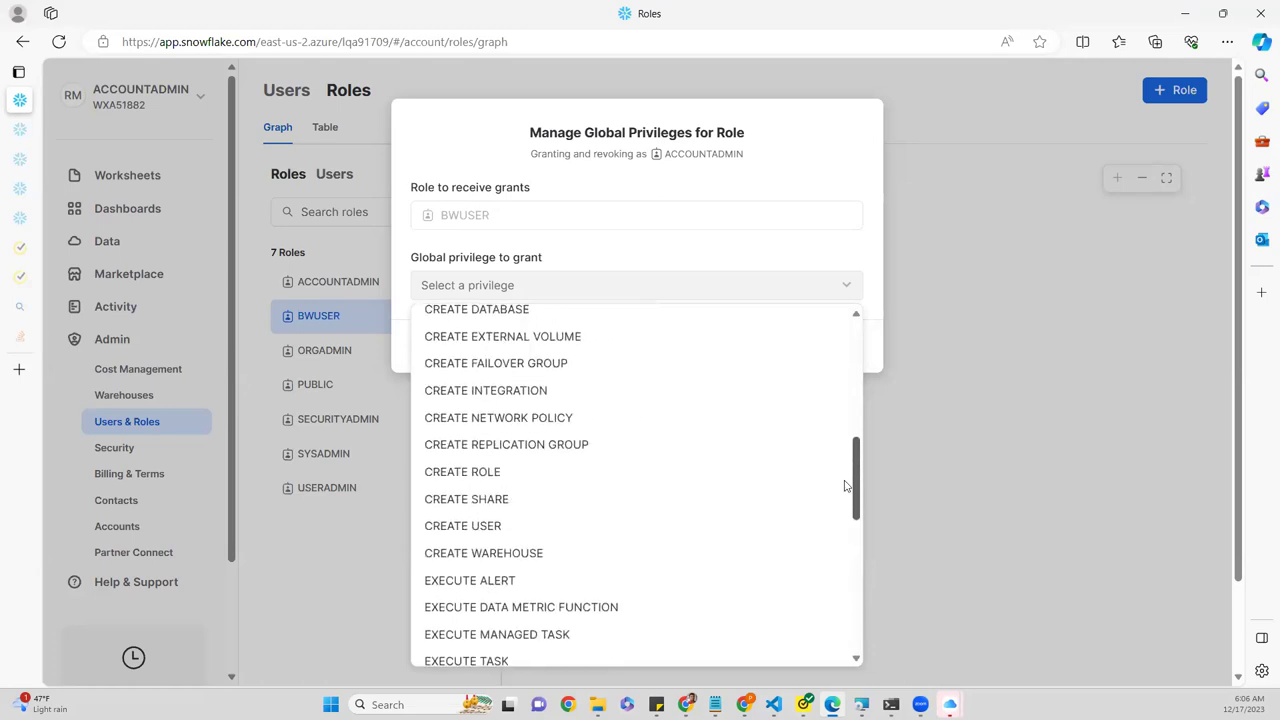
pyautogui.scroll(3, 844, 486)
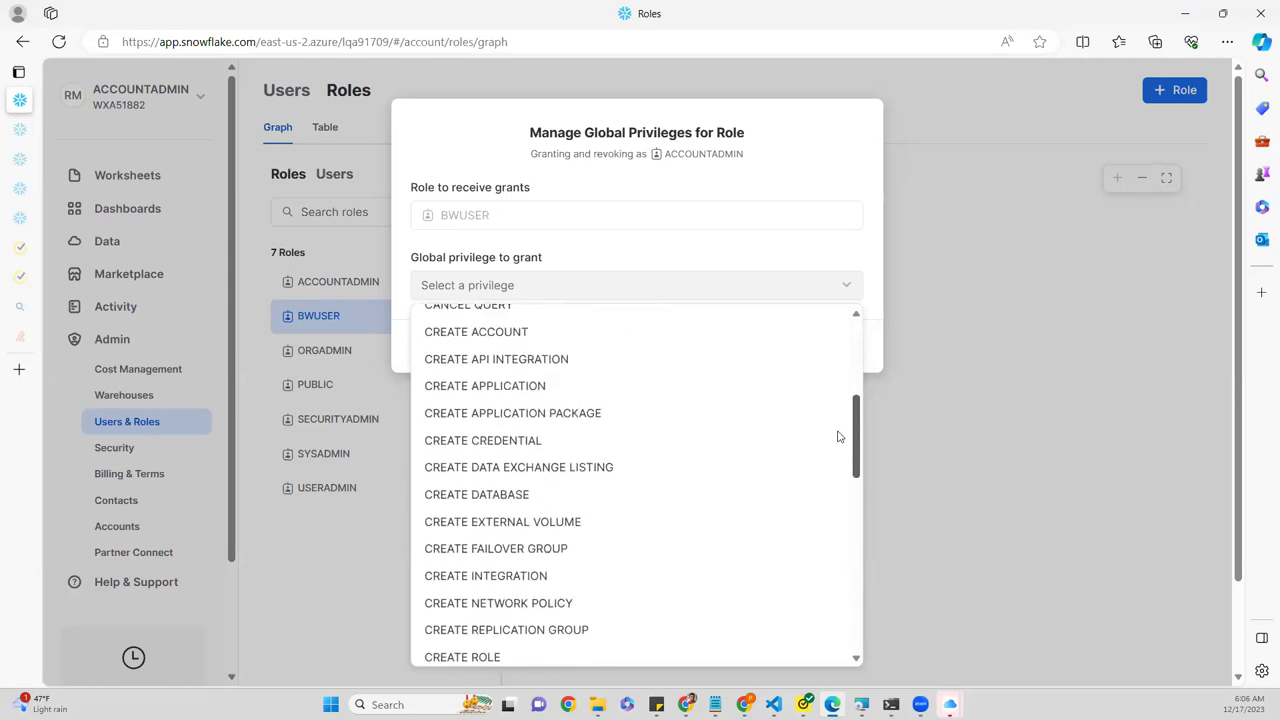
pyautogui.scroll(1, 836, 424)
pyautogui.scroll(5, 835, 400)
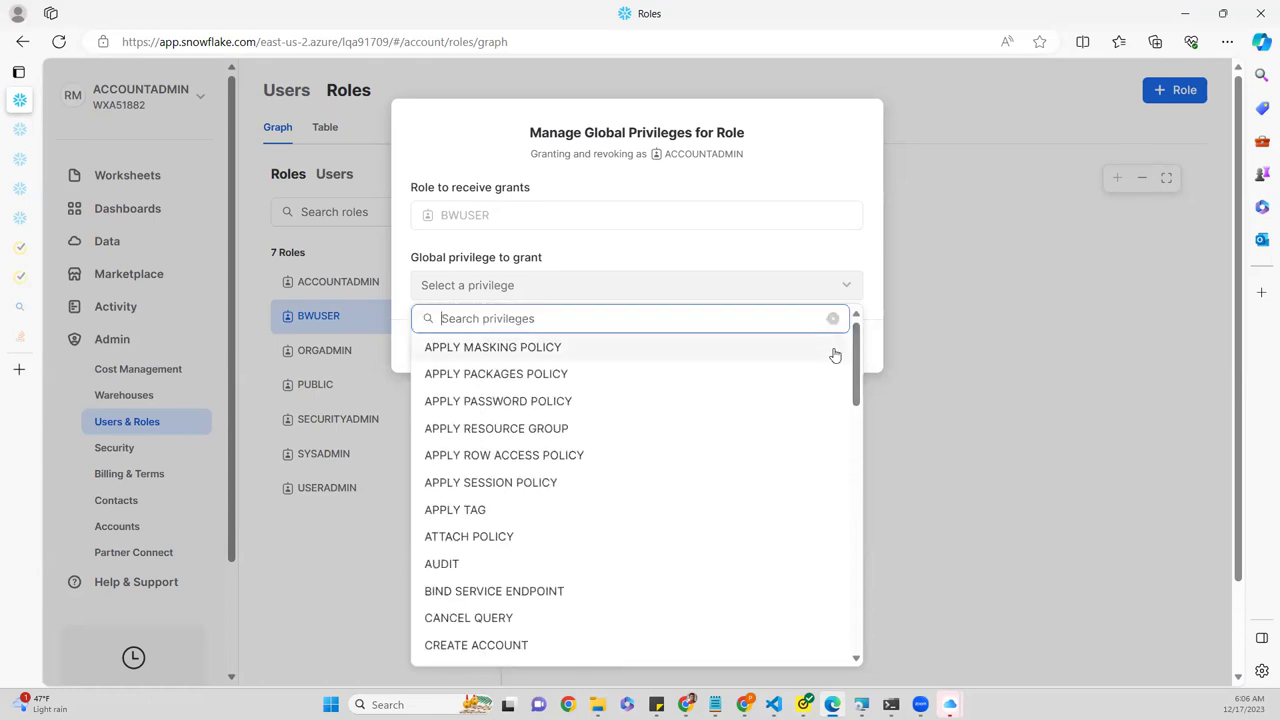
pyautogui.write('usa')
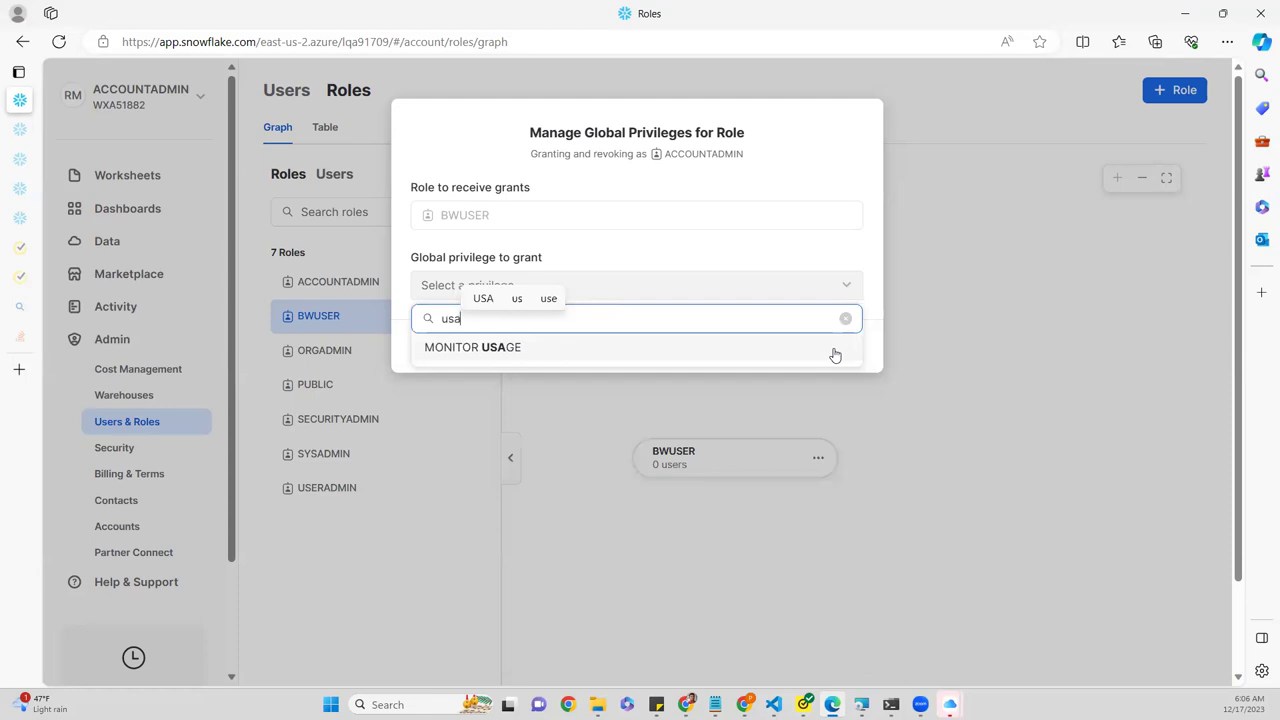
pyautogui.press('BackSpace')
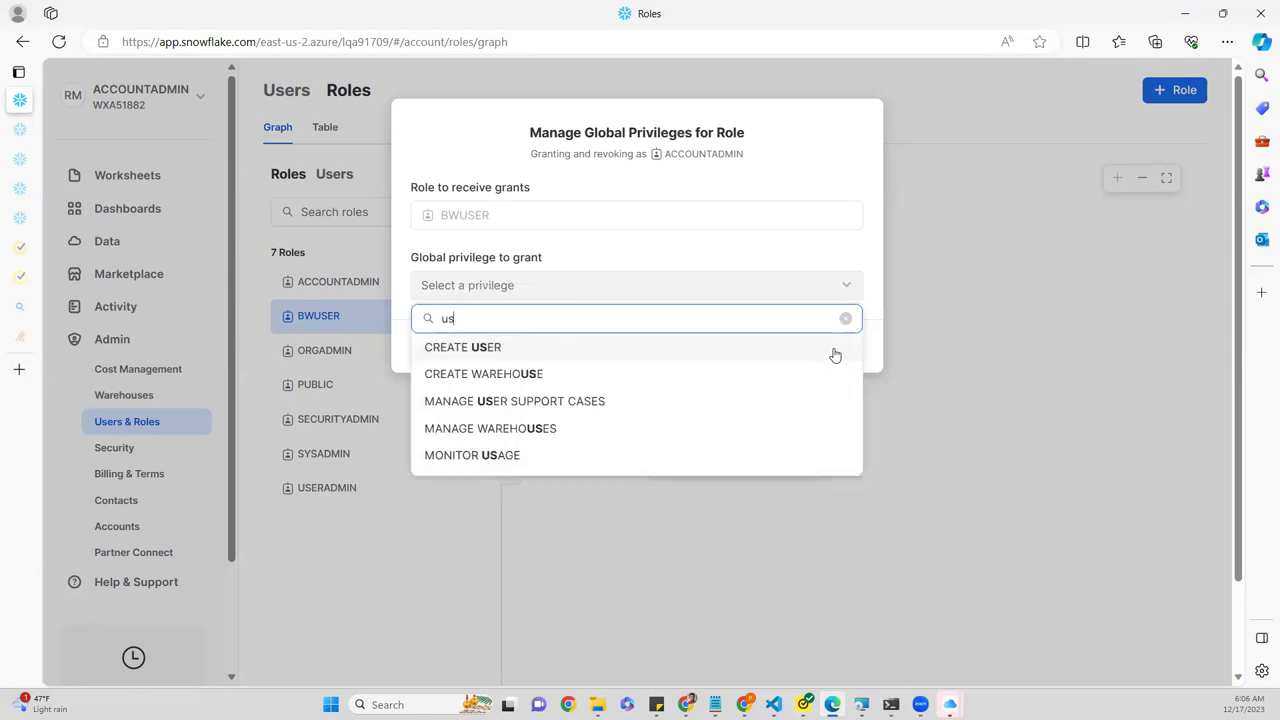
pyautogui.press('BackSpace')
pyautogui.press('BackSpace')
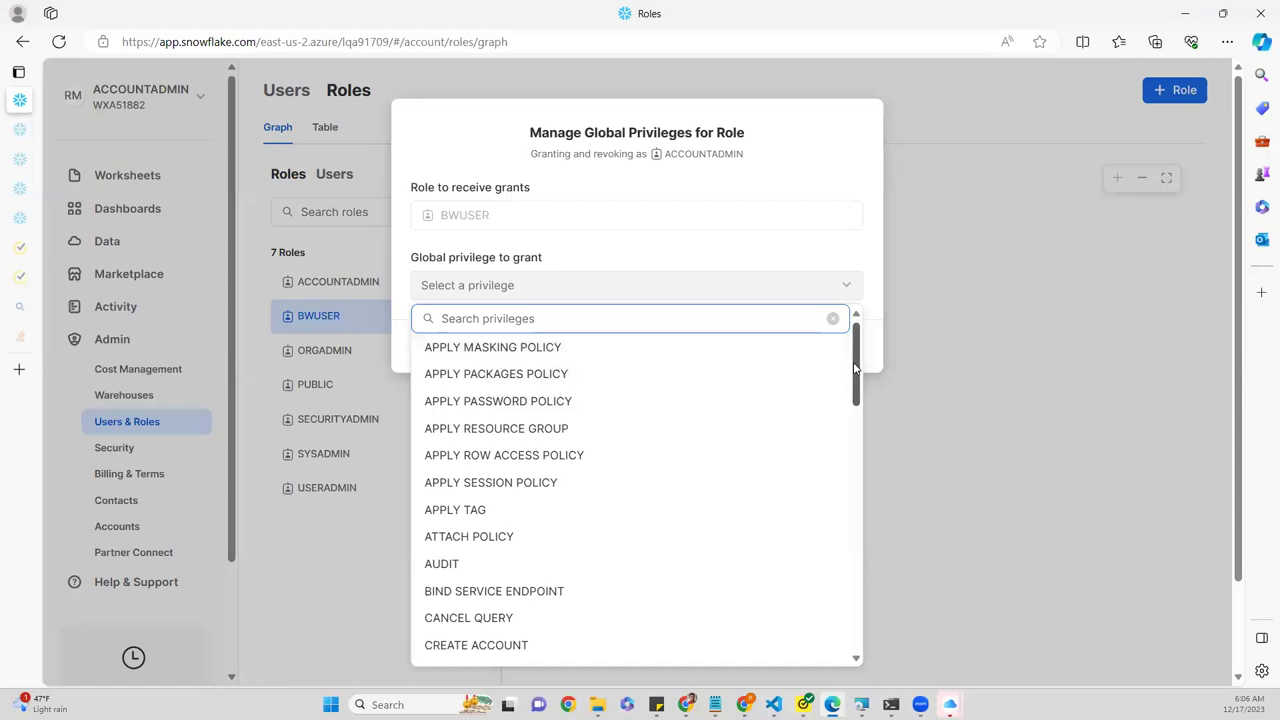
pyautogui.write('q')
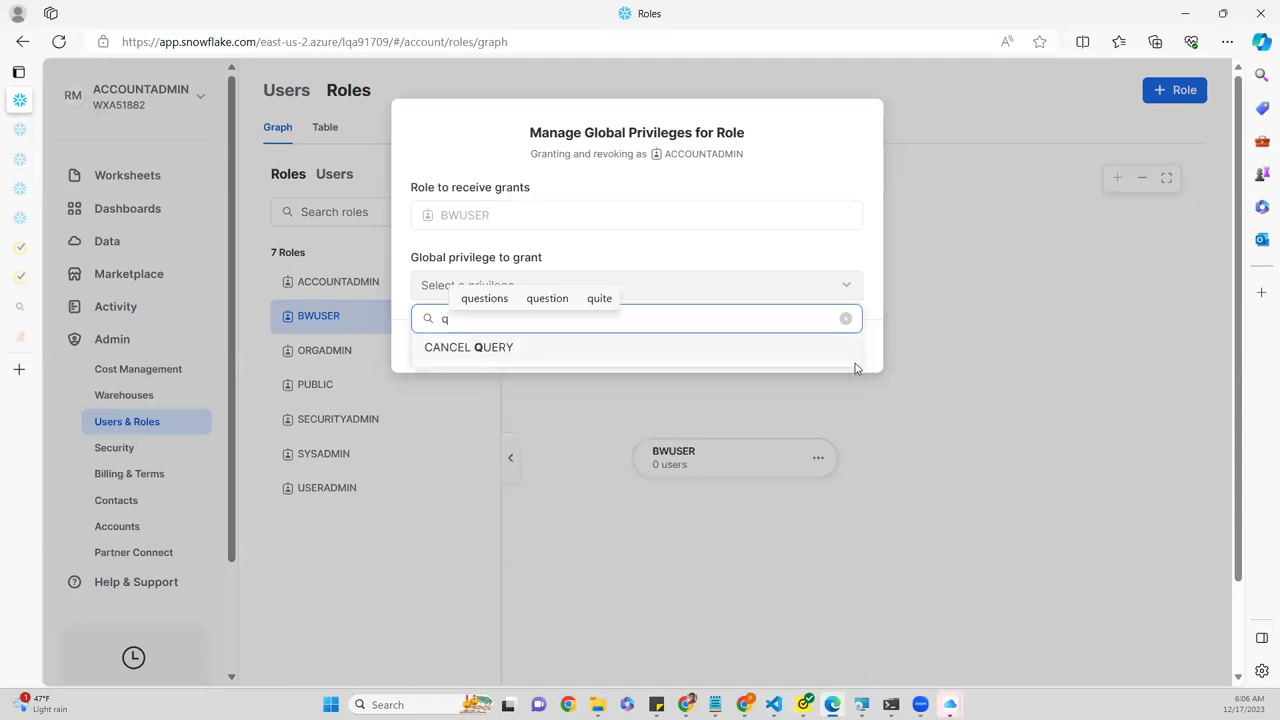
pyautogui.press('BackSpace')
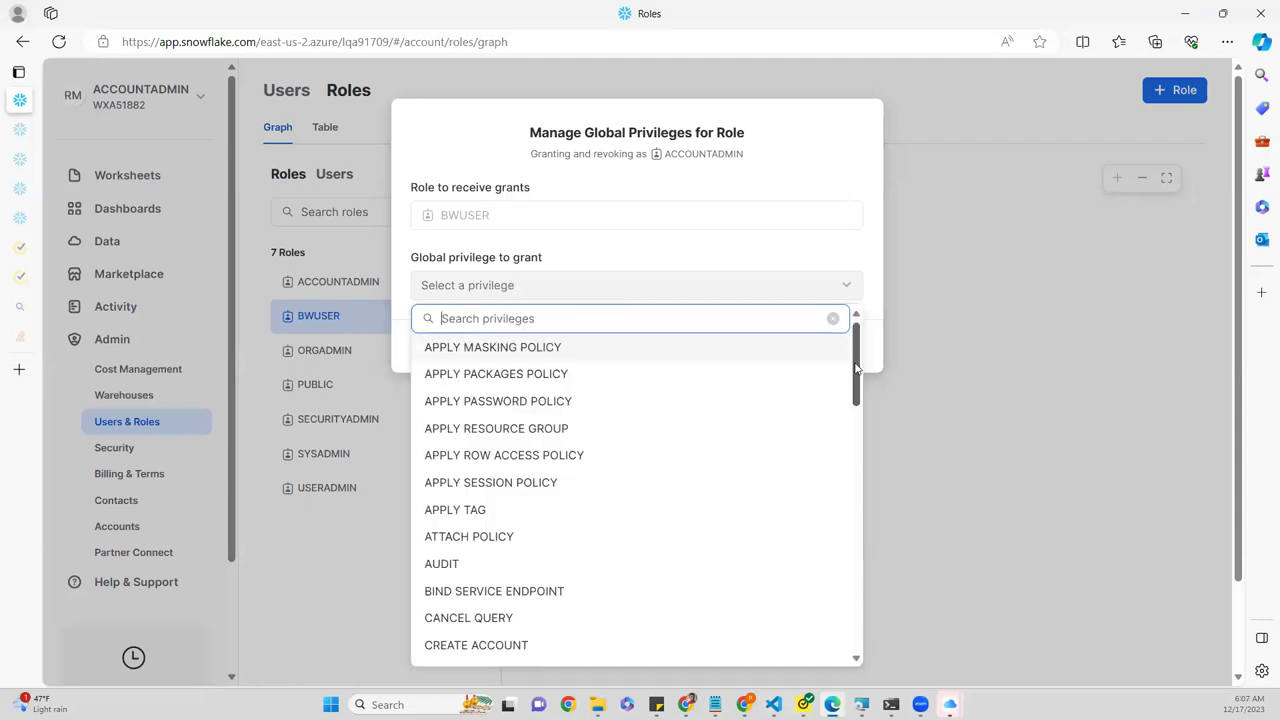
# - Grant the CREATE DATABASE global privilege to the BWUSER role without the grant option
pyautogui.moveTo(855, 388); pyautogui.dragTo(828, 300)
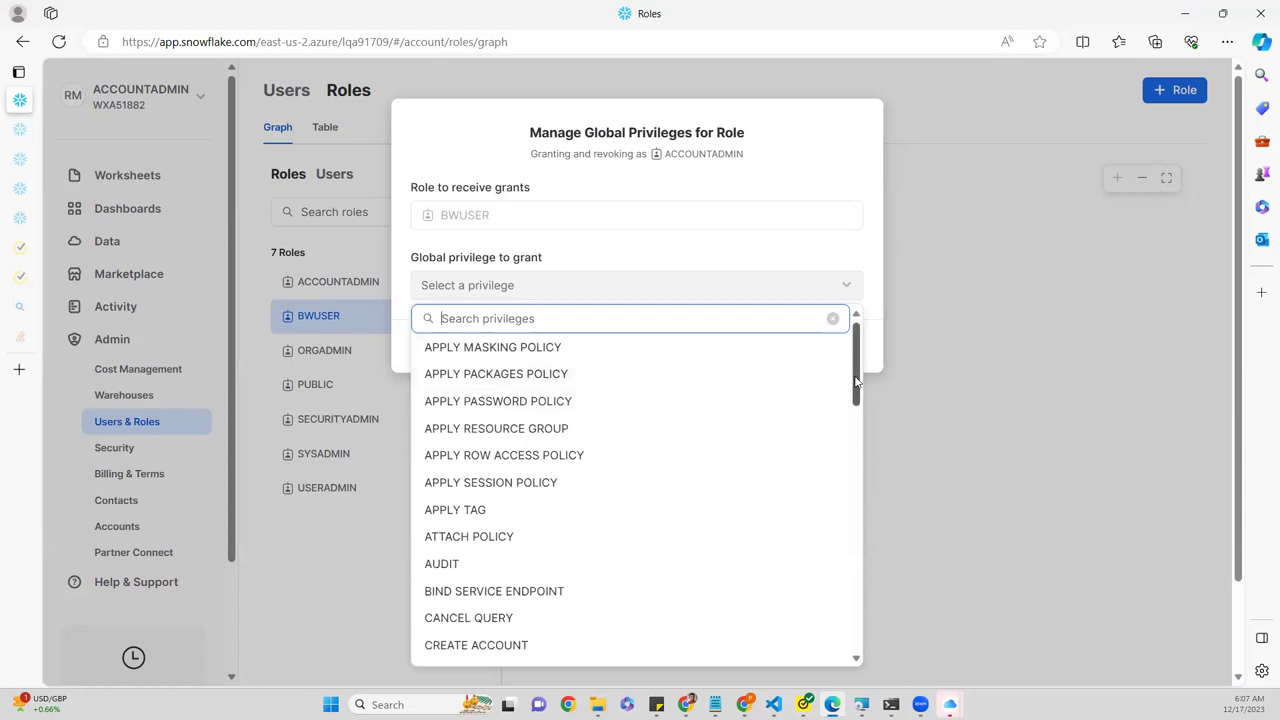
pyautogui.moveTo(856, 380); pyautogui.dragTo(882, 482)
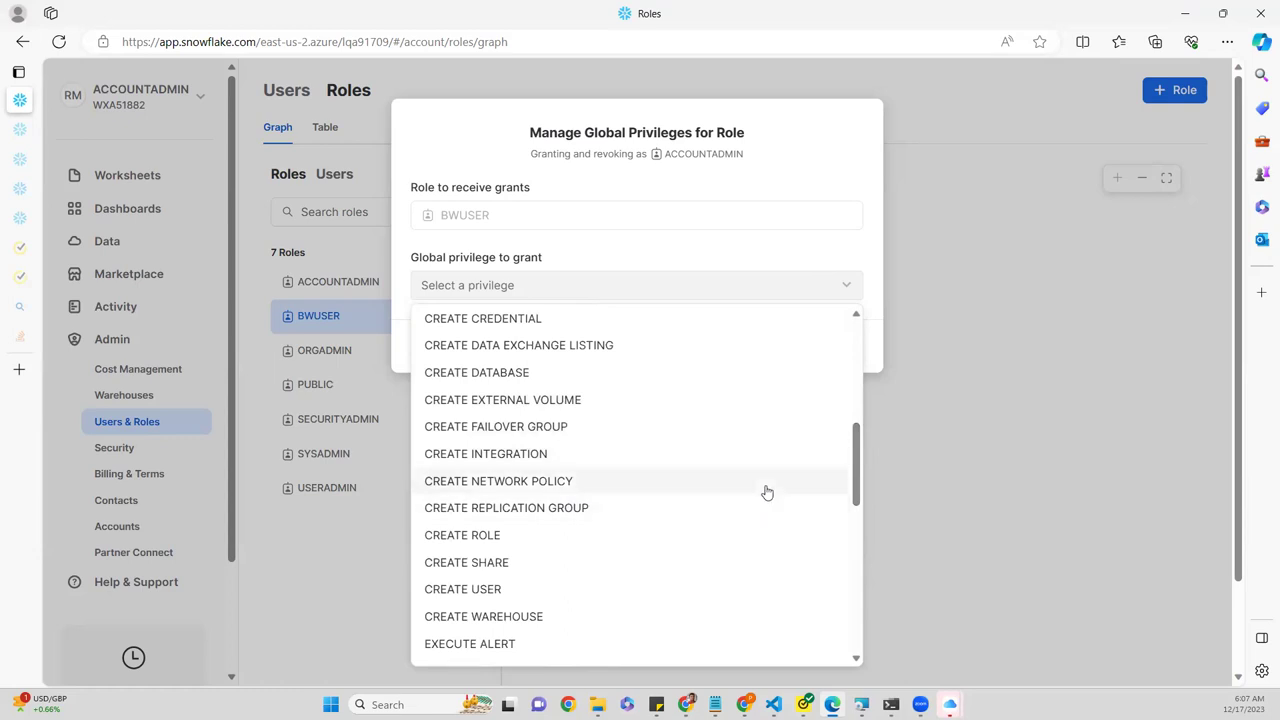
pyautogui.moveTo(847, 469); pyautogui.dragTo(842, 437)
pyautogui.scroll(-1, 842, 437)
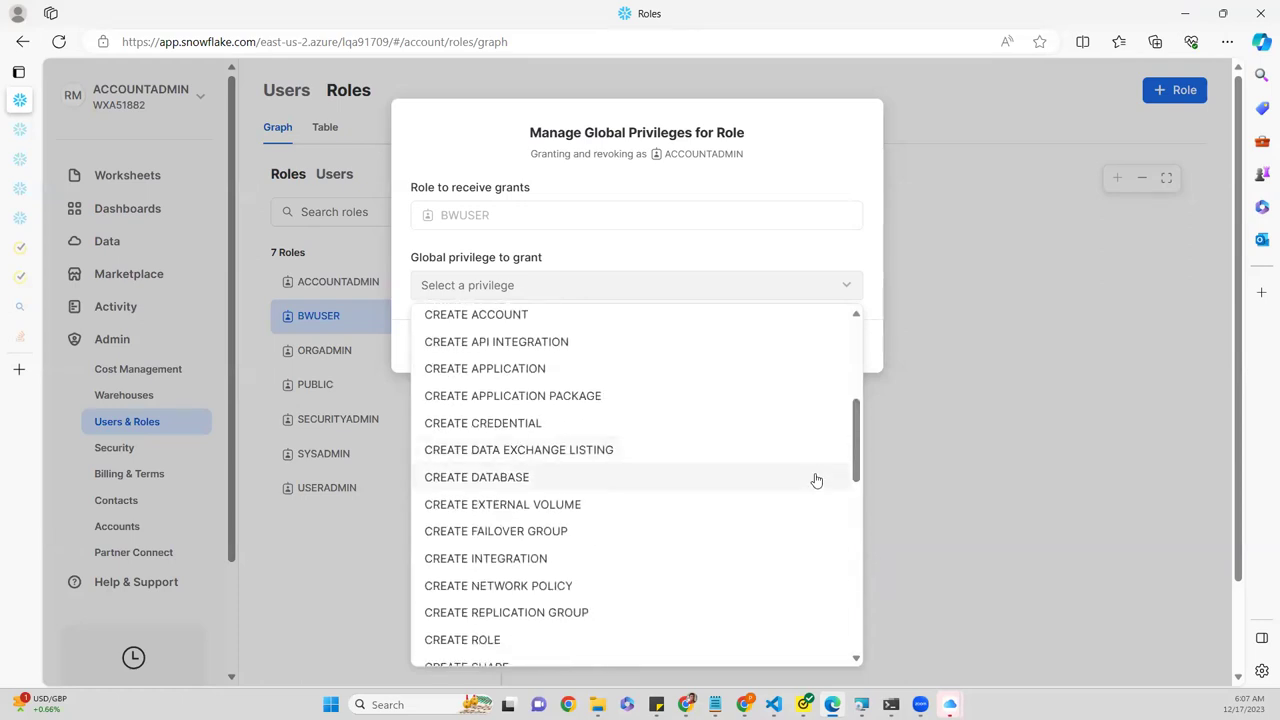
pyautogui.click(815, 478)
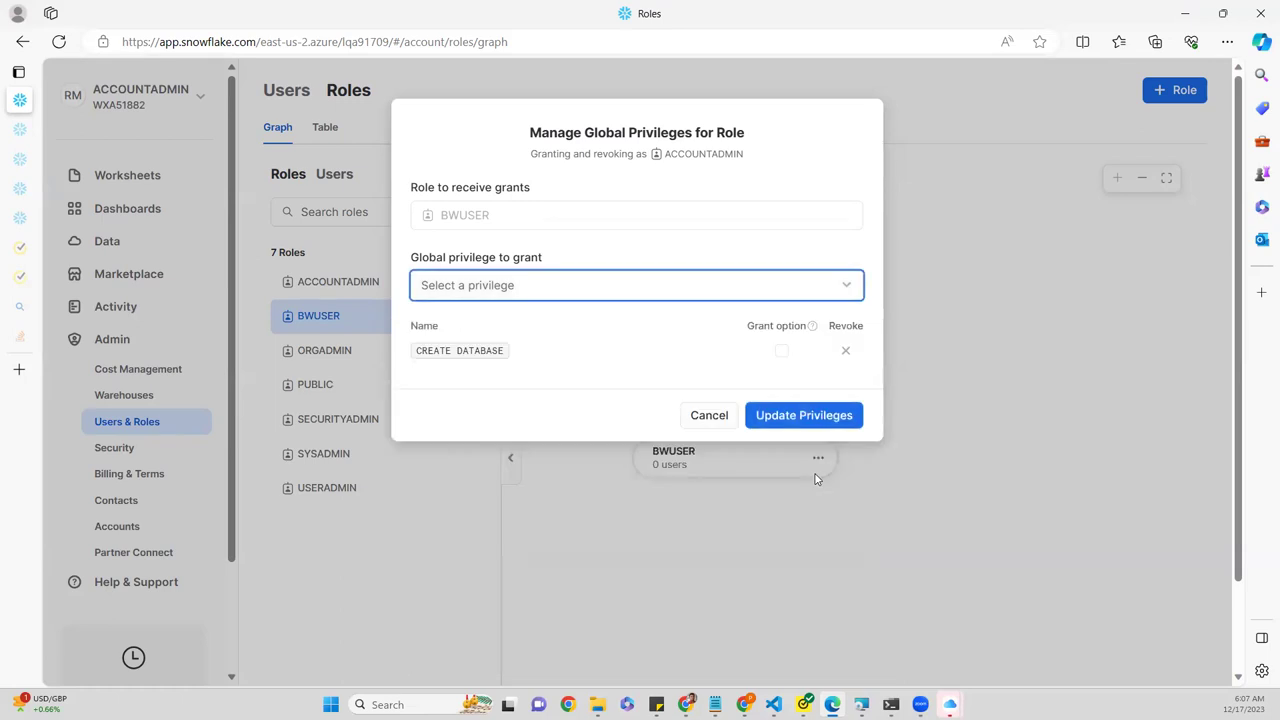
pyautogui.click(812, 417)
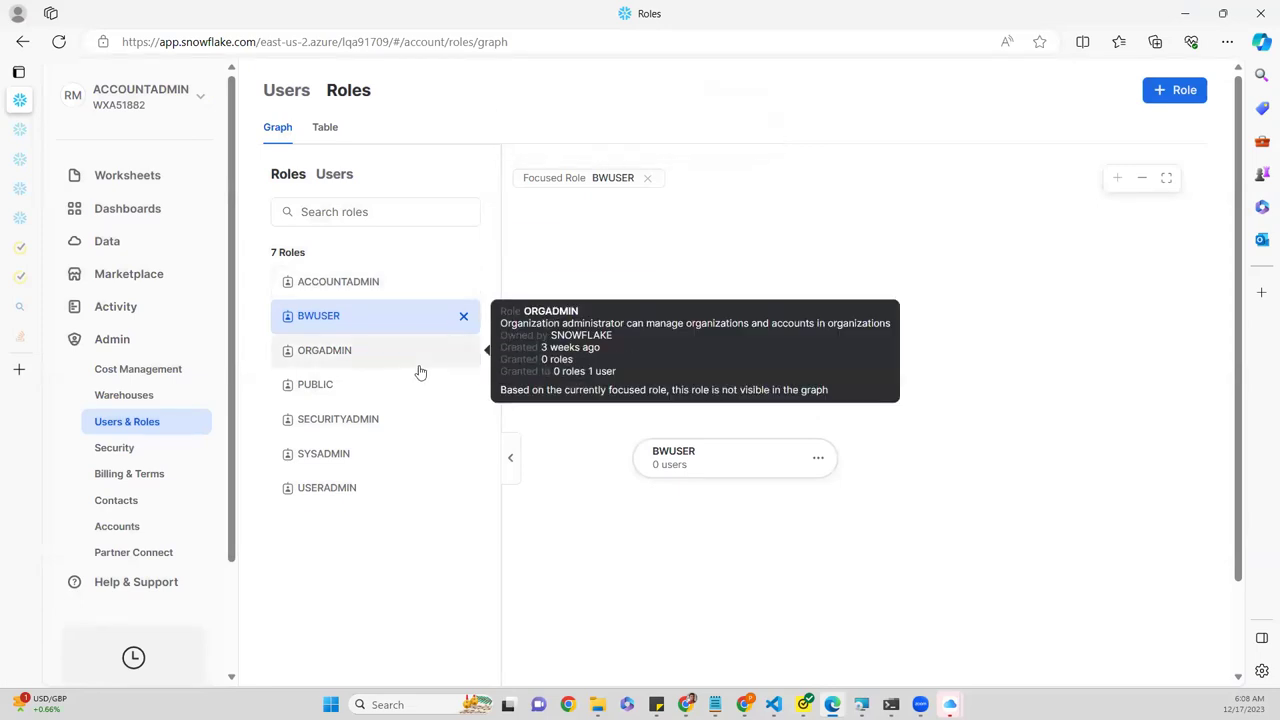
# - Examine the global privileges held by the SYSADMIN role and leave them without making changes
pyautogui.click(343, 455)
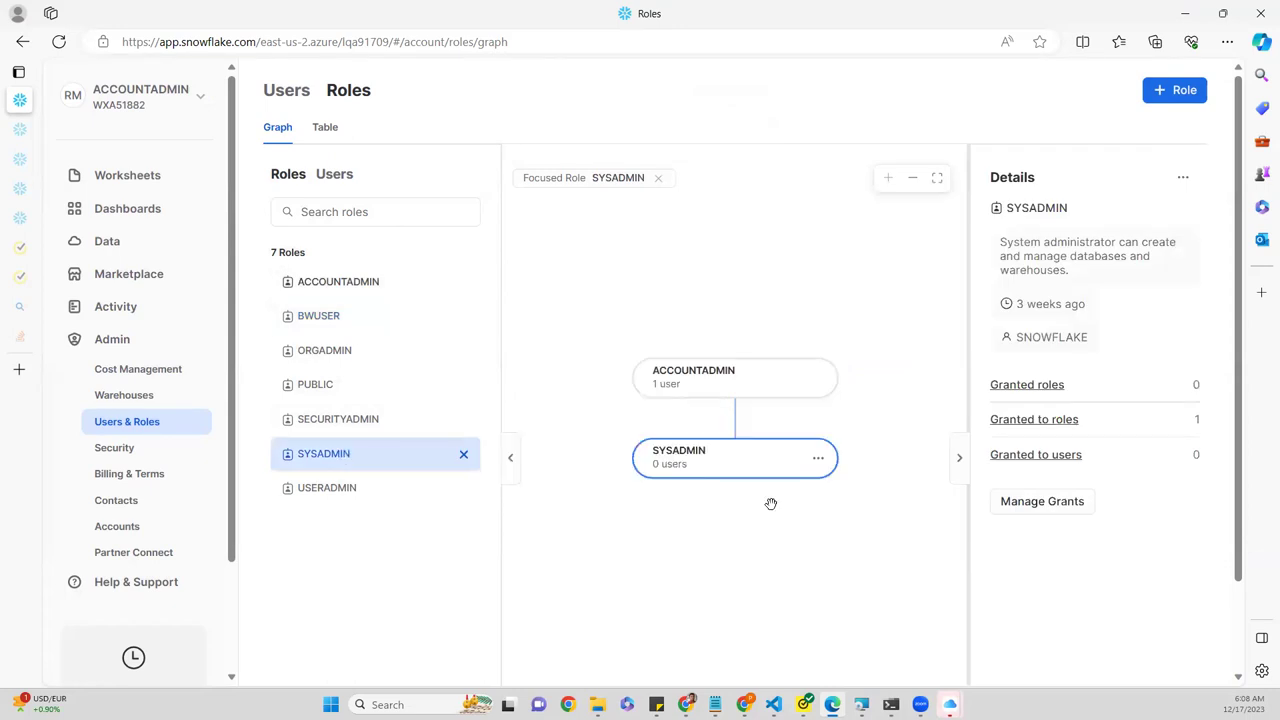
pyautogui.moveTo(740, 392)
pyautogui.click(818, 459)
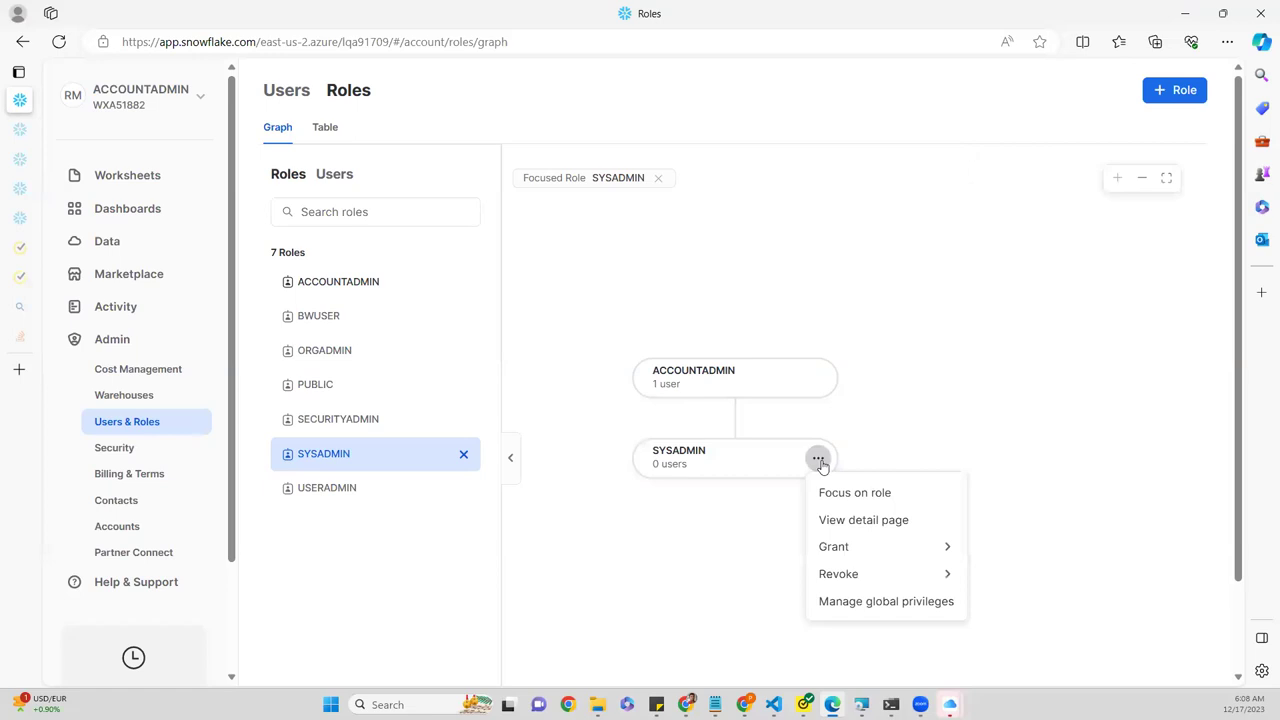
pyautogui.moveTo(880, 547)
pyautogui.click(918, 604)
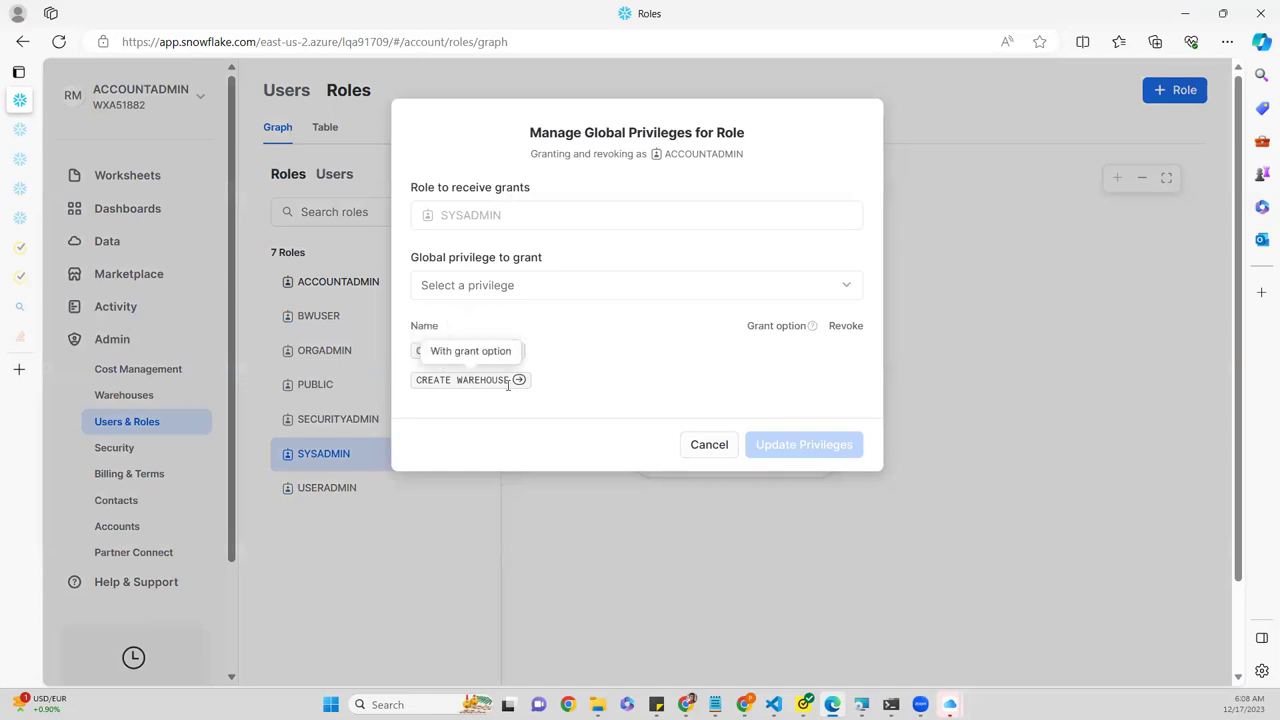
pyautogui.click(709, 448)
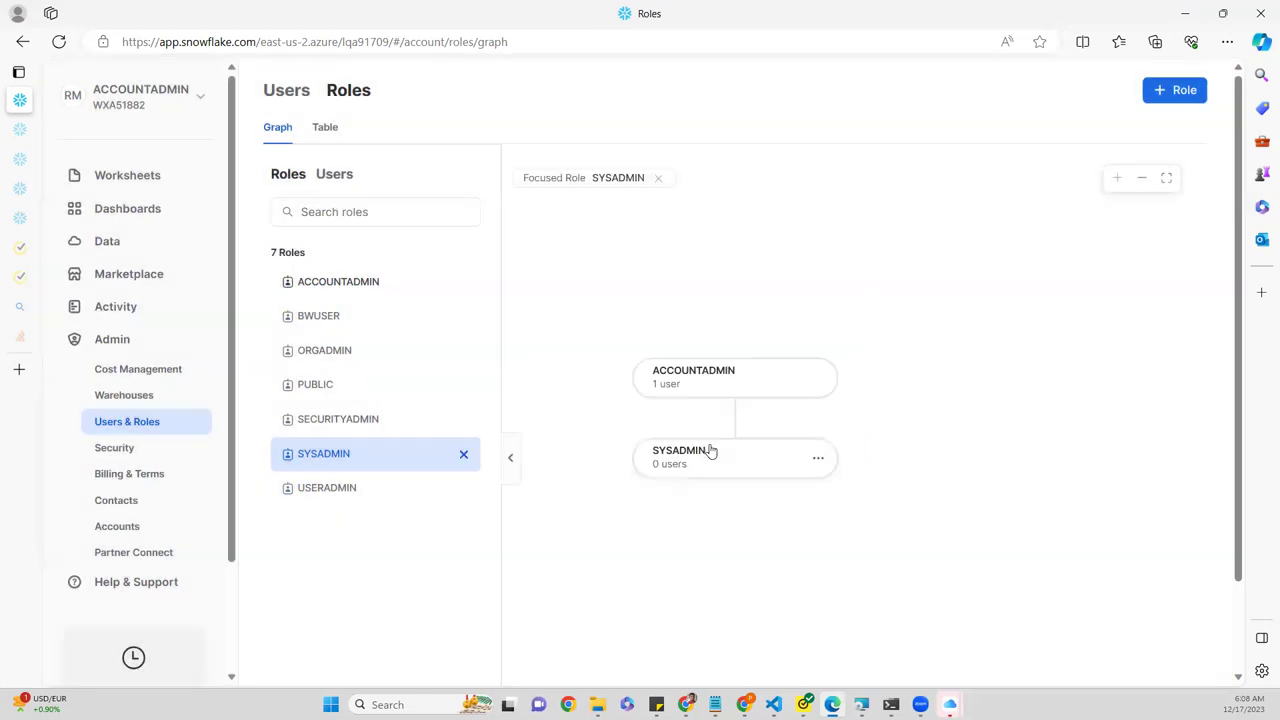
# - Review the SYSADMIN role's detail page for its privileges and granted roles, and return to the role graph
pyautogui.click(818, 460)
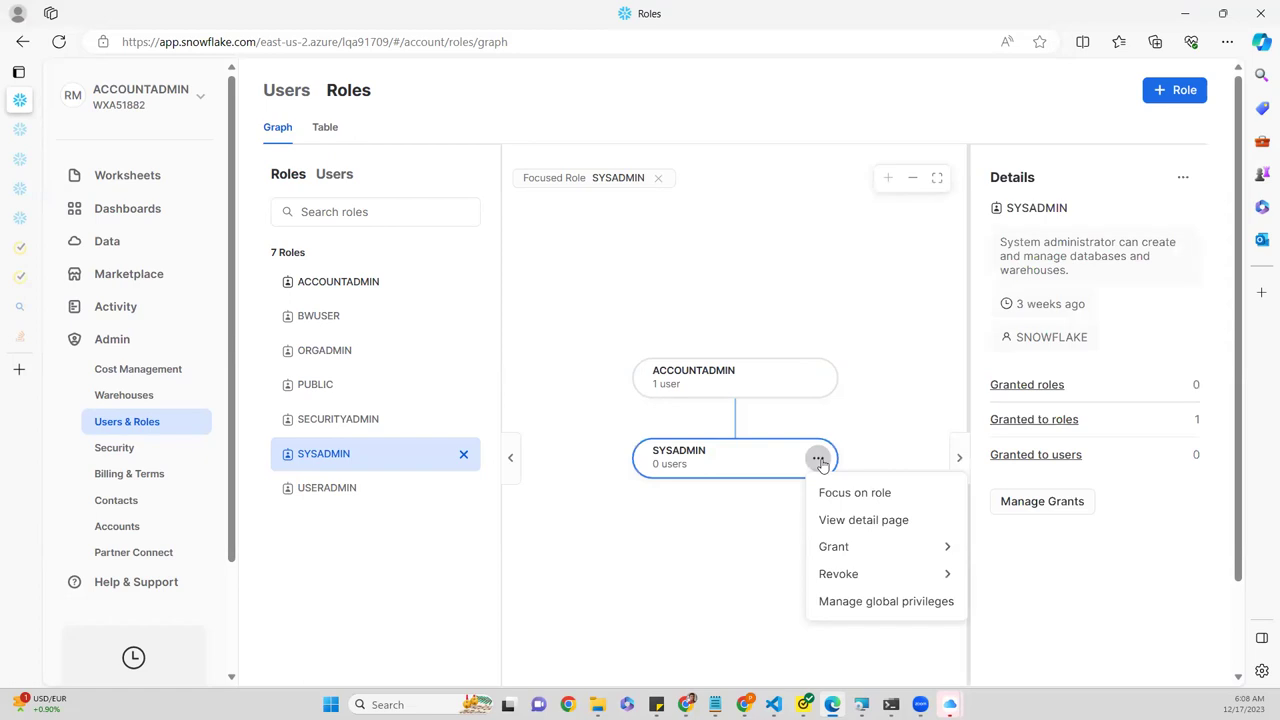
pyautogui.click(864, 521)
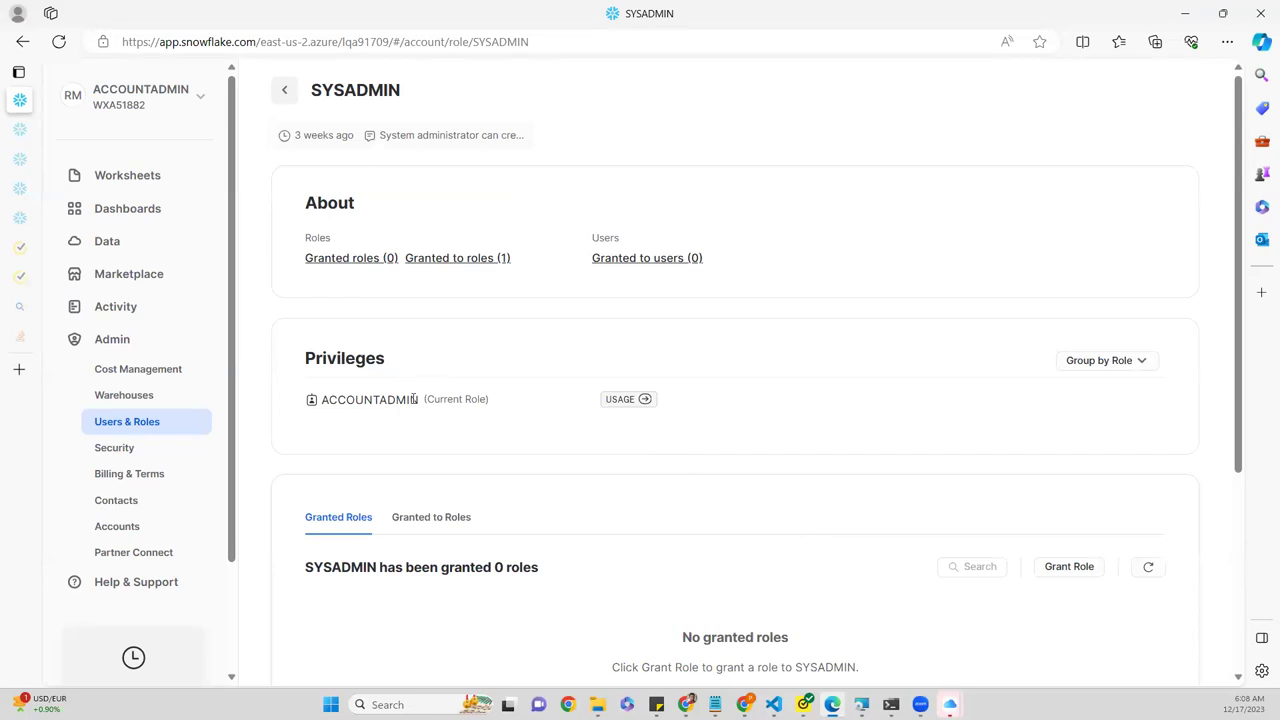
pyautogui.click(288, 93)
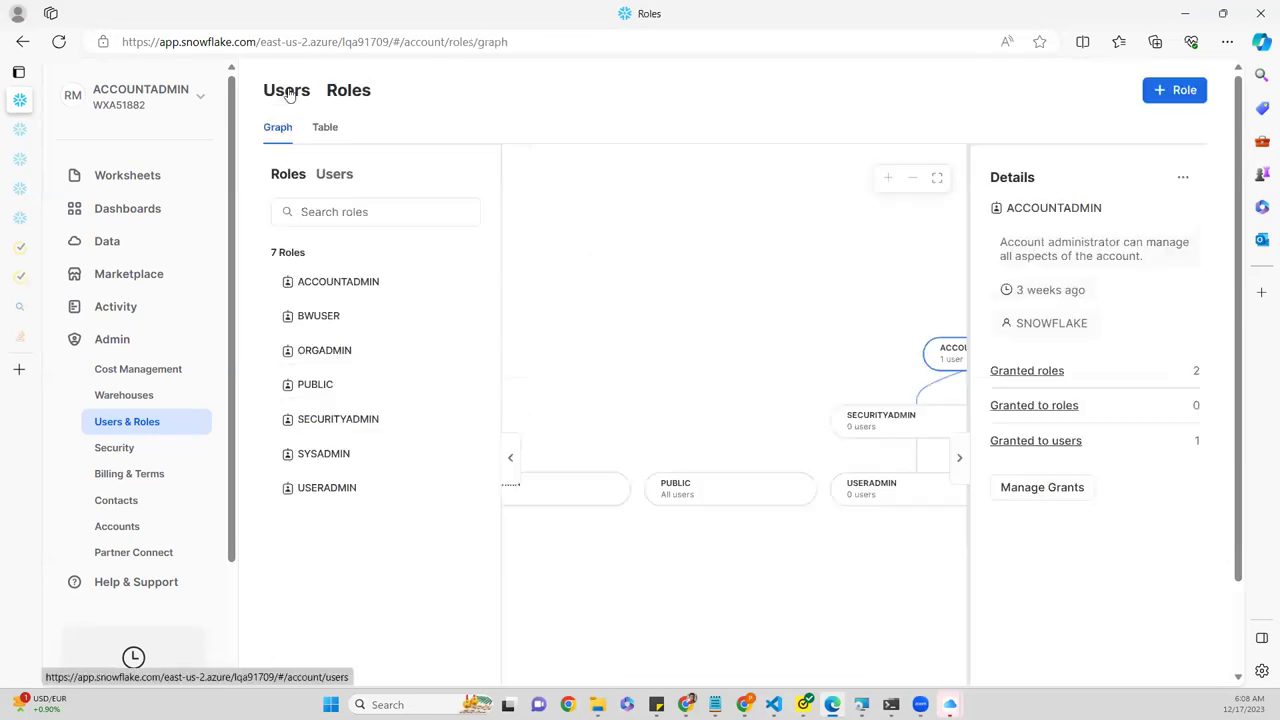
# - Focus on the ACCOUNTADMIN role, review its detail page for privileges and granted roles, and return to the role graph
pyautogui.click(371, 286)
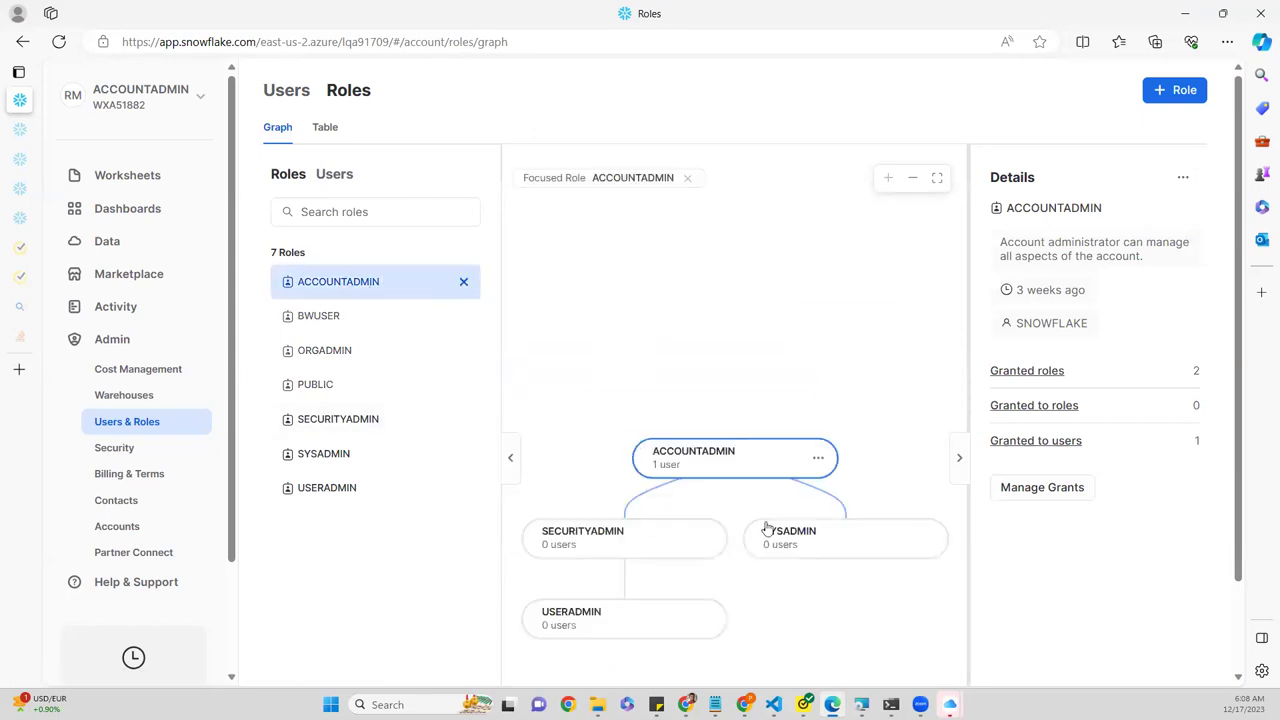
pyautogui.click(819, 463)
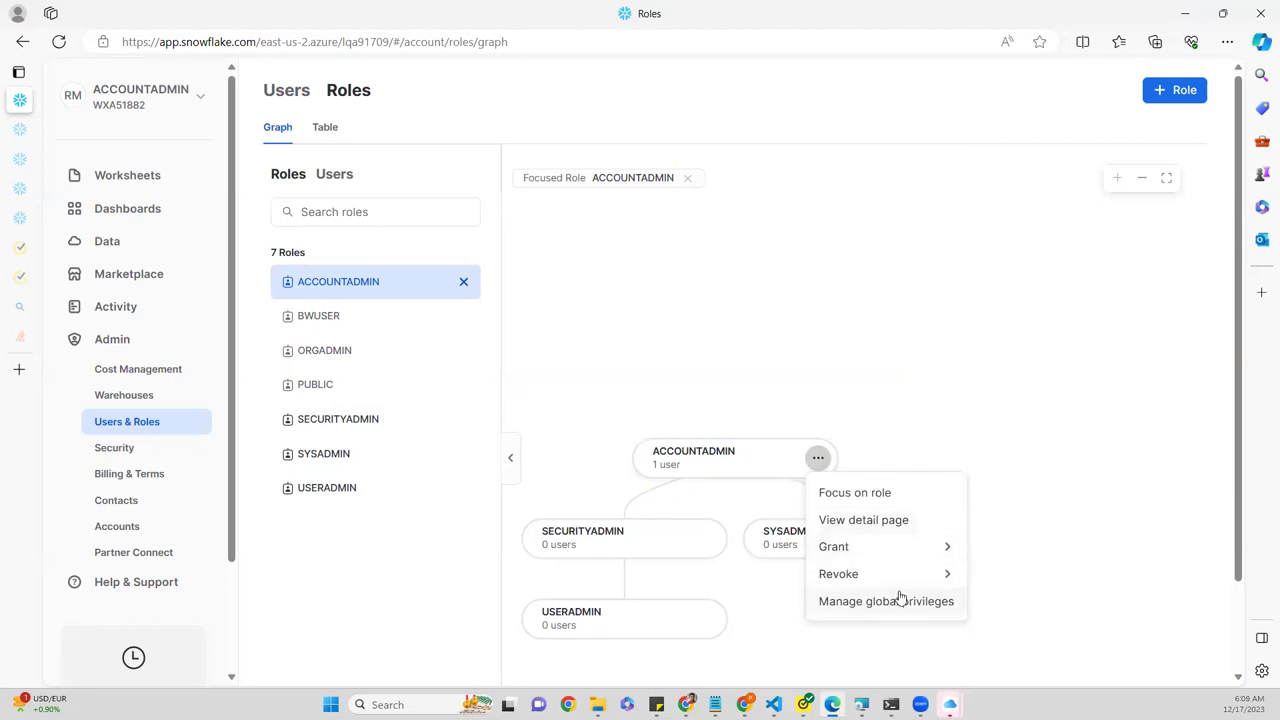
pyautogui.click(885, 525)
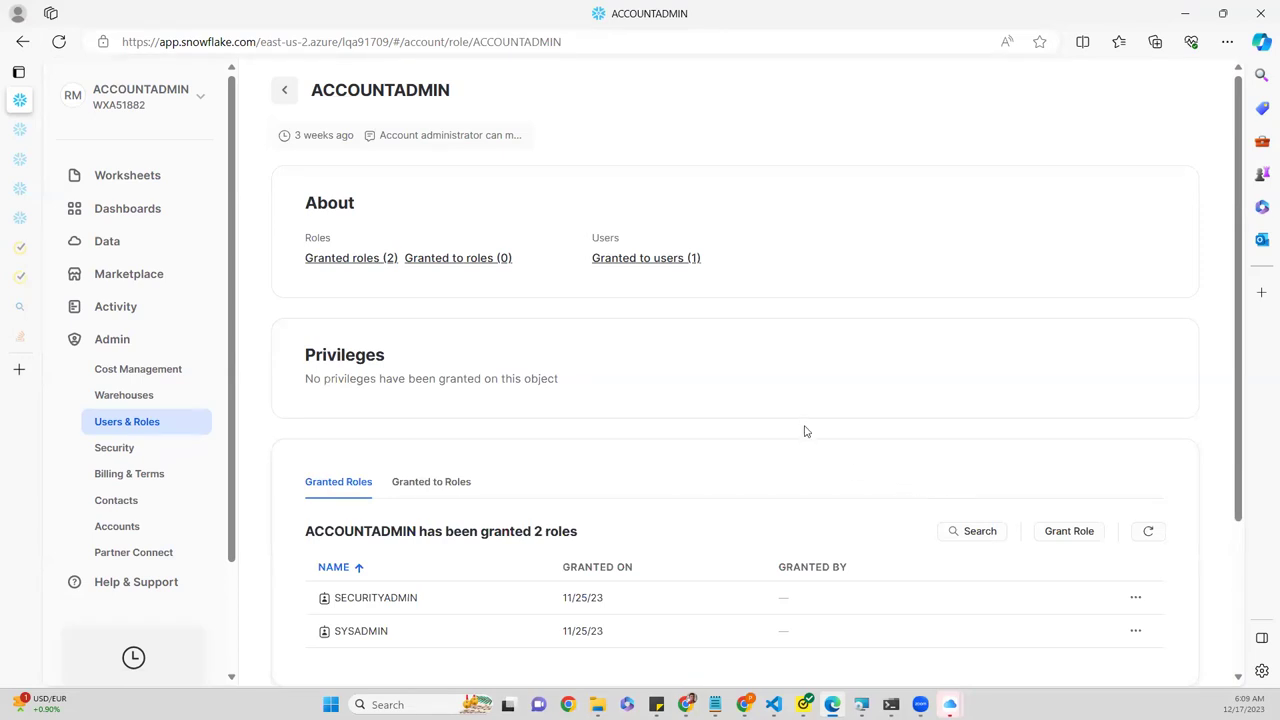
pyautogui.click(284, 93)
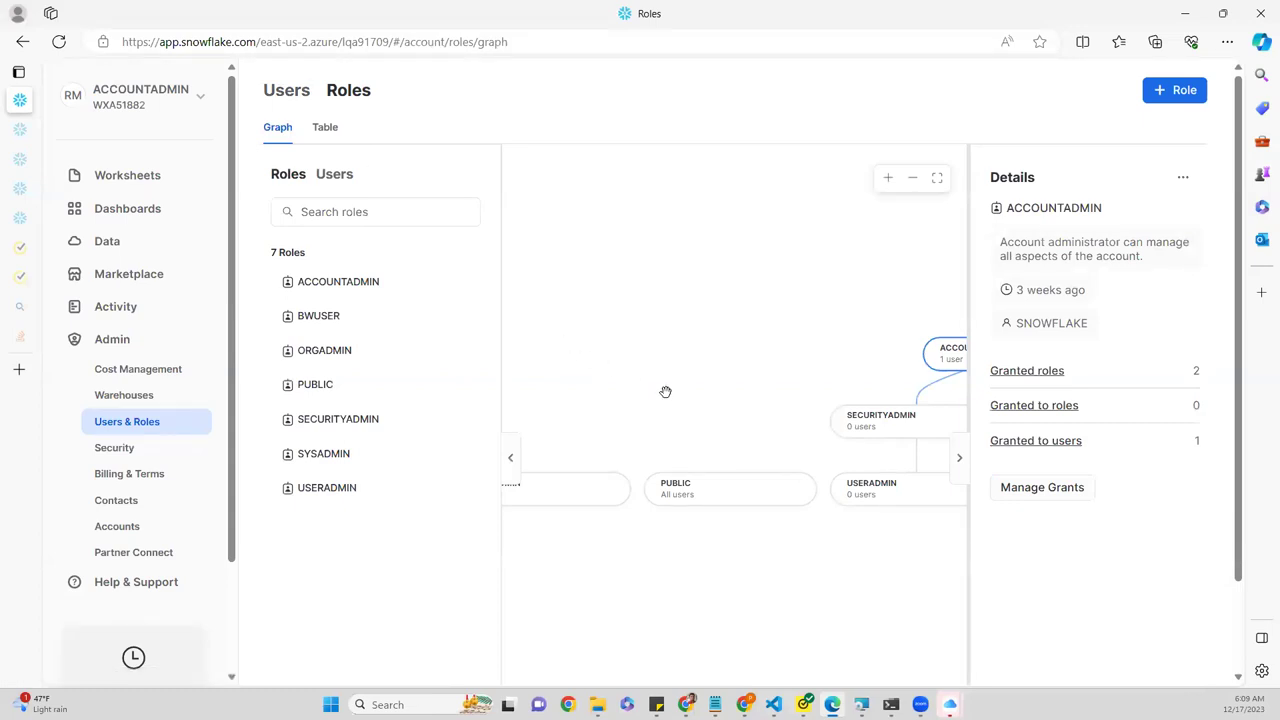
pyautogui.moveTo(665, 391); pyautogui.dragTo(551, 337)
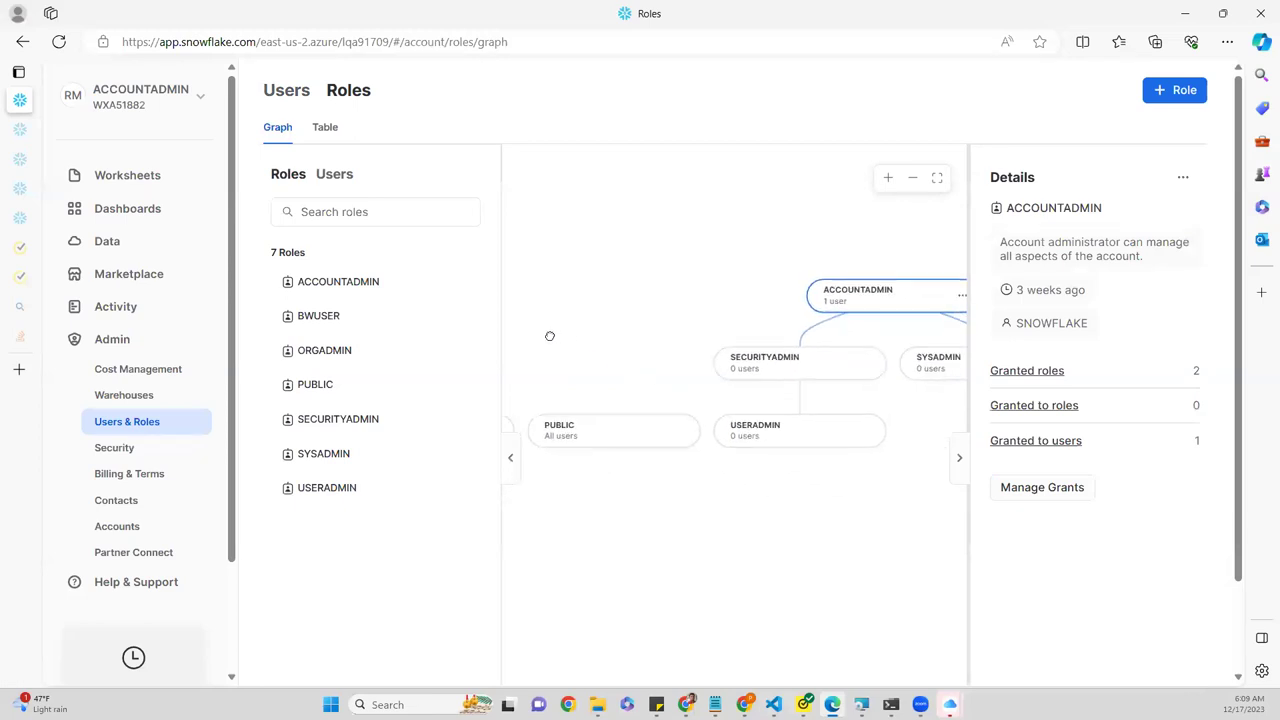
# - Examine the source details and privileges of the SNOWFLAKE and SNOWFLAKE_SAMPLE_DATA databases
pyautogui.click(117, 253)
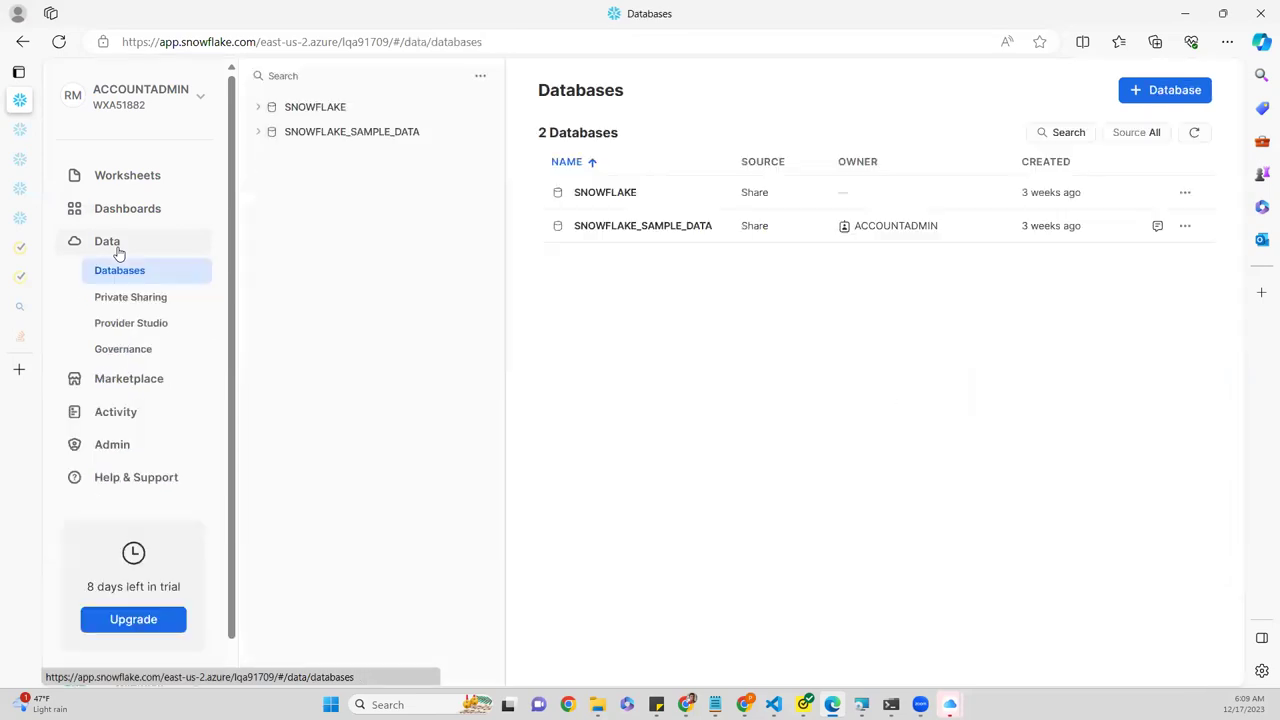
pyautogui.click(346, 106)
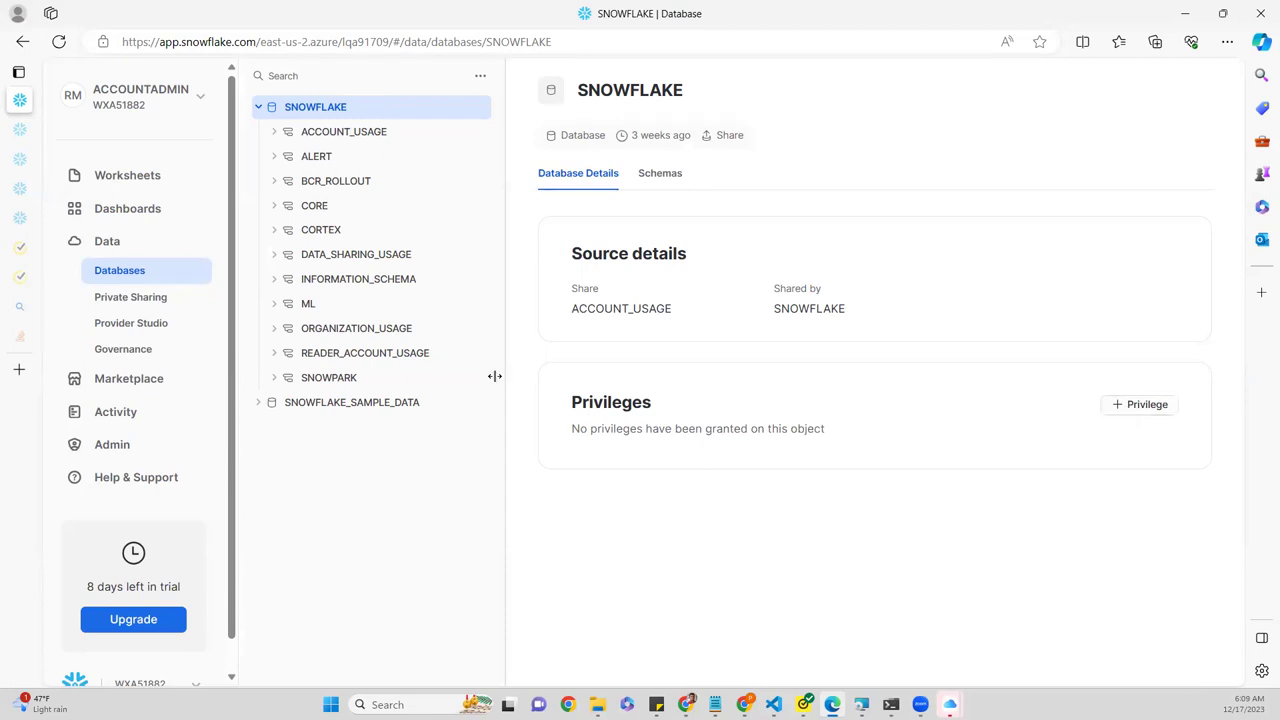
pyautogui.click(408, 404)
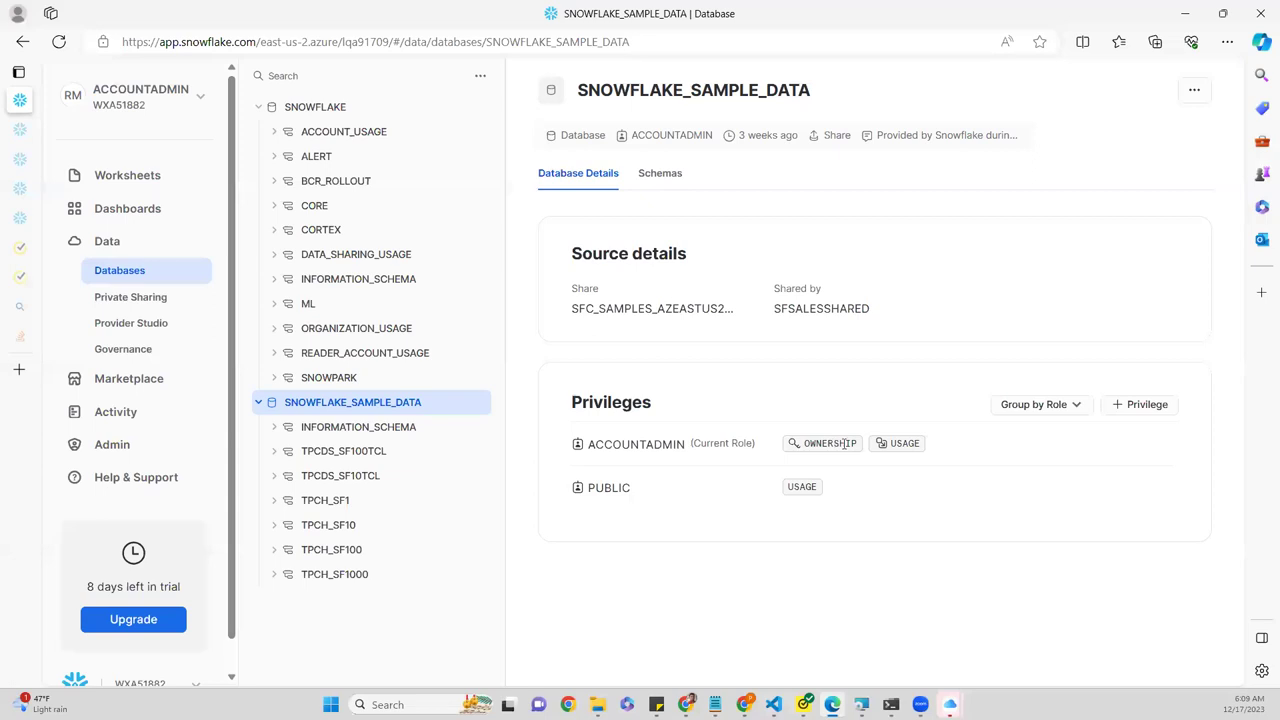
pyautogui.moveTo(908, 442)
pyautogui.click(259, 107)
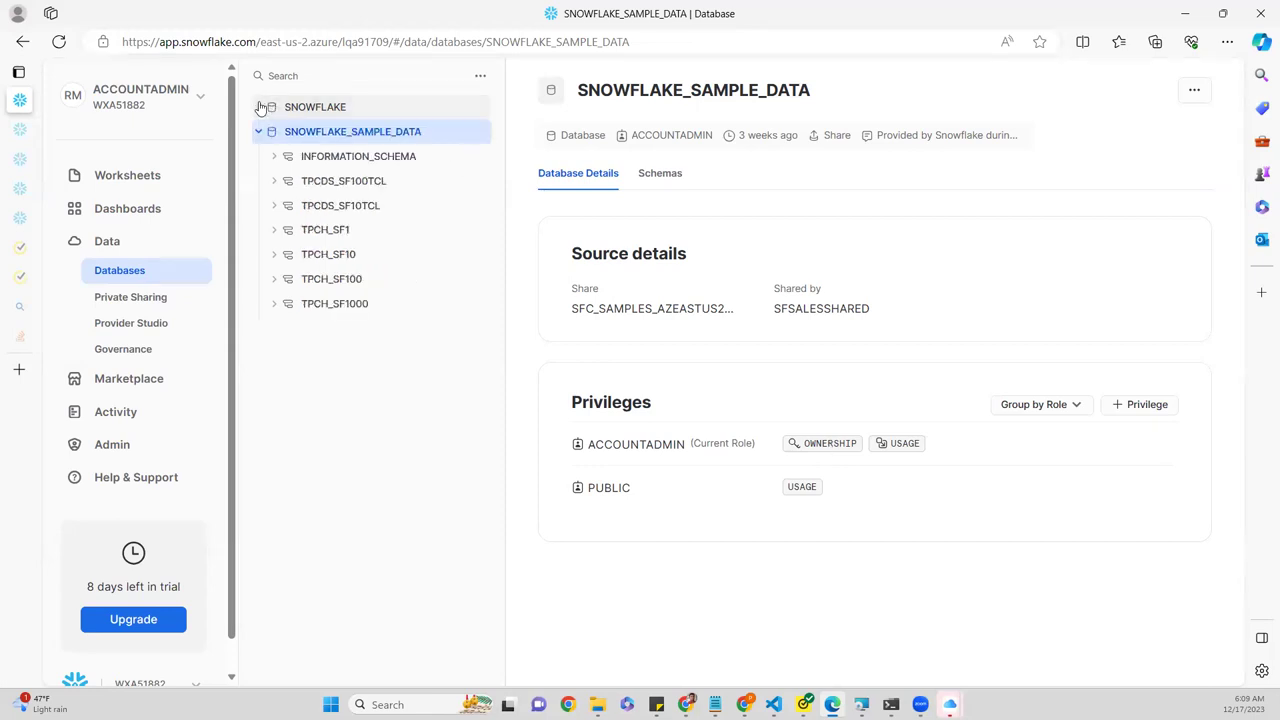
# - Switch the active role to SYSADMIN
pyautogui.click(183, 98)
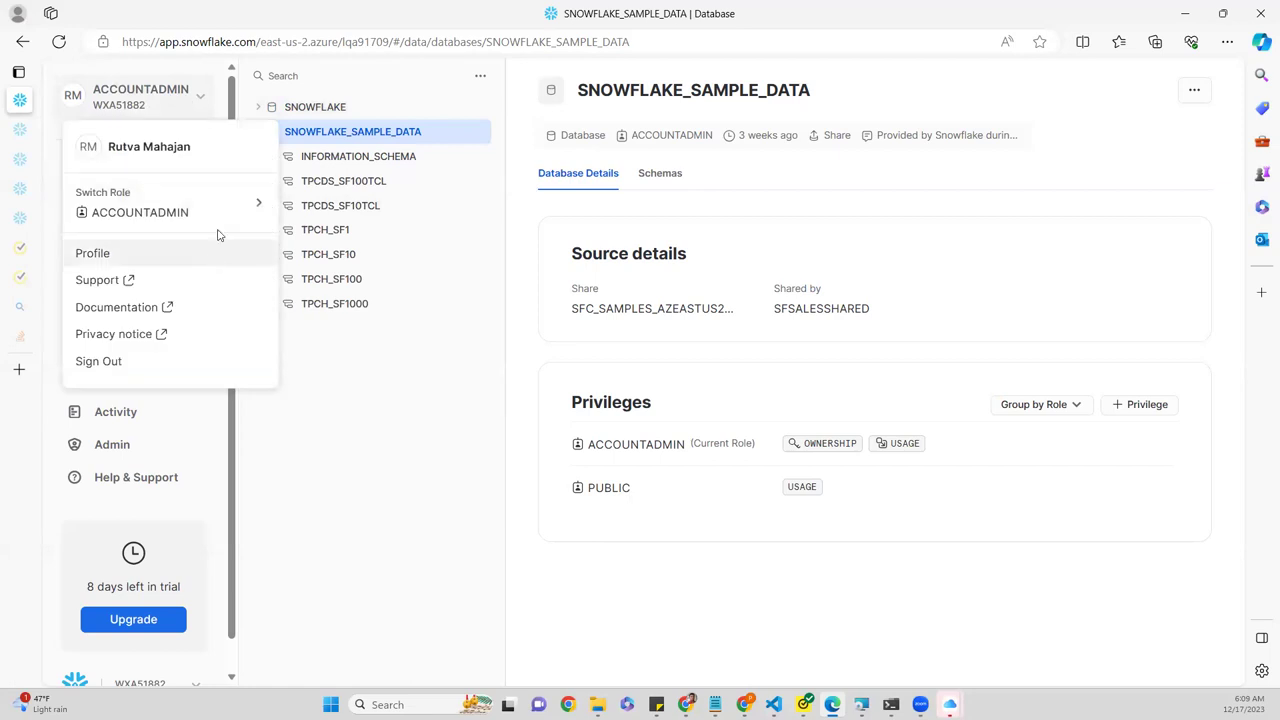
pyautogui.moveTo(228, 212)
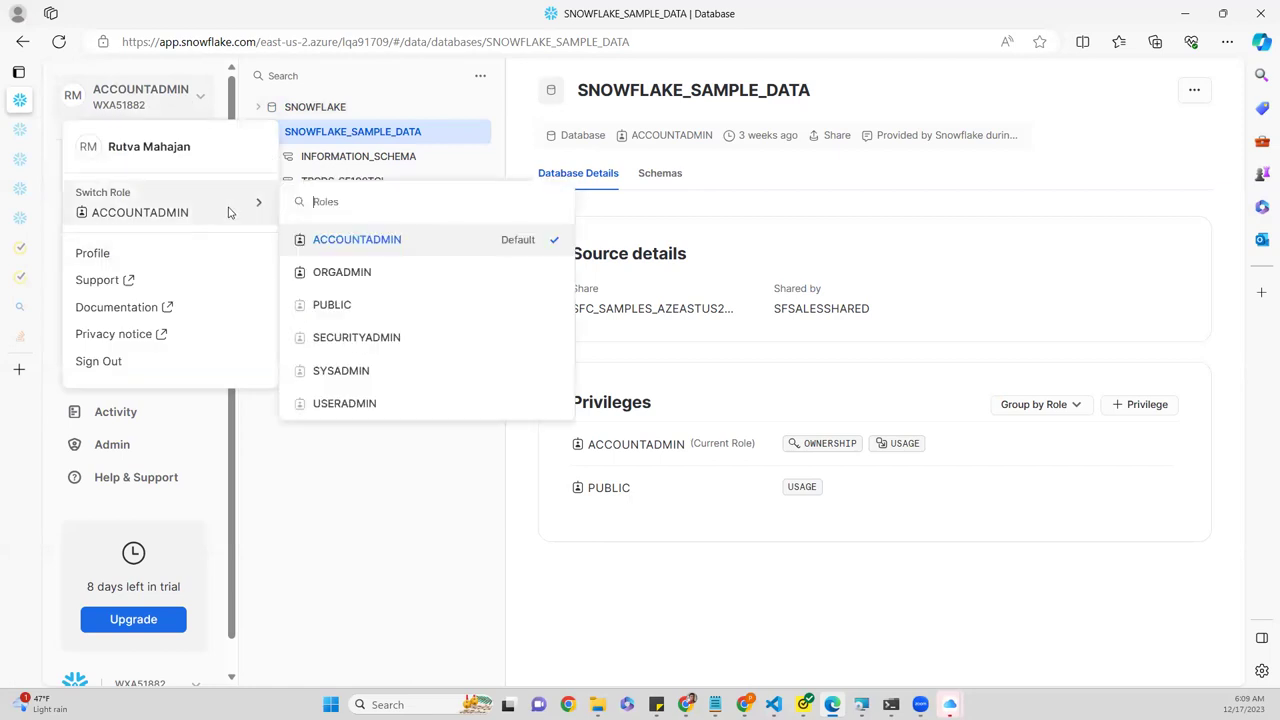
pyautogui.click(341, 370)
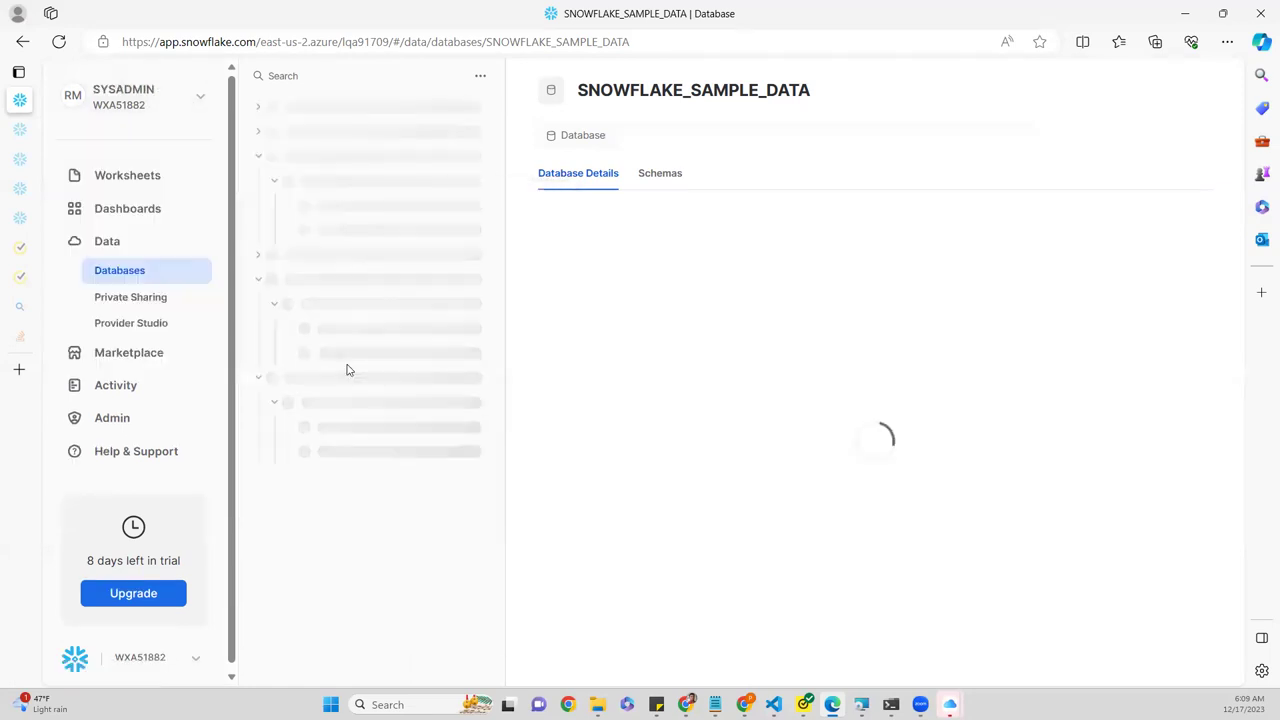
pyautogui.click(479, 78)
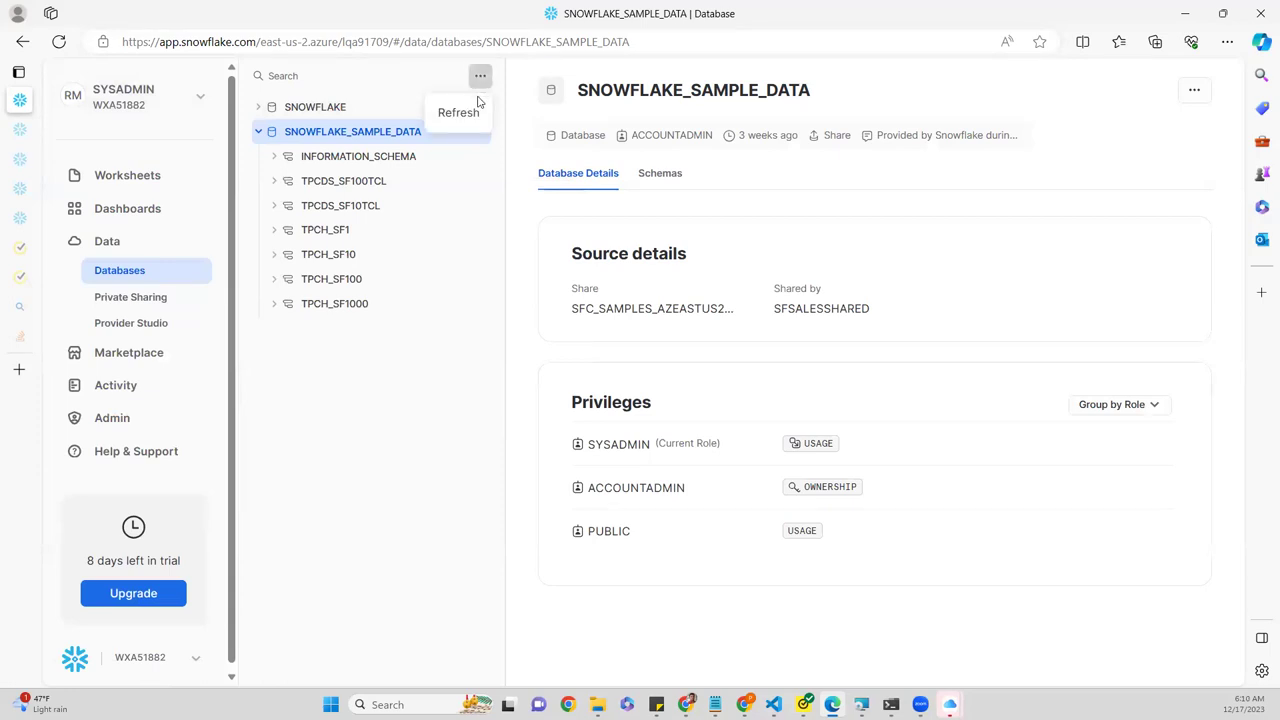
pyautogui.click(463, 255)
pyautogui.click(465, 262)
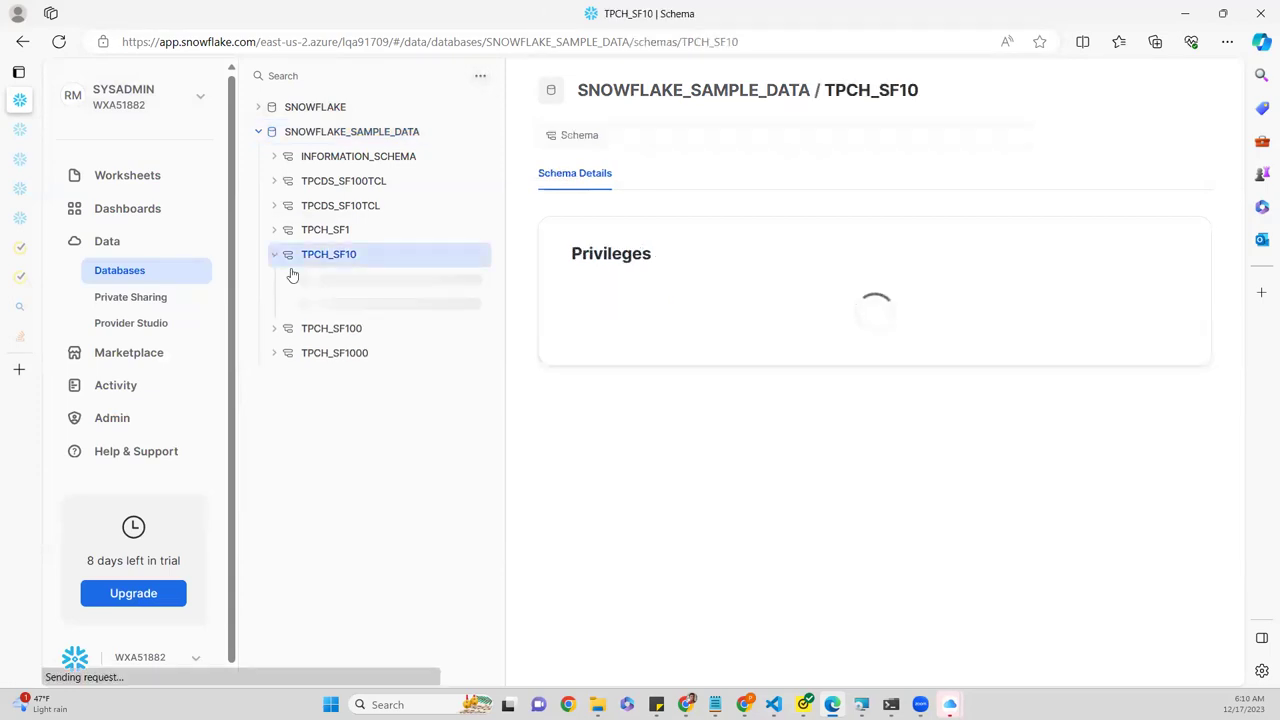
# - Create a new database named BWDatabase from the databases list without a comment
pyautogui.click(136, 247)
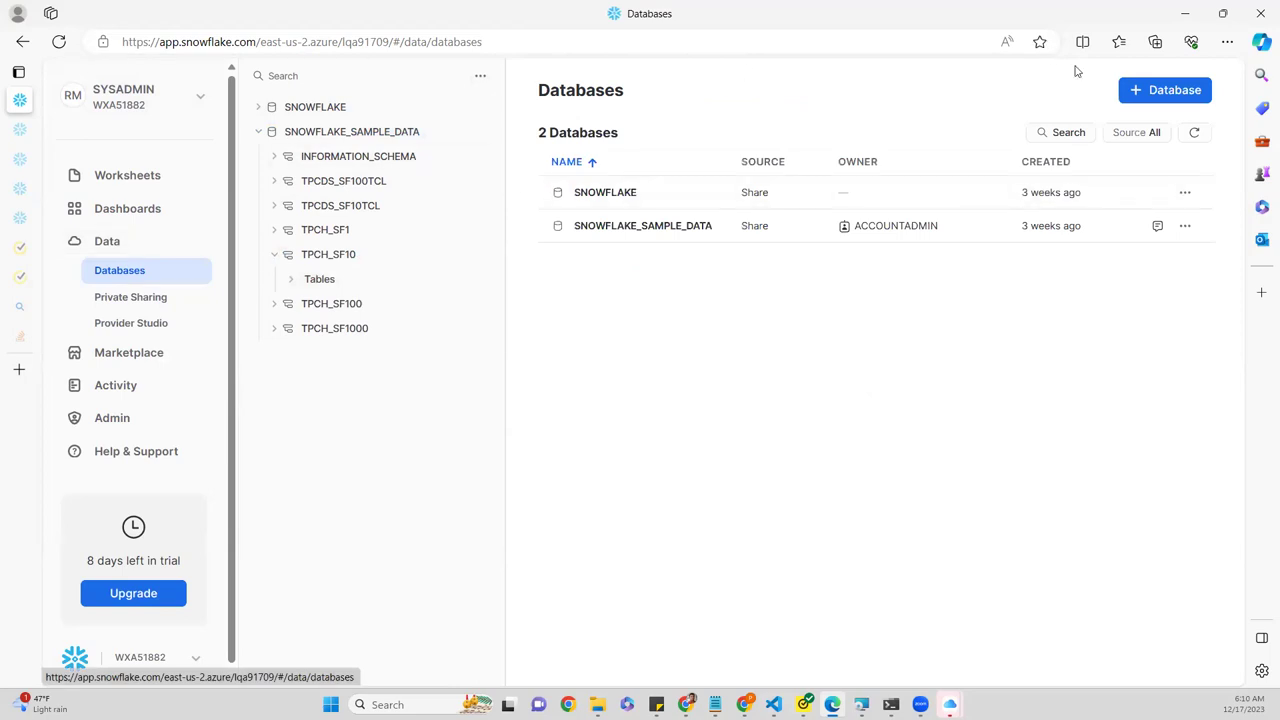
pyautogui.click(1174, 96)
pyautogui.click(704, 208)
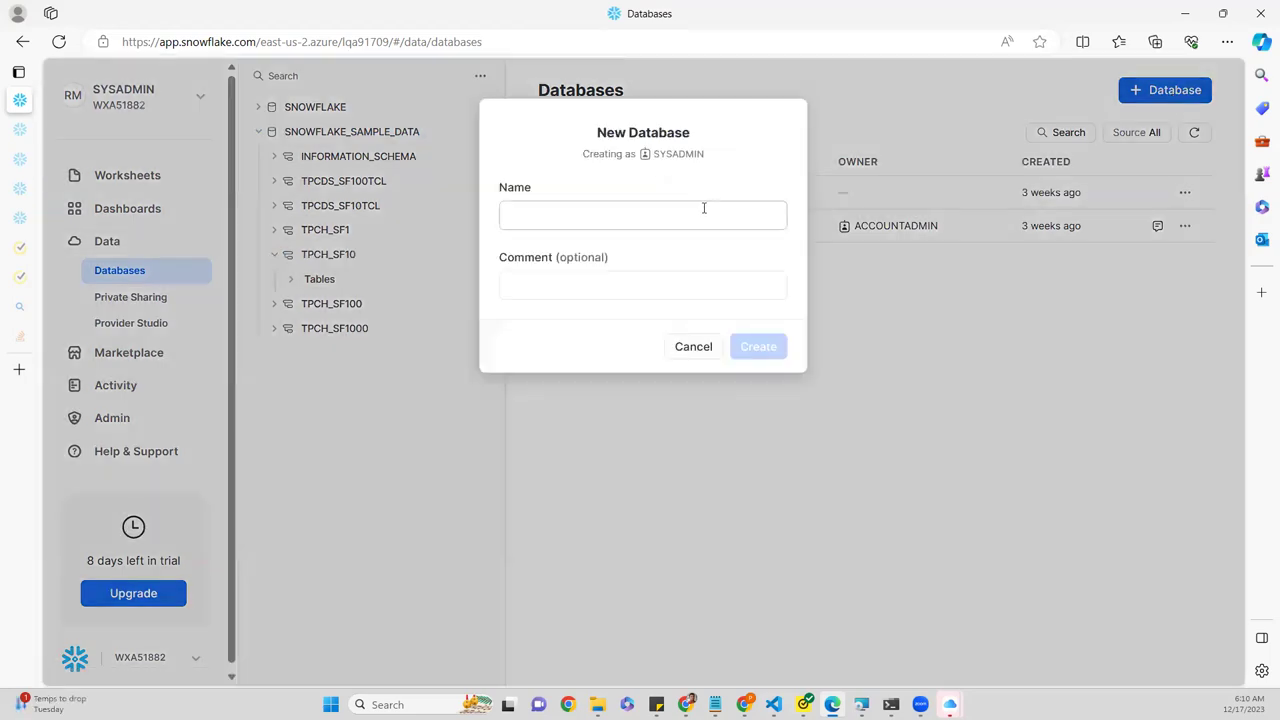
pyautogui.write('B')
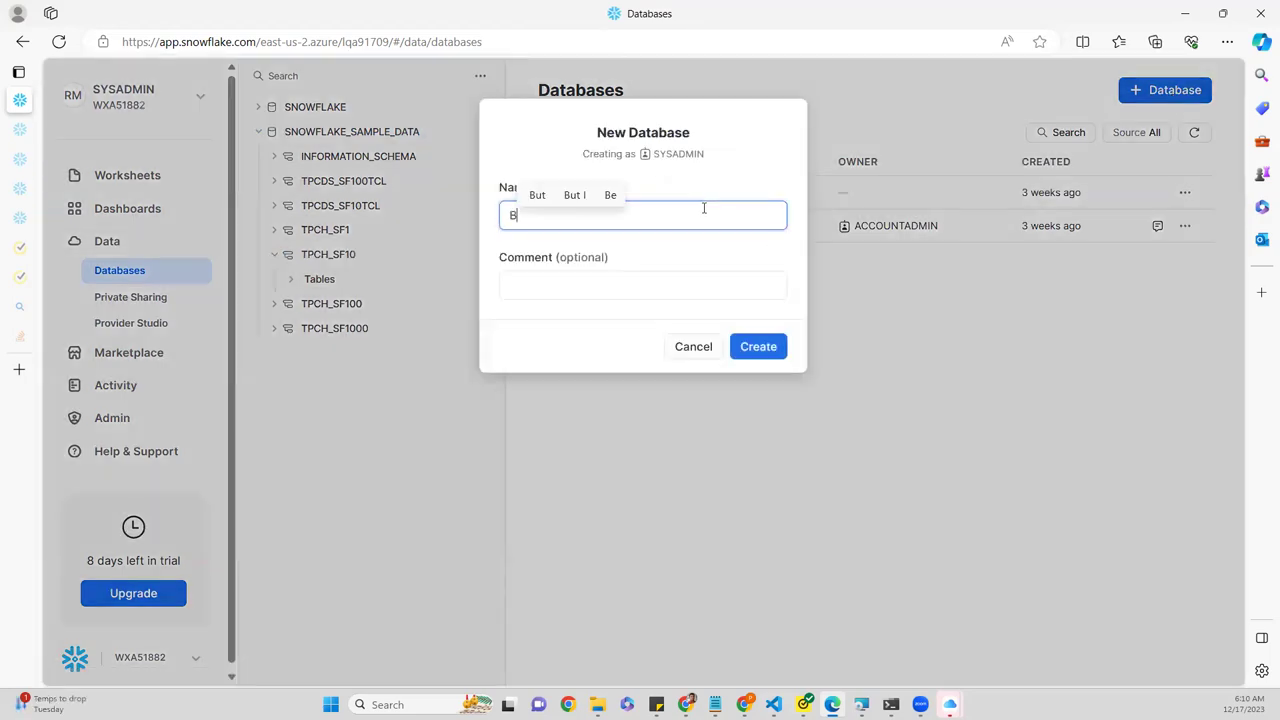
pyautogui.write('WDatabase')
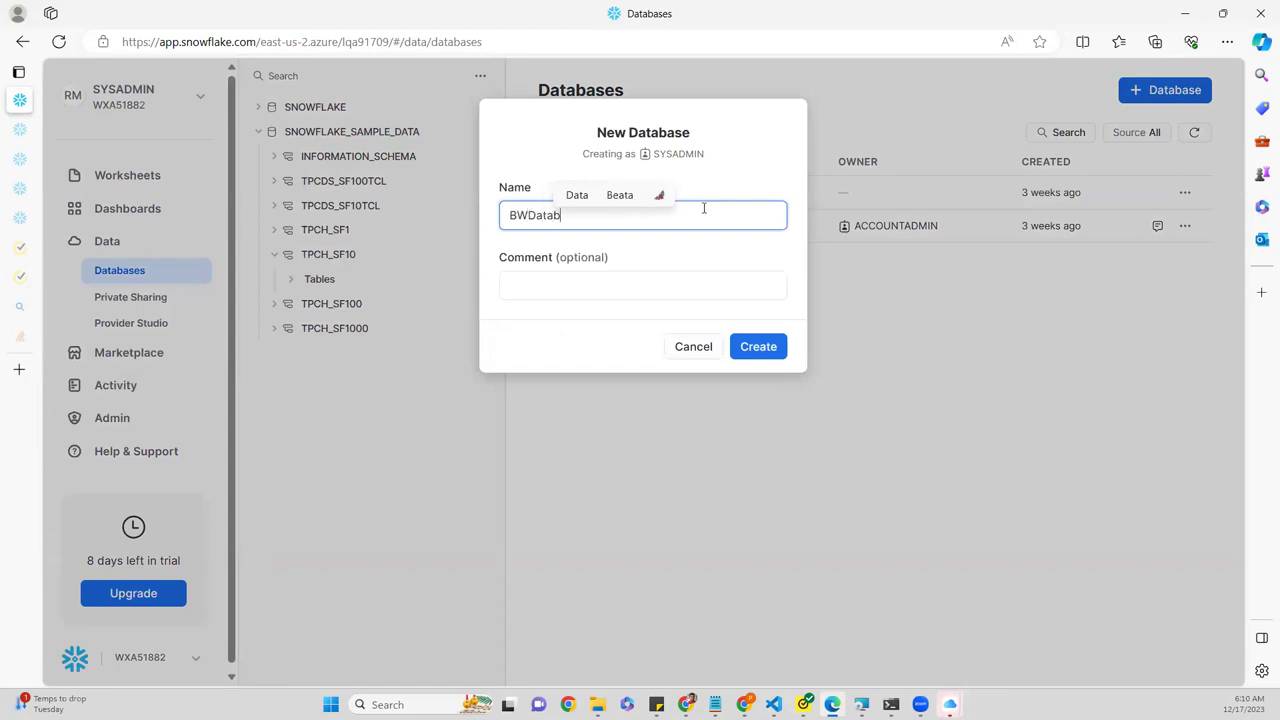
pyautogui.click(770, 358)
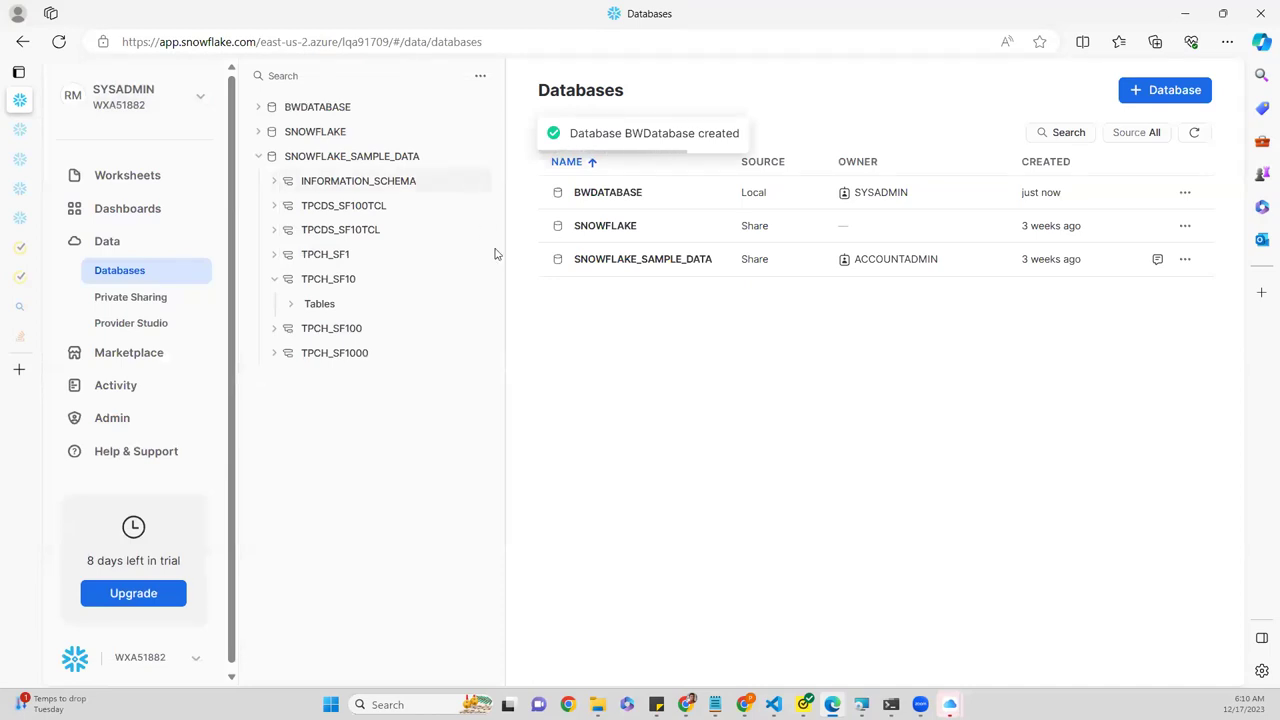
# - Open the BWDATABASE details and switch the active role to PUBLIC to check its access to the database
pyautogui.click(331, 108)
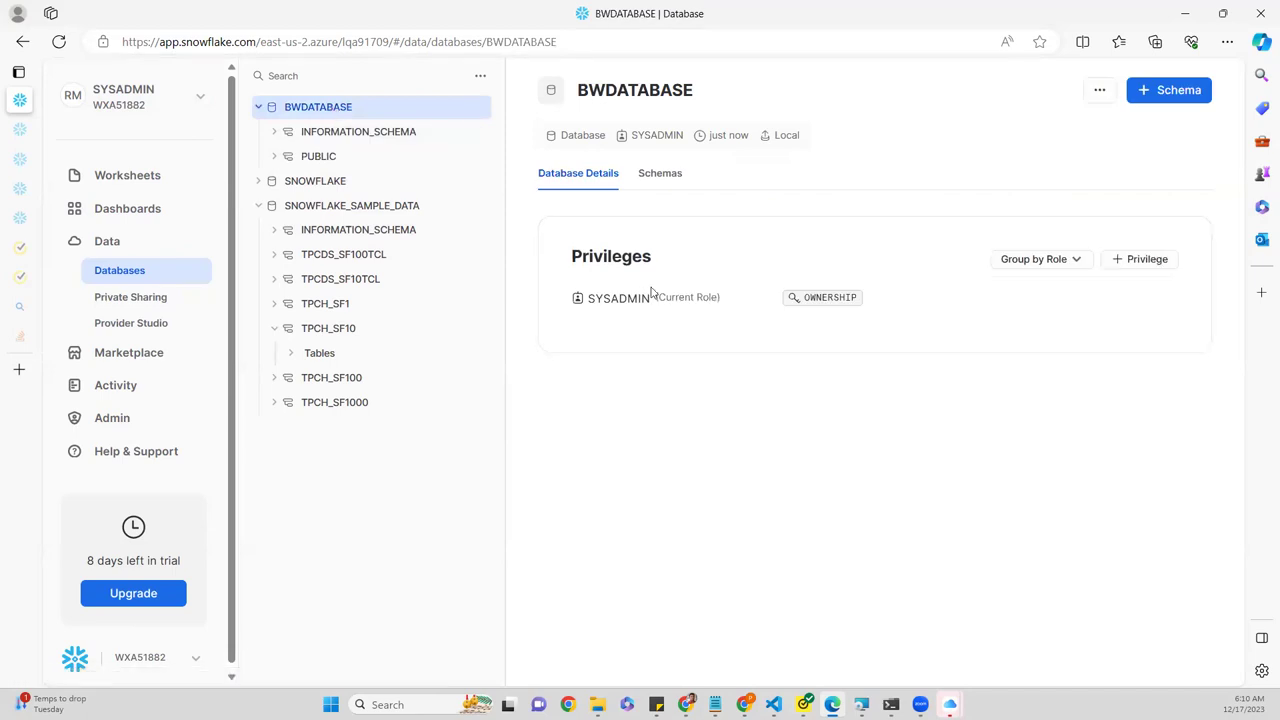
pyautogui.moveTo(598, 298)
pyautogui.click(201, 99)
pyautogui.moveTo(258, 204)
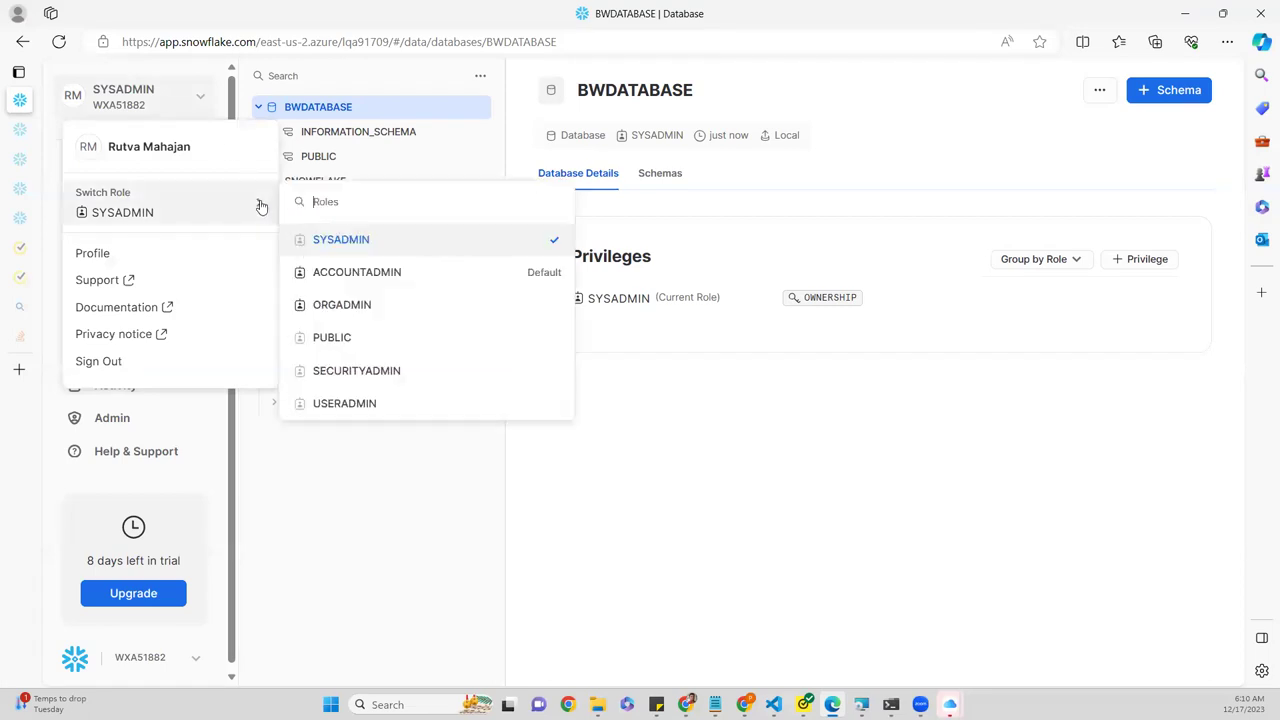
pyautogui.click(332, 337)
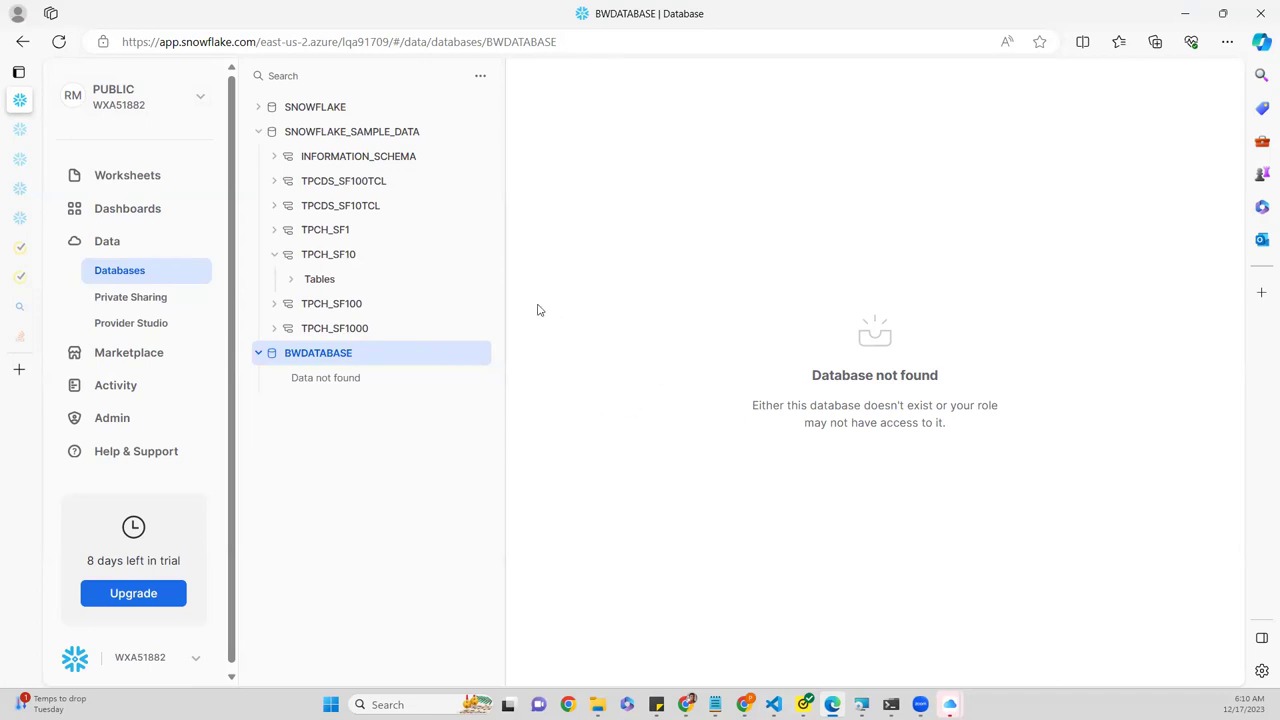
# - Switch the active role from PUBLIC back to SYSADMIN and check the privileges on BWDATABASE
pyautogui.click(163, 96)
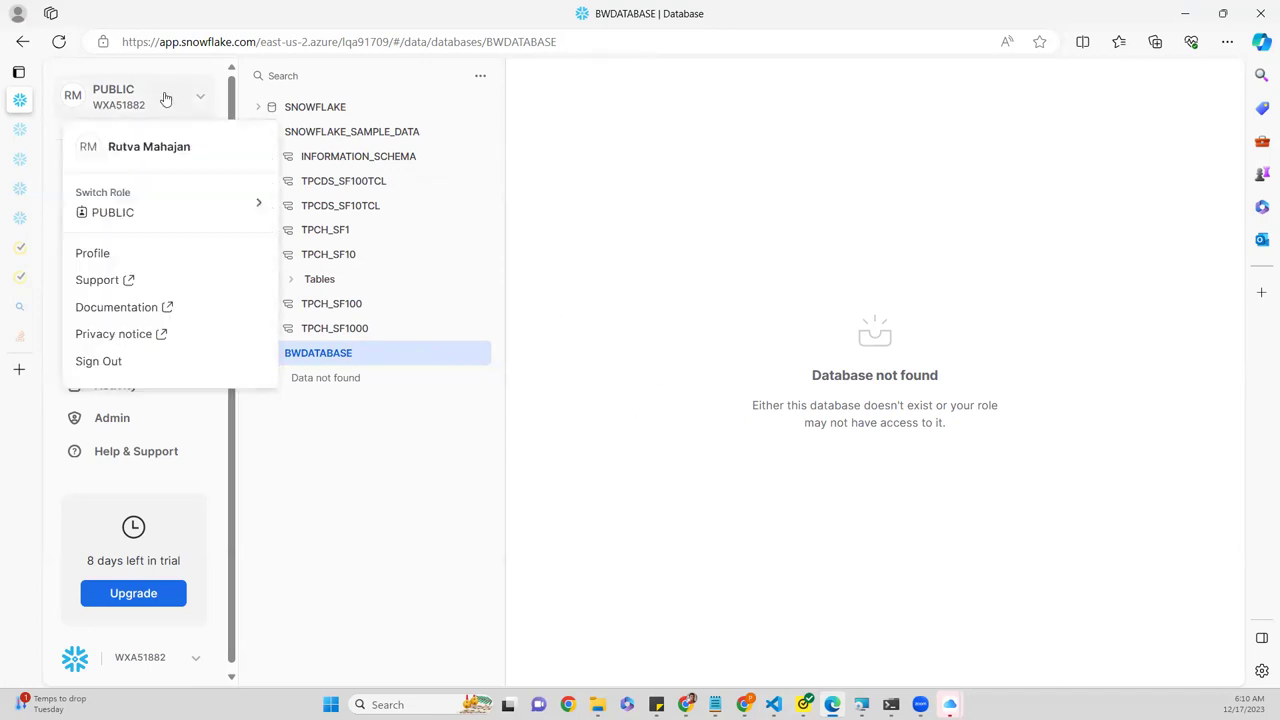
pyautogui.moveTo(226, 200)
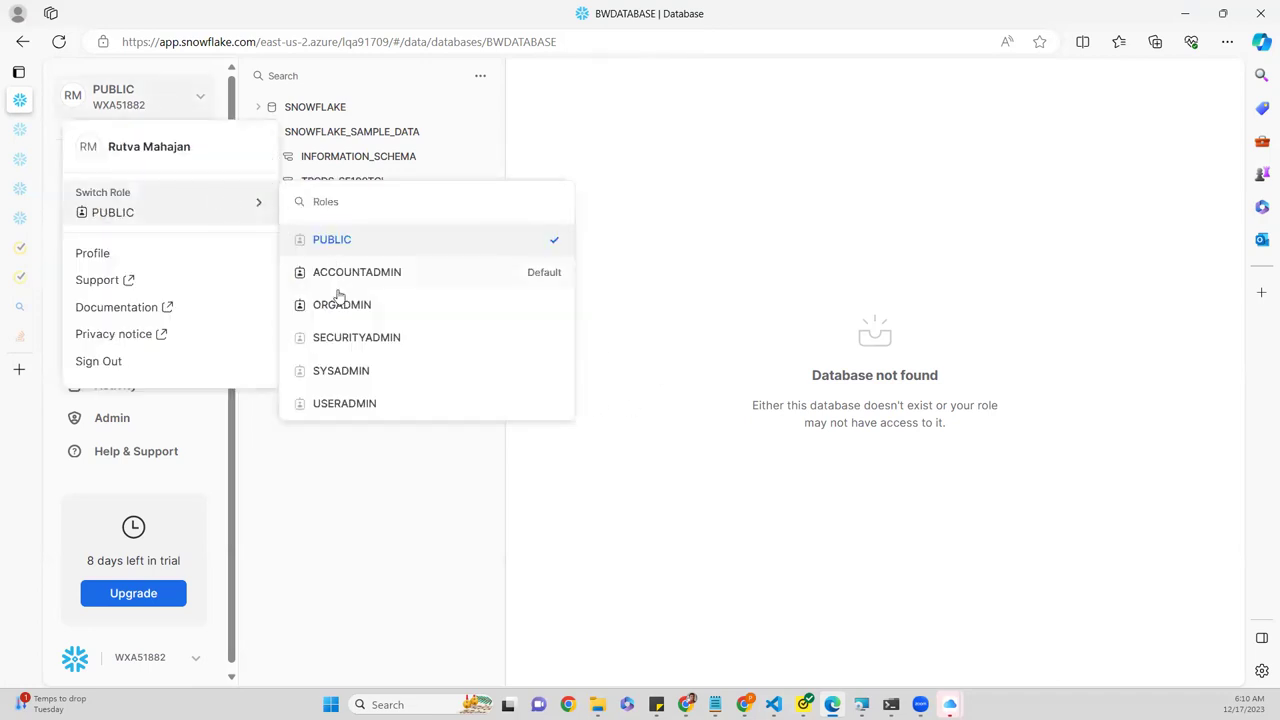
pyautogui.click(343, 370)
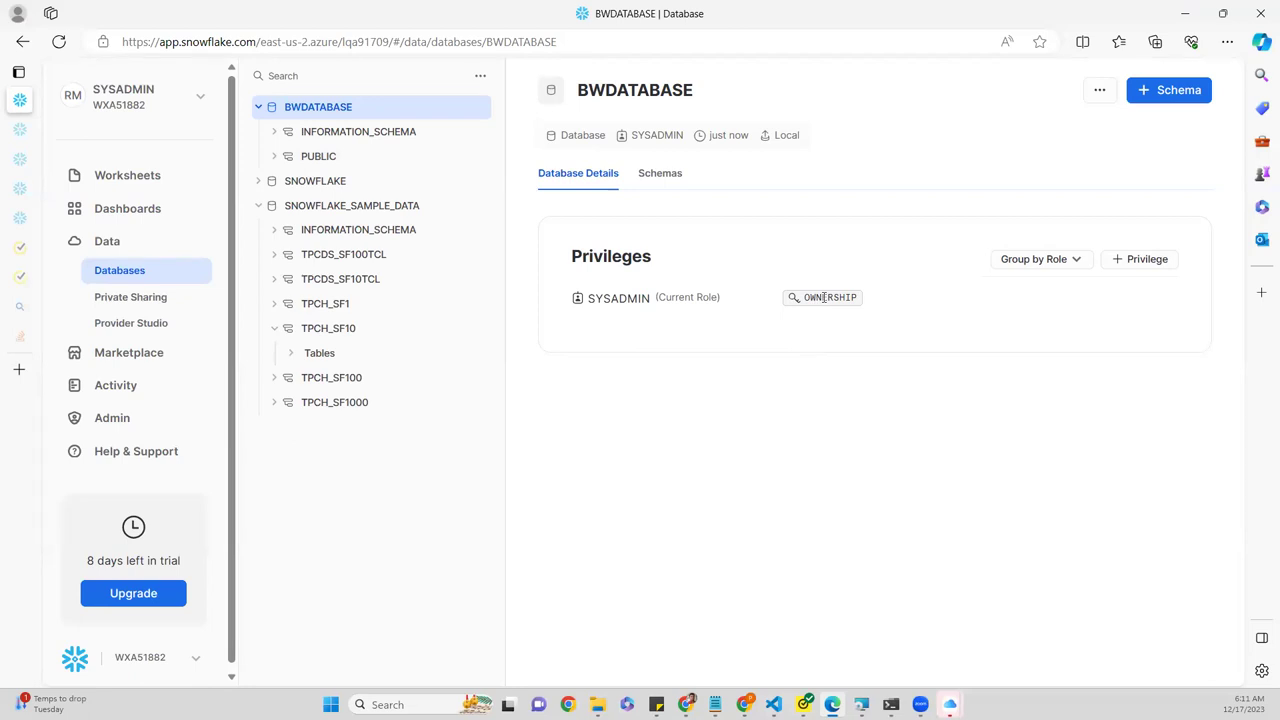
# - Search the roles available for switching for "BW" and clear the search
pyautogui.click(188, 97)
pyautogui.moveTo(219, 197)
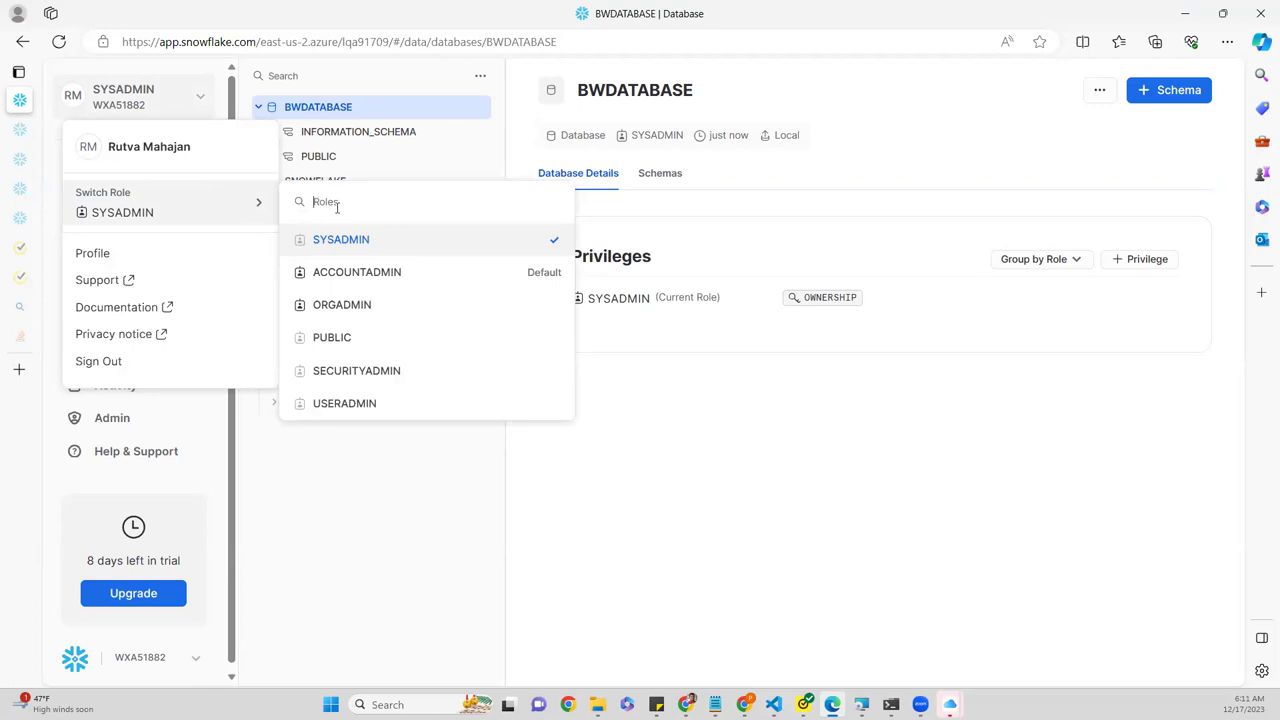
pyautogui.write('BW')
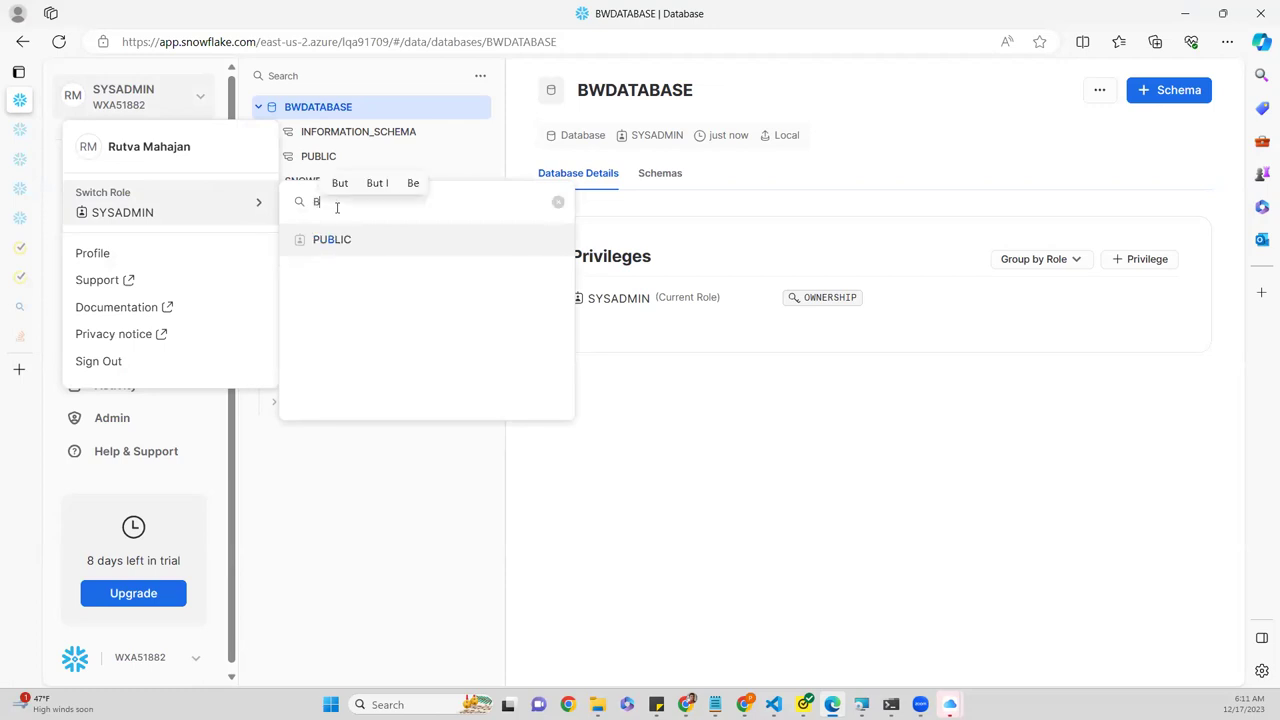
pyautogui.press('BackSpace')
pyautogui.press('BackSpace')
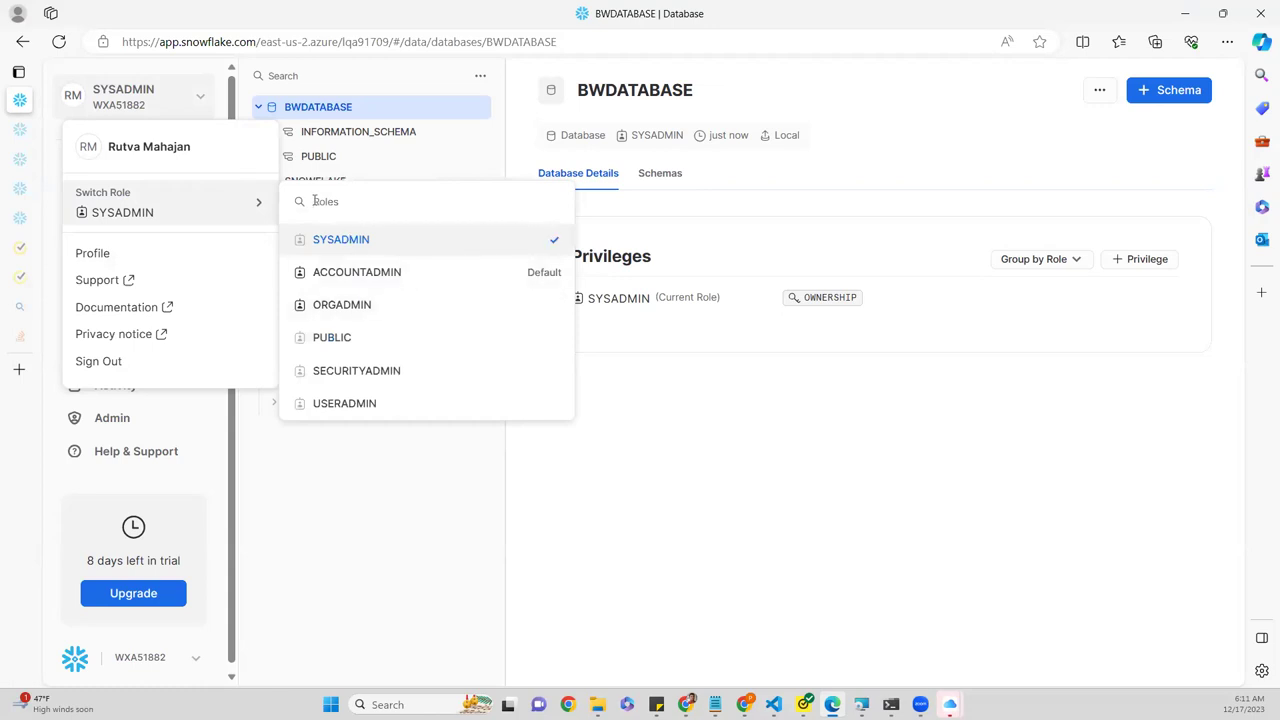
# - Switch the active role to ACCOUNTADMIN
pyautogui.click(188, 93)
pyautogui.click(188, 93)
pyautogui.click(356, 280)
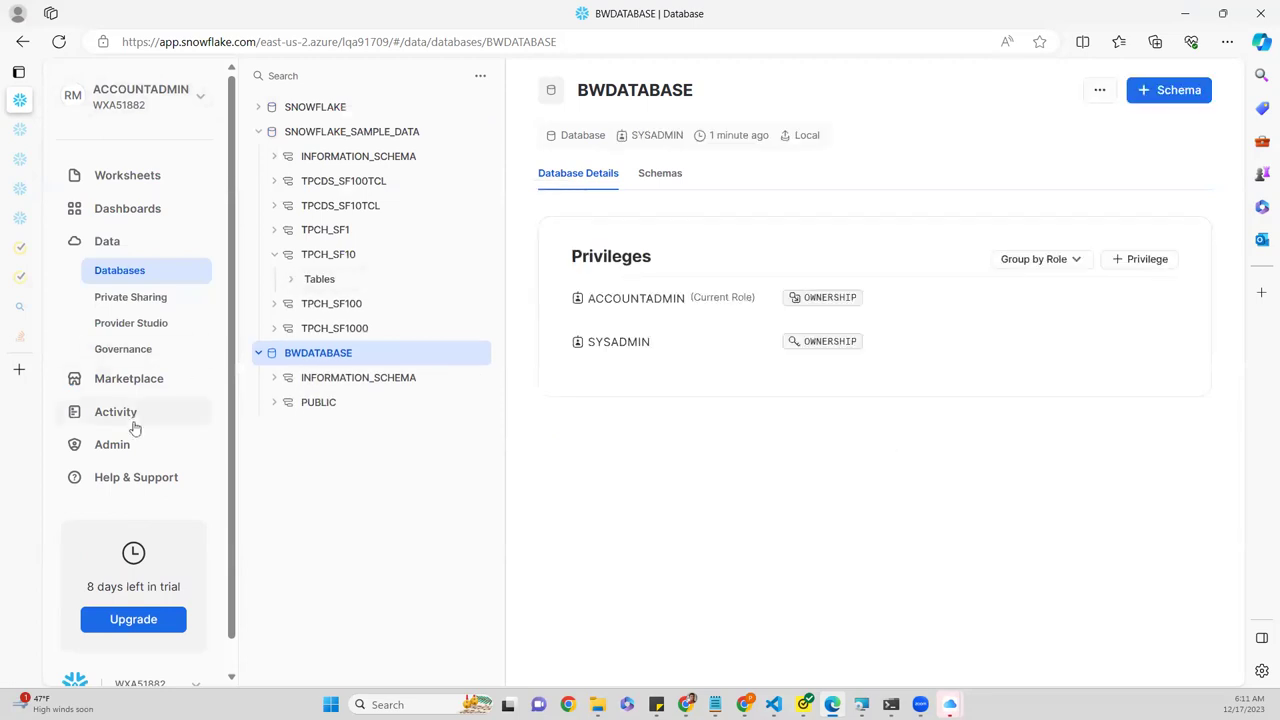
# - Open the account's role graph in the Users & Roles administration area
pyautogui.click(116, 446)
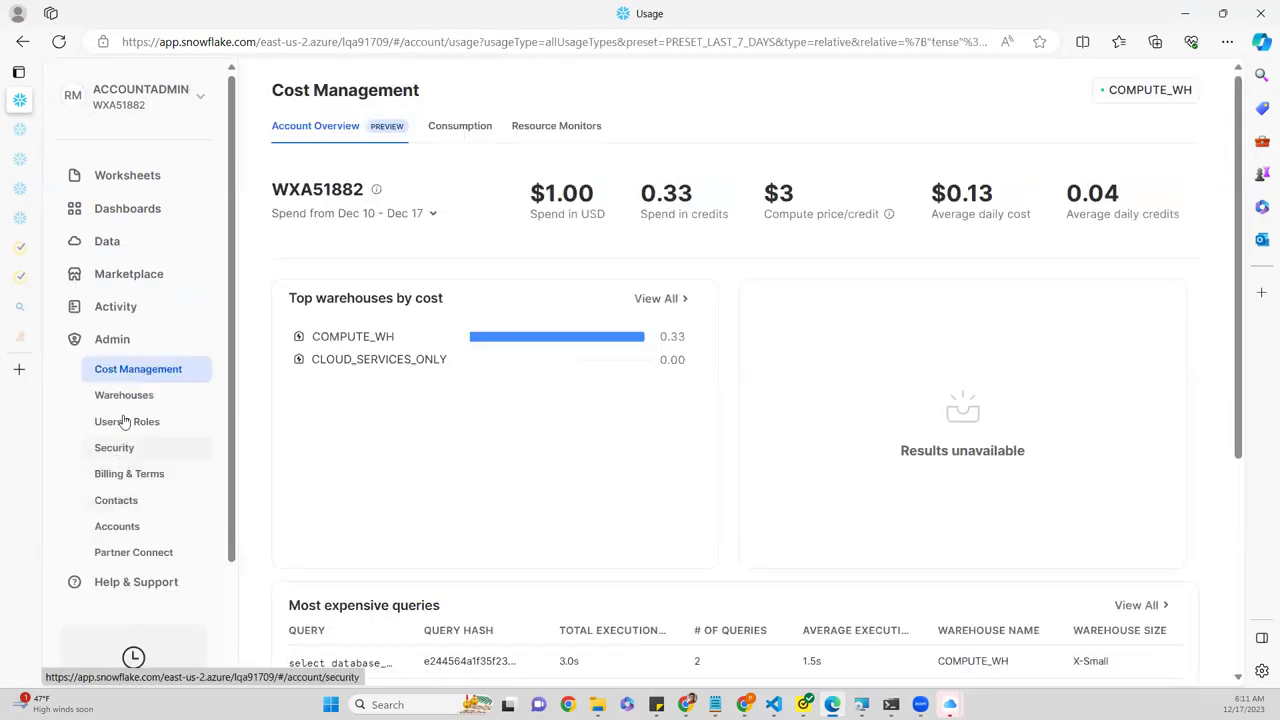
pyautogui.click(111, 424)
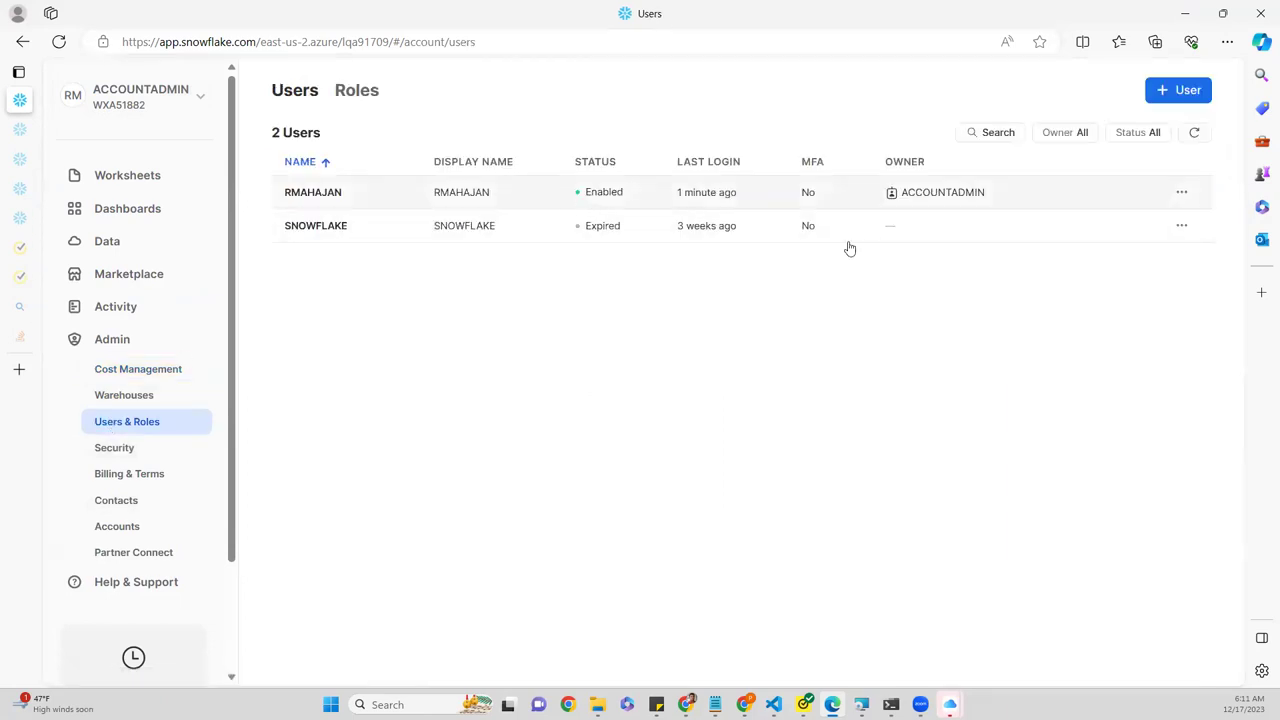
pyautogui.click(348, 91)
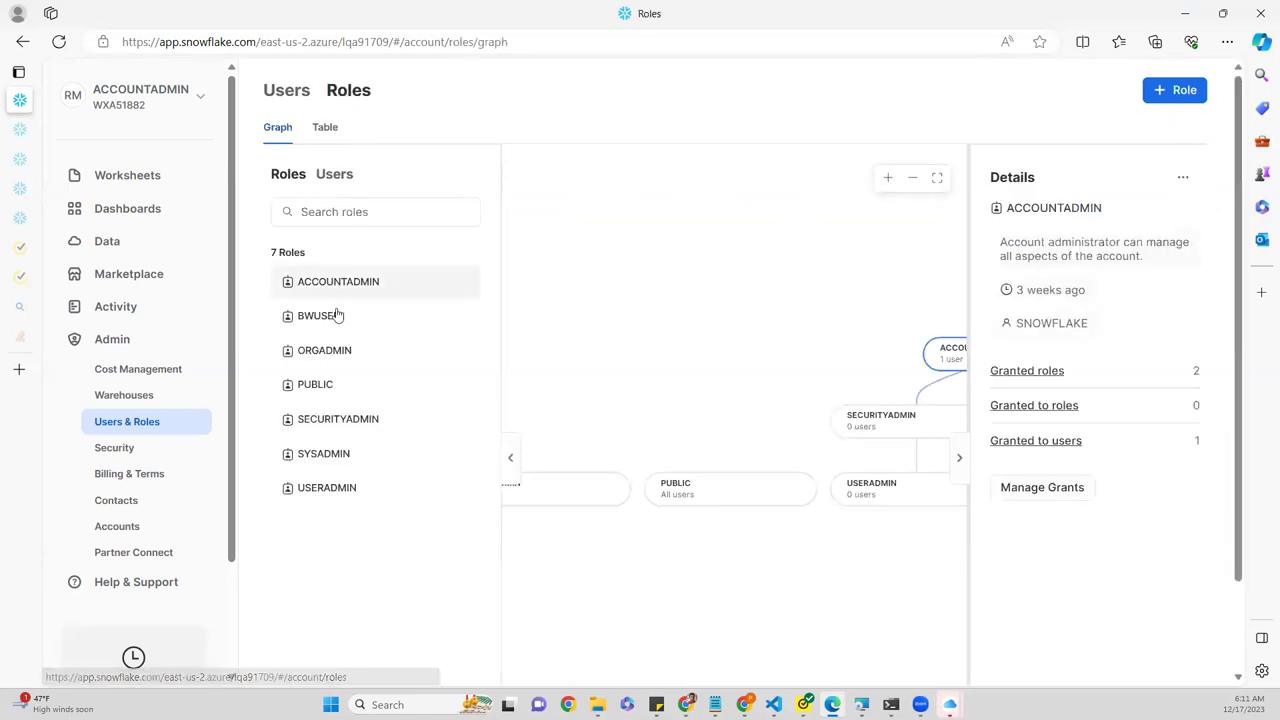
# - Focus the role graph on BWUSER and check the actions available for that role
pyautogui.moveTo(331, 318)
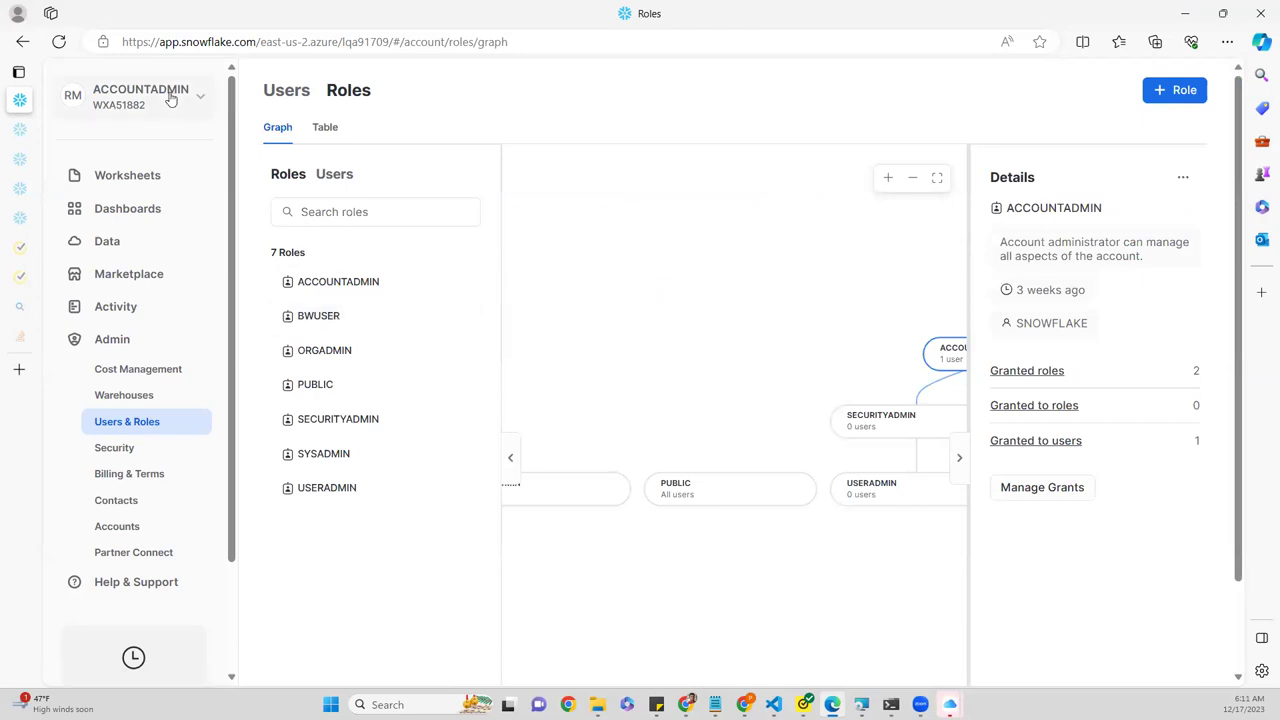
pyautogui.click(332, 321)
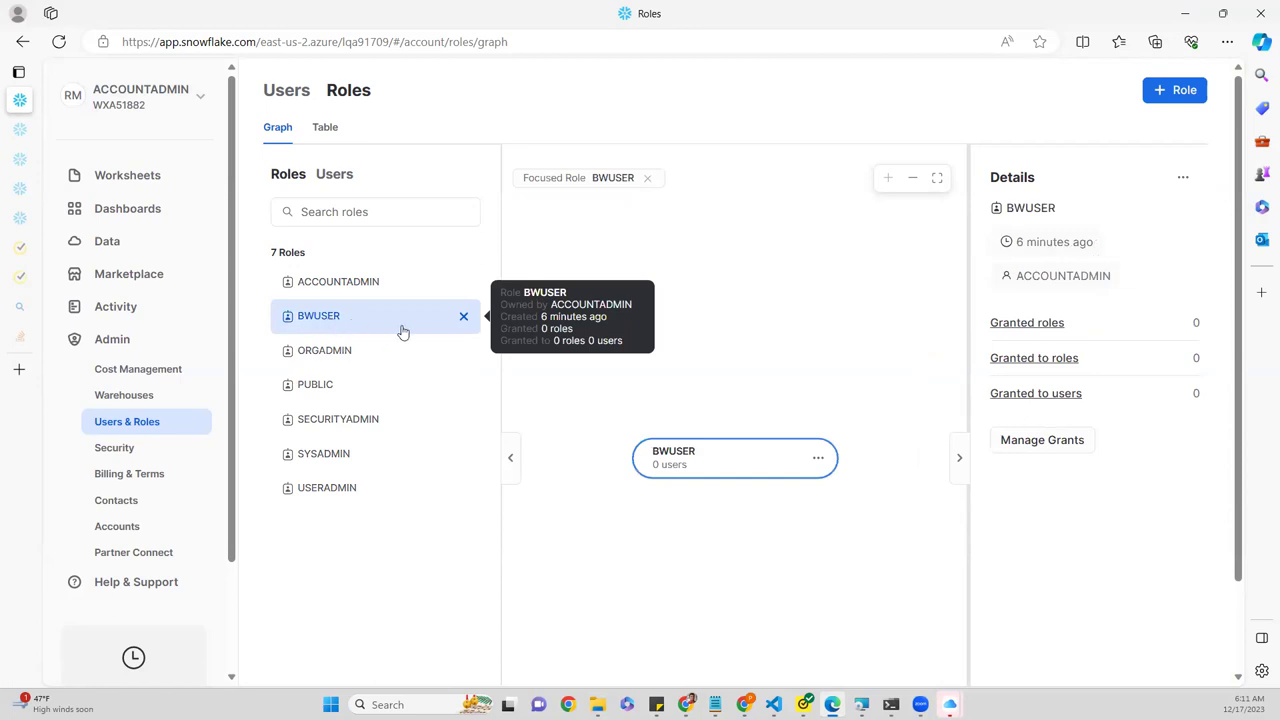
pyautogui.click(1181, 178)
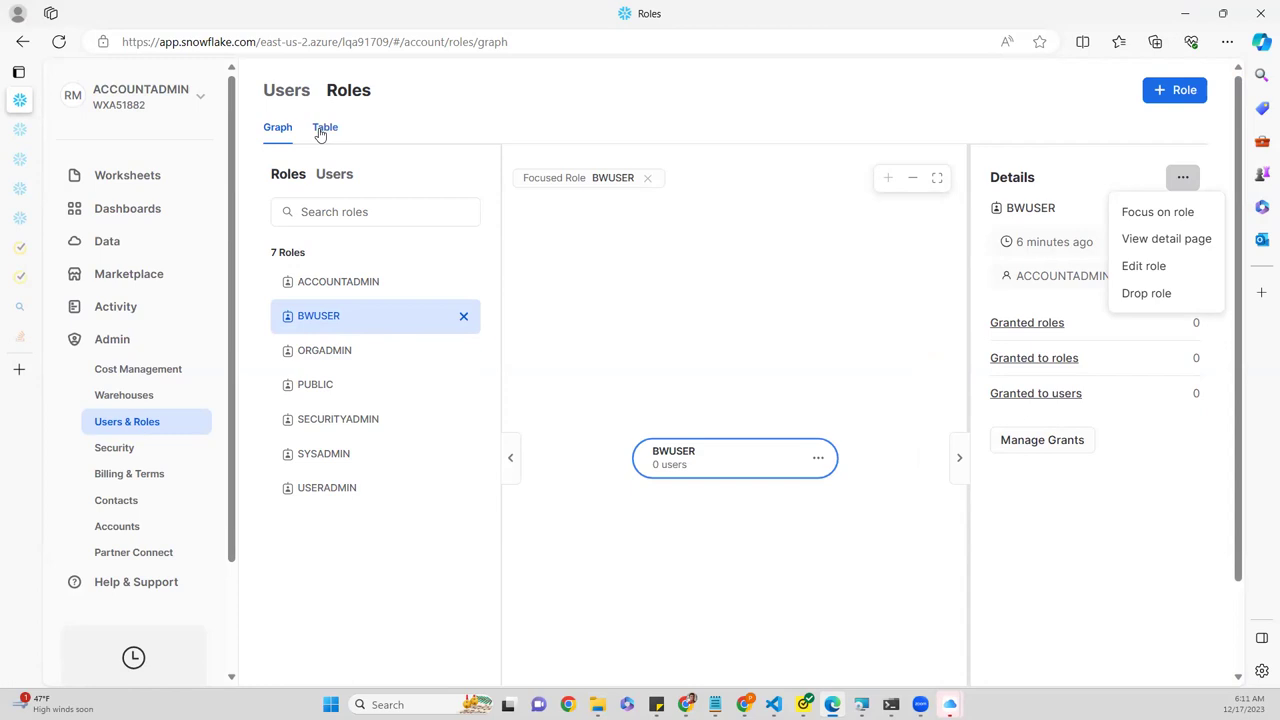
# - Grant the BWUSER role to the account's enabled user from that user's detail page
pyautogui.click(287, 91)
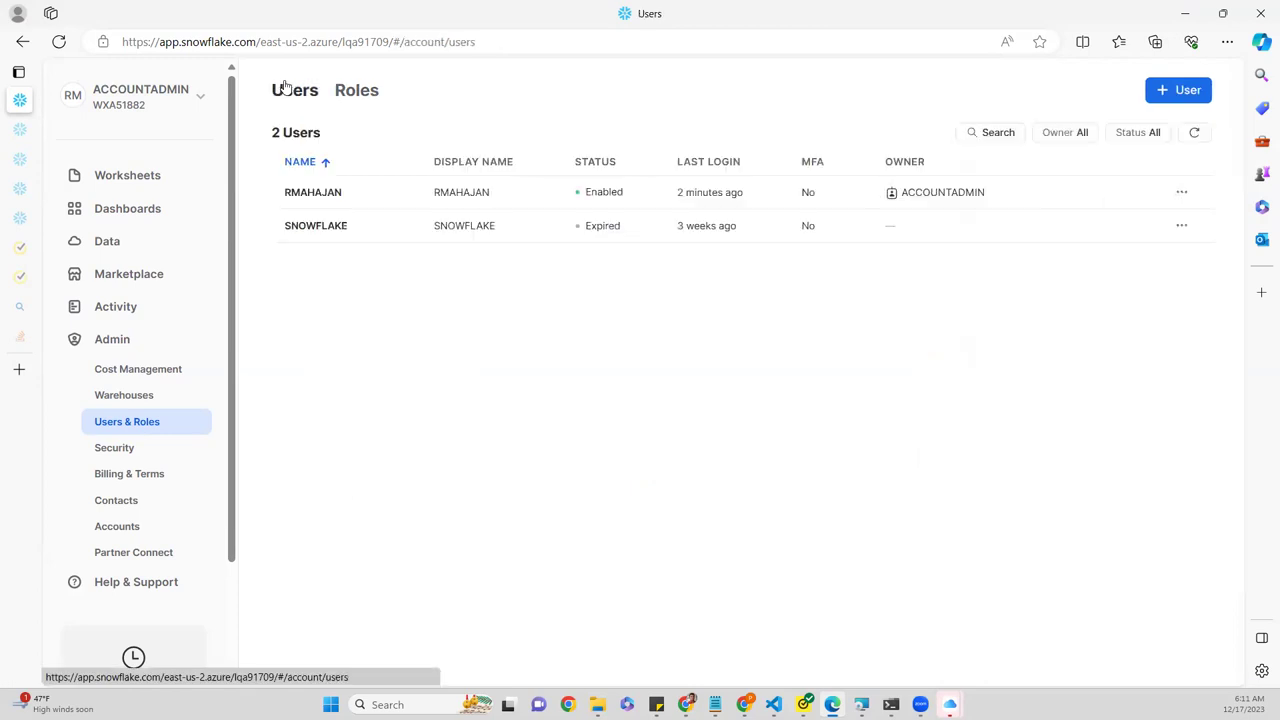
pyautogui.click(375, 204)
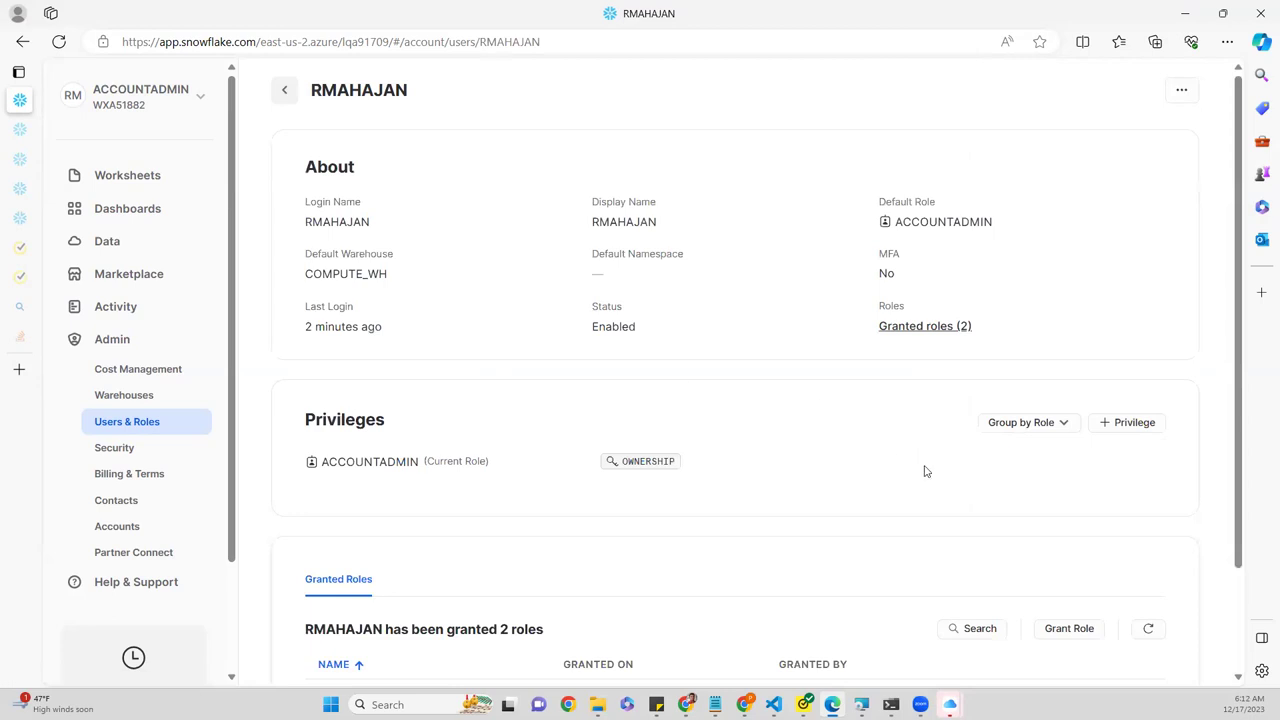
pyautogui.moveTo(1238, 393); pyautogui.dragTo(1236, 493)
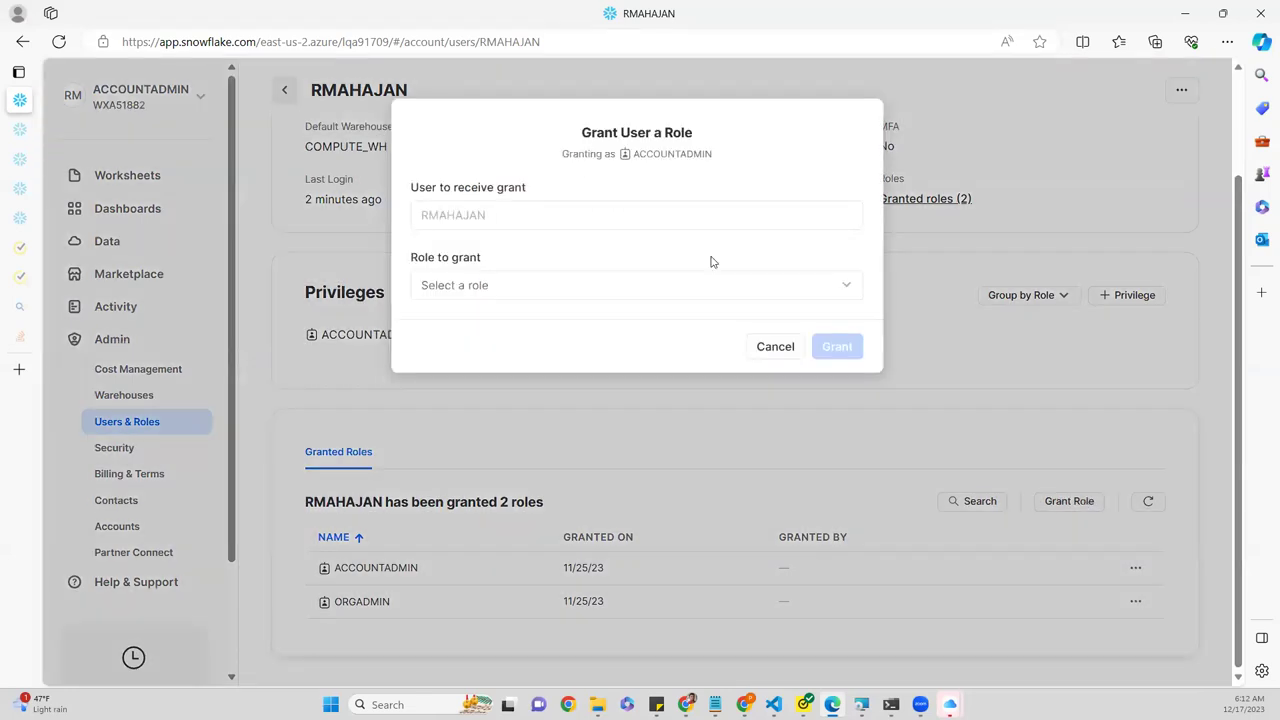
pyautogui.click(594, 294)
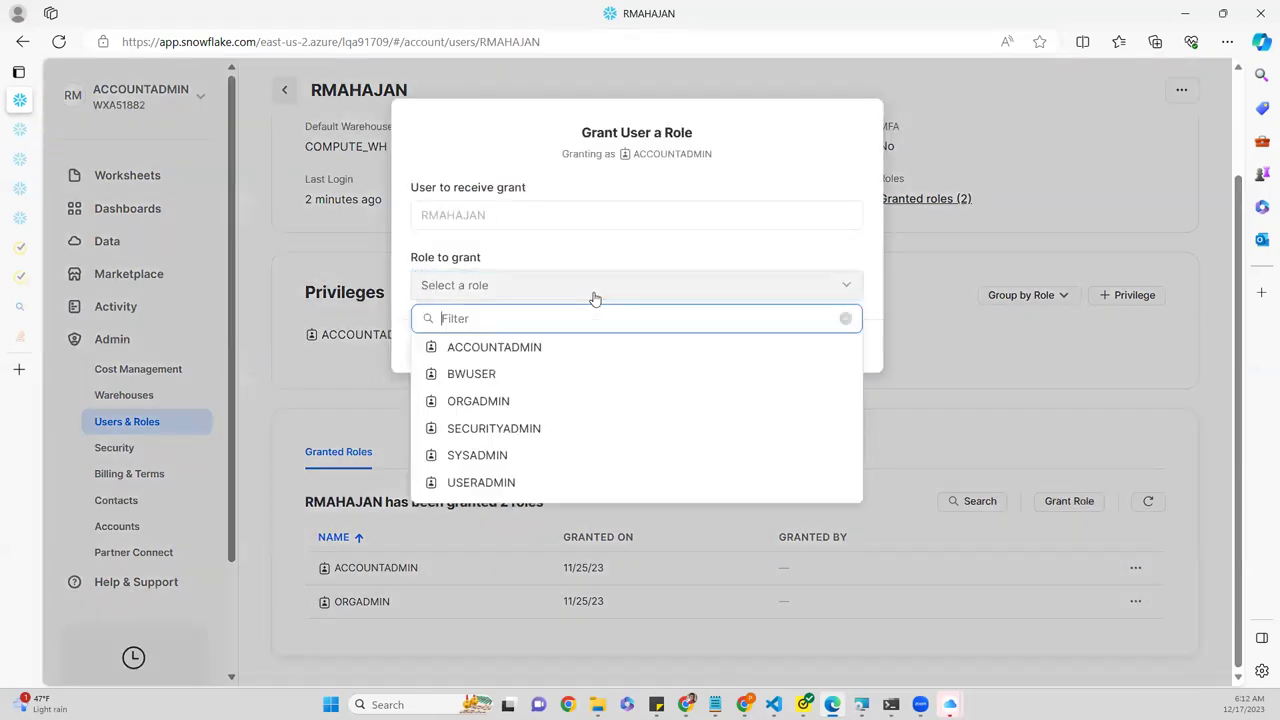
pyautogui.click(518, 372)
pyautogui.click(840, 346)
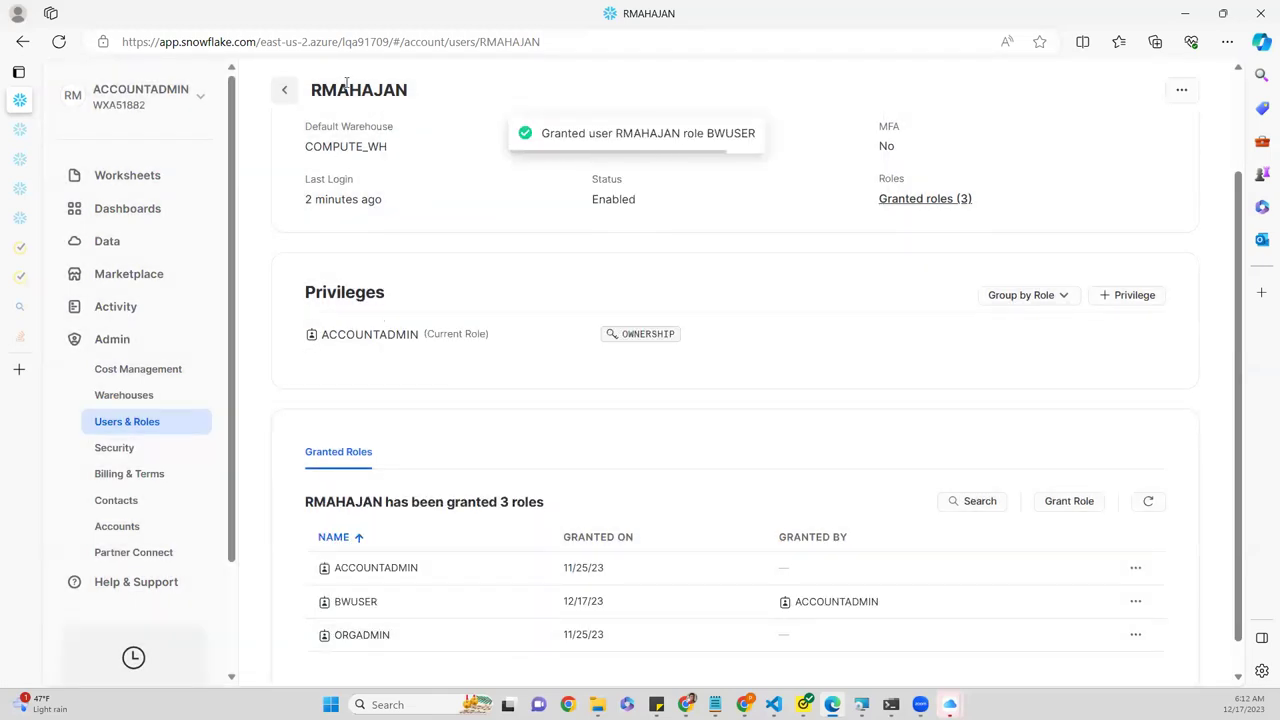
pyautogui.moveTo(351, 610)
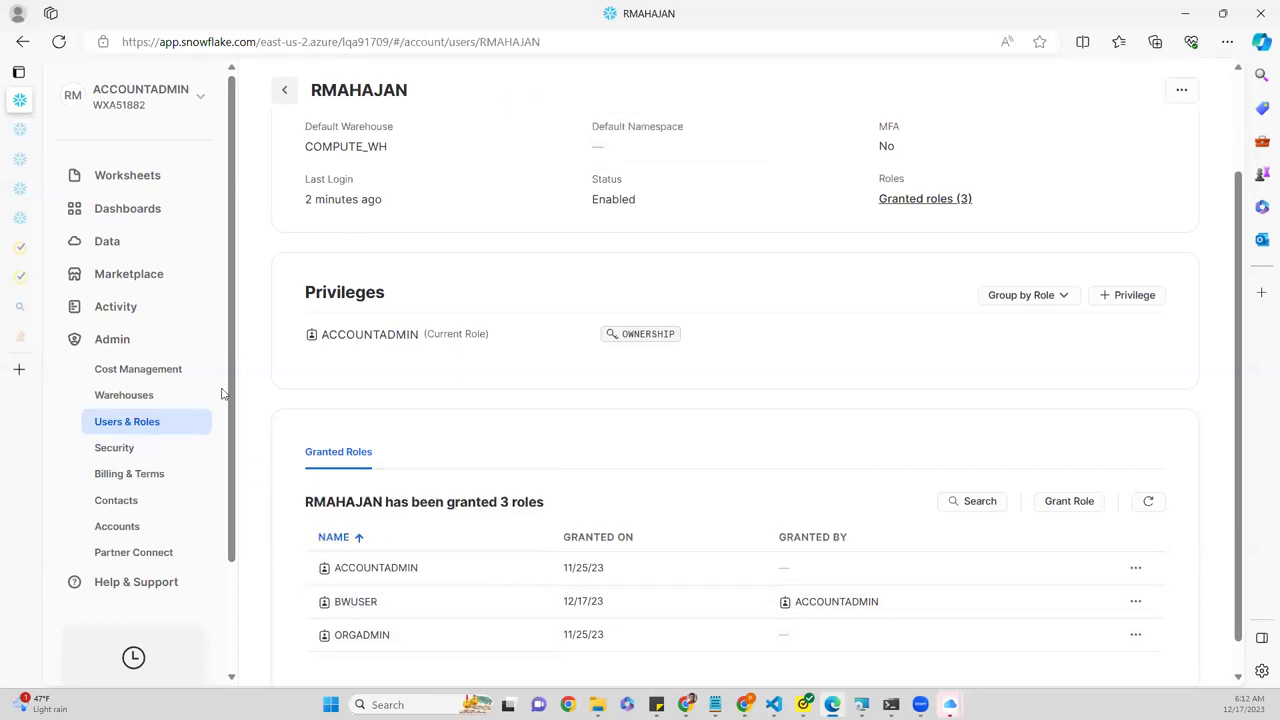
# - Check the roles available for switching and reload the user's page to refresh them
pyautogui.click(160, 96)
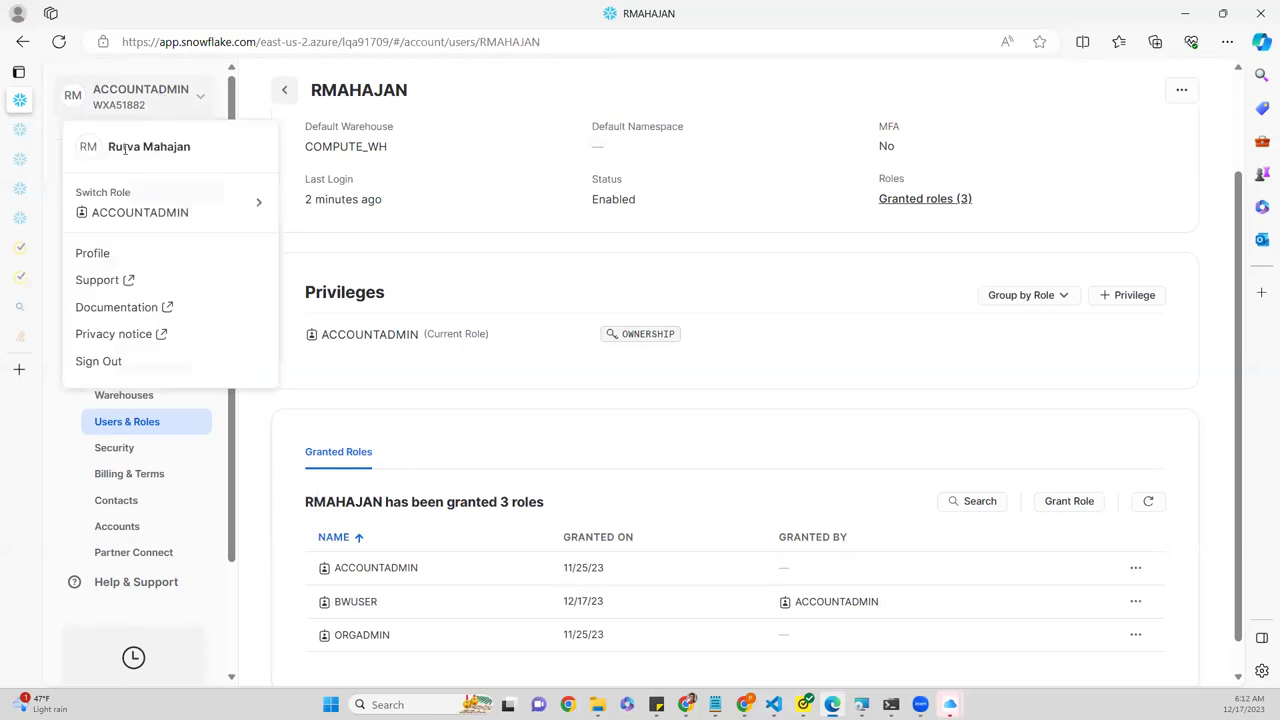
pyautogui.moveTo(180, 201)
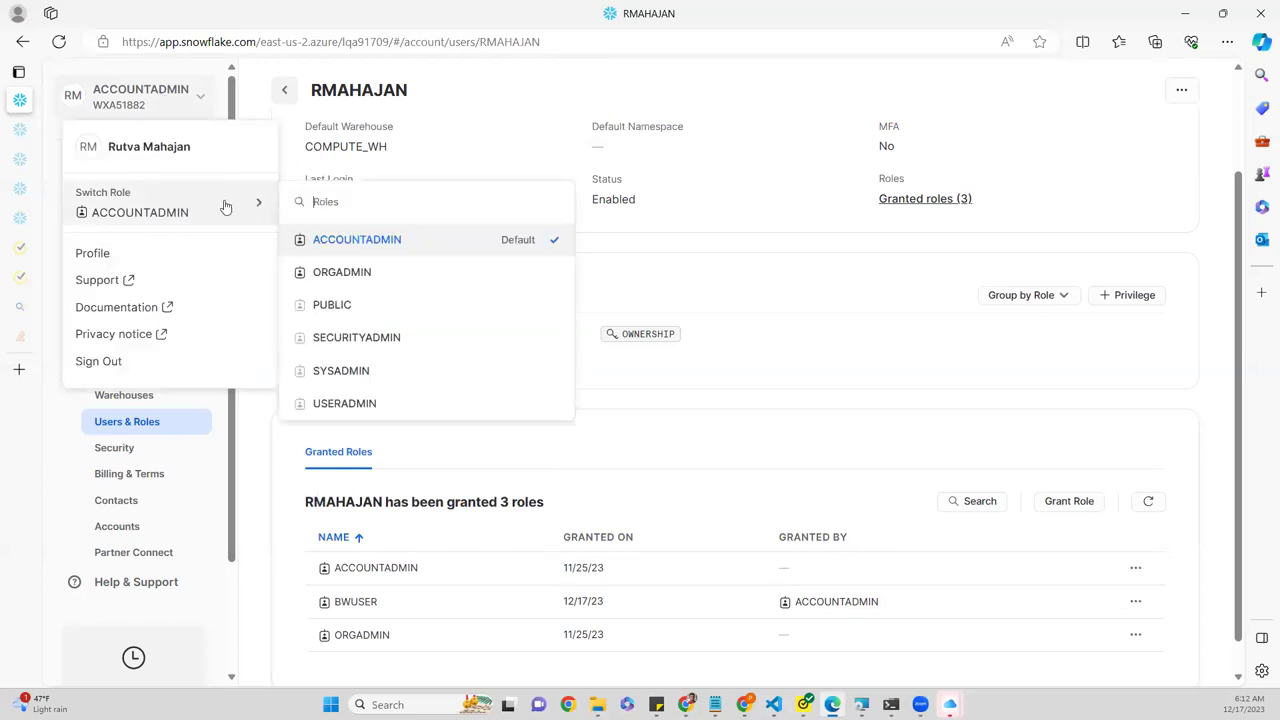
pyautogui.click(58, 44)
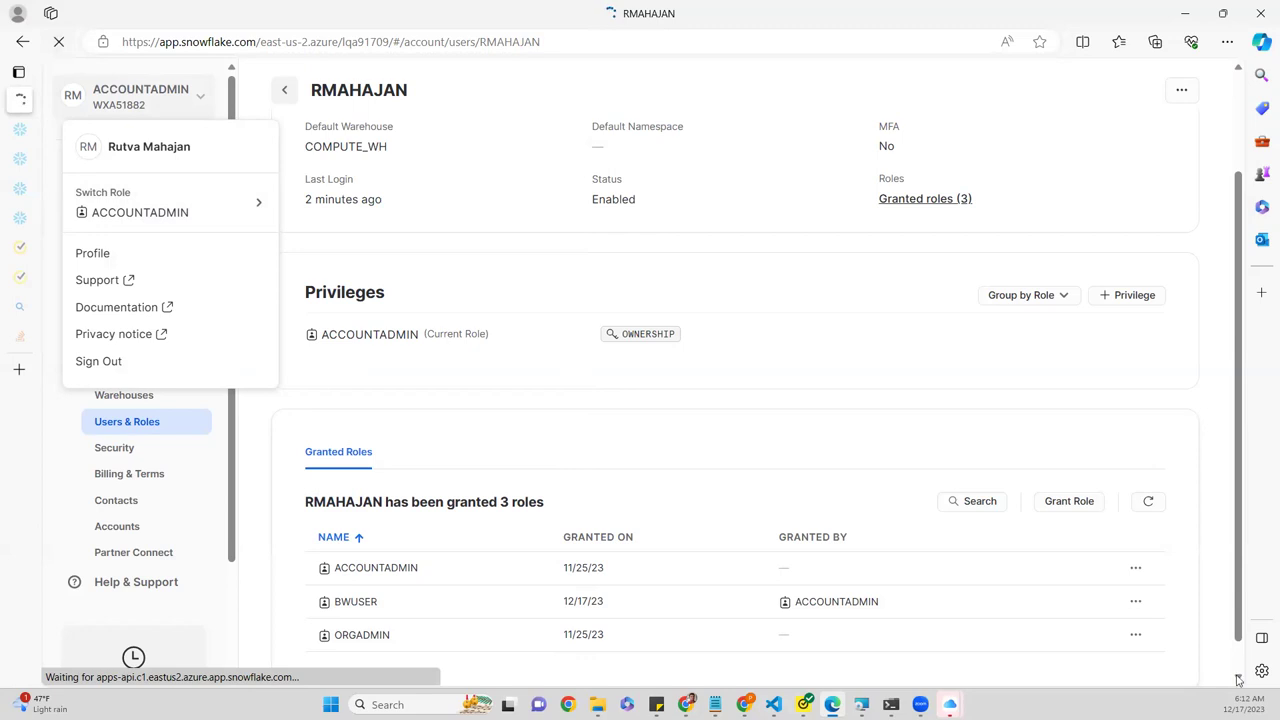
pyautogui.scroll(-1, 1237, 663)
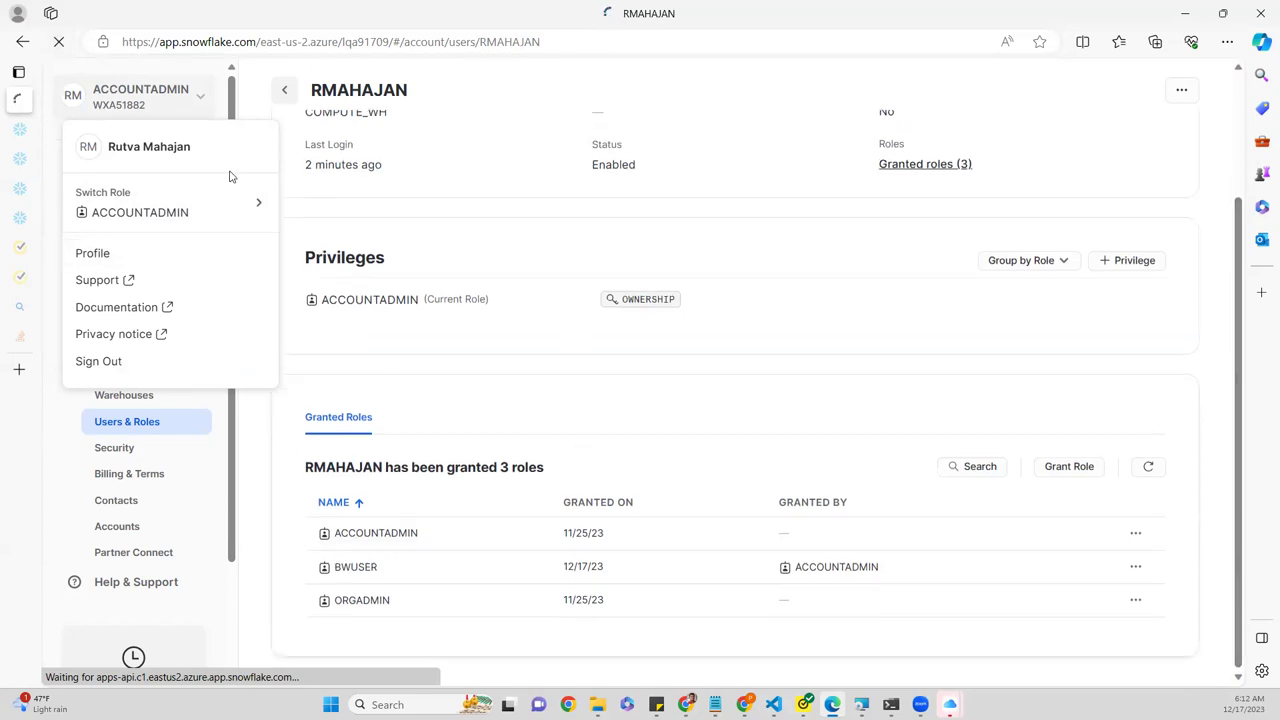
pyautogui.moveTo(193, 190)
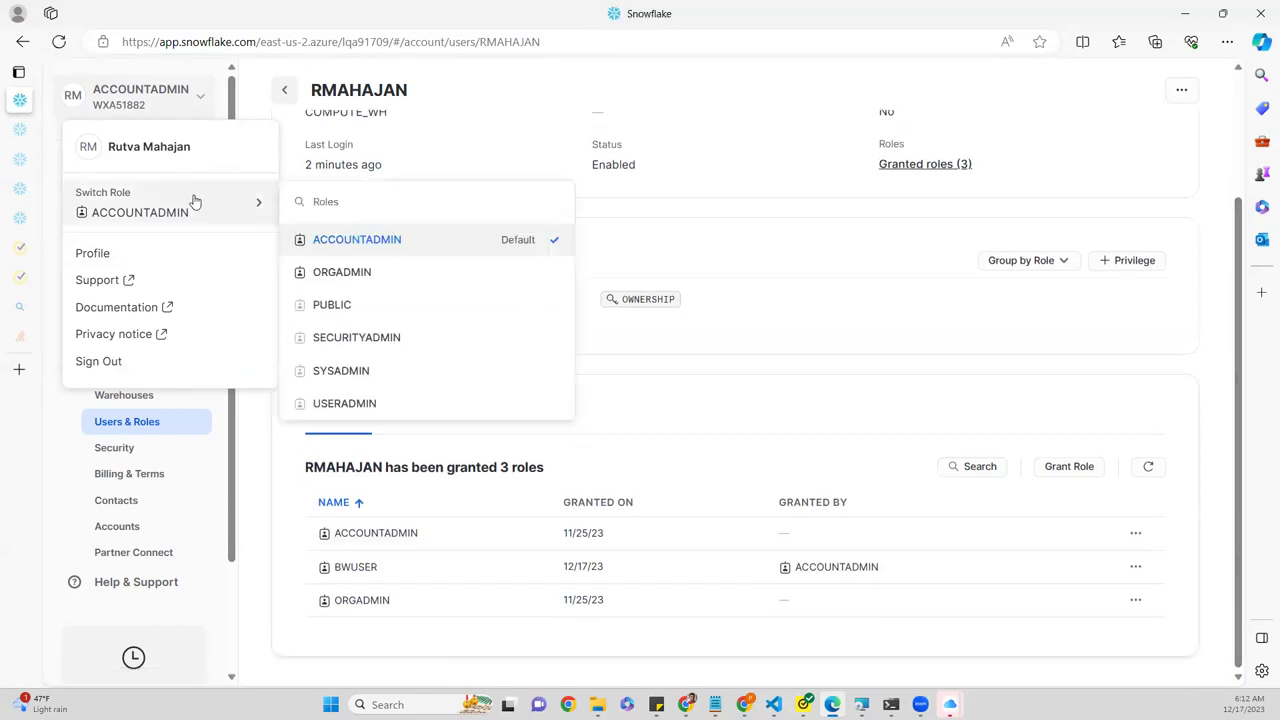
# - Switch the active role from ACCOUNTADMIN to BWUSER and open the list of databases
pyautogui.click(186, 100)
pyautogui.moveTo(214, 195)
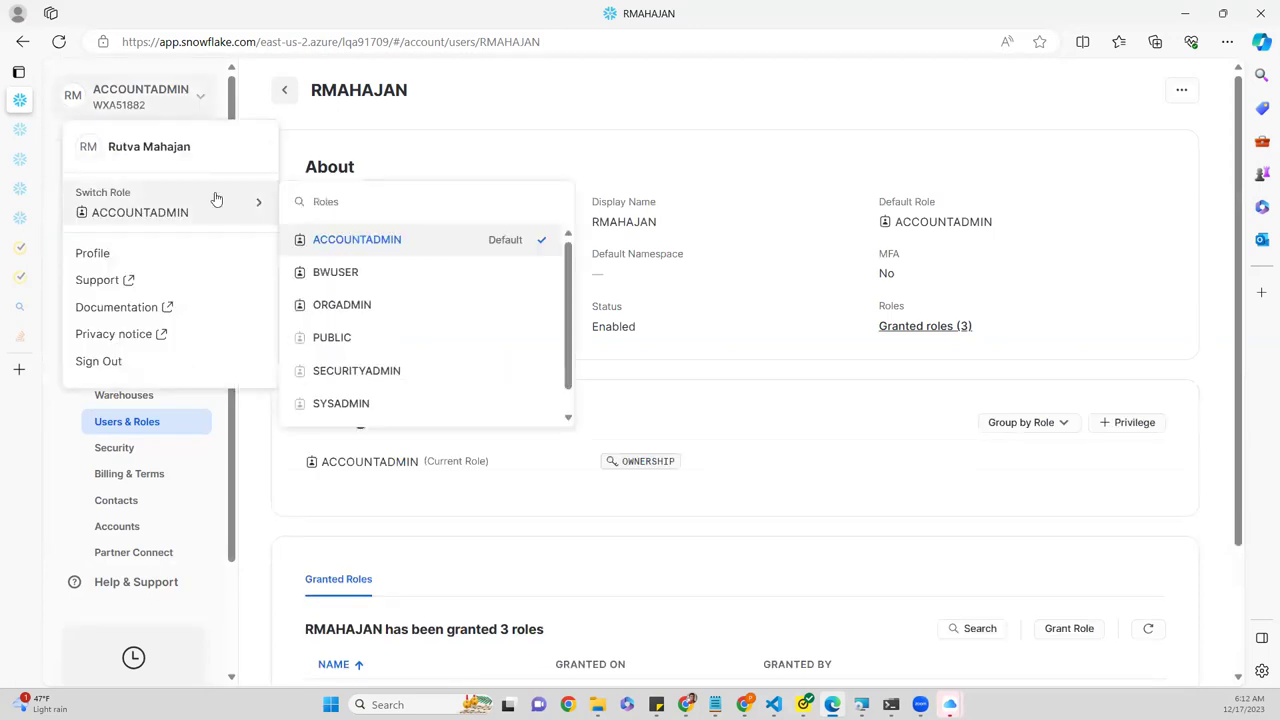
pyautogui.click(334, 273)
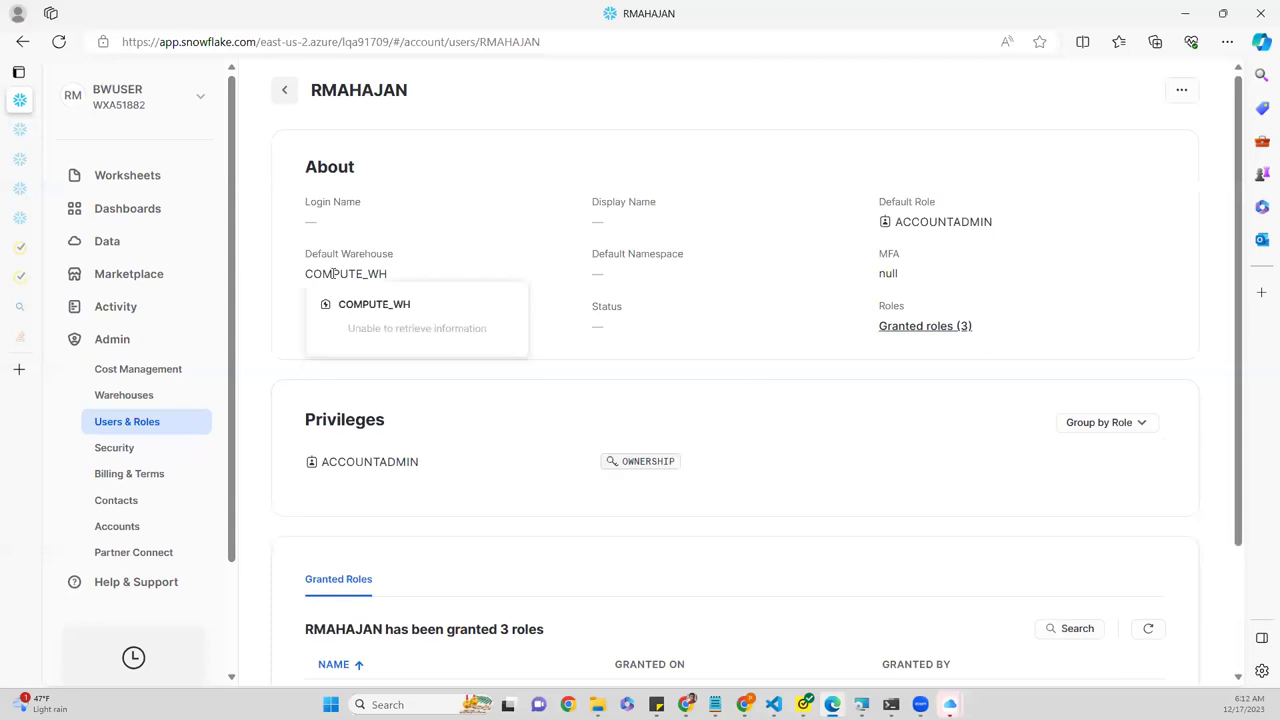
pyautogui.click(104, 245)
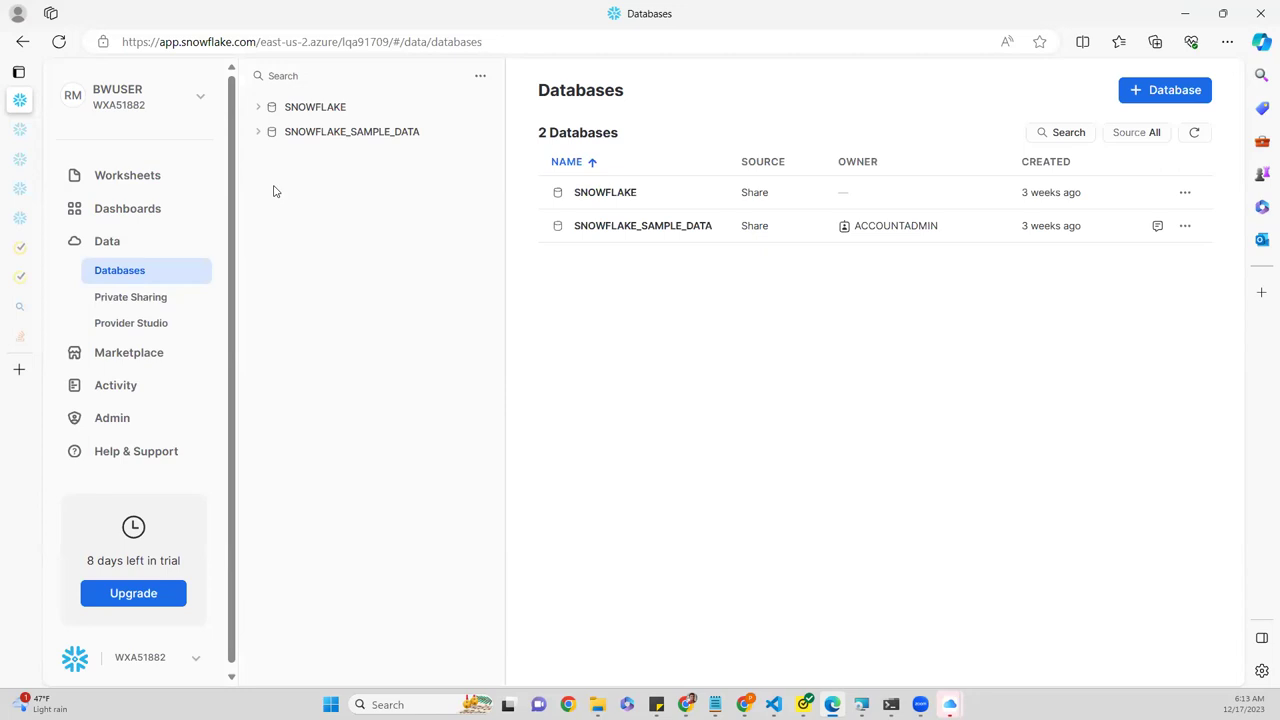
# - Switch the active role to SYSADMIN and expand BWDATABASE to show its schemas
pyautogui.click(201, 100)
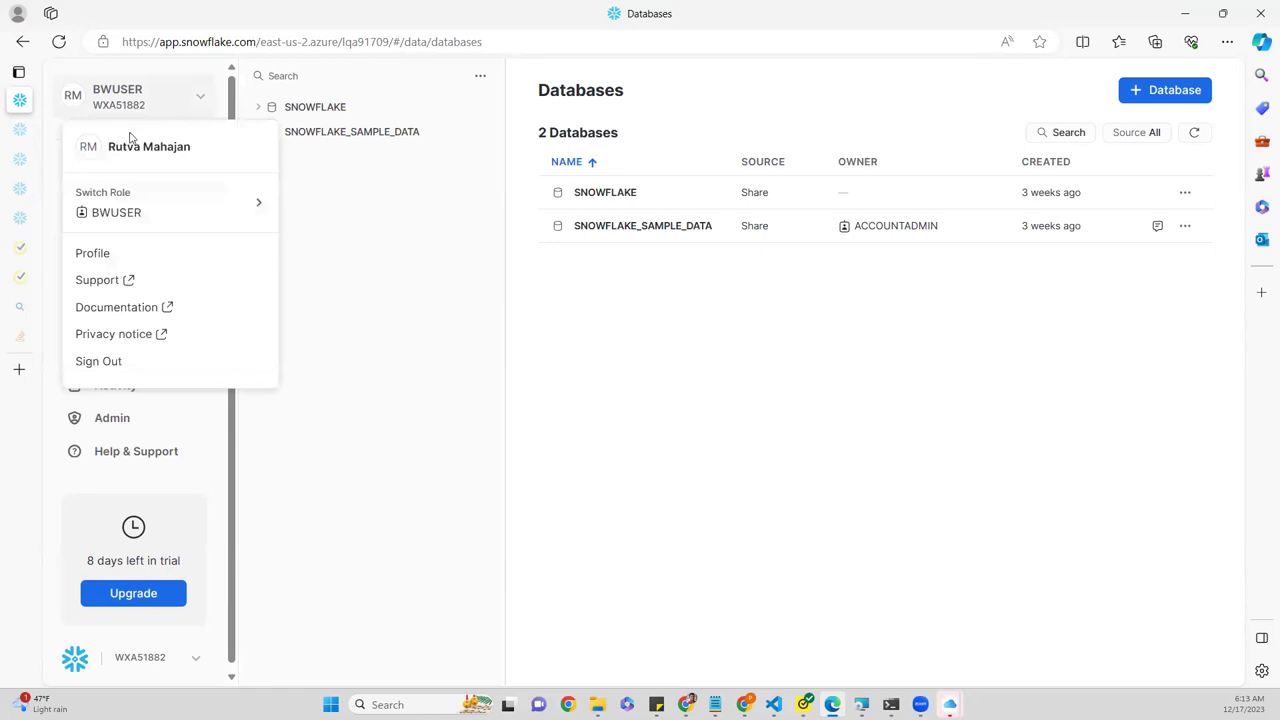
pyautogui.moveTo(110, 219)
pyautogui.moveTo(245, 210)
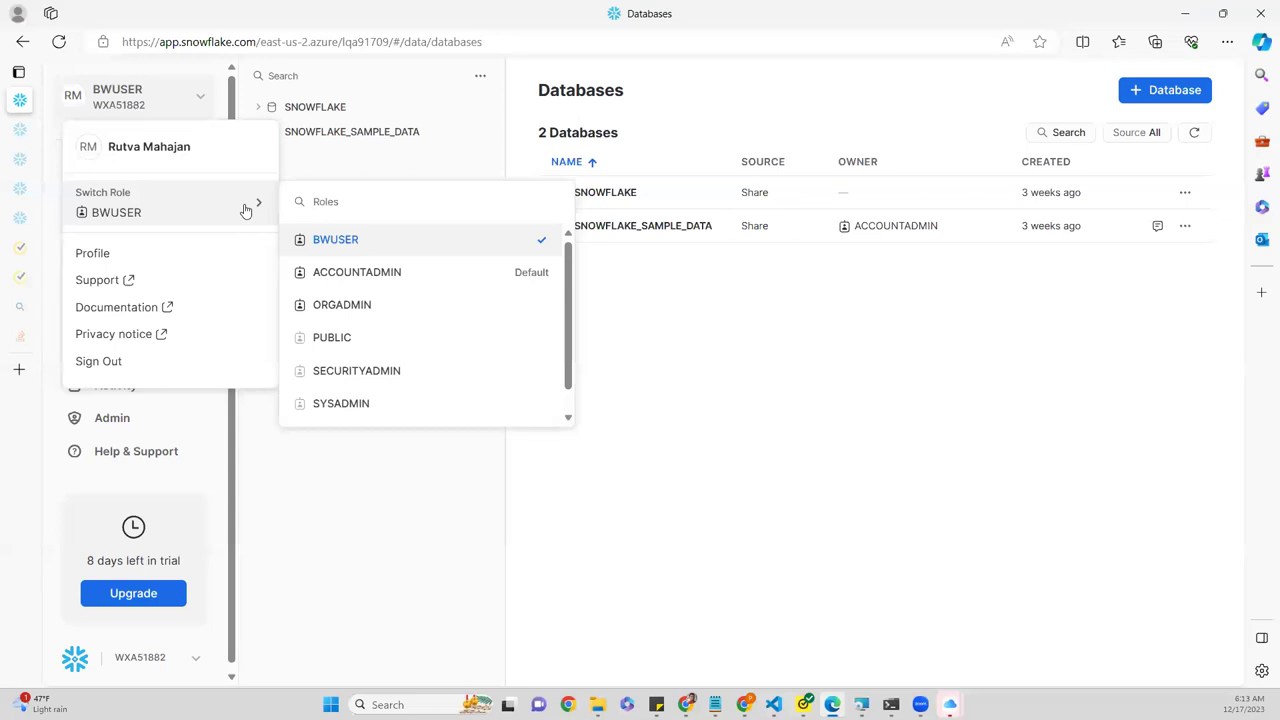
pyautogui.click(340, 403)
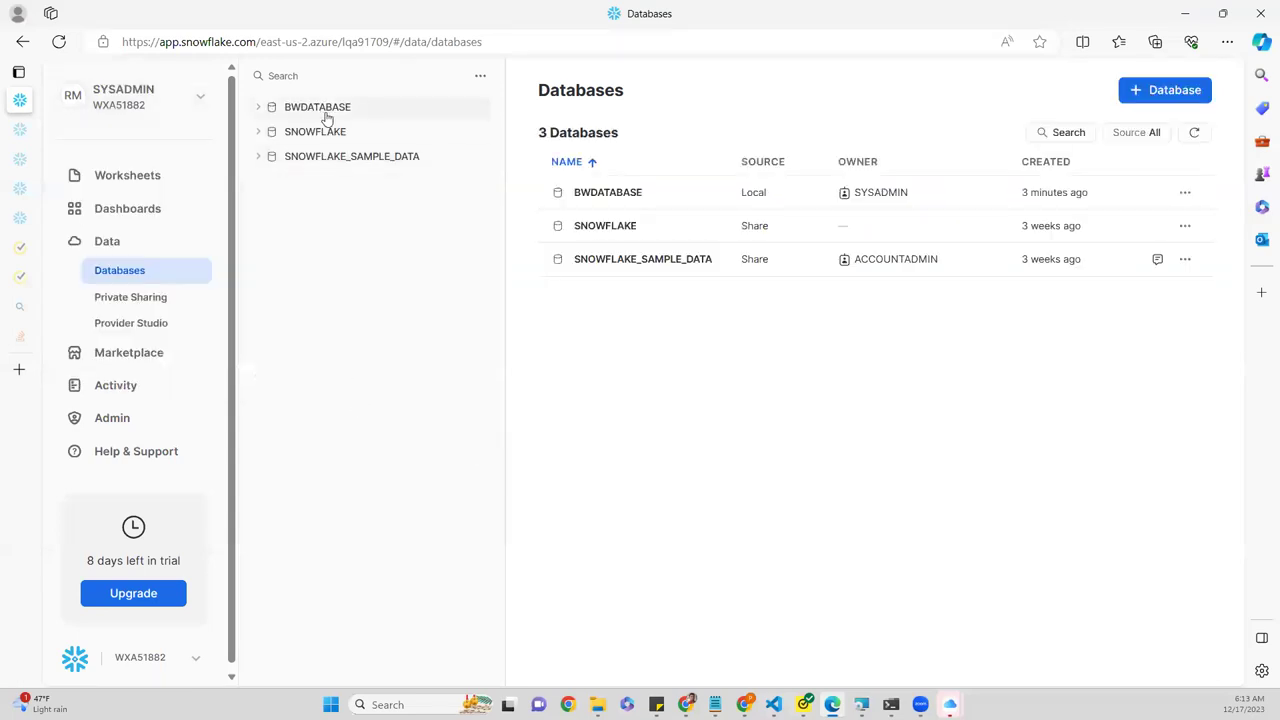
pyautogui.click(257, 108)
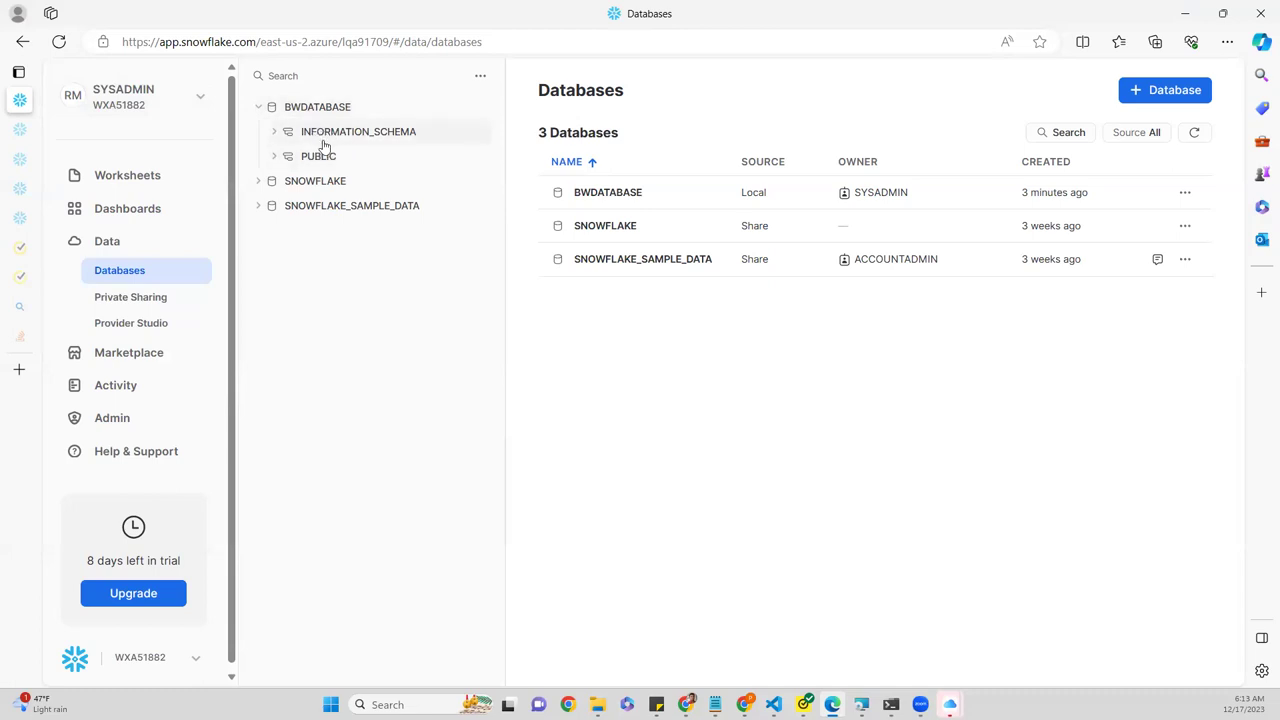
# - Switch the active role to USERADMIN to check which databases it can access
pyautogui.click(203, 97)
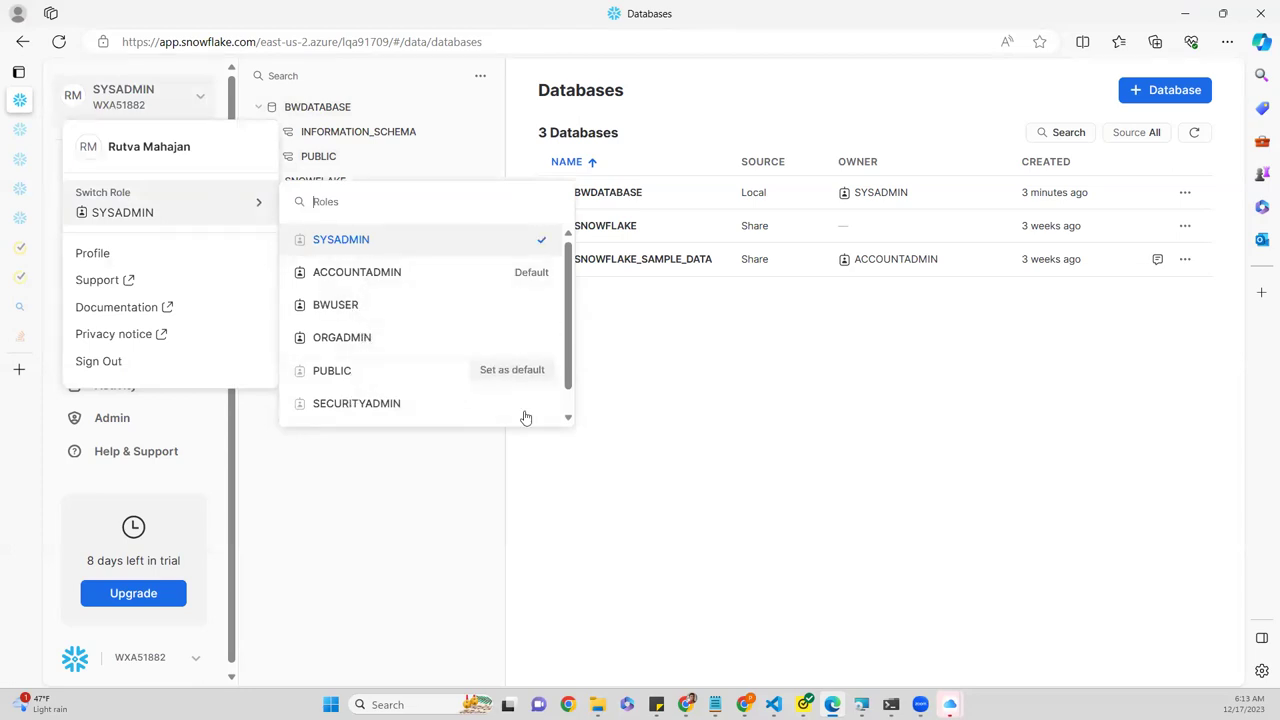
pyautogui.scroll(-1, 564, 404)
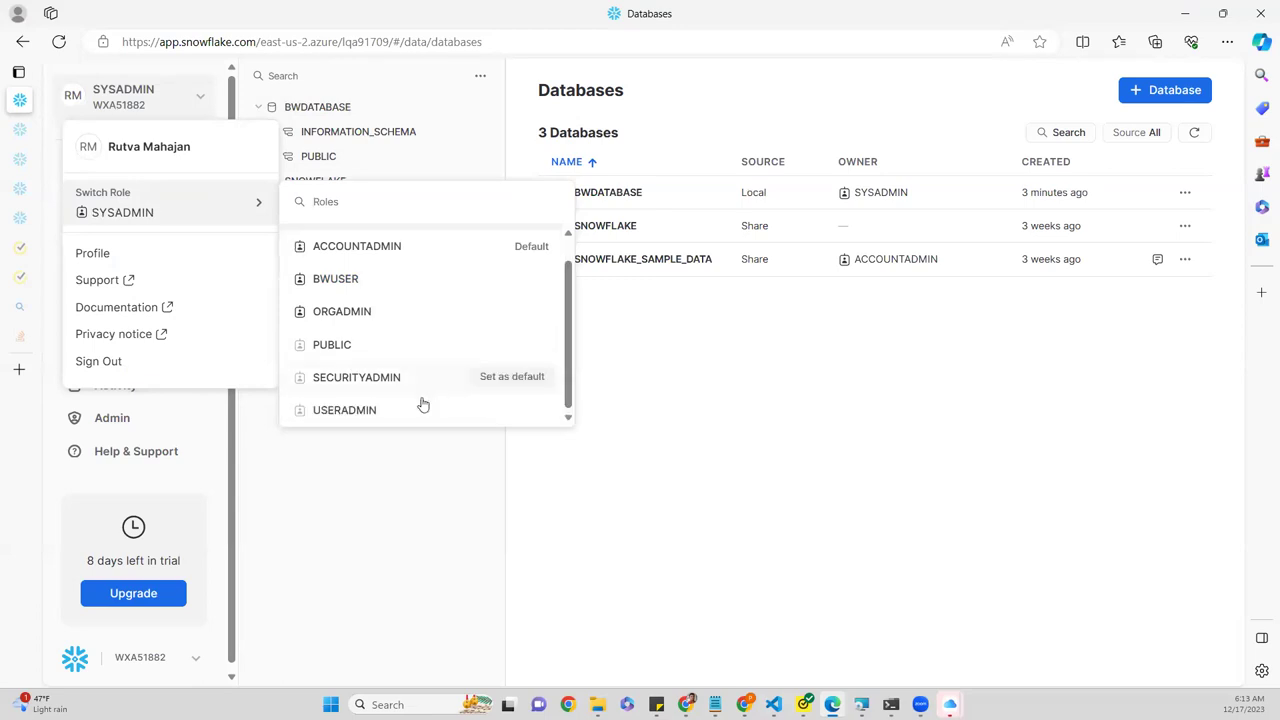
pyautogui.click(345, 410)
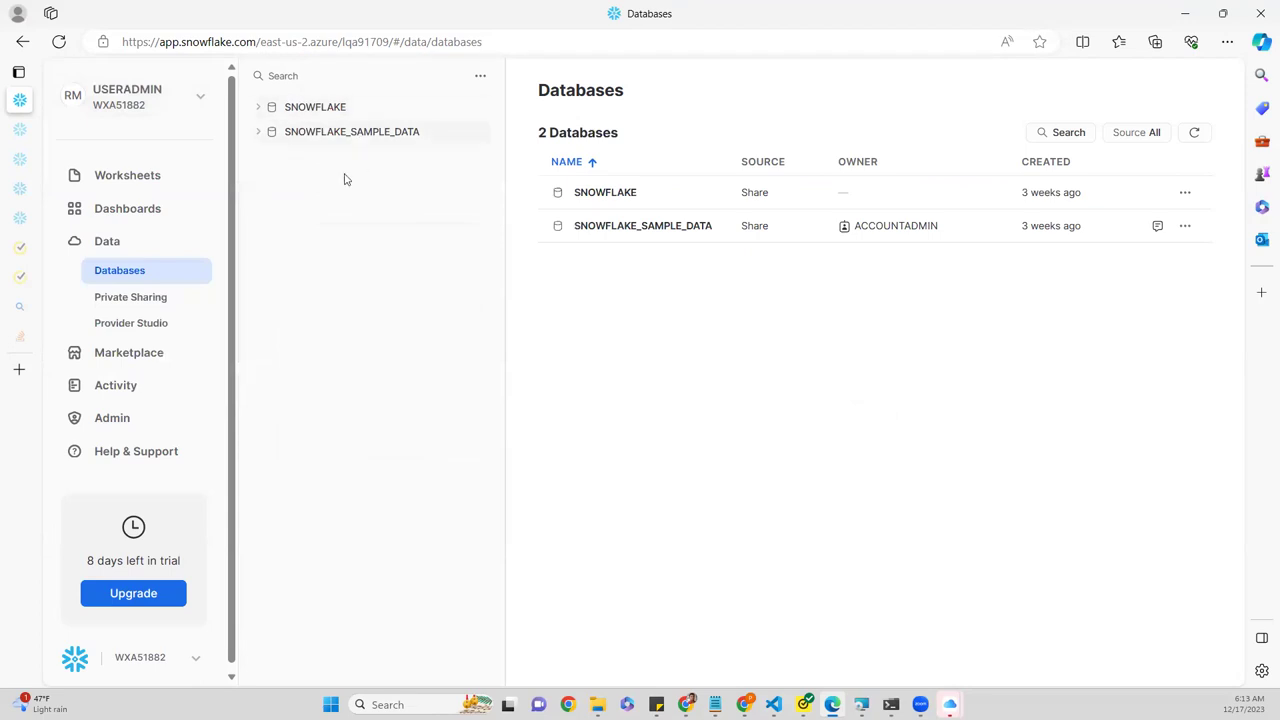
# - Compare the accessible databases by switching the active role to BWUSER and back to SYSADMIN
pyautogui.click(201, 100)
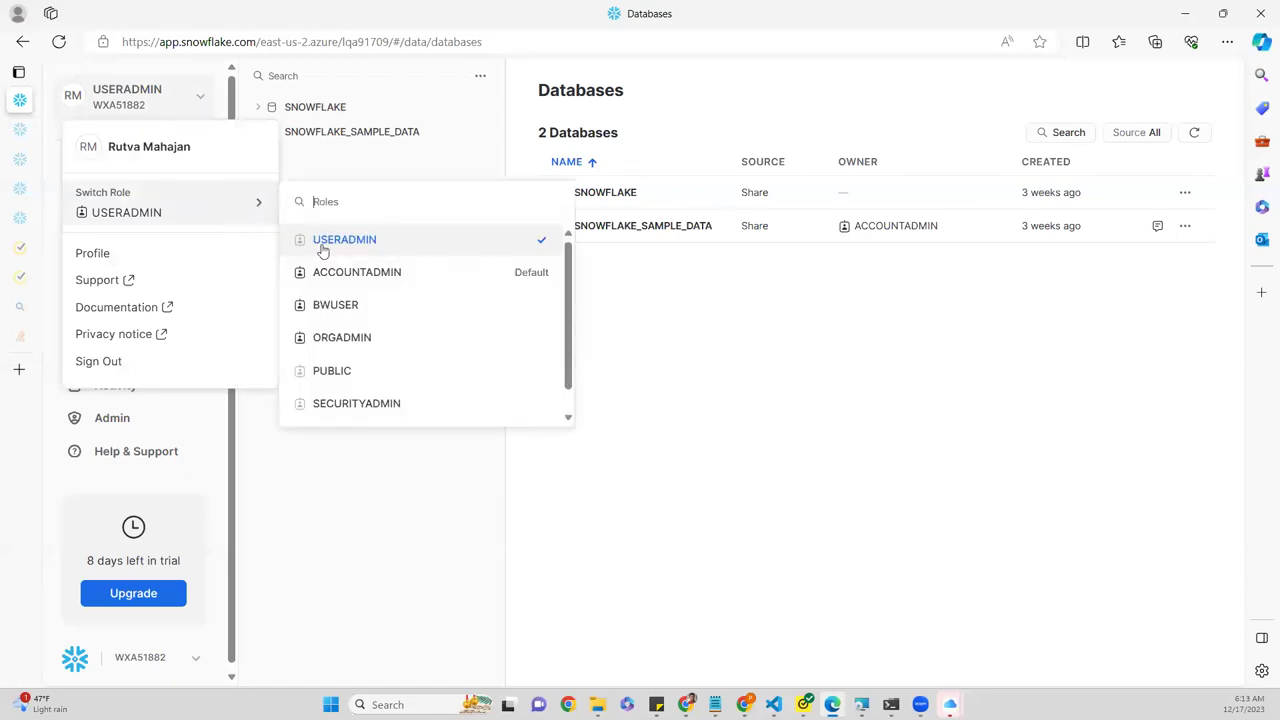
pyautogui.click(338, 306)
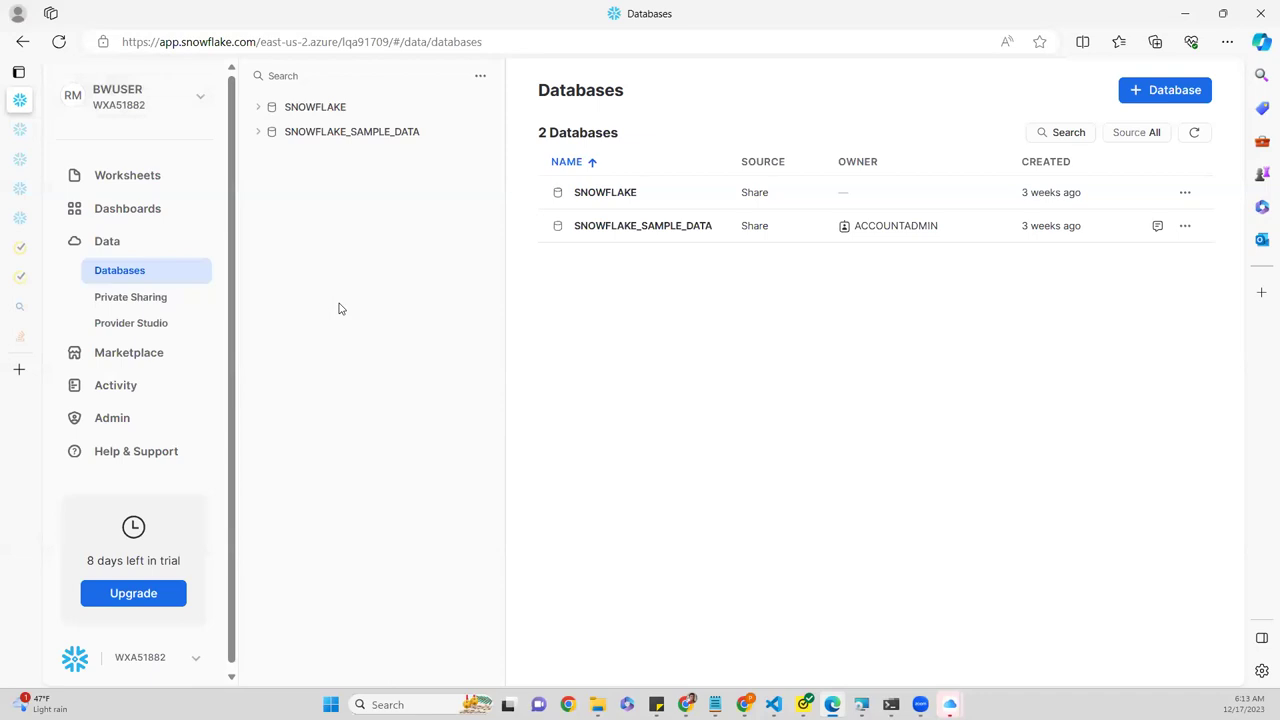
pyautogui.click(187, 115)
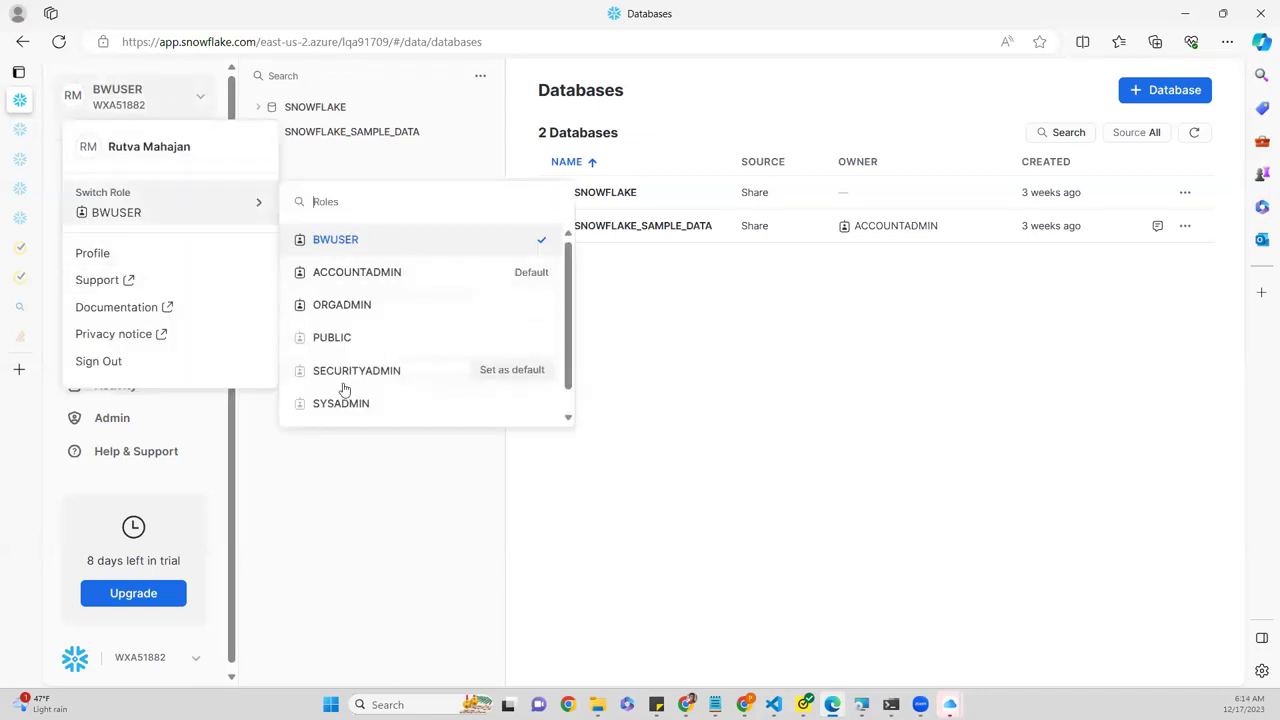
pyautogui.click(340, 403)
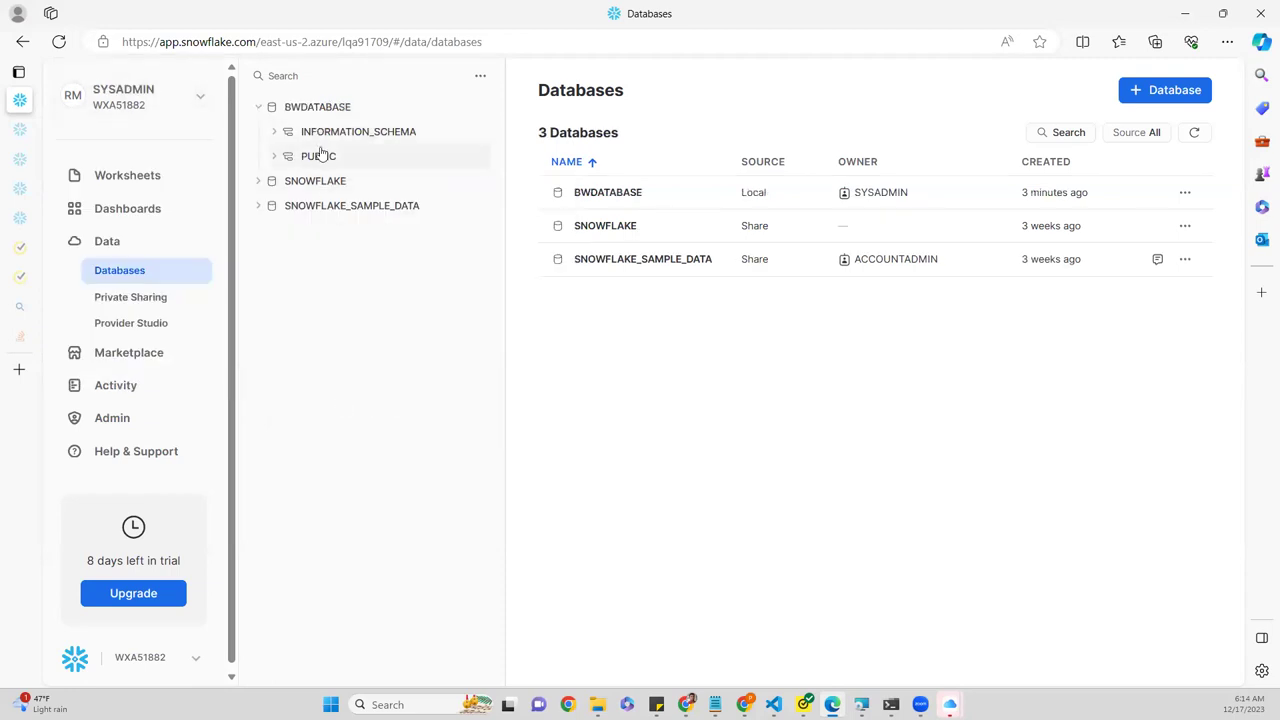
# - Switch the active role from SYSADMIN to BWUSER and review its database list
pyautogui.click(194, 101)
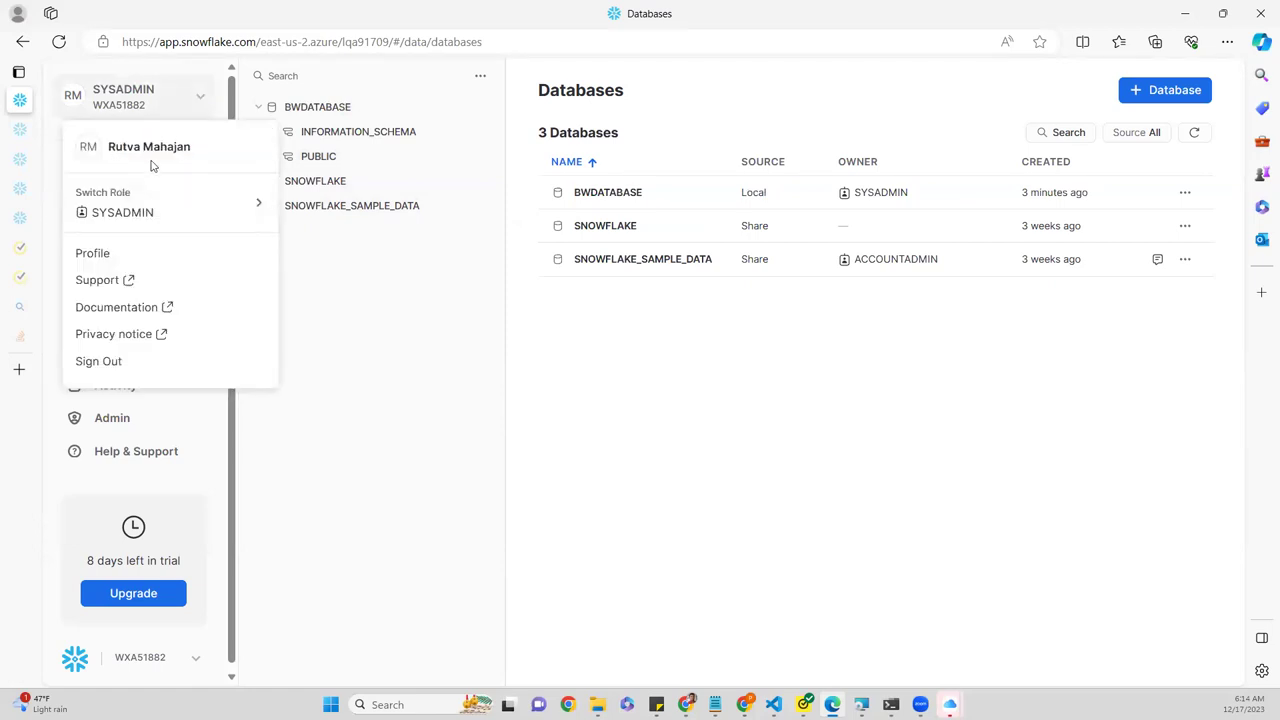
pyautogui.moveTo(191, 209)
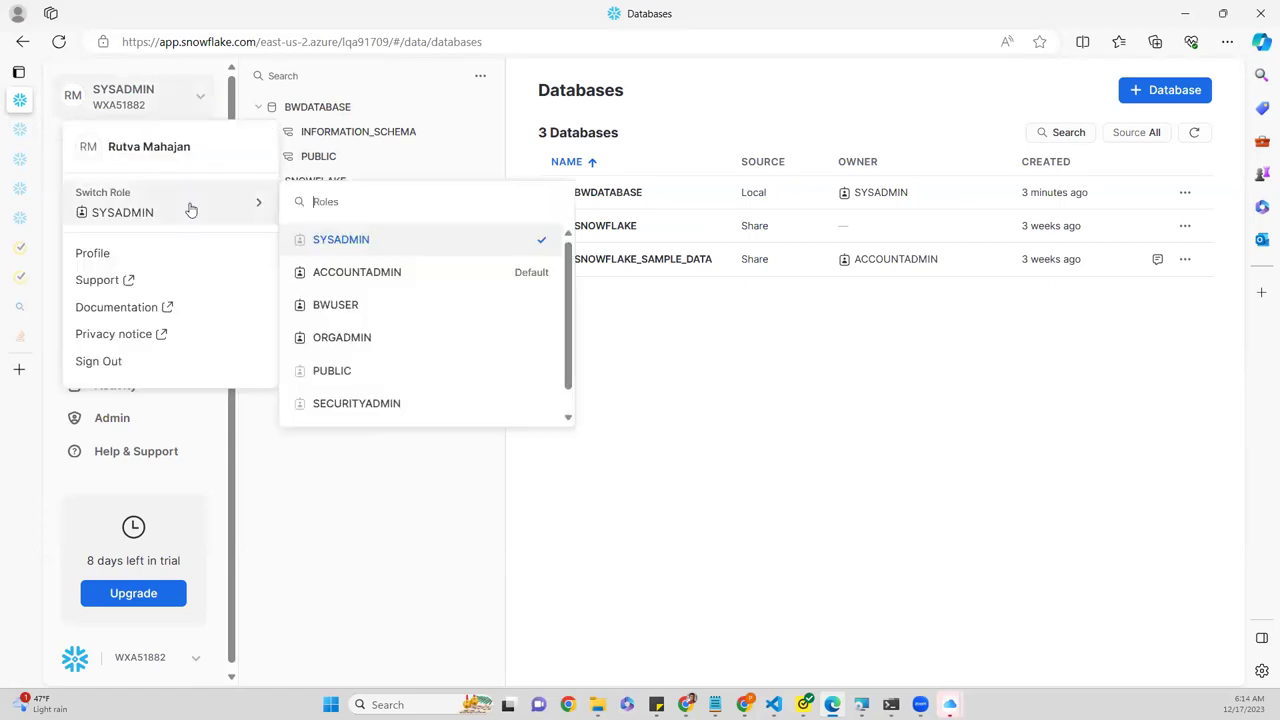
pyautogui.click(337, 306)
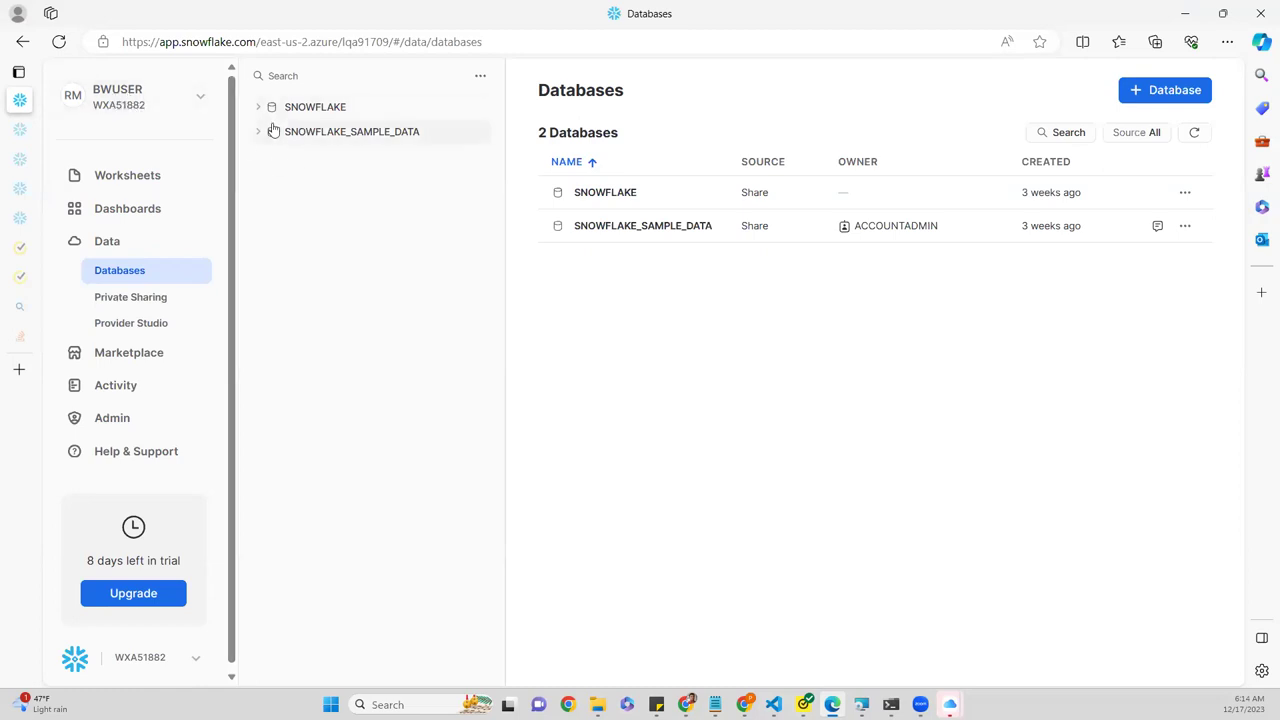
# - Switch the active role back to SYSADMIN and open the account's user list in the Users & Roles administration area
pyautogui.click(176, 101)
pyautogui.moveTo(231, 203)
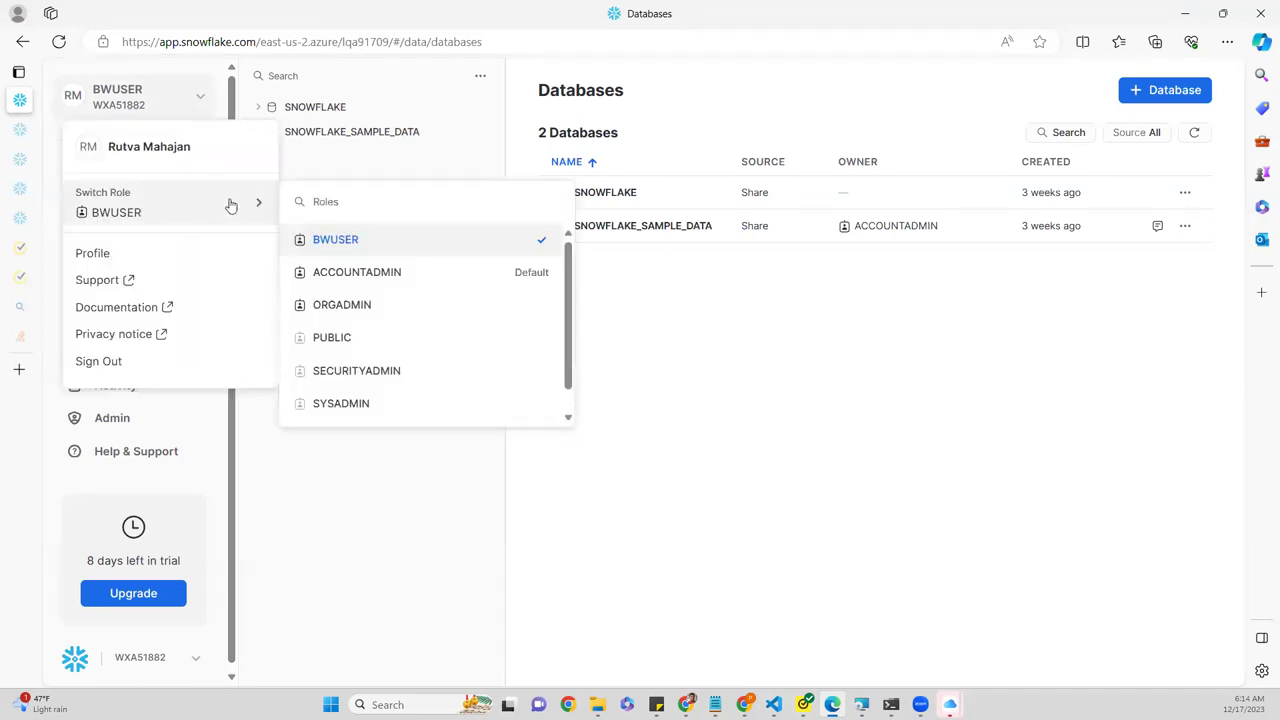
pyautogui.click(341, 403)
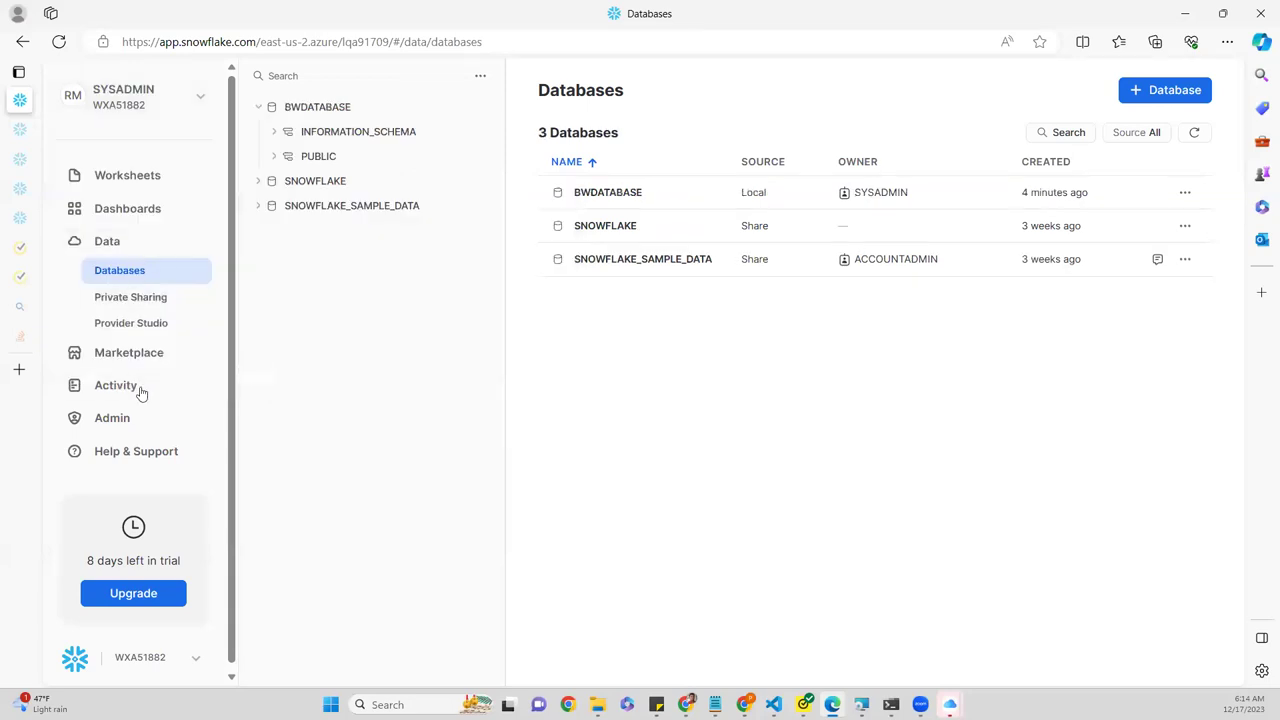
pyautogui.click(110, 419)
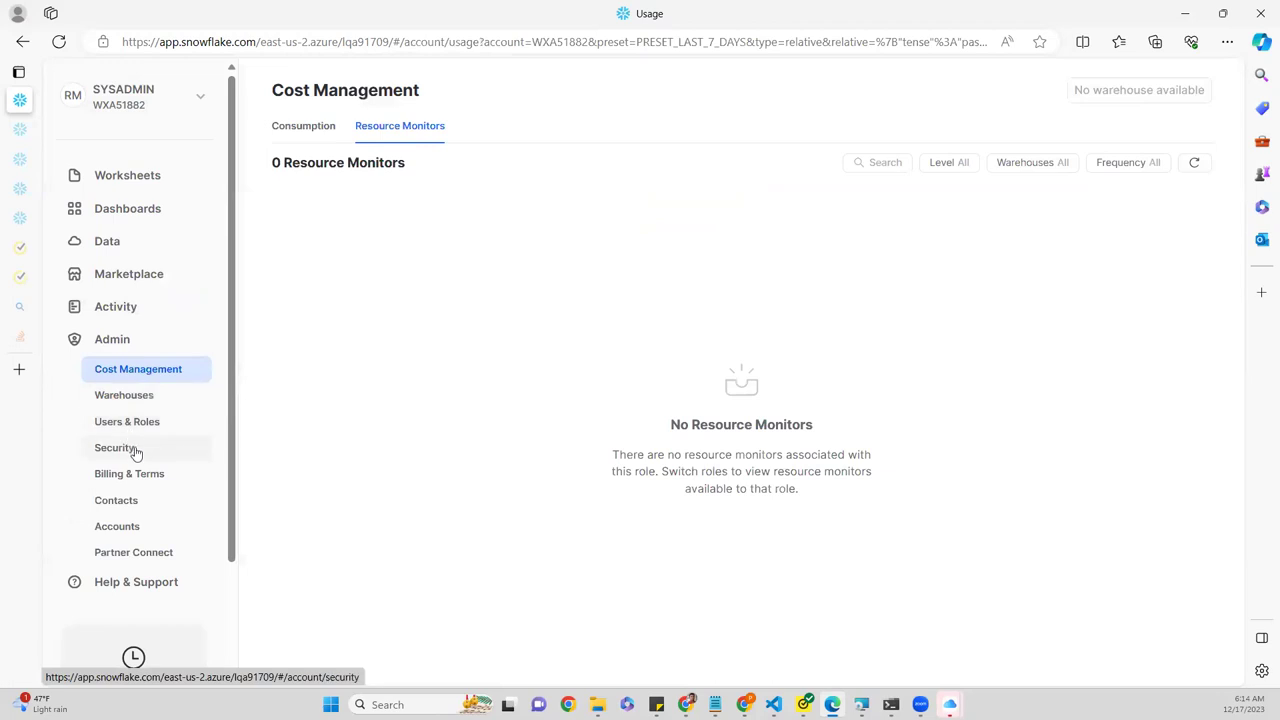
pyautogui.click(133, 425)
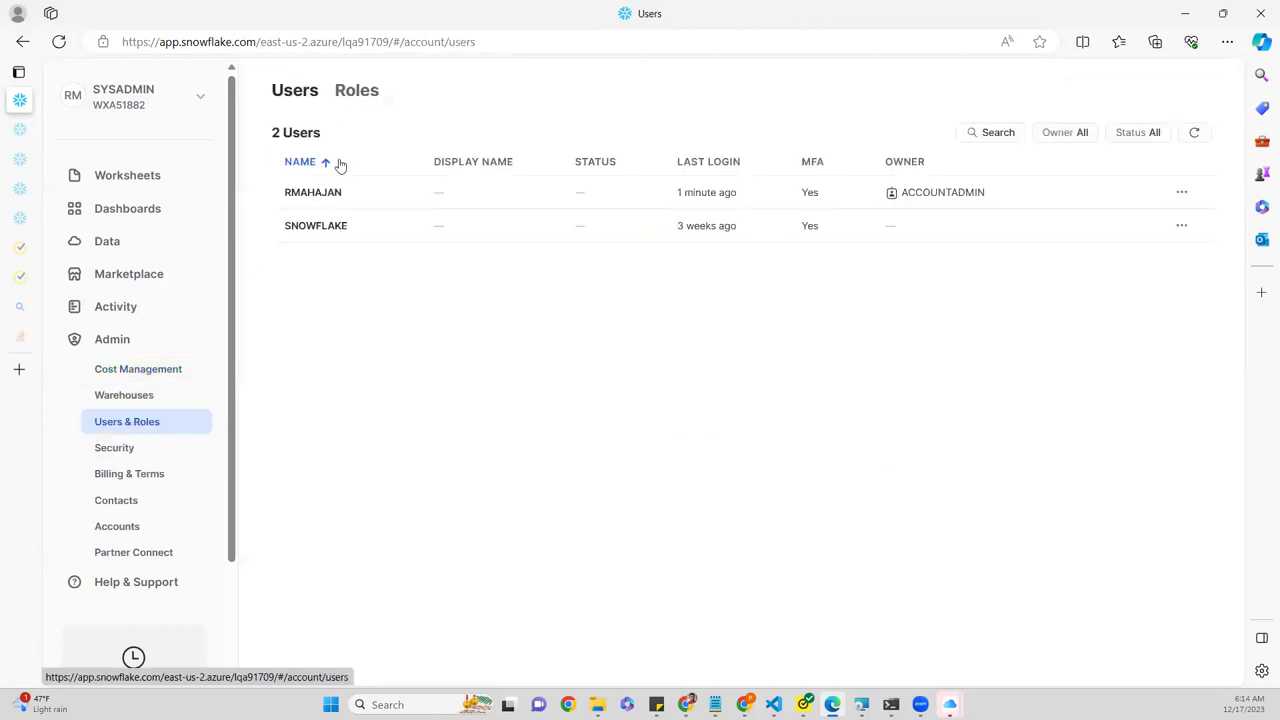
# - Look at the account's roles page, and open the details of BWDATABASE to review its privileges
pyautogui.click(361, 105)
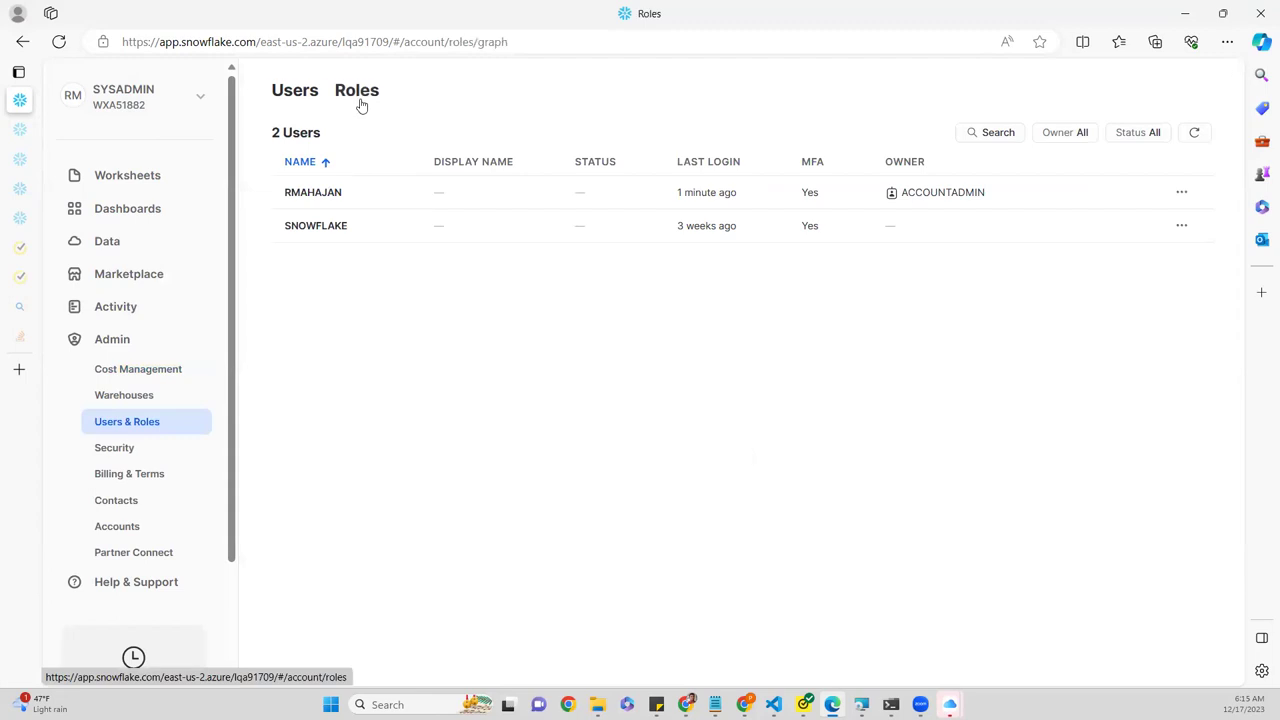
pyautogui.click(106, 246)
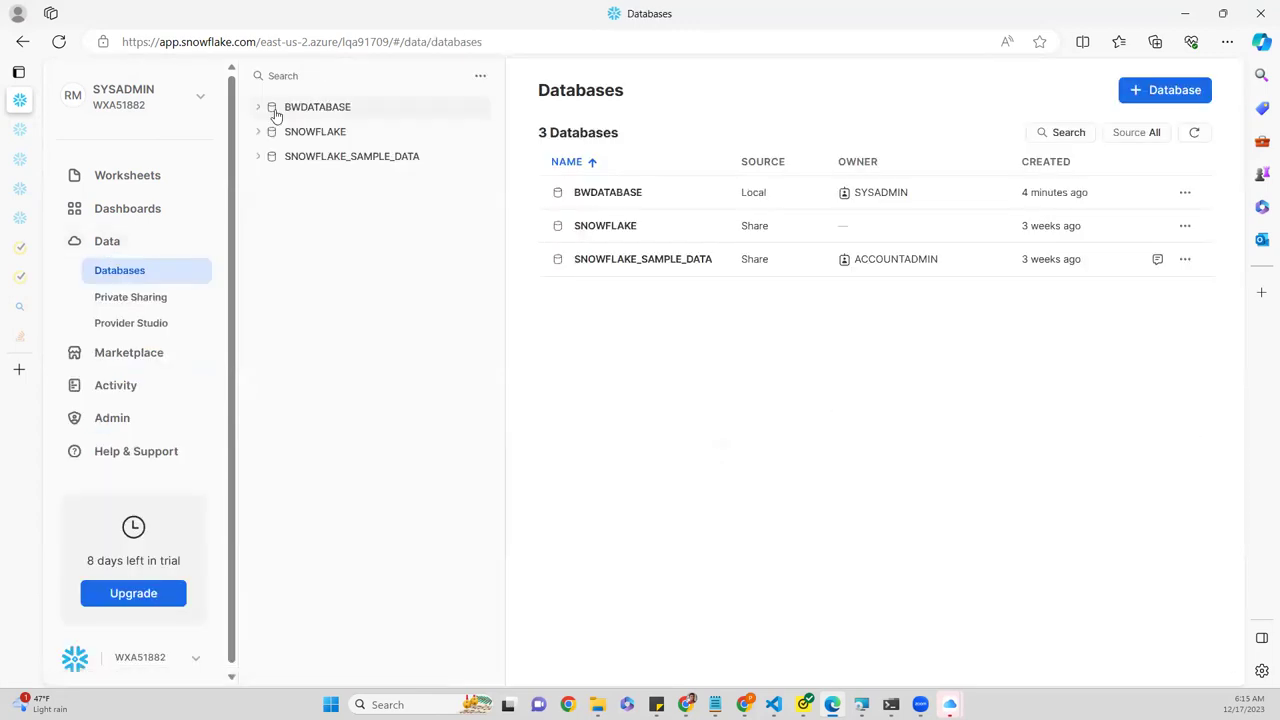
pyautogui.click(300, 107)
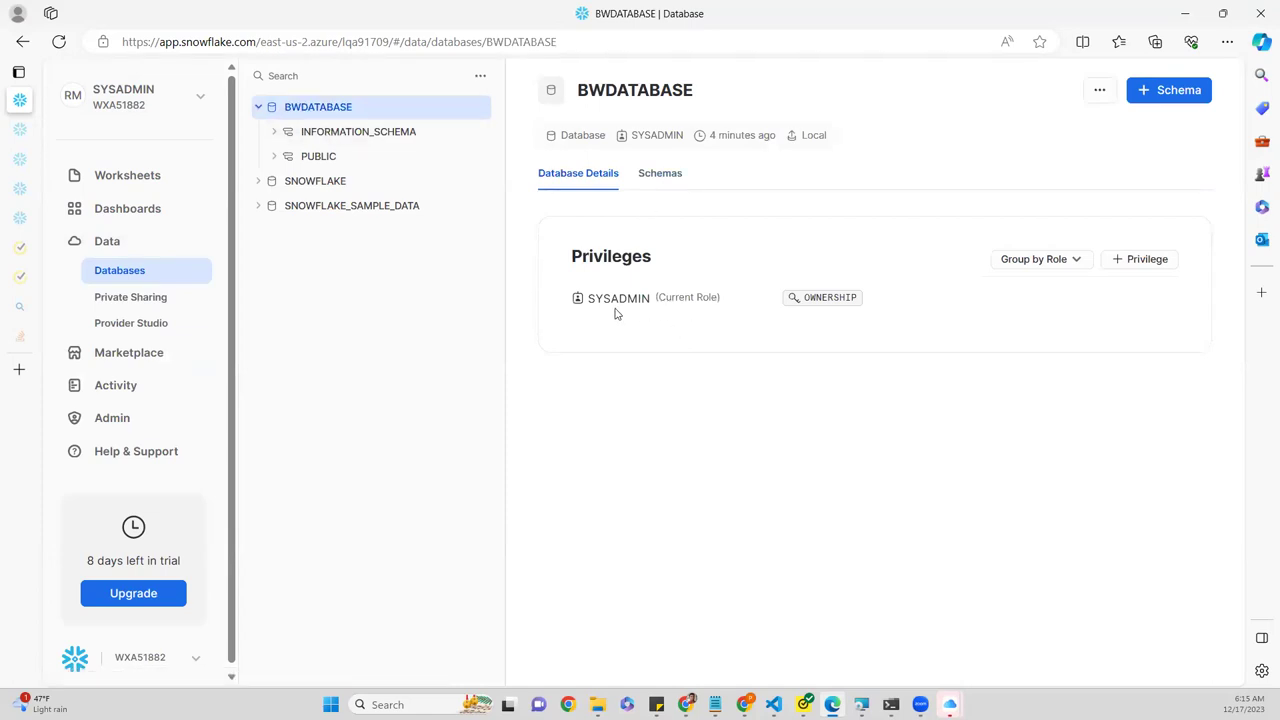
# - Grant the USAGE privilege on BWDATABASE to the BWUSER role, without the grant option
pyautogui.click(1131, 260)
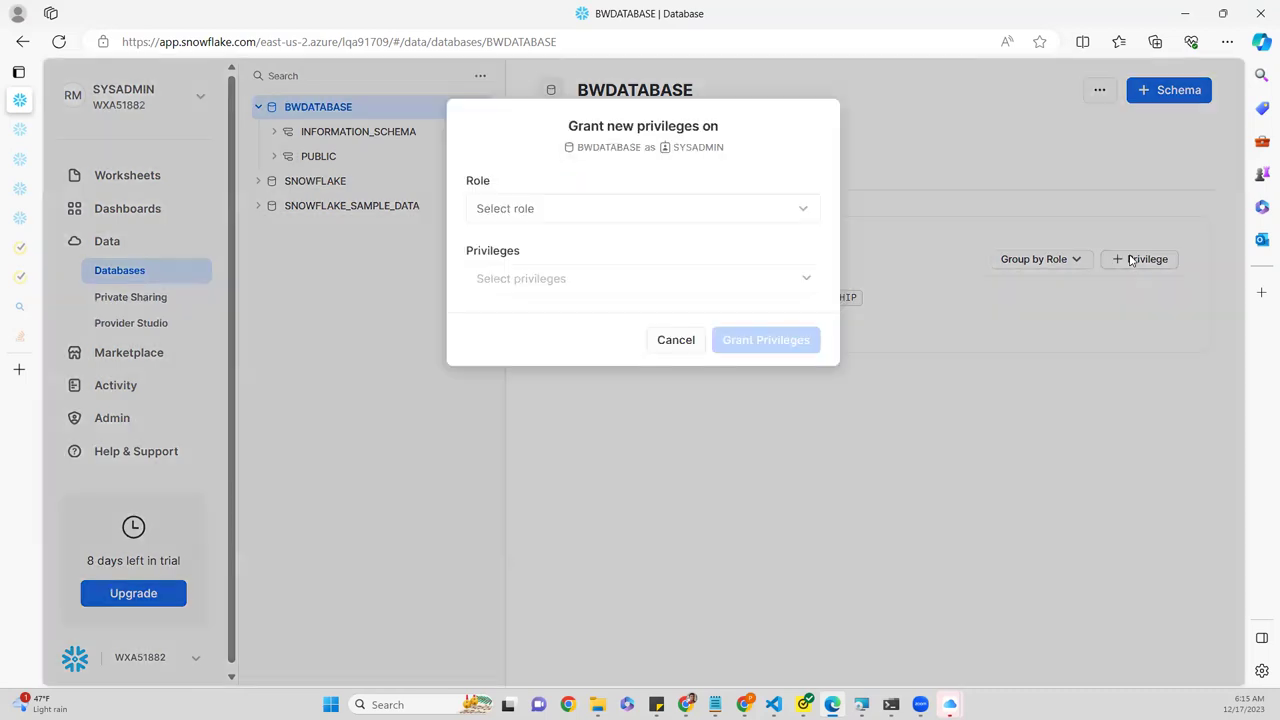
pyautogui.click(669, 205)
pyautogui.click(580, 274)
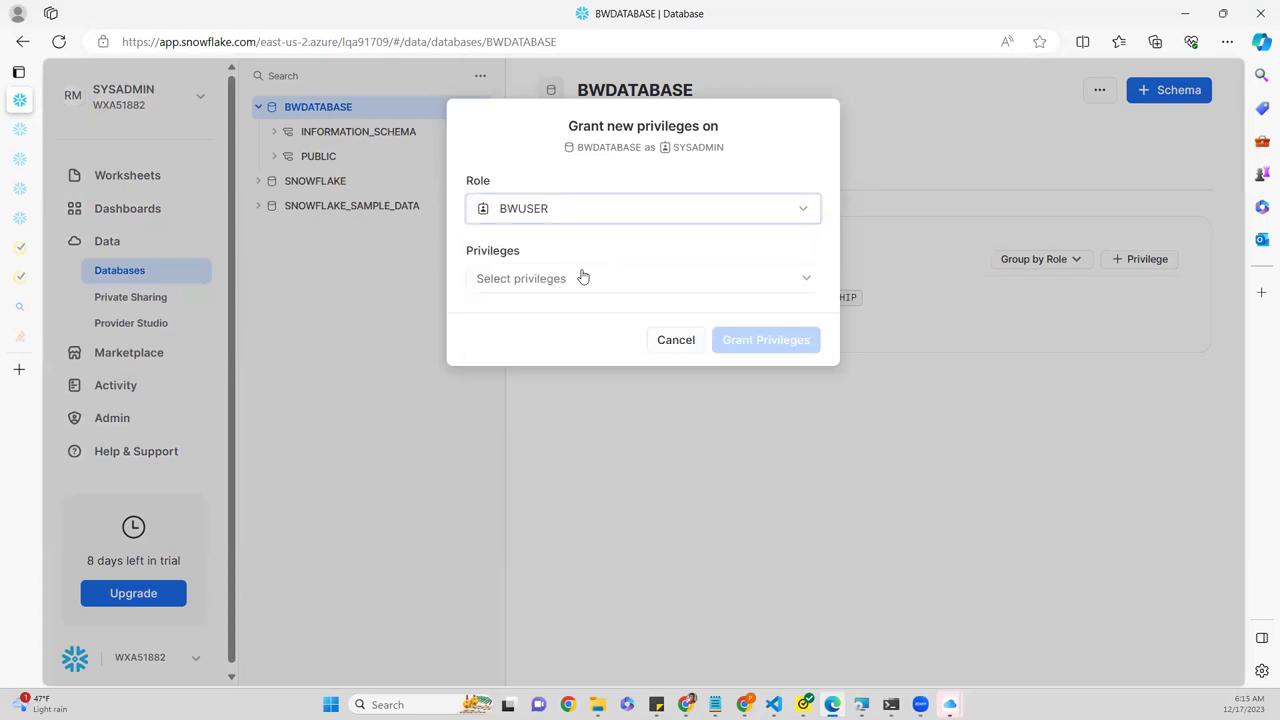
pyautogui.click(583, 277)
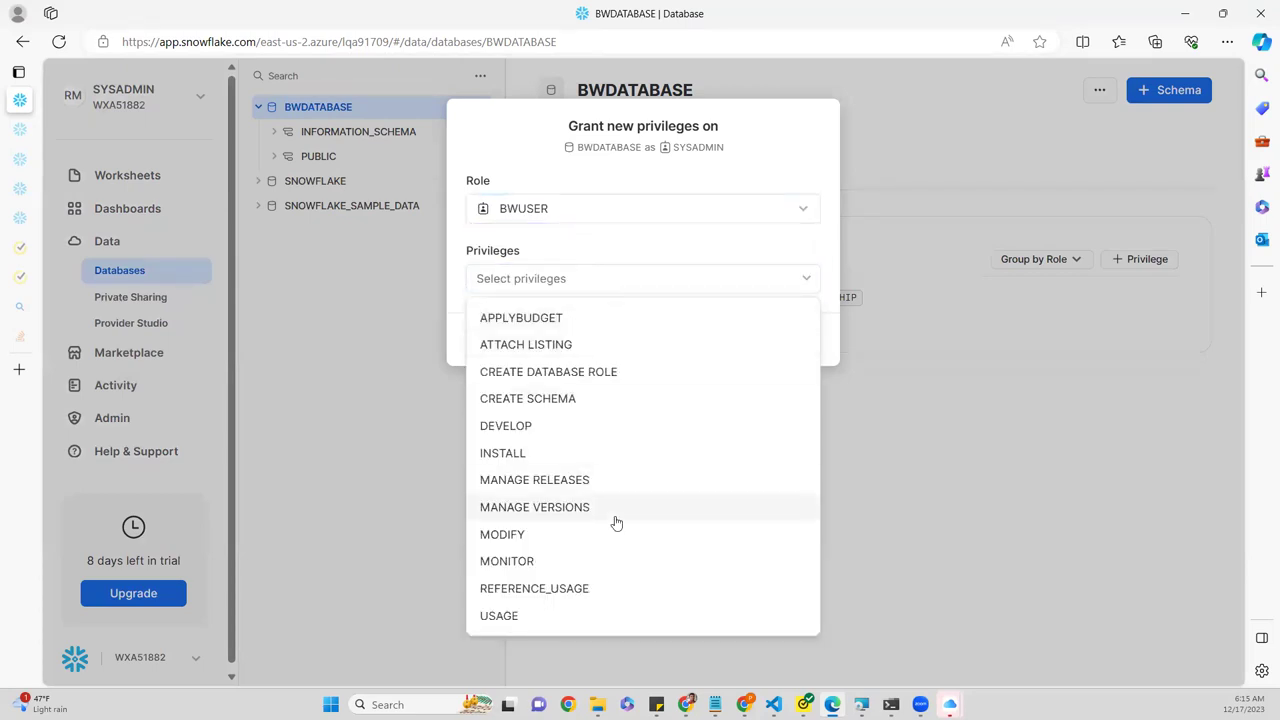
pyautogui.click(499, 615)
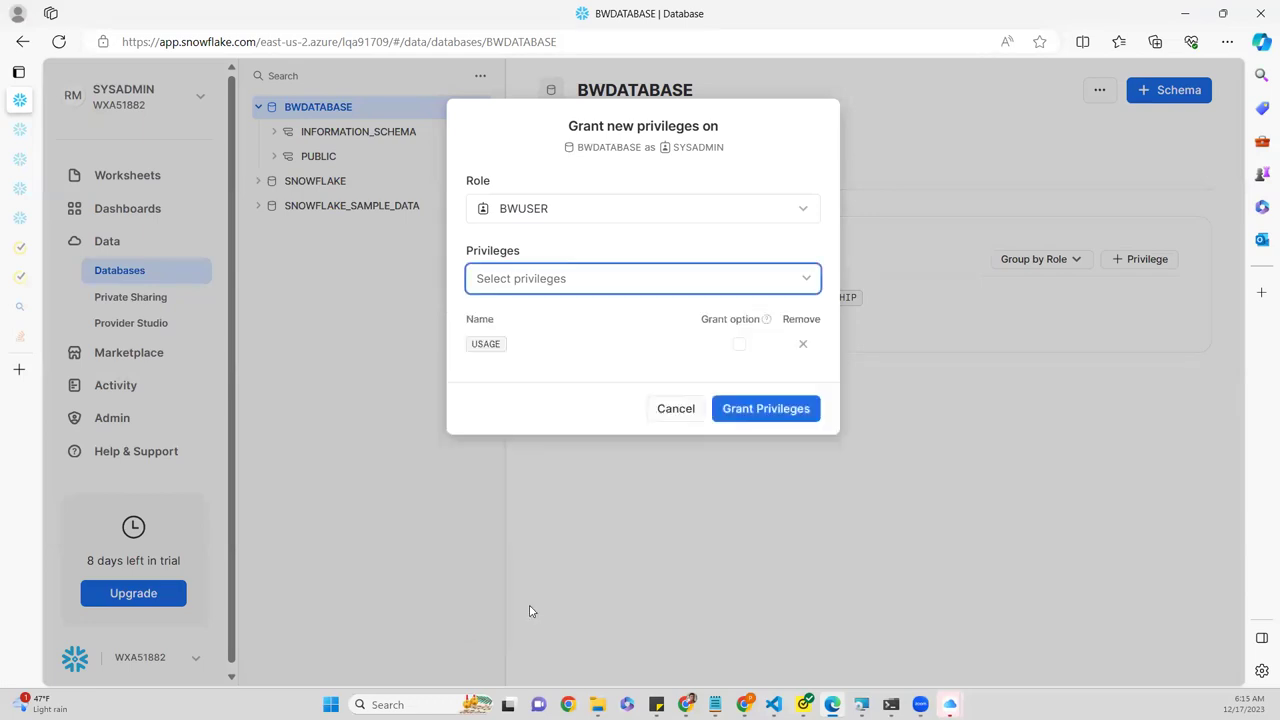
pyautogui.click(743, 413)
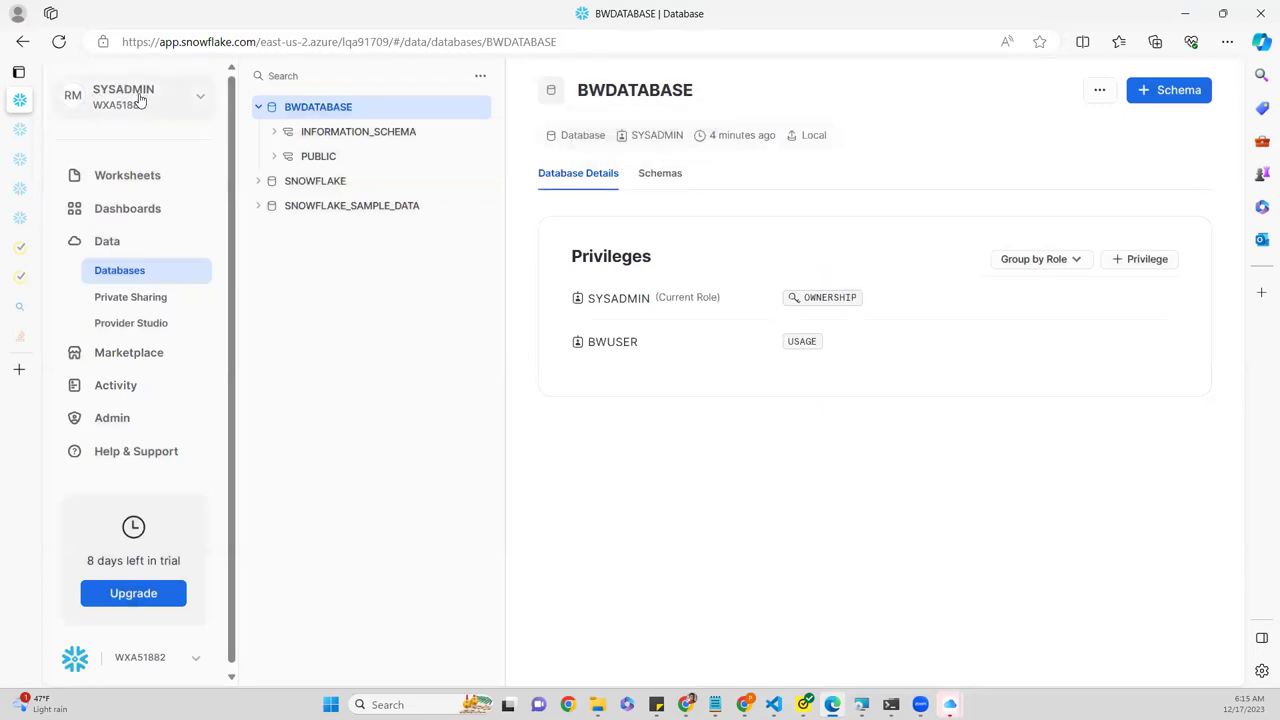
# - Switch the active role to BWUSER and reload the page to check which BWDATABASE schemas the role can access
pyautogui.click(139, 100)
pyautogui.moveTo(204, 194)
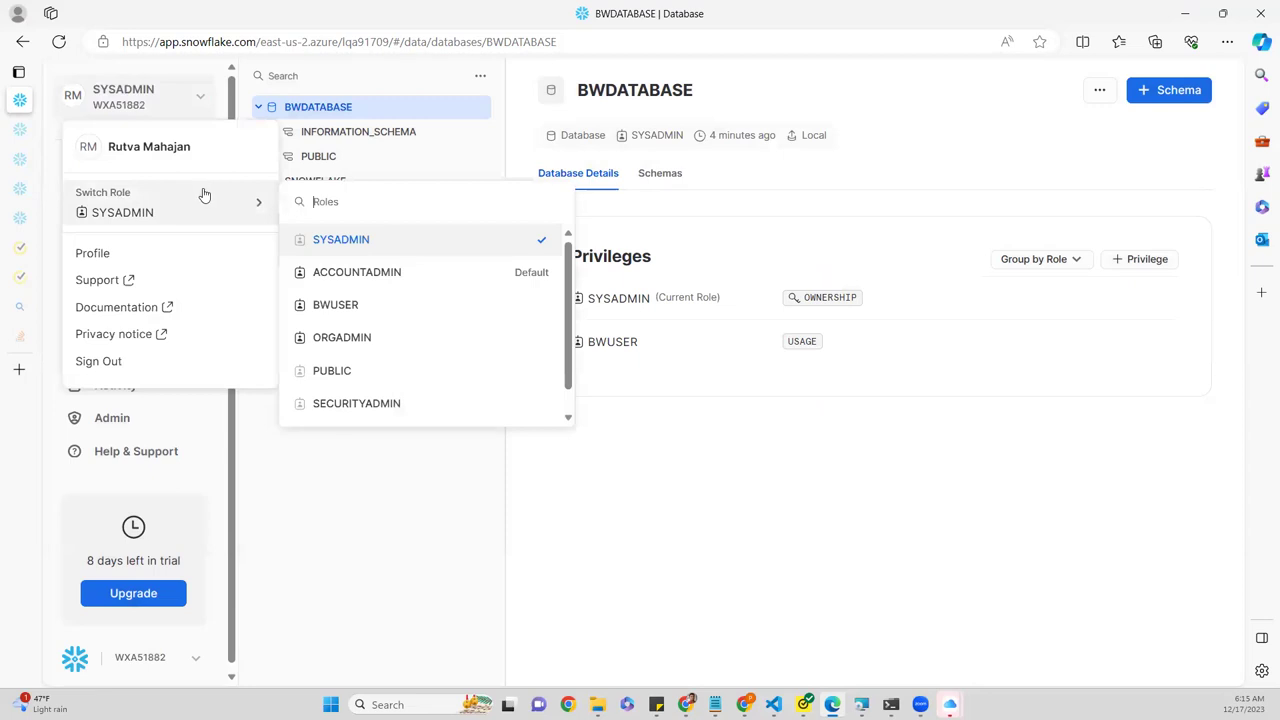
pyautogui.click(346, 305)
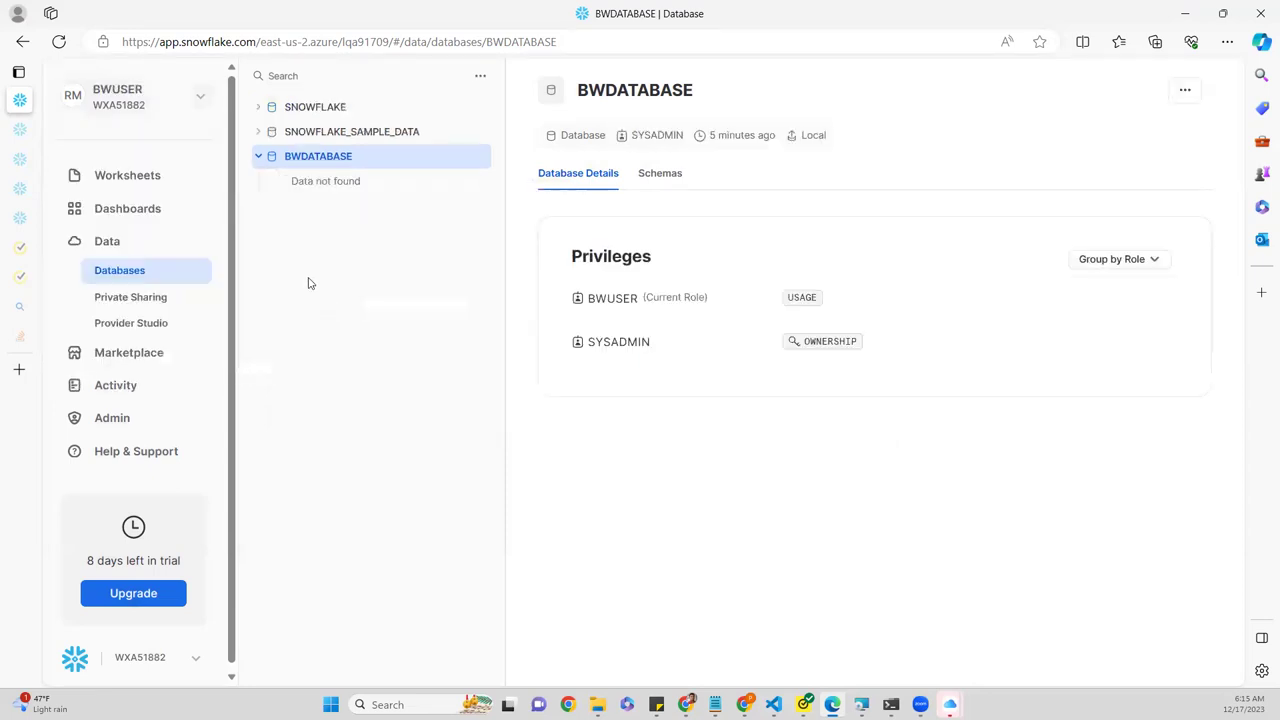
pyautogui.click(260, 158)
pyautogui.click(59, 42)
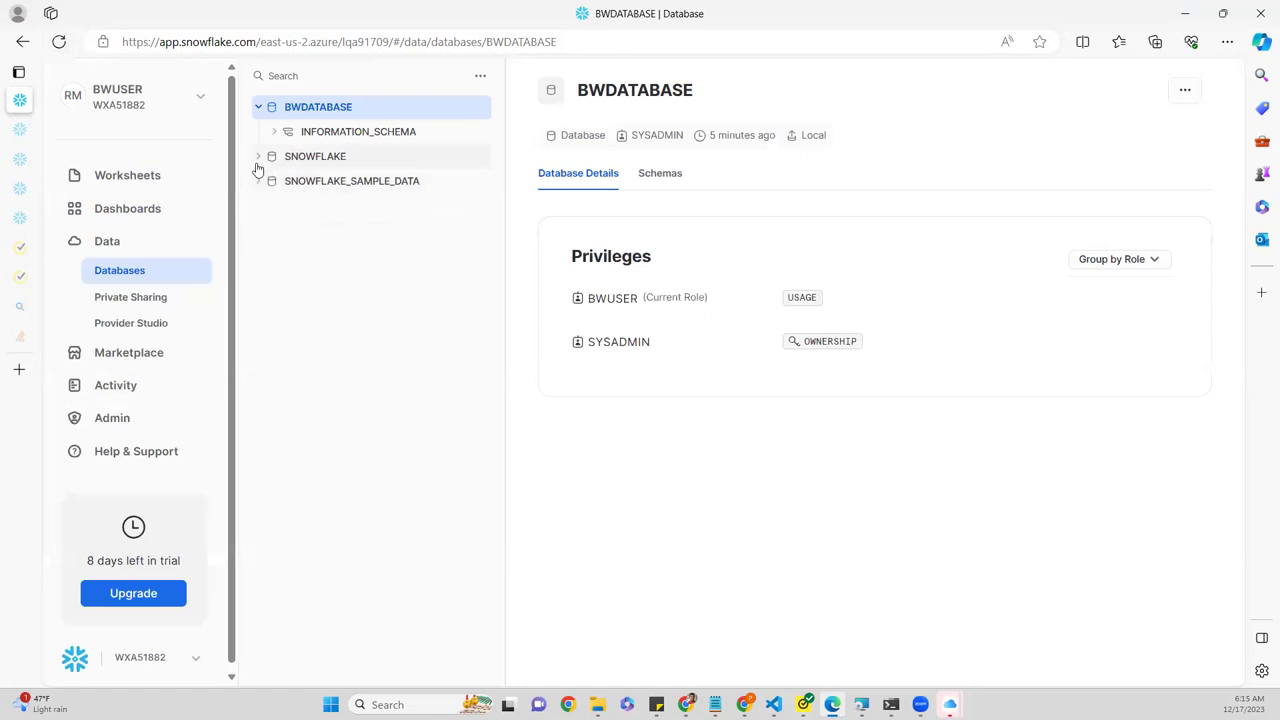
pyautogui.click(317, 108)
pyautogui.click(317, 108)
pyautogui.click(197, 100)
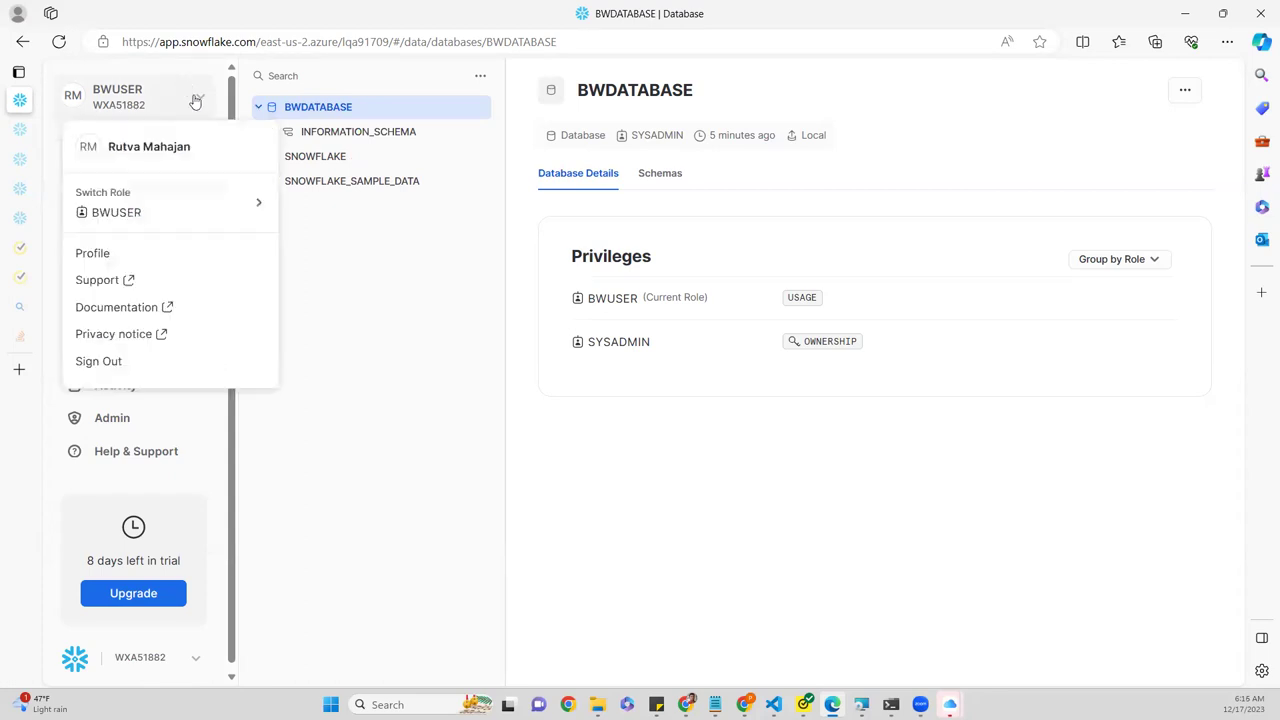
pyautogui.moveTo(214, 200)
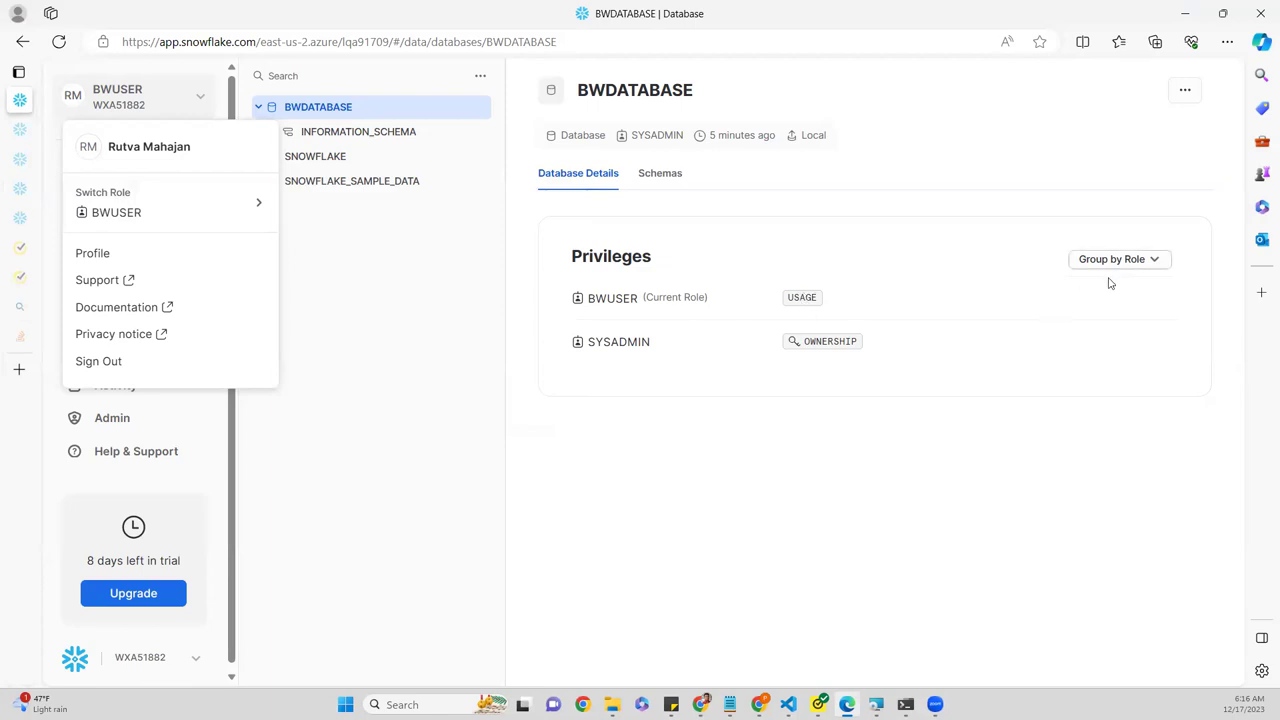
pyautogui.click(876, 469)
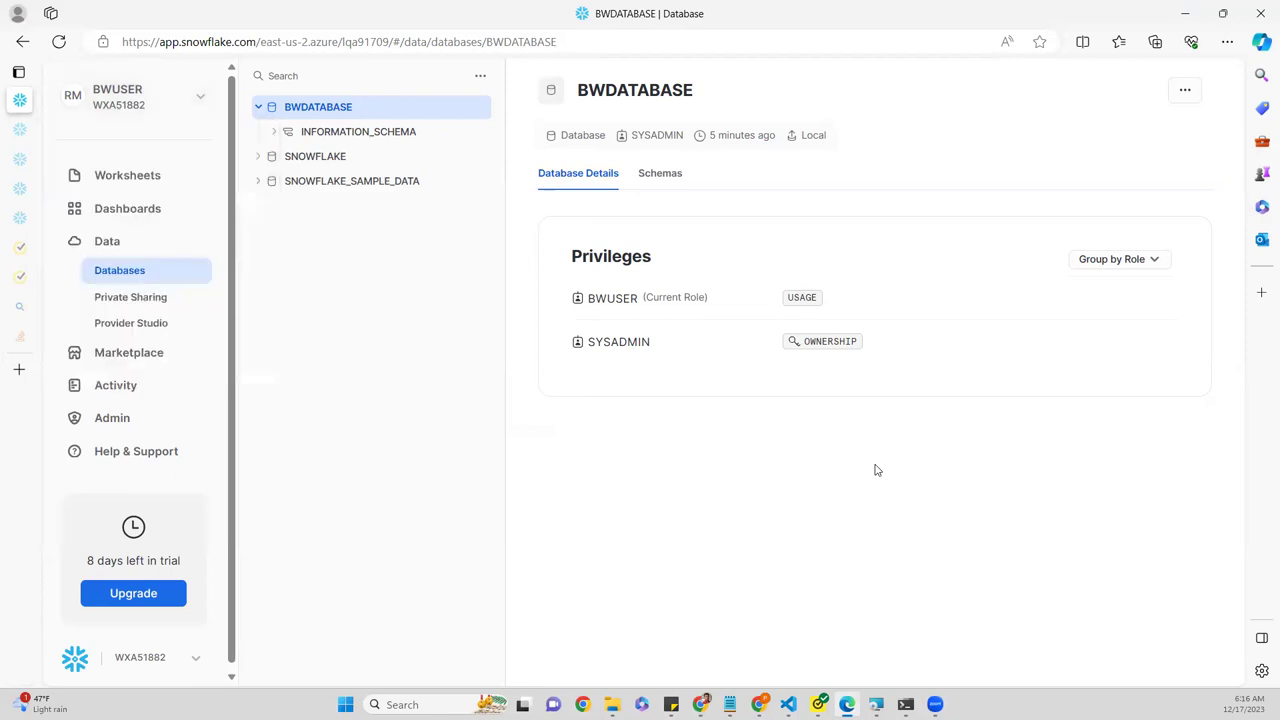
# - Launch Paint from the Windows search and return to the Snowflake browser window
pyautogui.moveTo(700, 704)
pyautogui.click(440, 704)
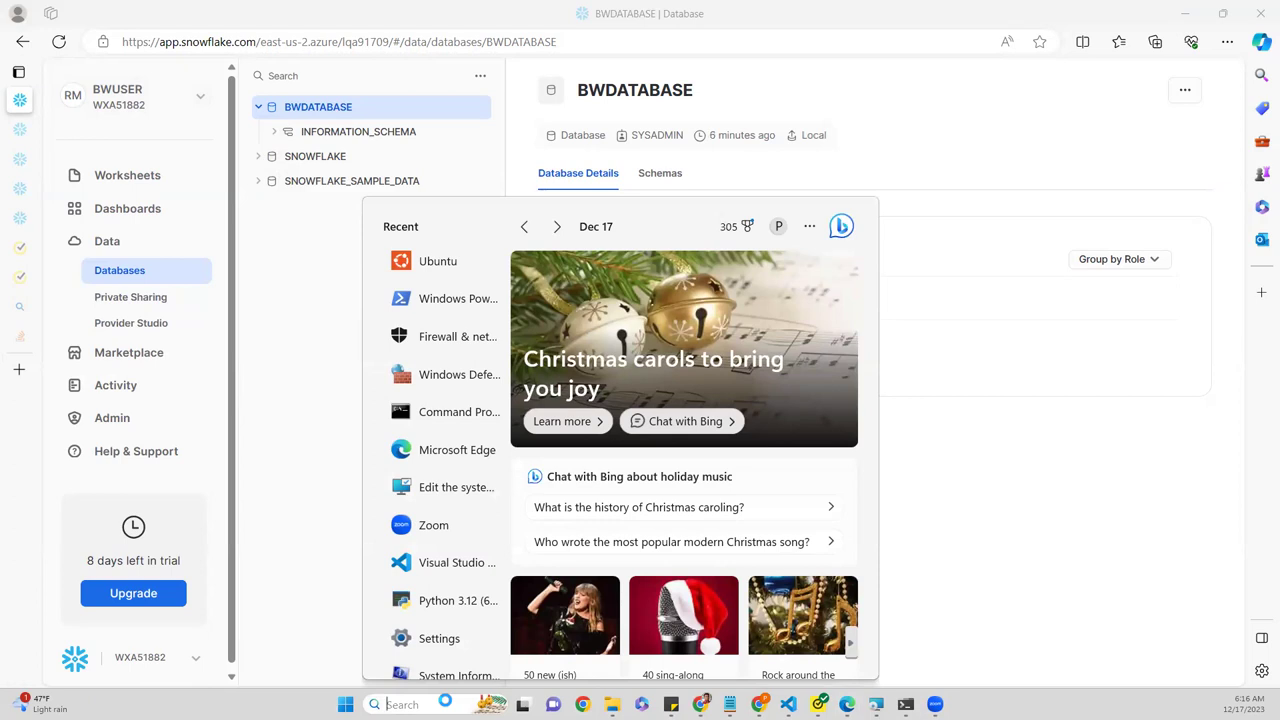
pyautogui.write('paint')
pyautogui.press('Return')
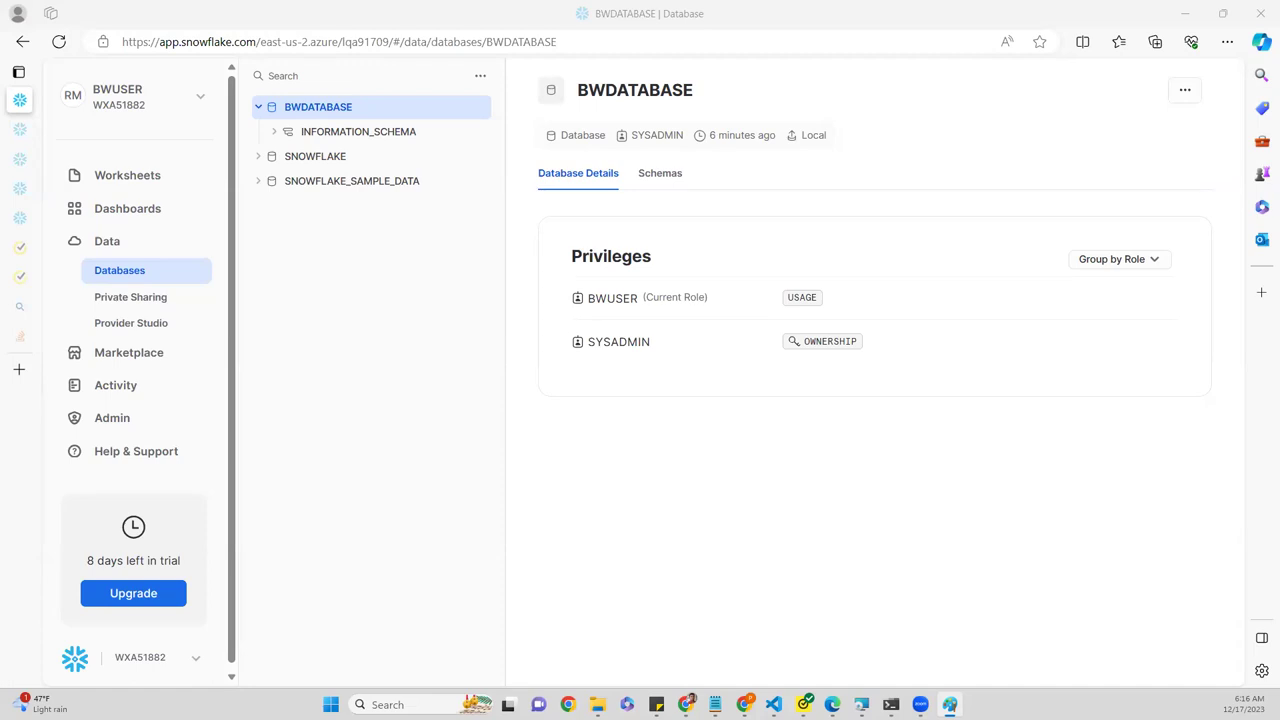
pyautogui.click(403, 14)
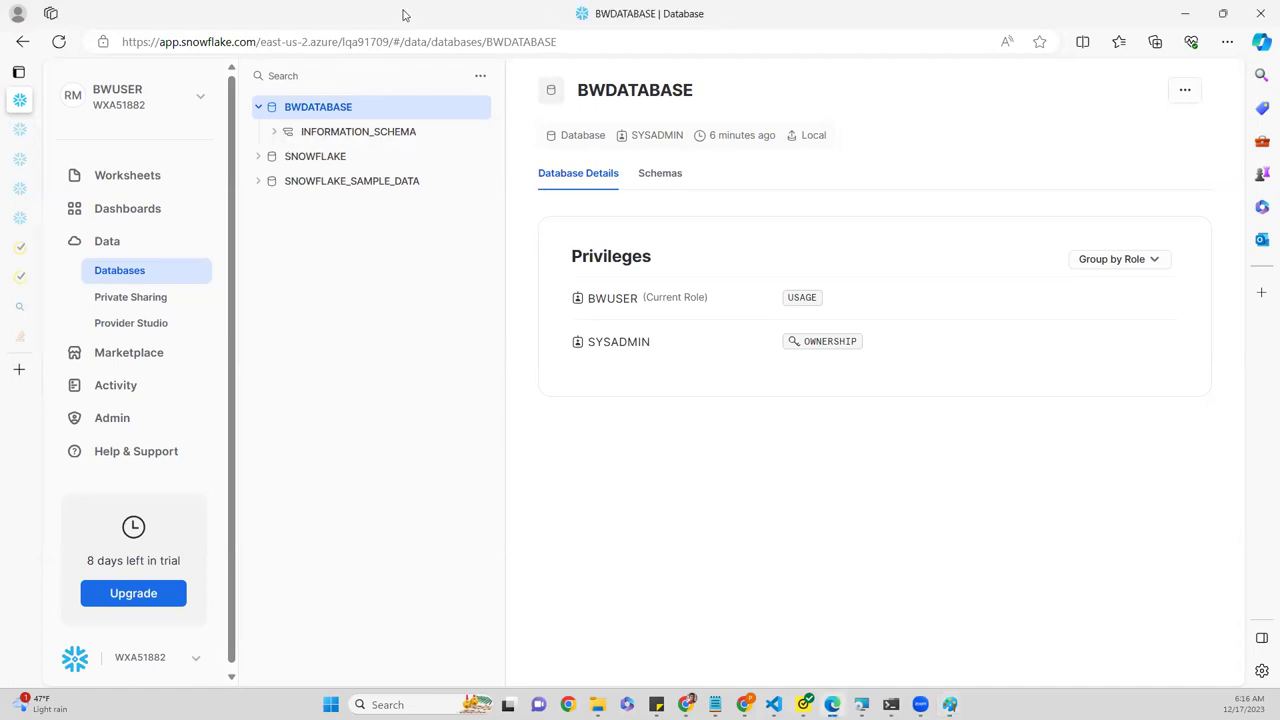
# - Open the draw.io website in a new browser tab
pyautogui.click(15, 373)
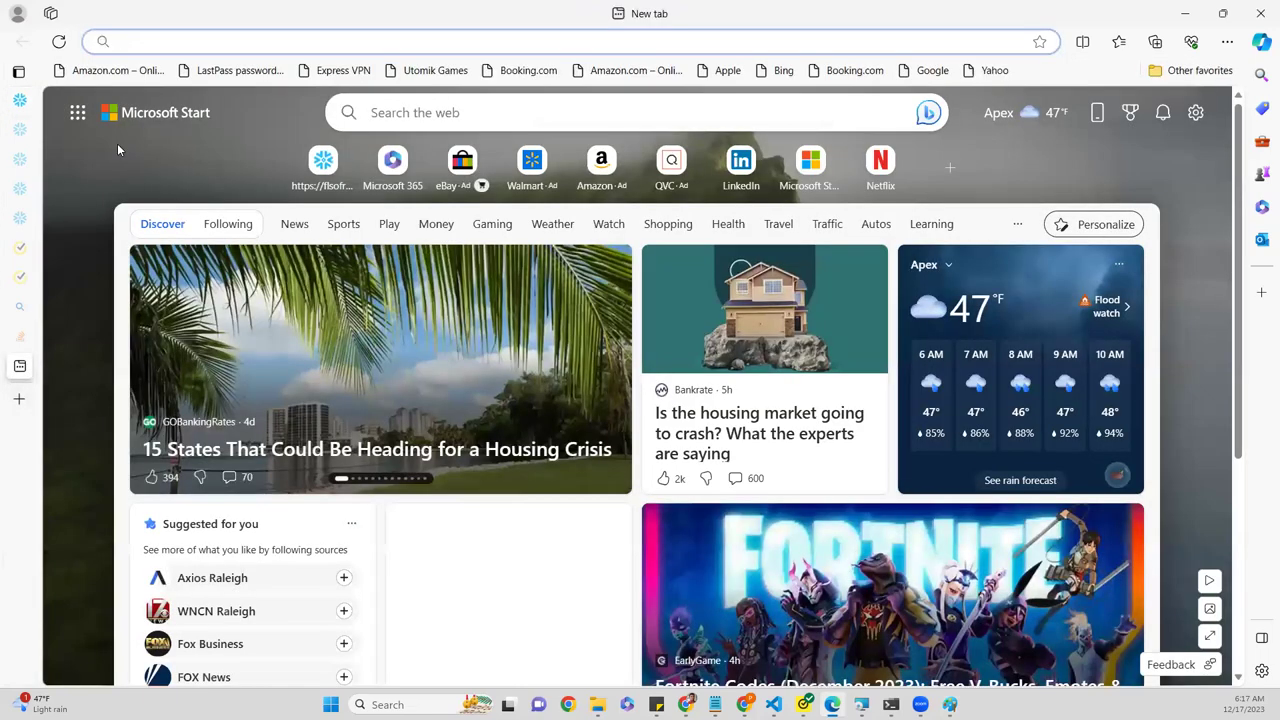
pyautogui.write('draw')
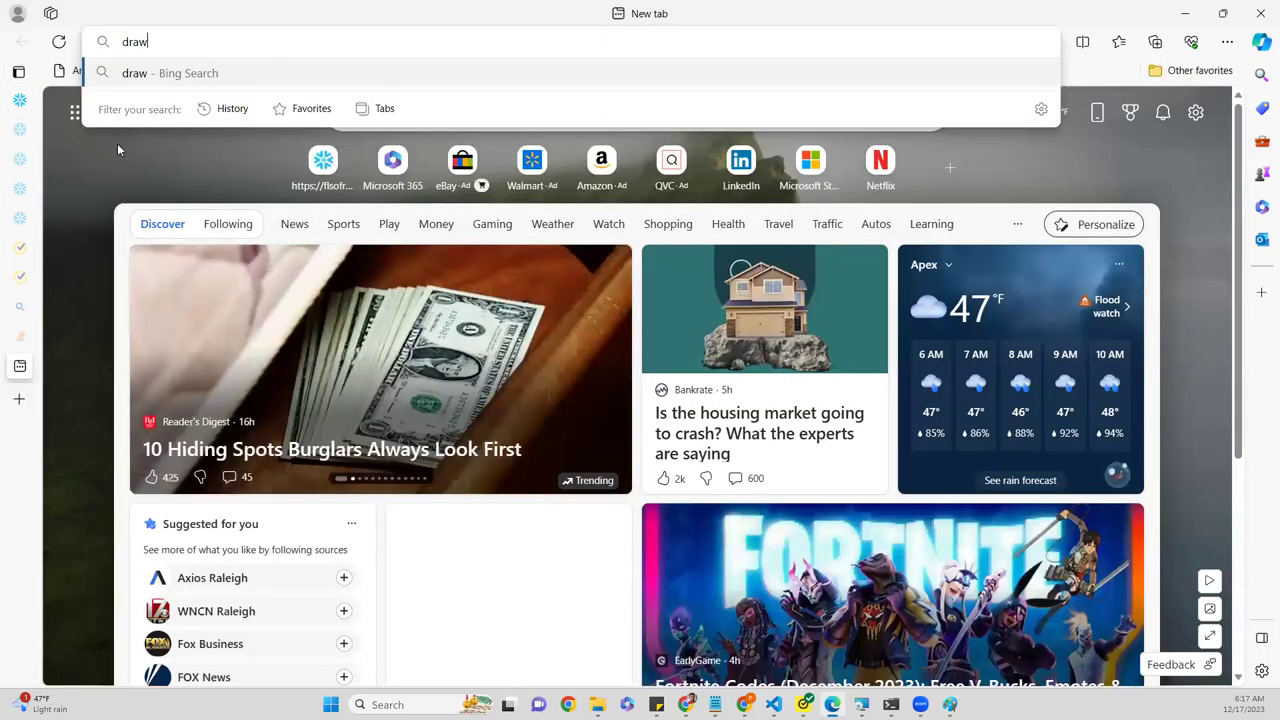
pyautogui.write('.io')
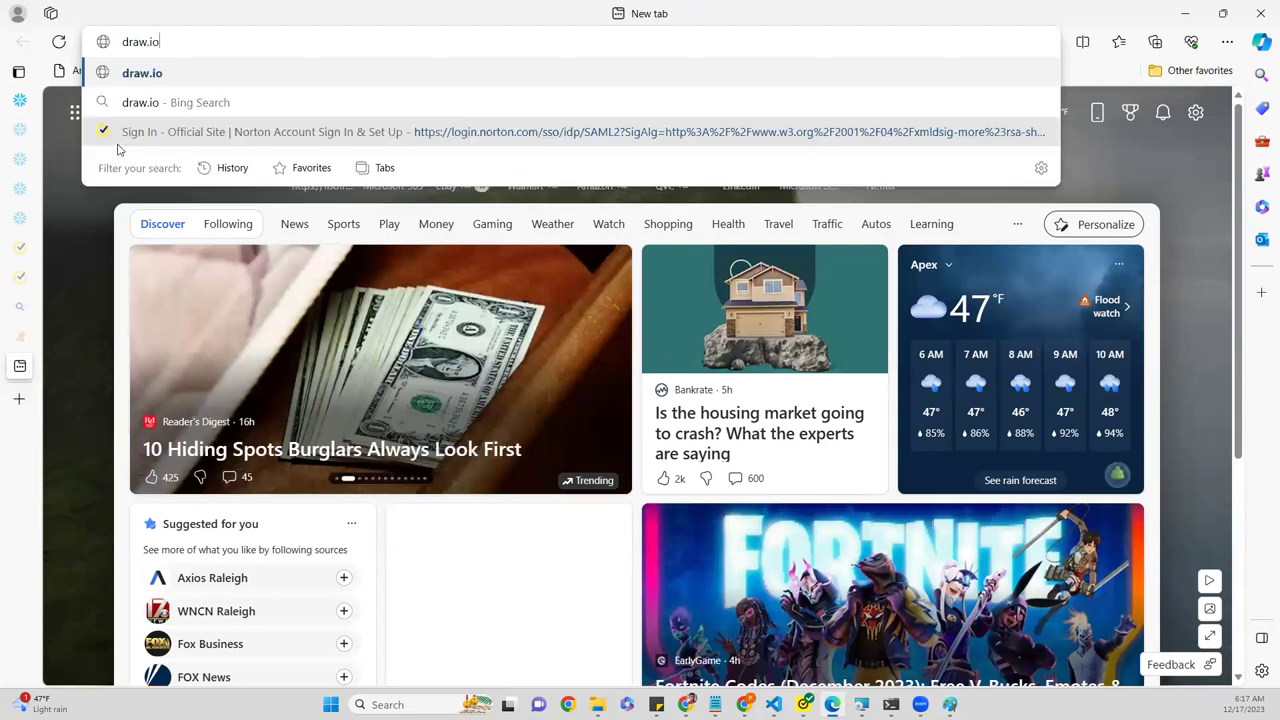
pyautogui.press('Return')
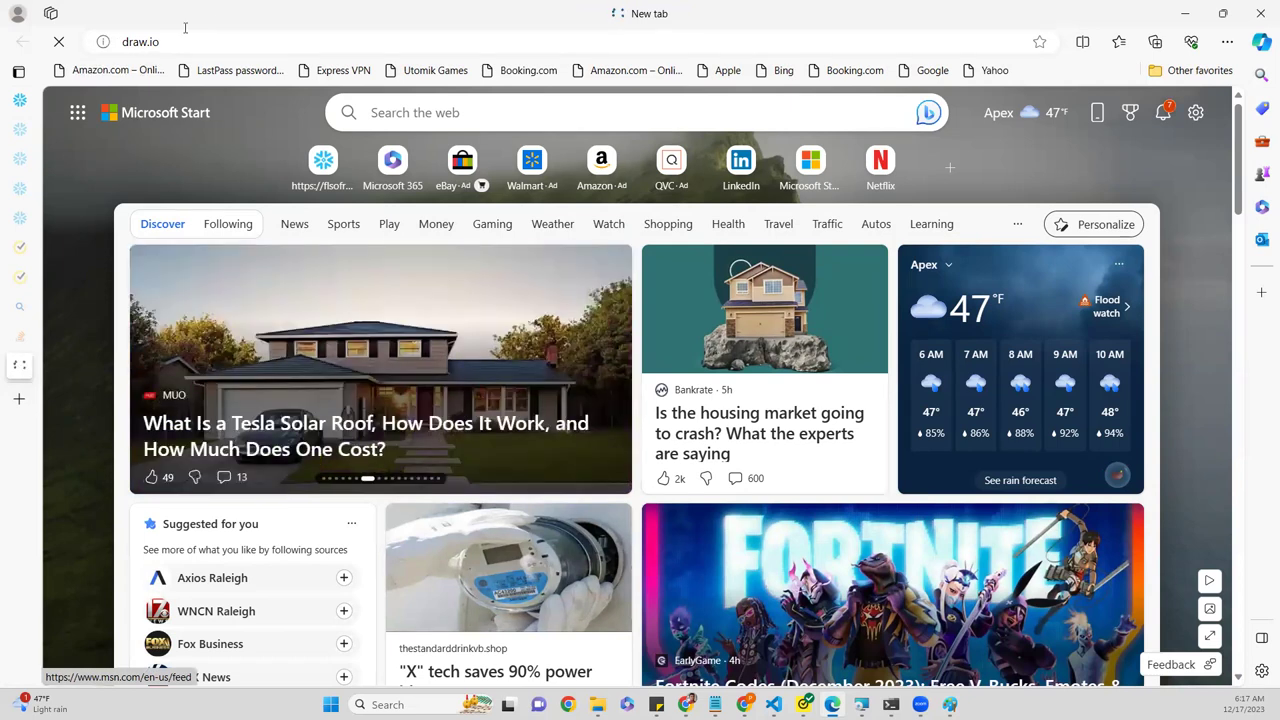
pyautogui.click(237, 37)
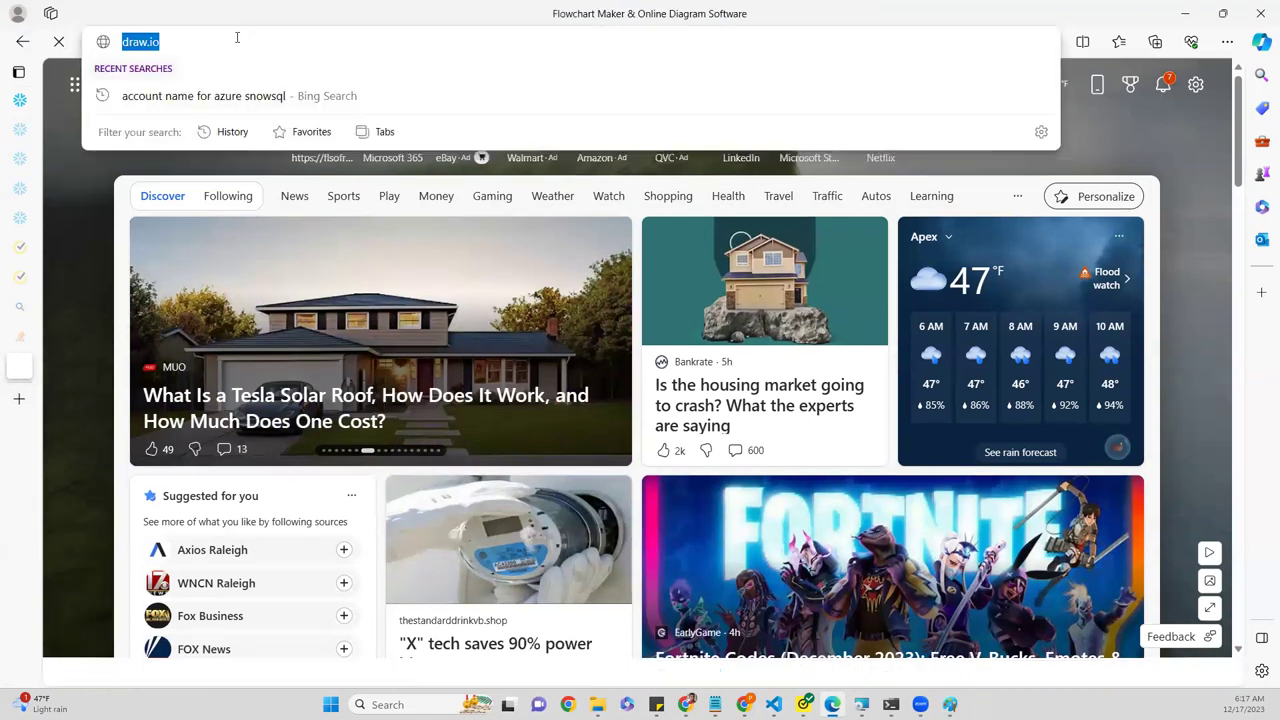
pyautogui.click(298, 259)
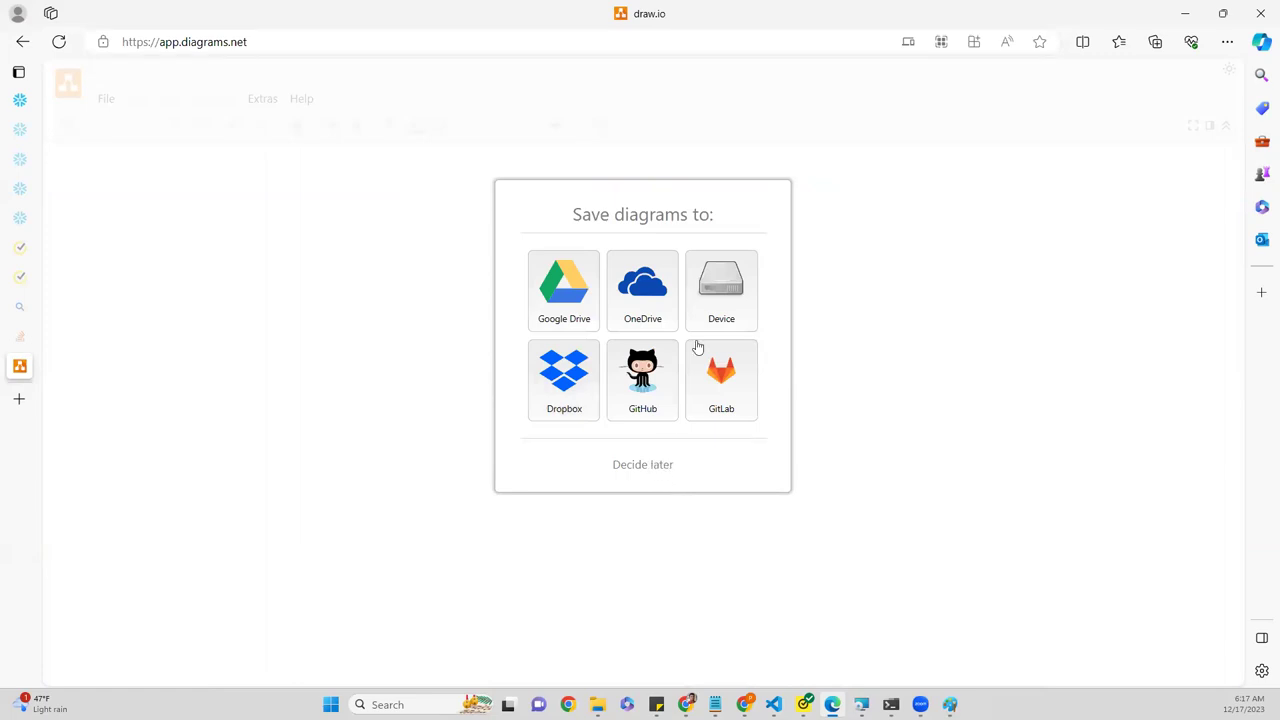
# - Create a new blank draw.io diagram stored on the device and save it in the Documents folder as snowflake
pyautogui.click(729, 290)
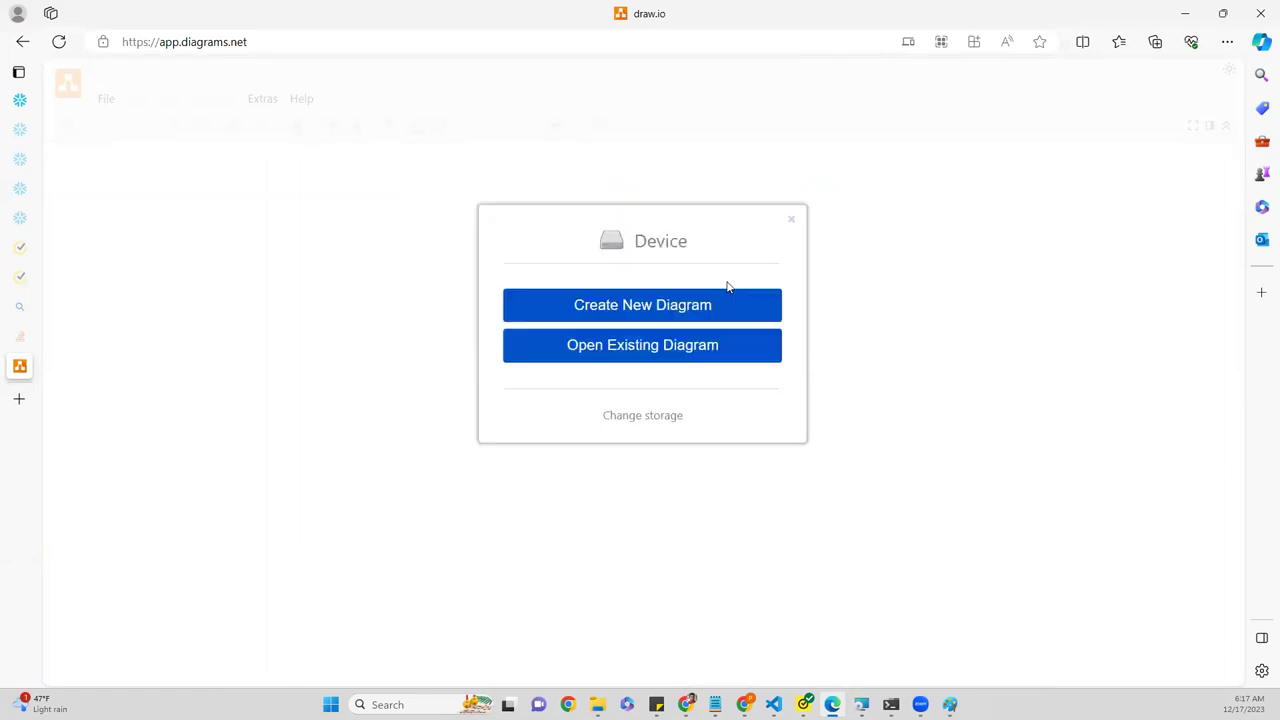
pyautogui.click(677, 304)
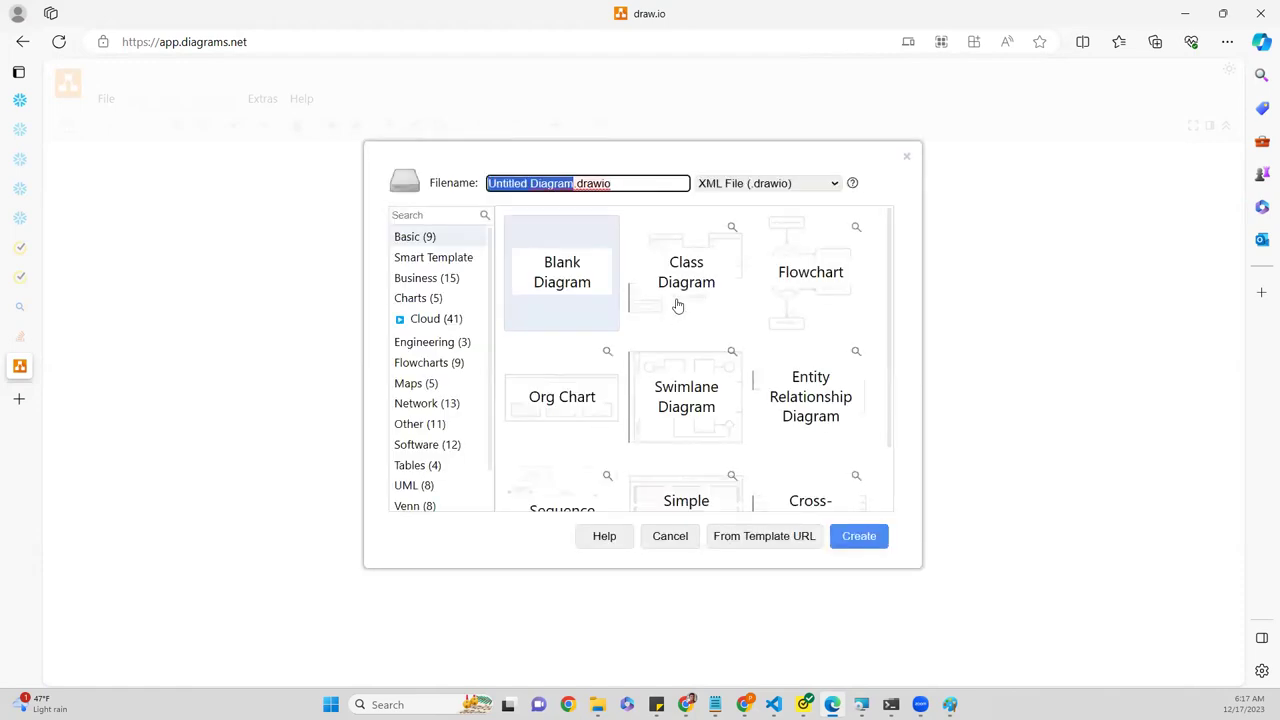
pyautogui.write('snowfl')
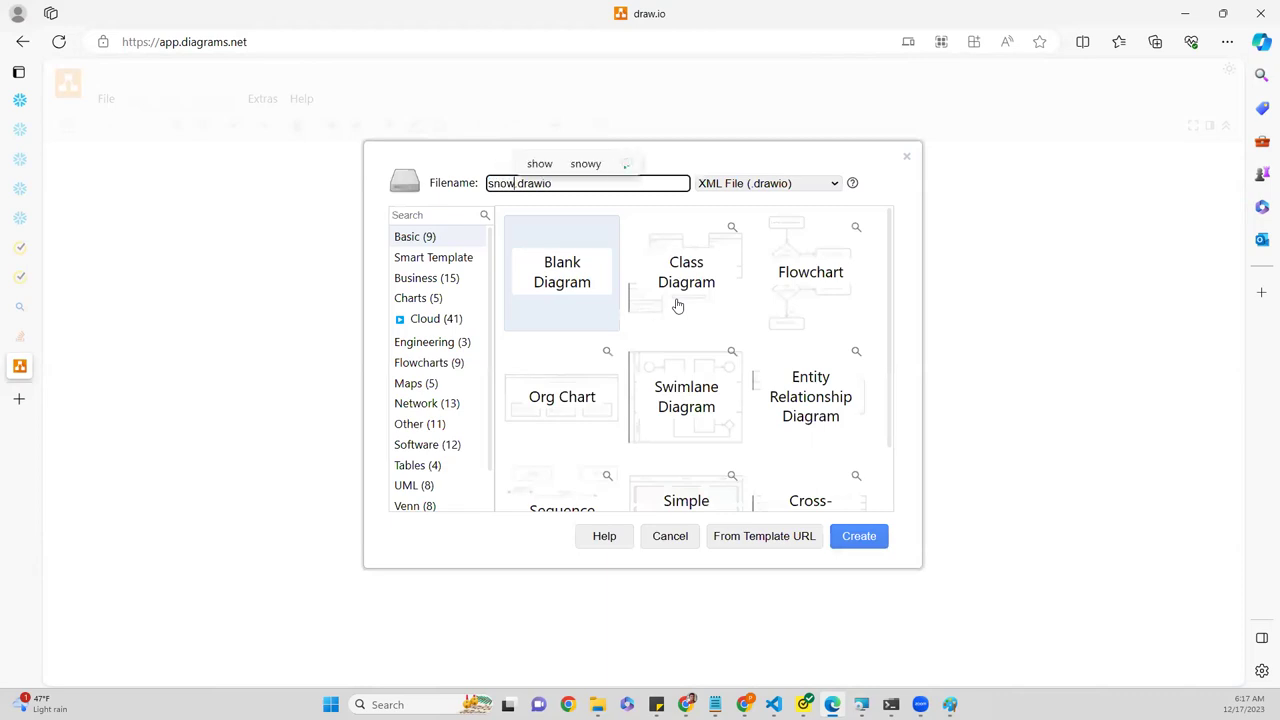
pyautogui.write('ake')
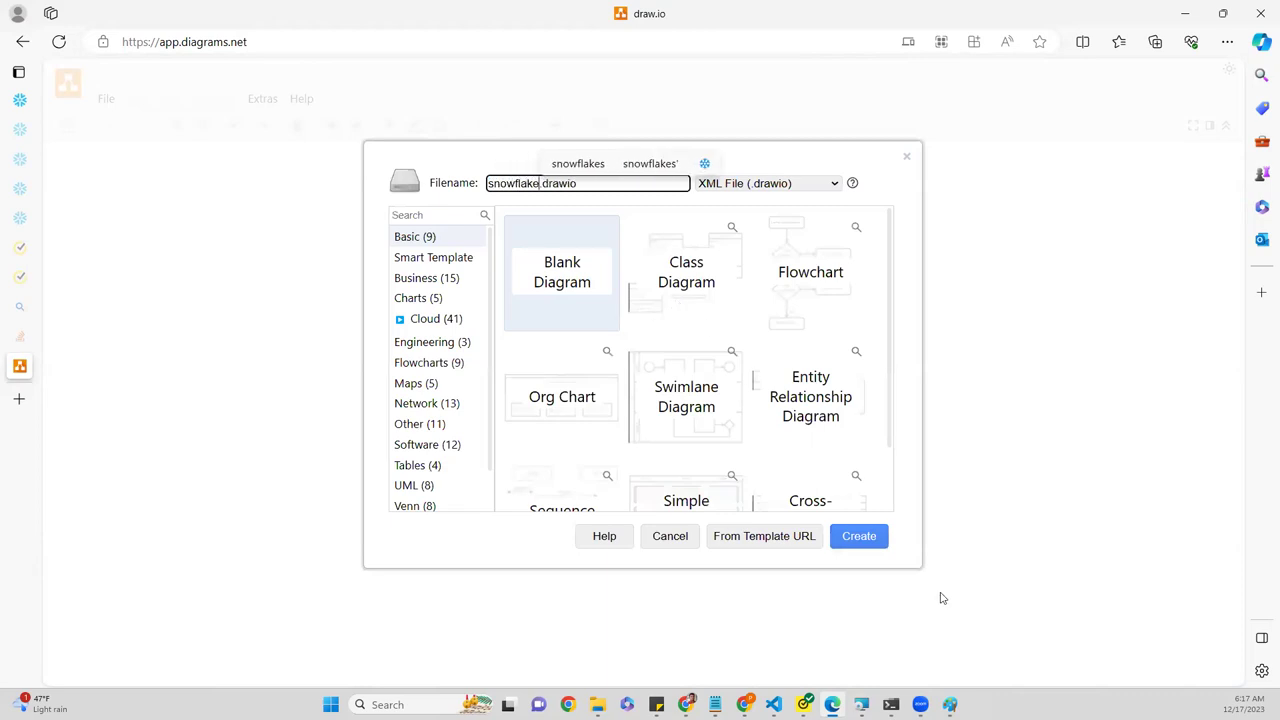
pyautogui.click(866, 538)
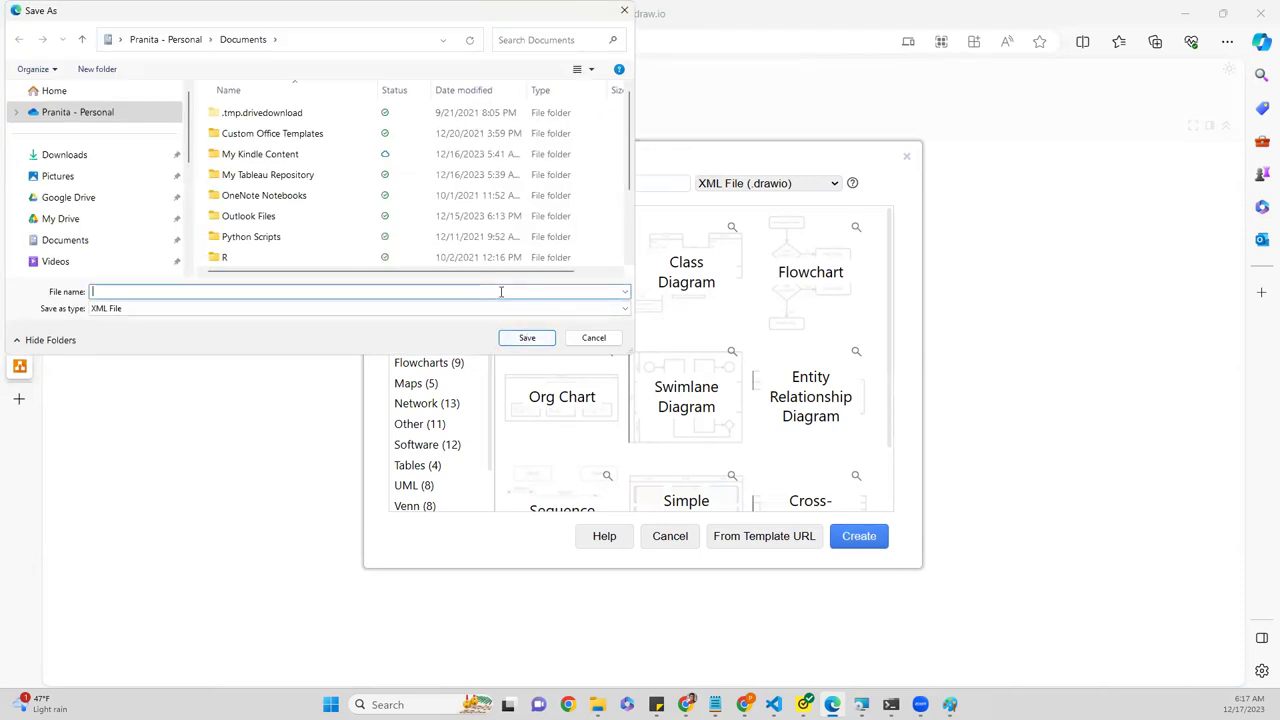
pyautogui.write('snow')
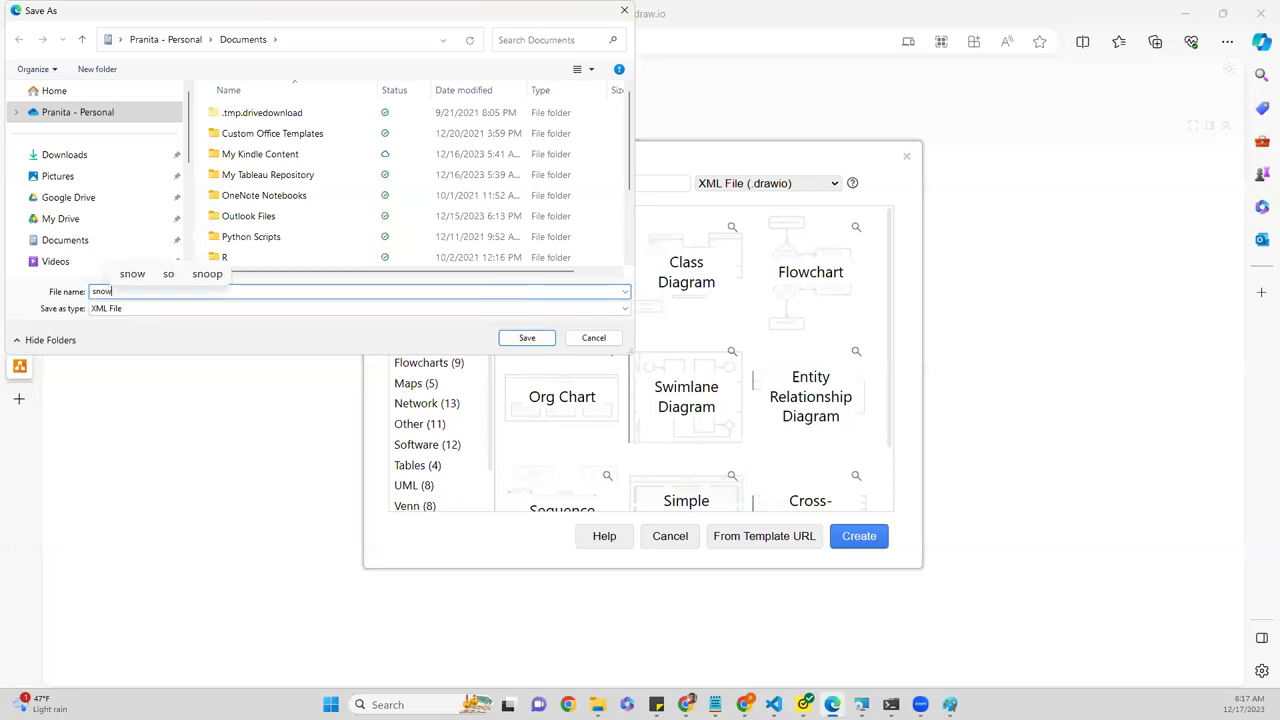
pyautogui.write('flake')
pyautogui.press('Return')
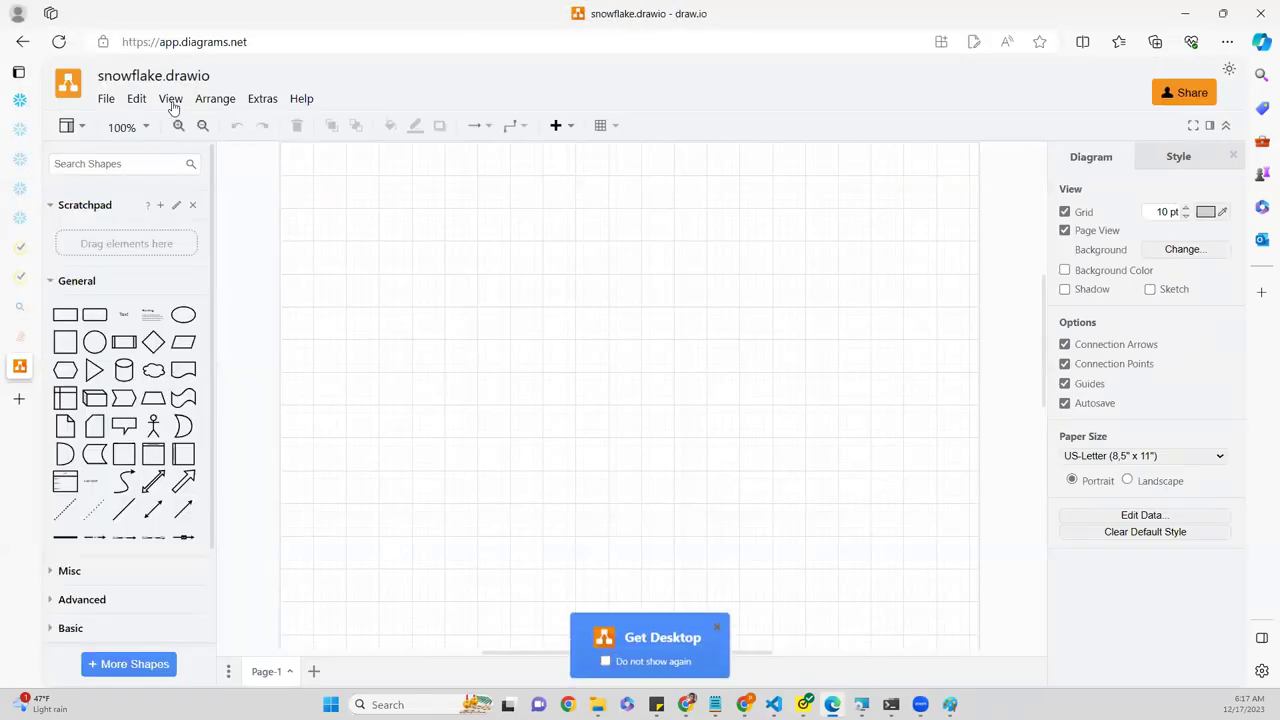
pyautogui.click(170, 99)
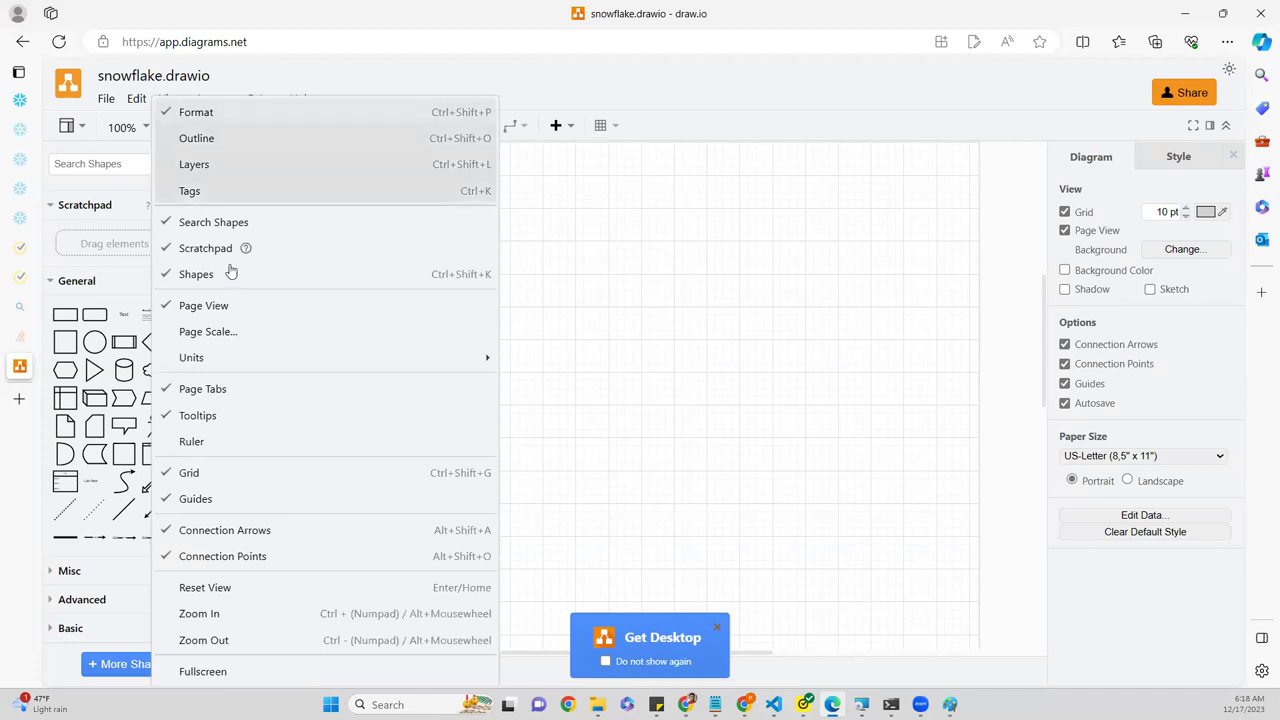
pyautogui.click(209, 331)
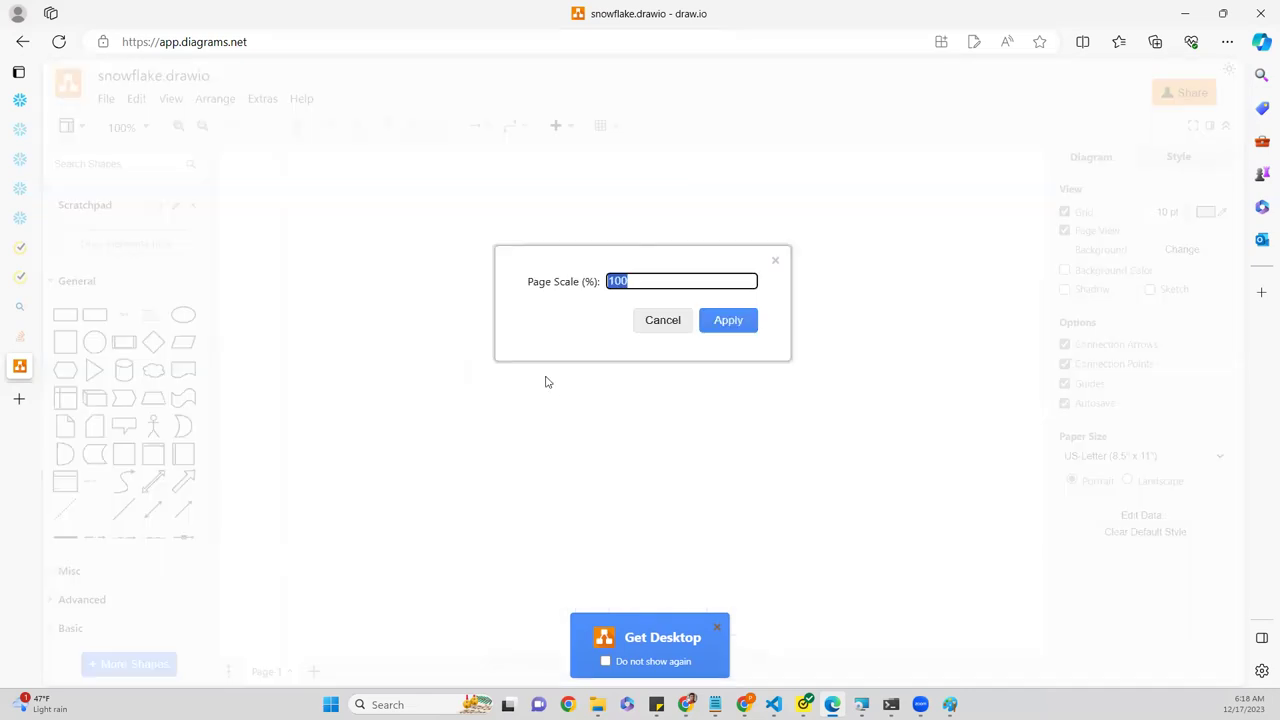
pyautogui.click(638, 320)
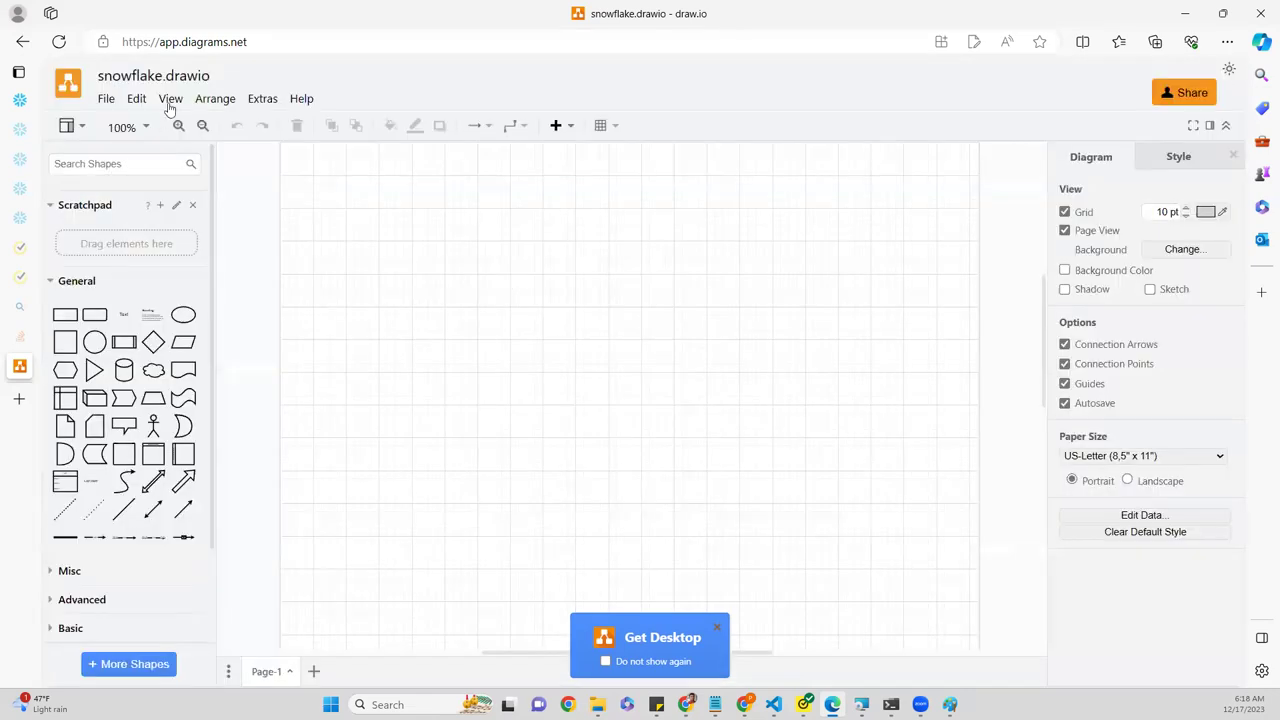
# - Display the snowflake.drawio diagram editor in full screen
pyautogui.click(170, 98)
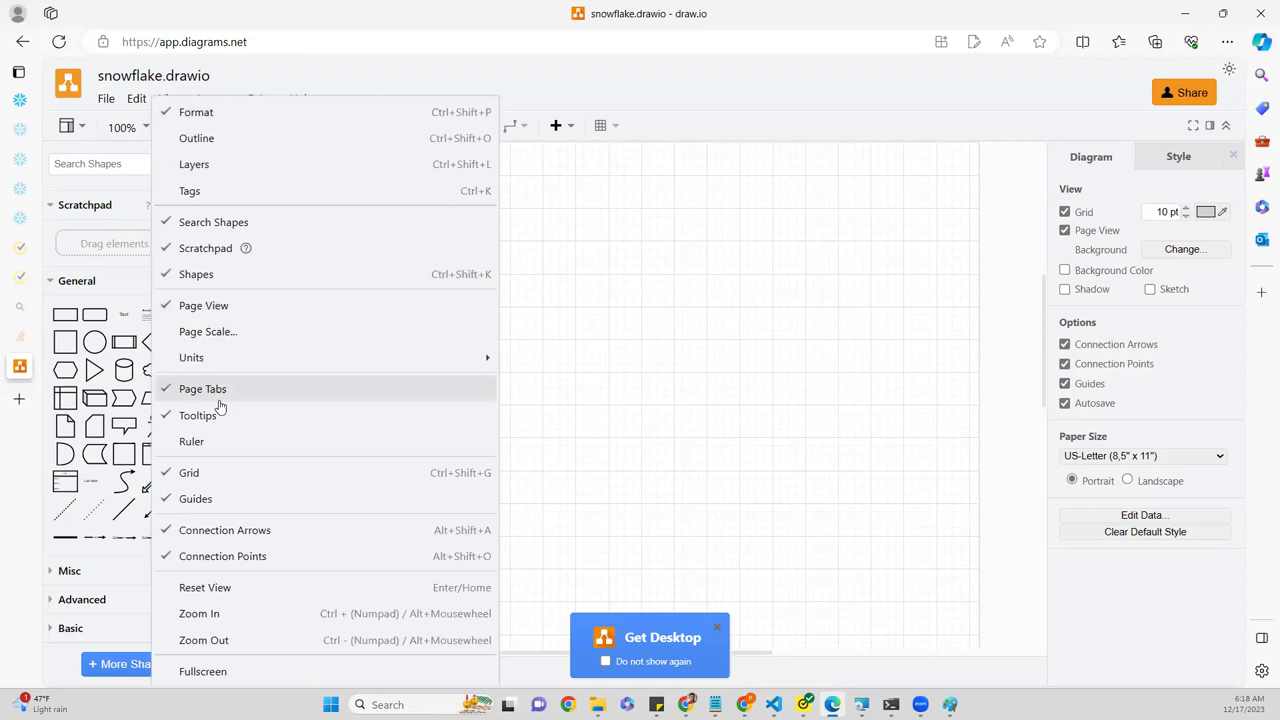
pyautogui.click(212, 672)
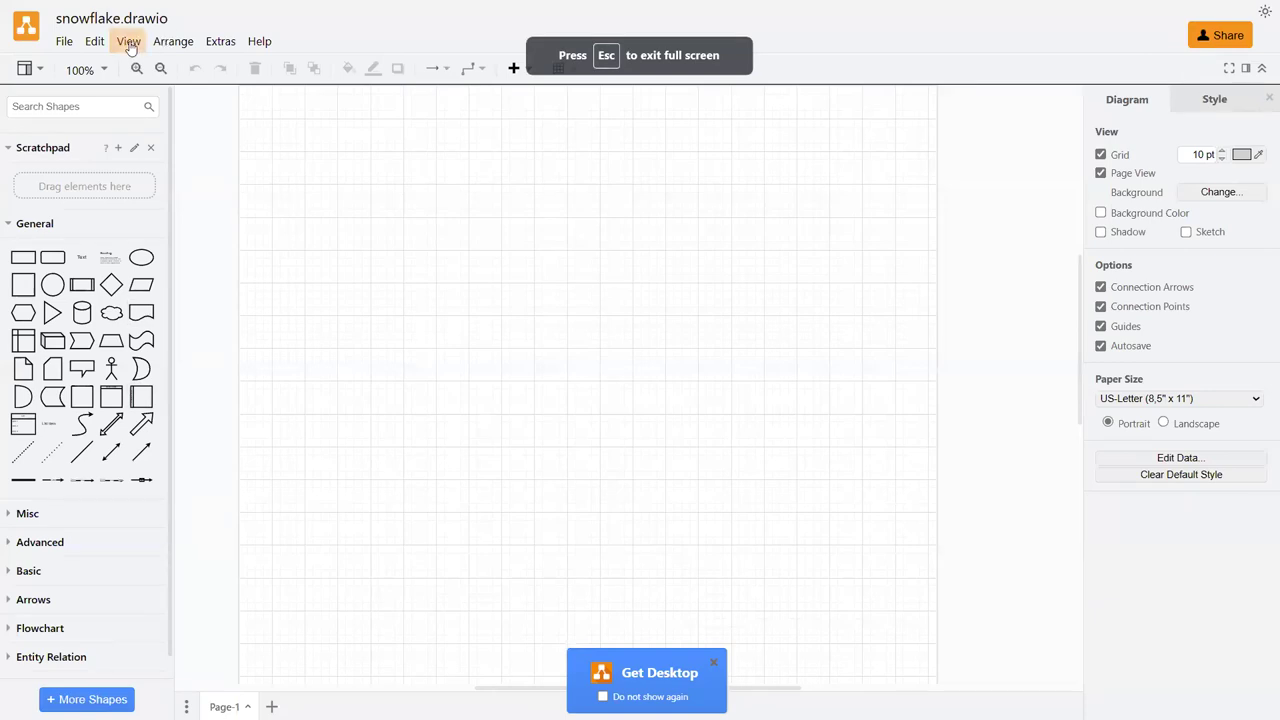
# - Exit full screen in the draw.io editor and turn off the diagram's page view
pyautogui.click(129, 44)
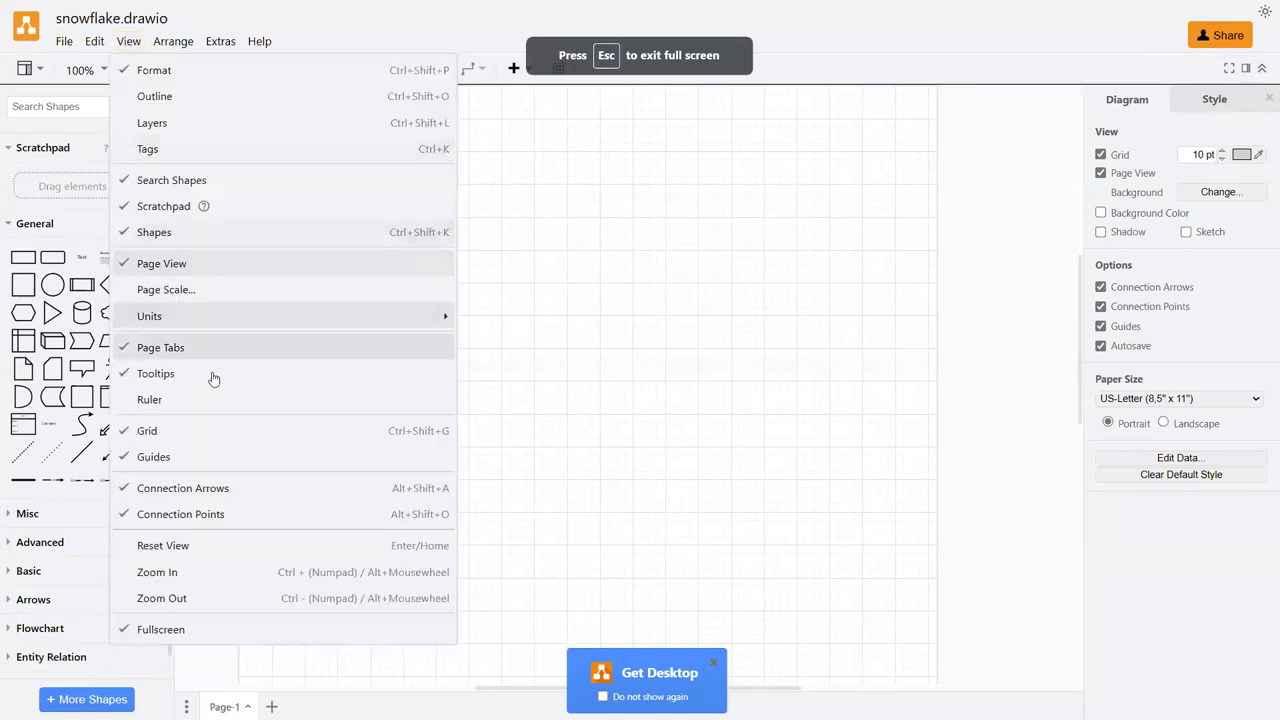
pyautogui.click(167, 628)
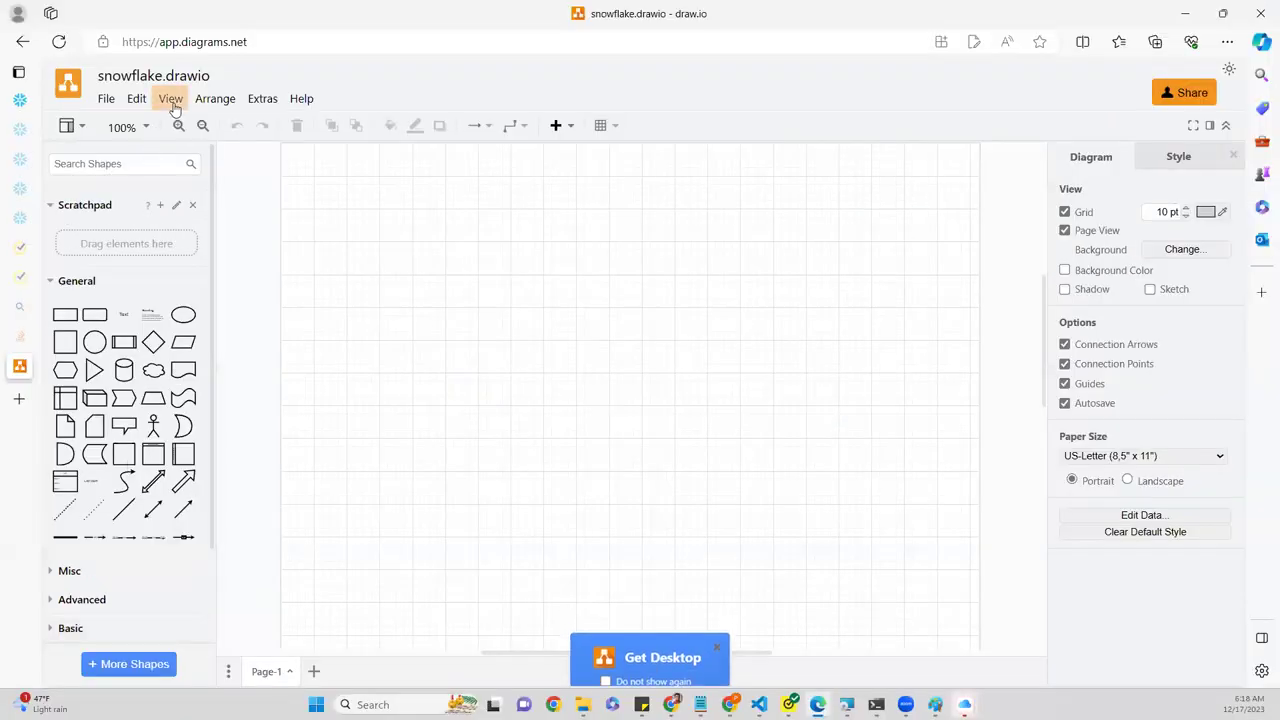
pyautogui.click(171, 100)
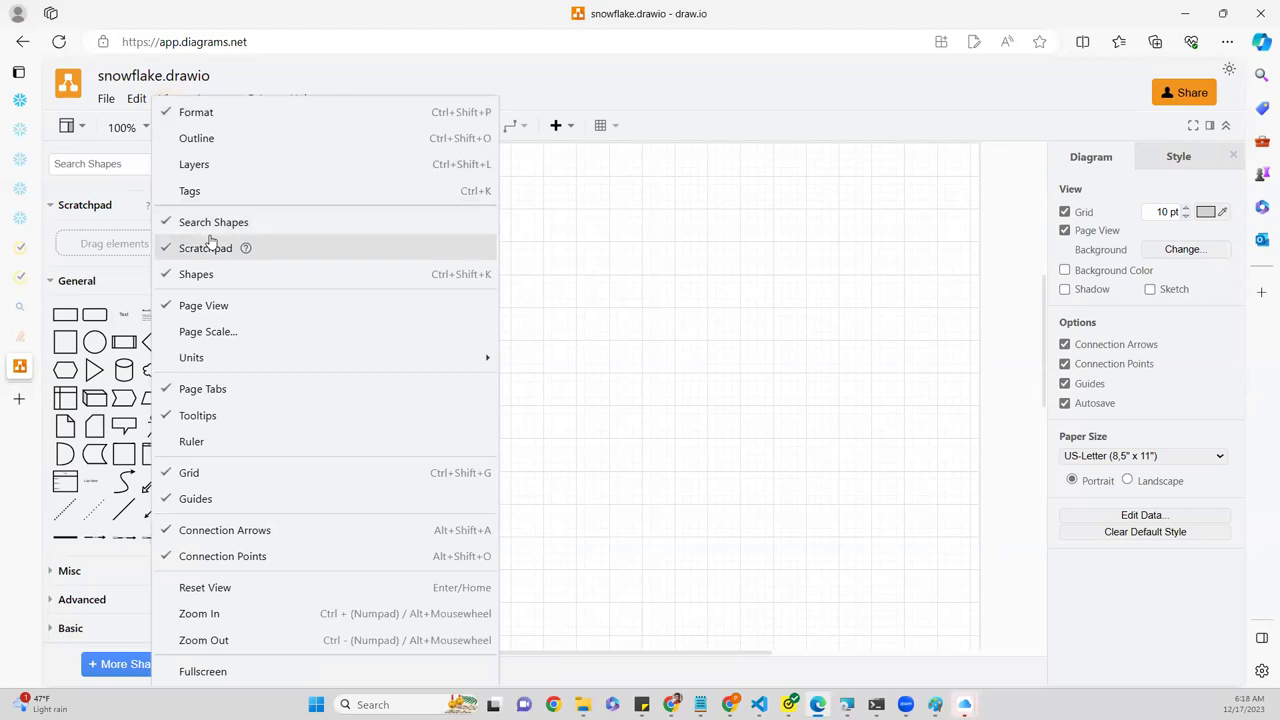
pyautogui.click(167, 305)
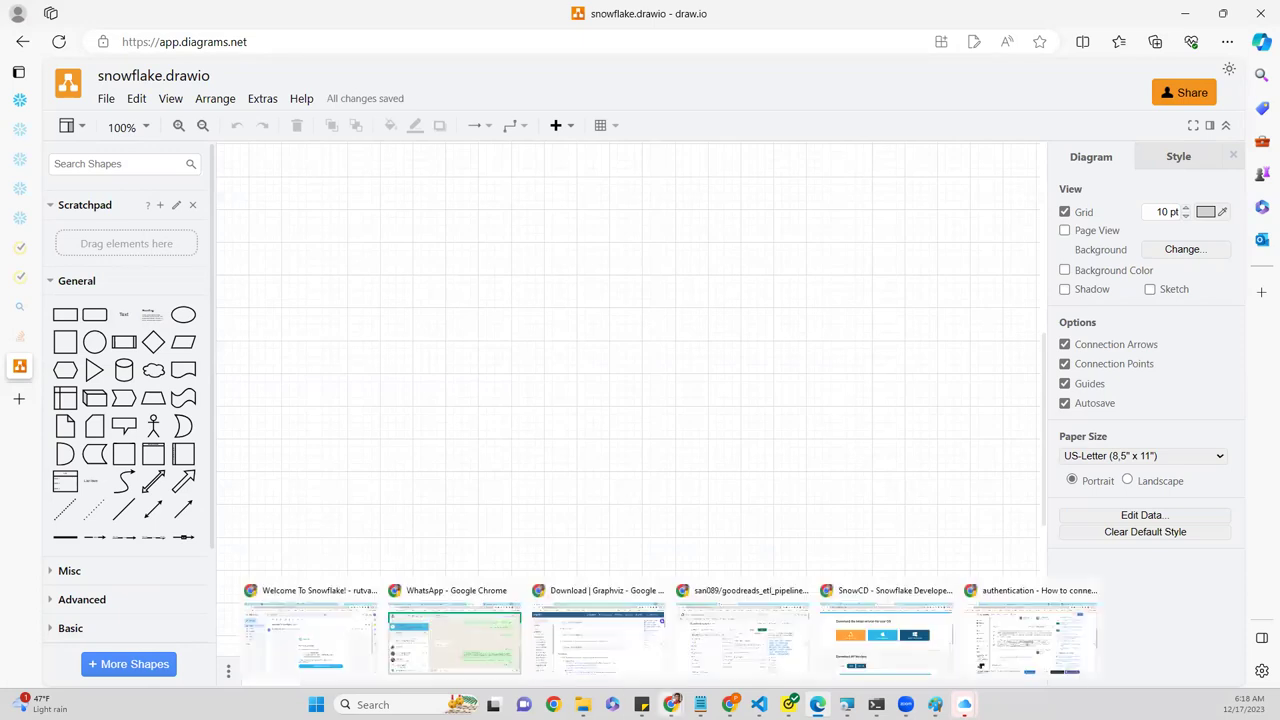
pyautogui.moveTo(759, 704)
pyautogui.moveTo(817, 704)
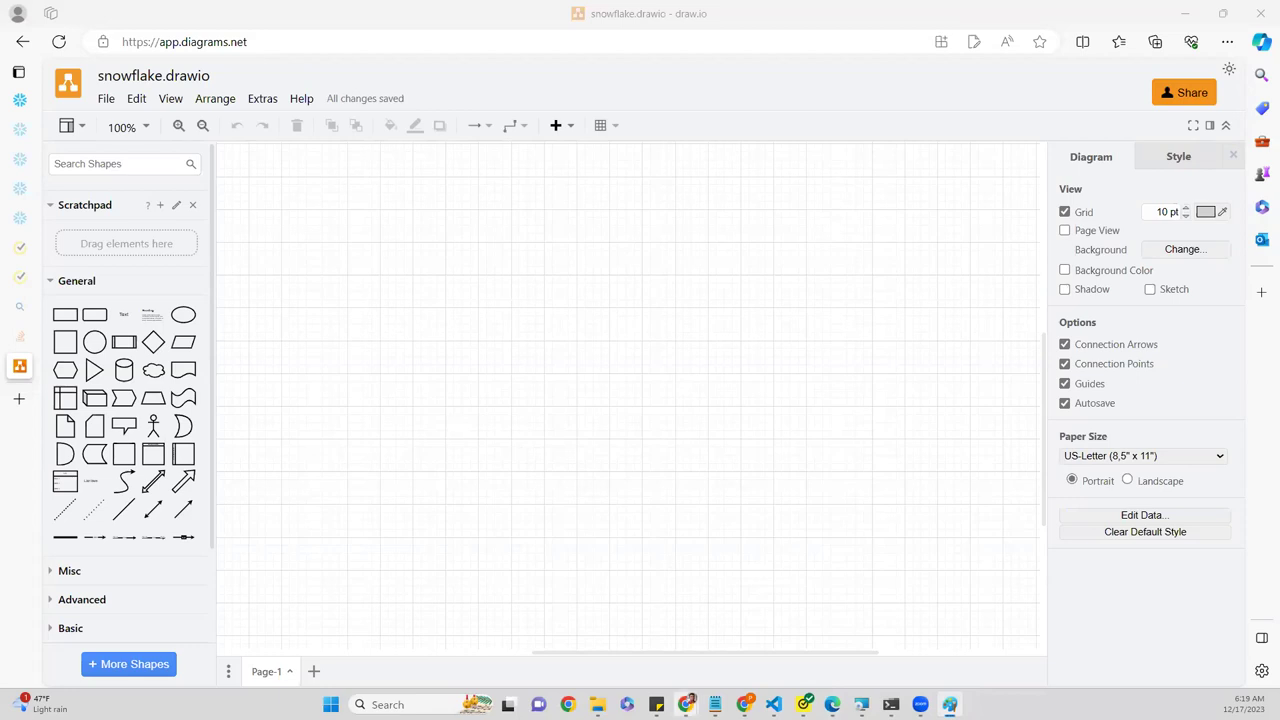
pyautogui.moveTo(744, 704)
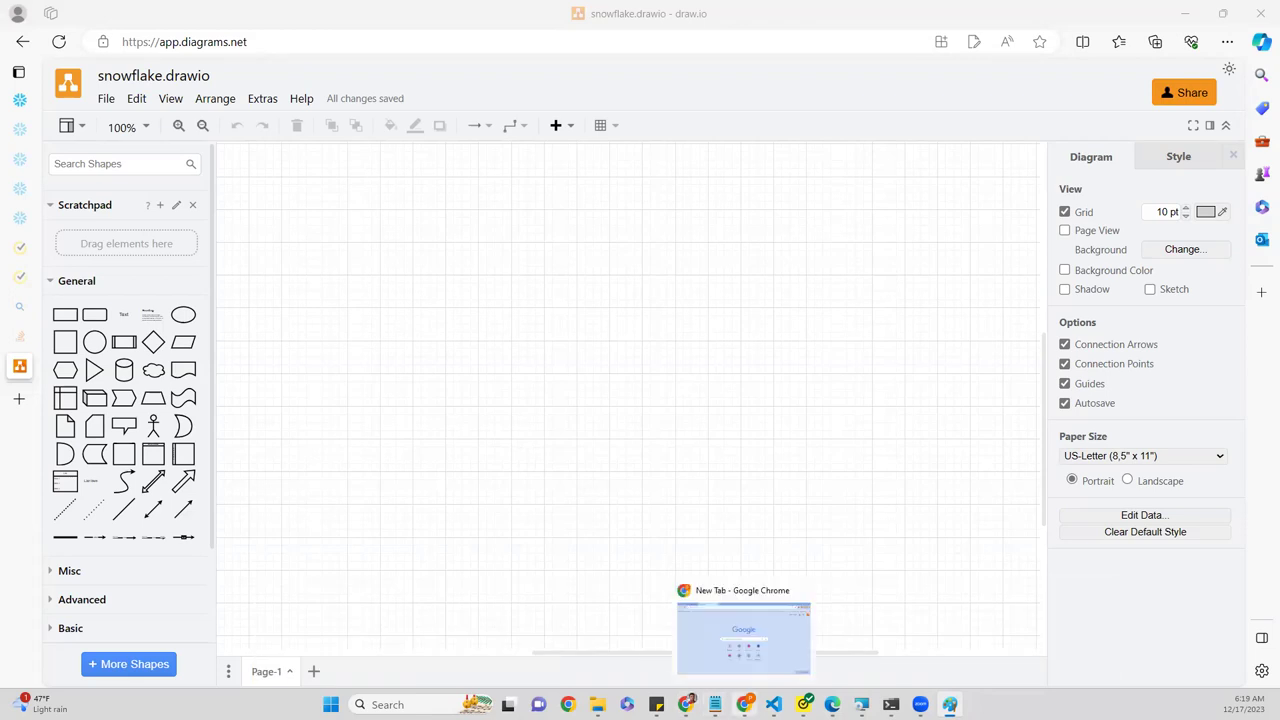
pyautogui.moveTo(686, 704)
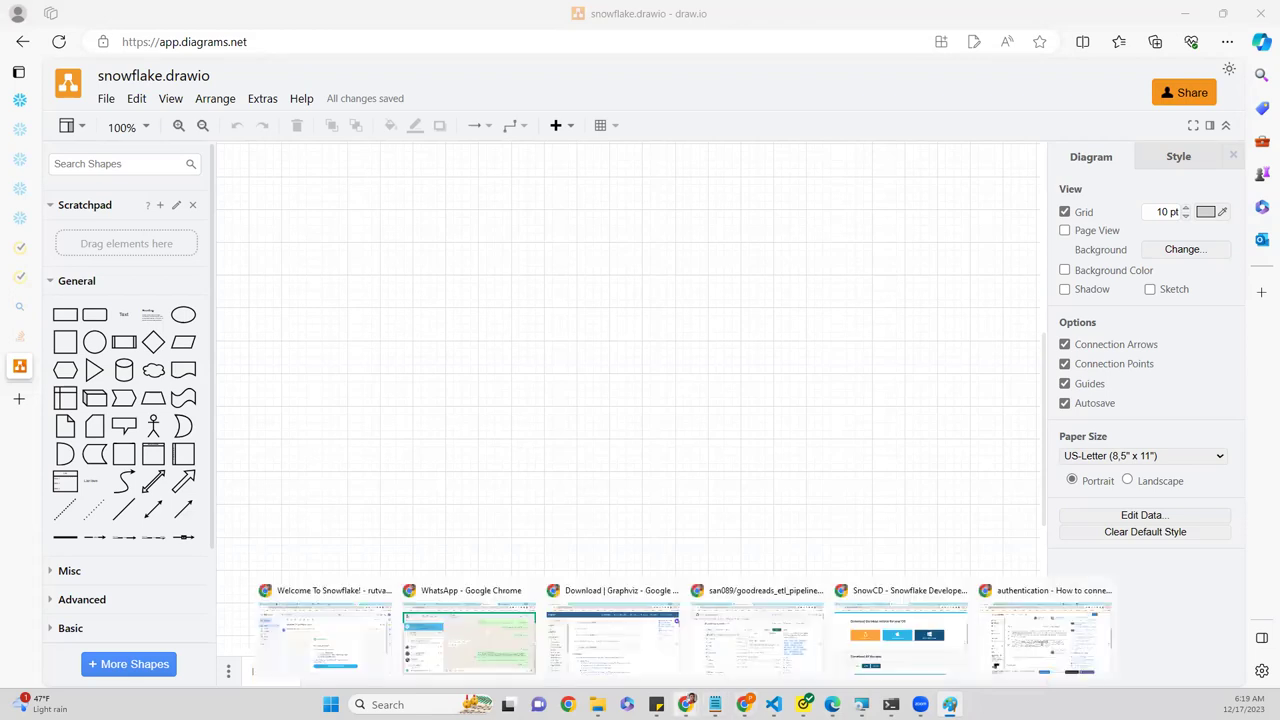
pyautogui.moveTo(832, 704)
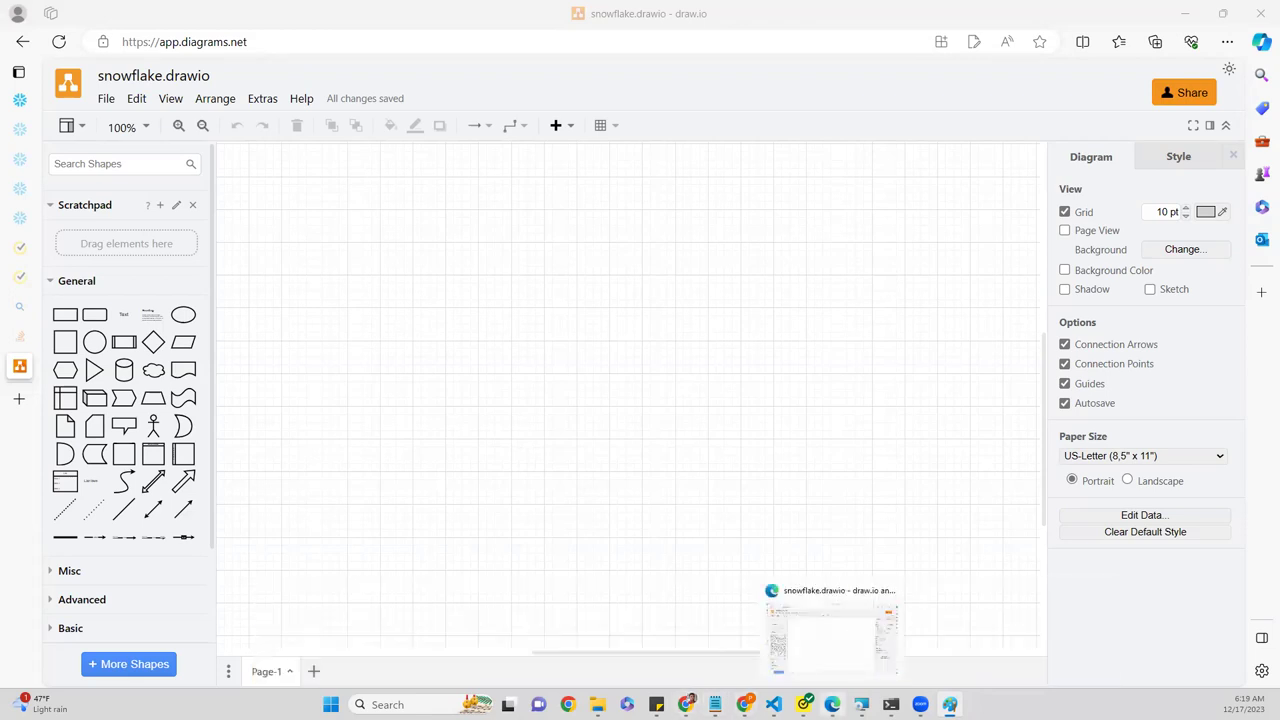
pyautogui.click(828, 630)
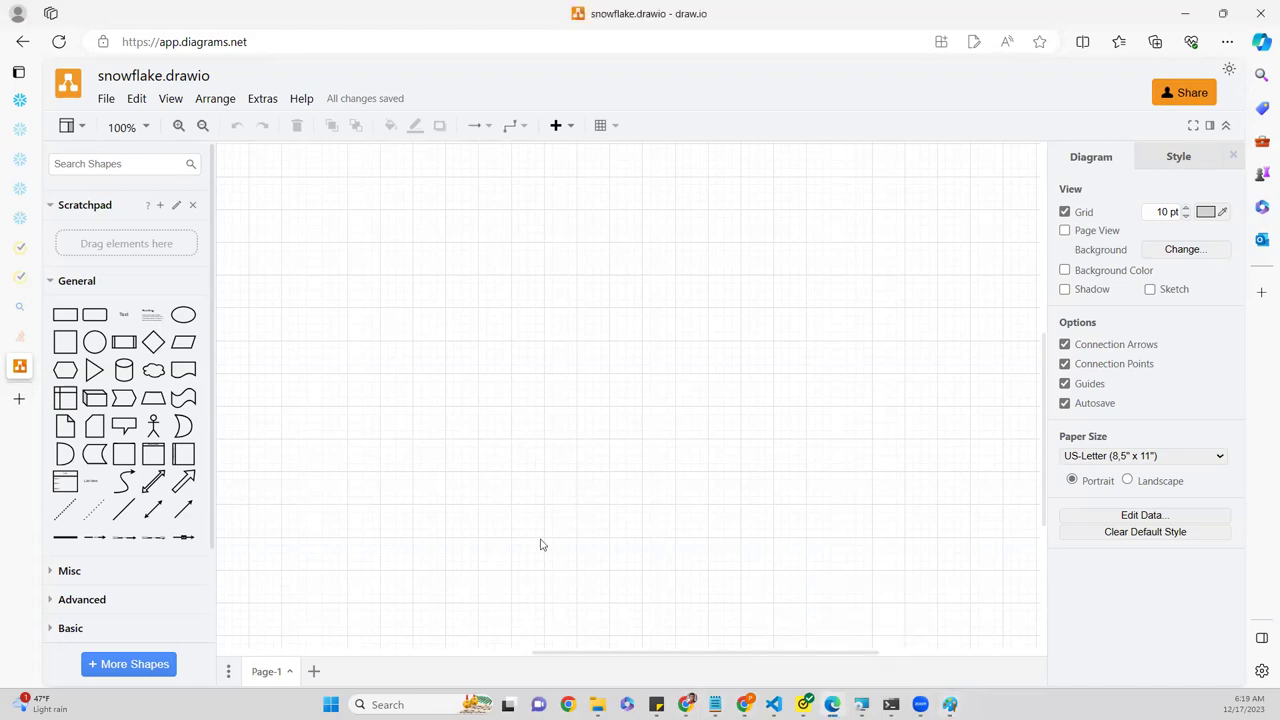
pyautogui.moveTo(686, 704)
pyautogui.moveTo(832, 704)
pyautogui.click(817, 623)
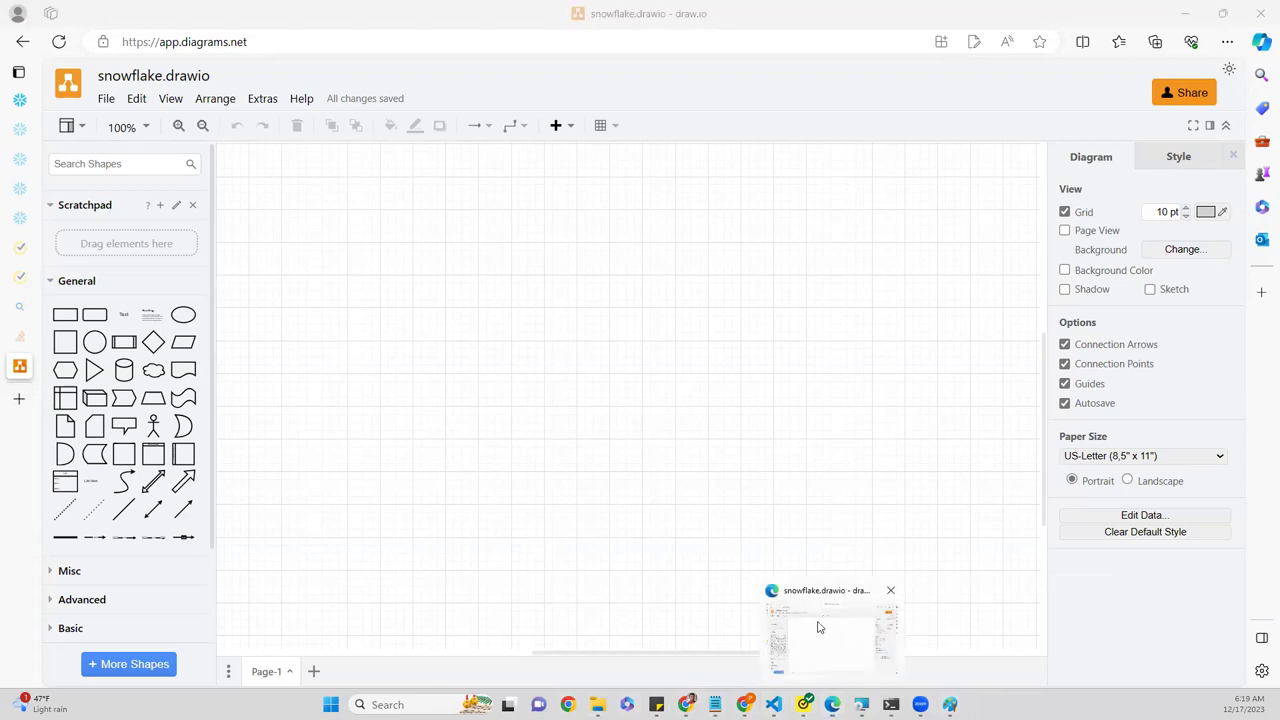
# - Return to the Snowflake BWDATABASE page and switch the active role to SYSADMIN
pyautogui.click(17, 102)
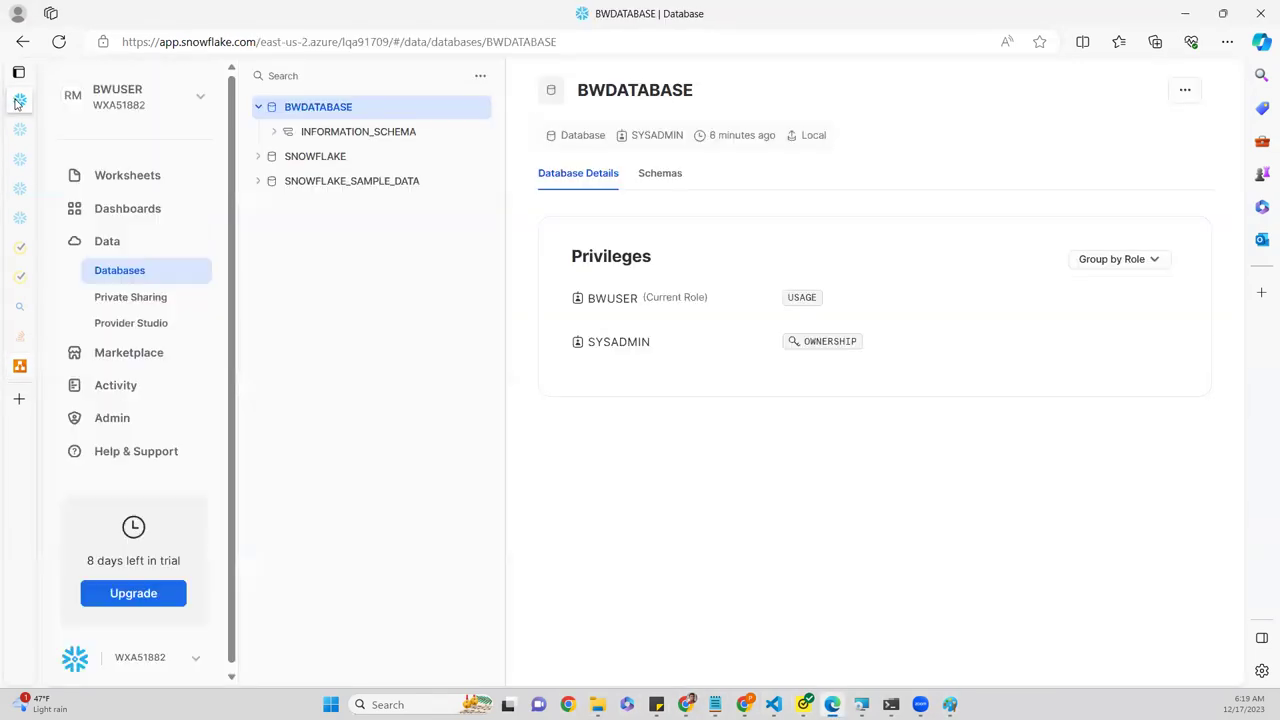
pyautogui.click(201, 100)
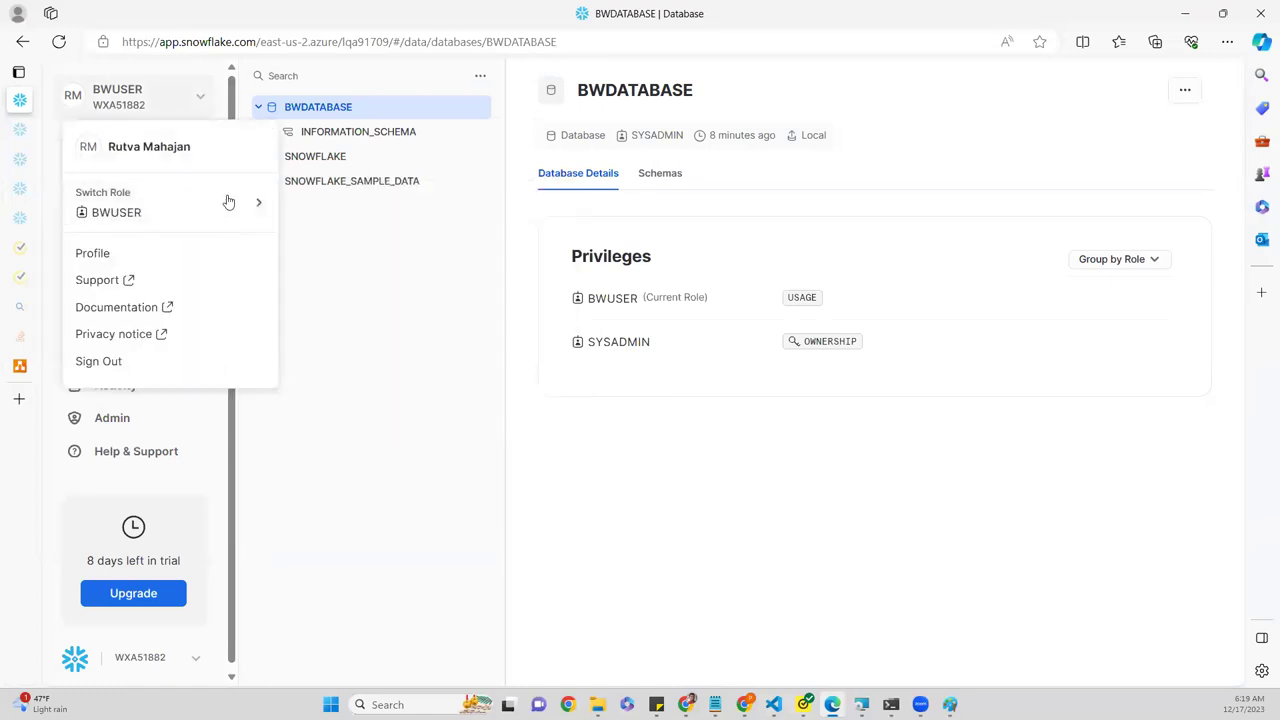
pyautogui.moveTo(237, 206)
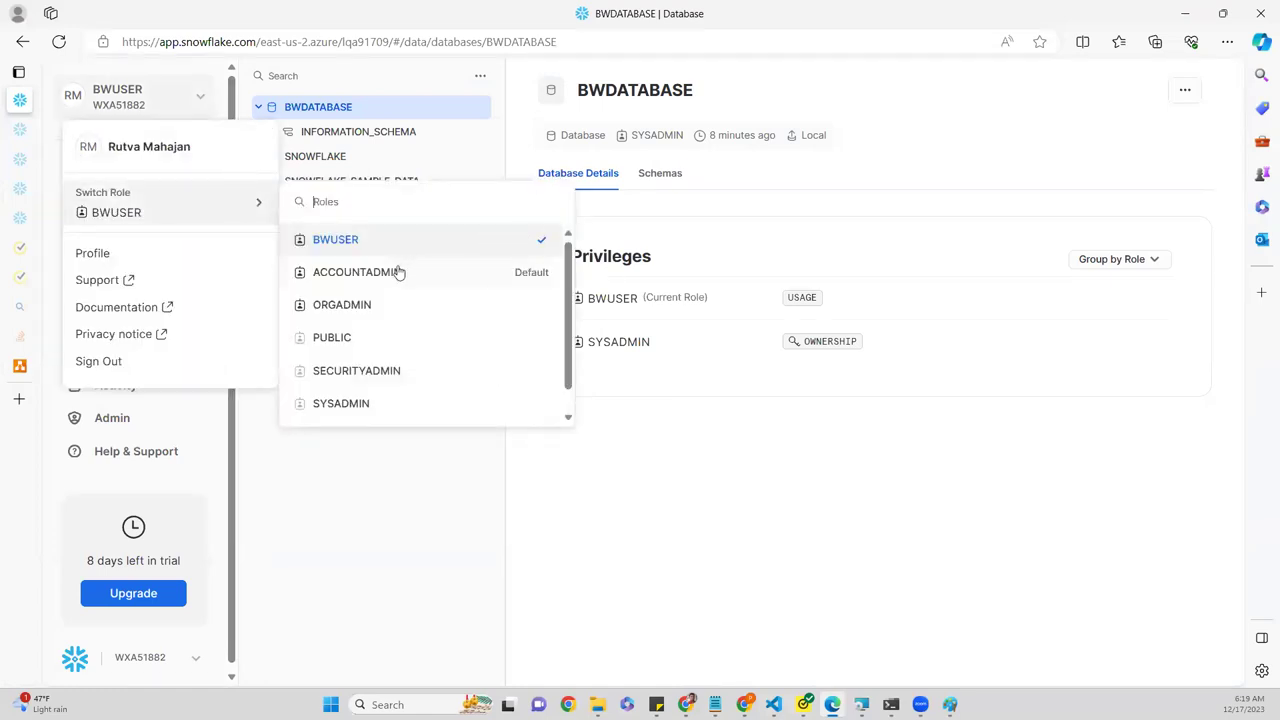
pyautogui.click(340, 403)
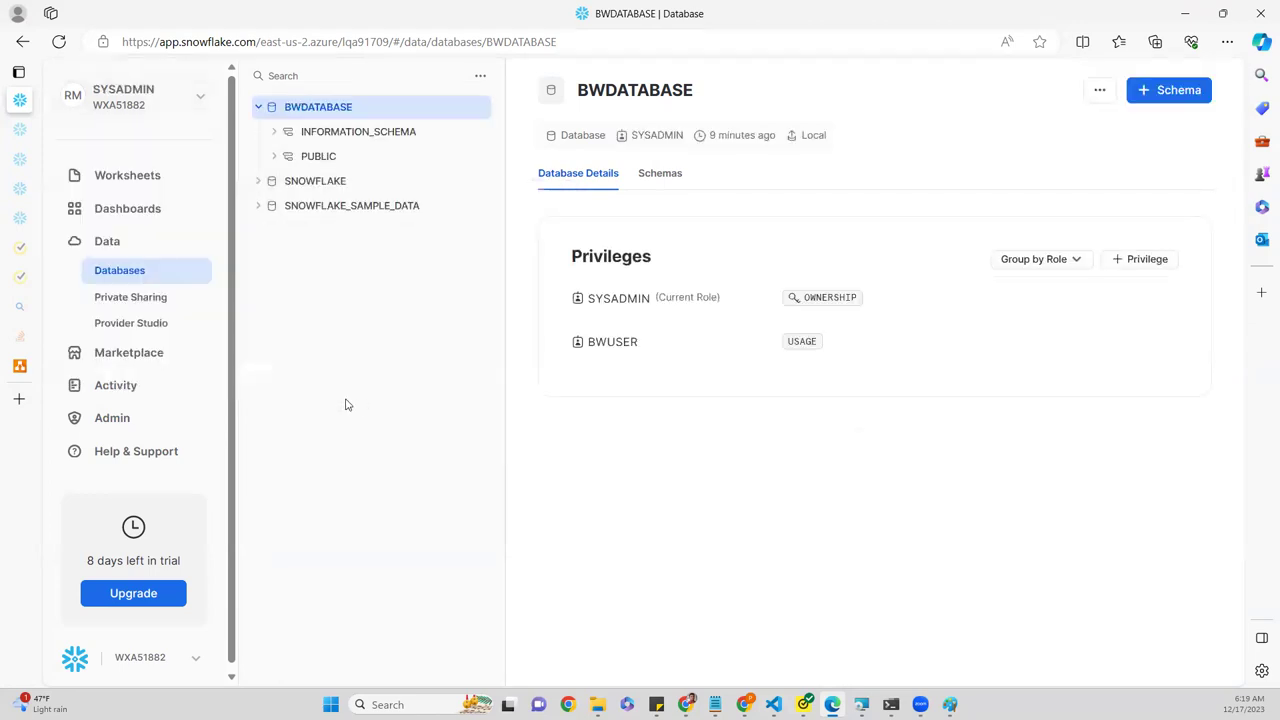
# - Open the Users & Roles administration page and switch the active role to USERADMIN
pyautogui.click(112, 418)
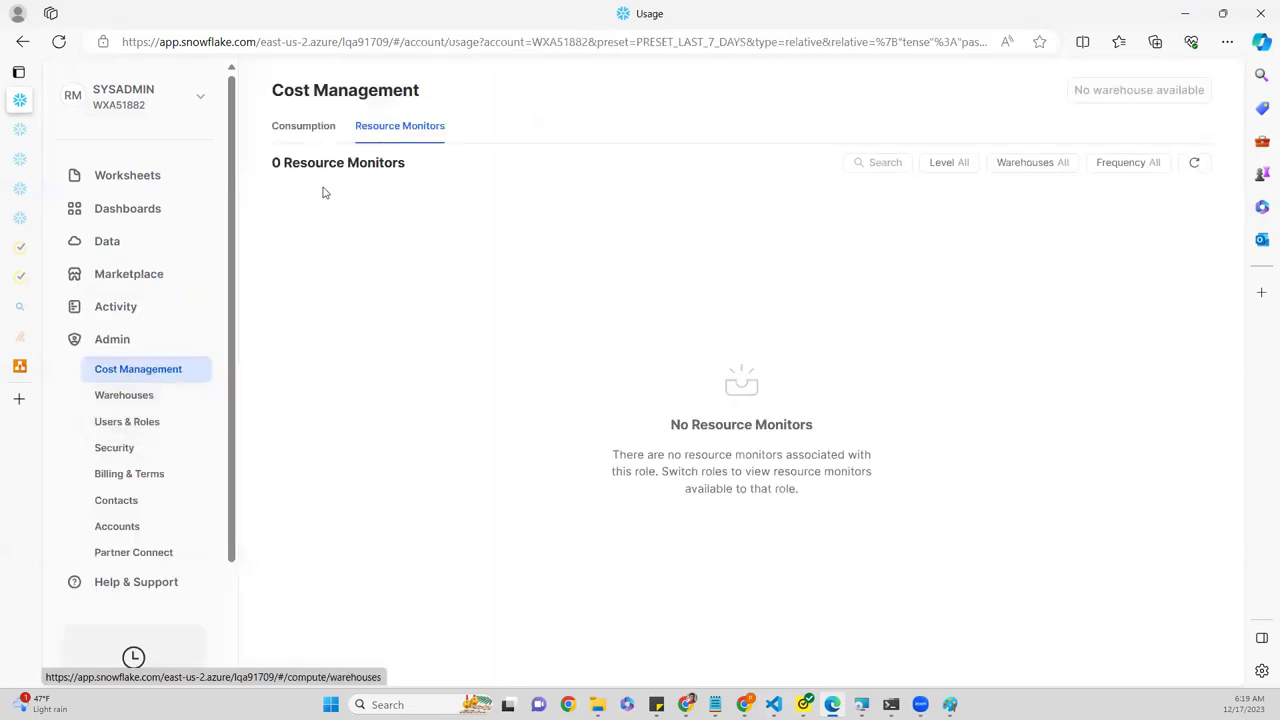
pyautogui.click(129, 424)
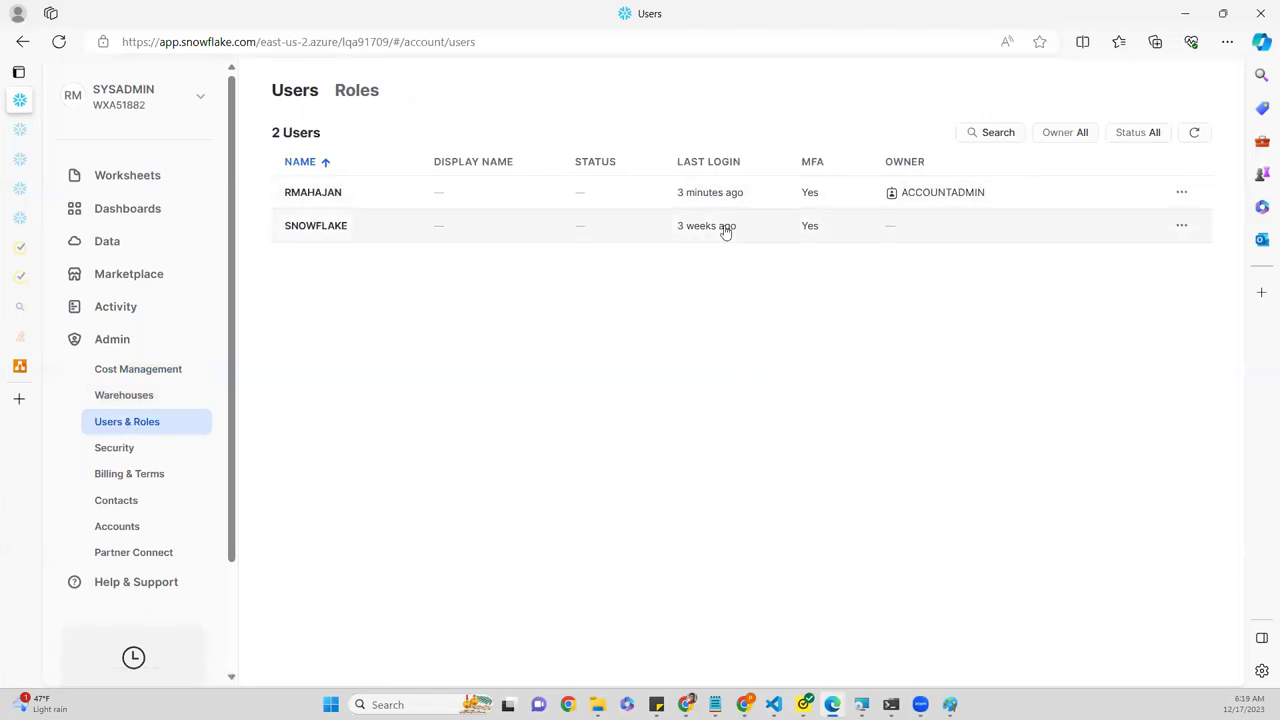
pyautogui.click(182, 101)
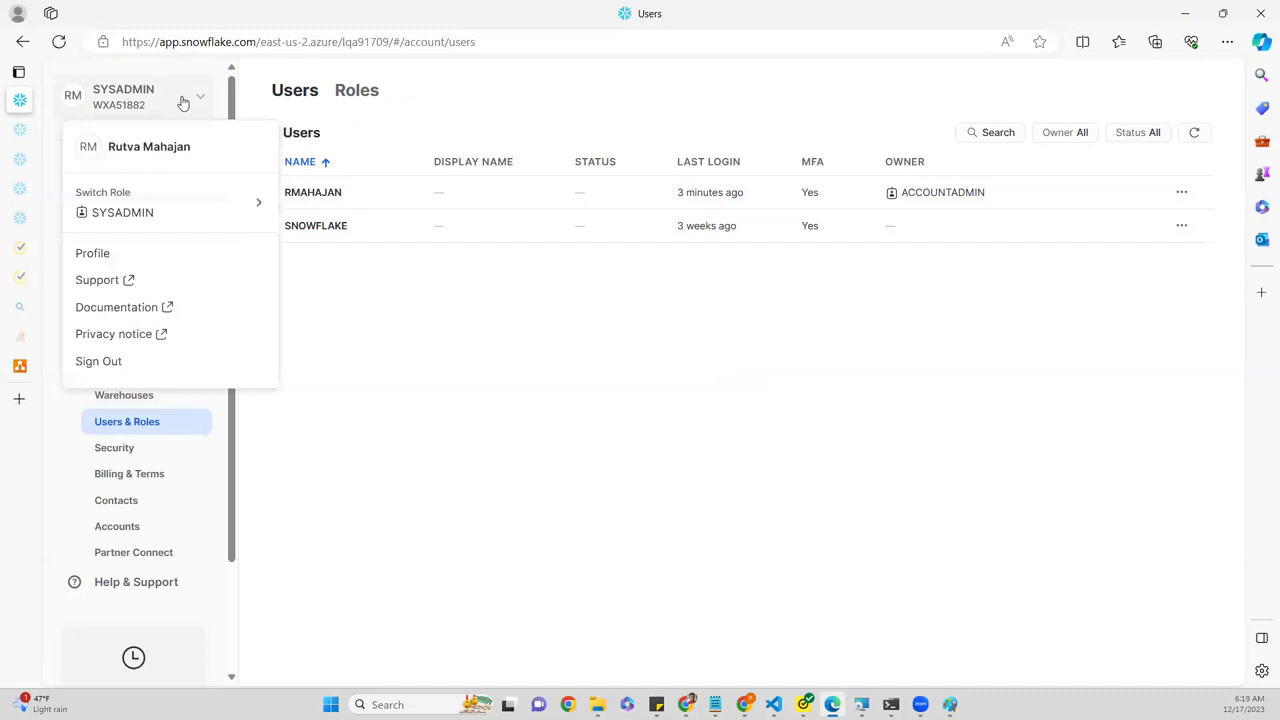
pyautogui.moveTo(214, 208)
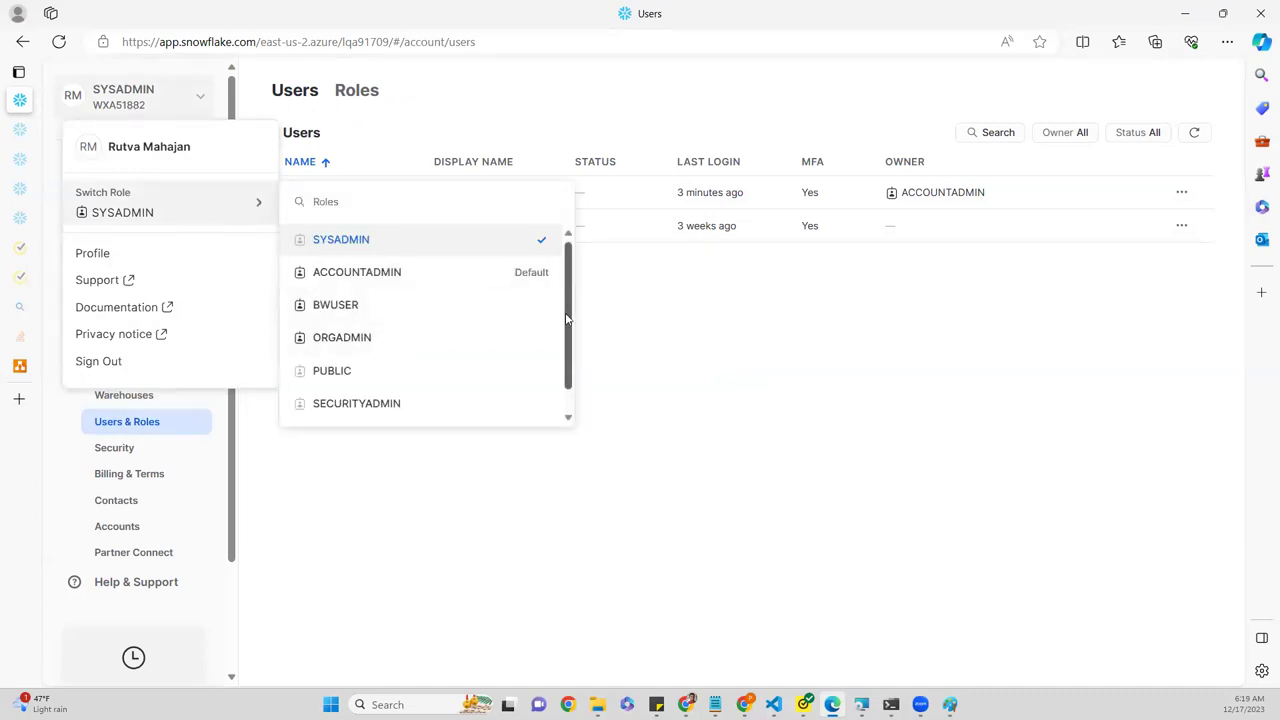
pyautogui.moveTo(566, 318); pyautogui.dragTo(571, 342)
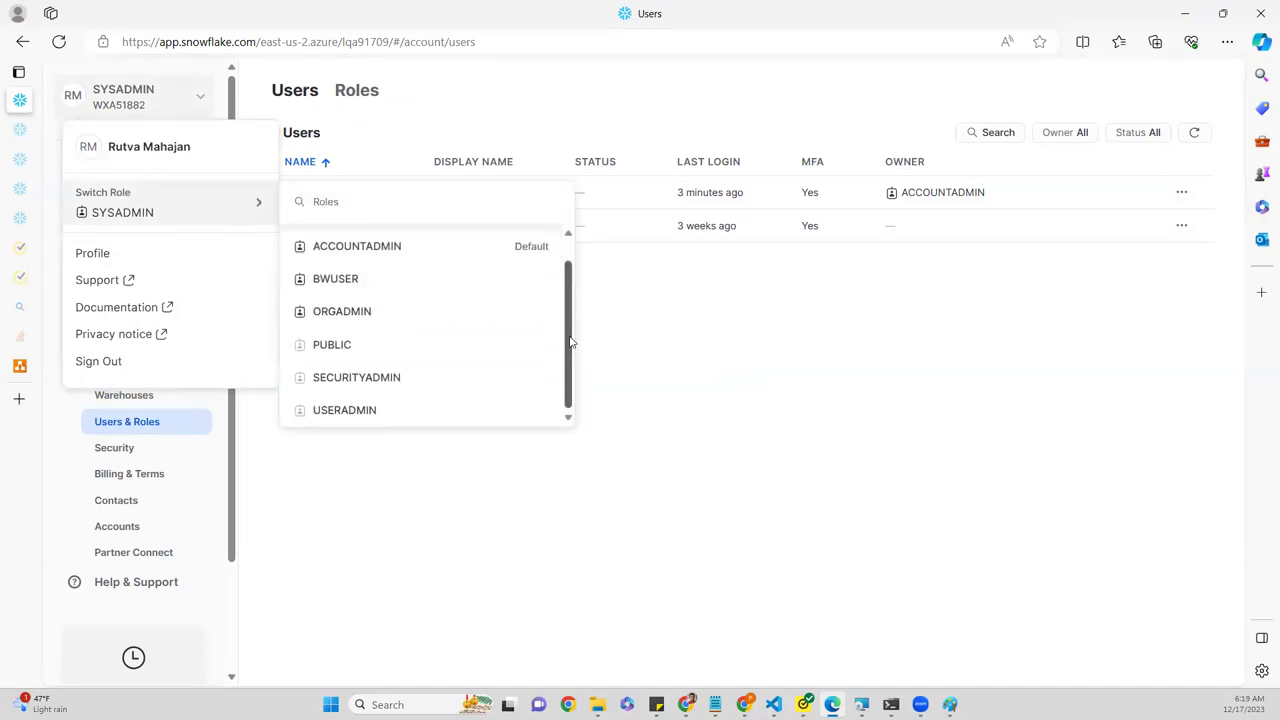
pyautogui.click(377, 410)
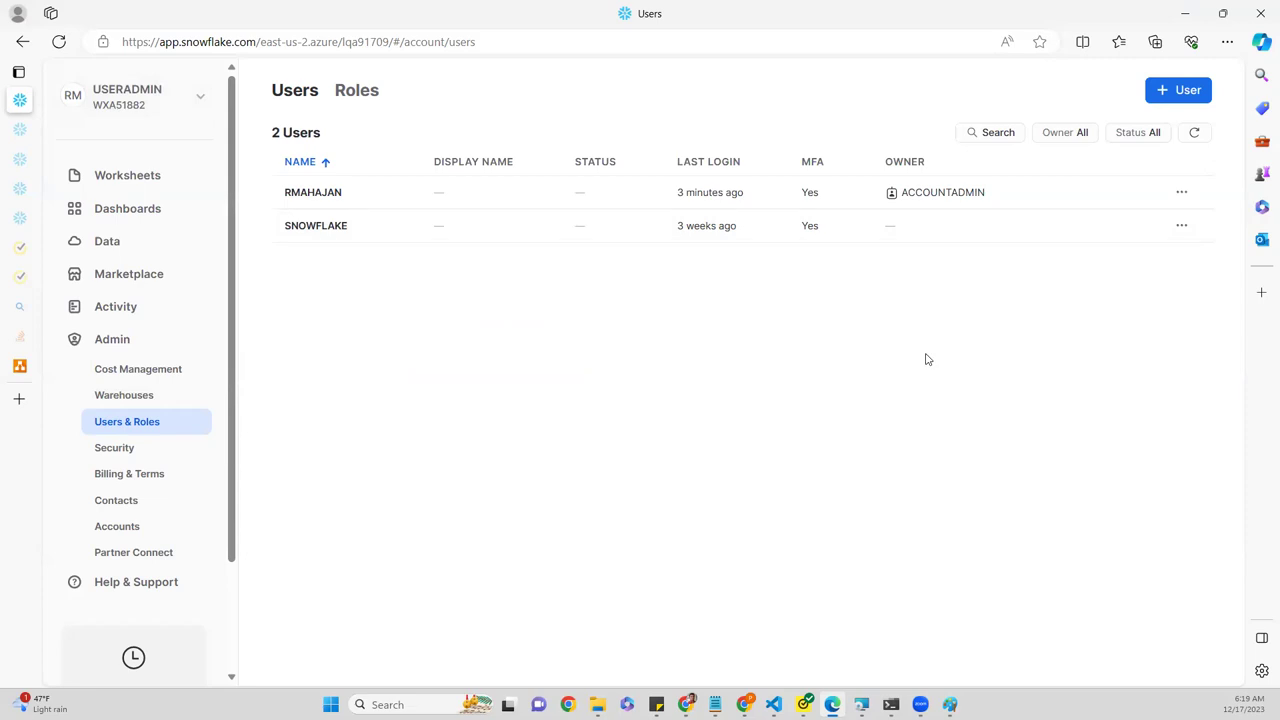
# - Start a new user with the user name BWReadUser and fill in the user's saved e-mail address
pyautogui.click(1173, 90)
pyautogui.click(573, 214)
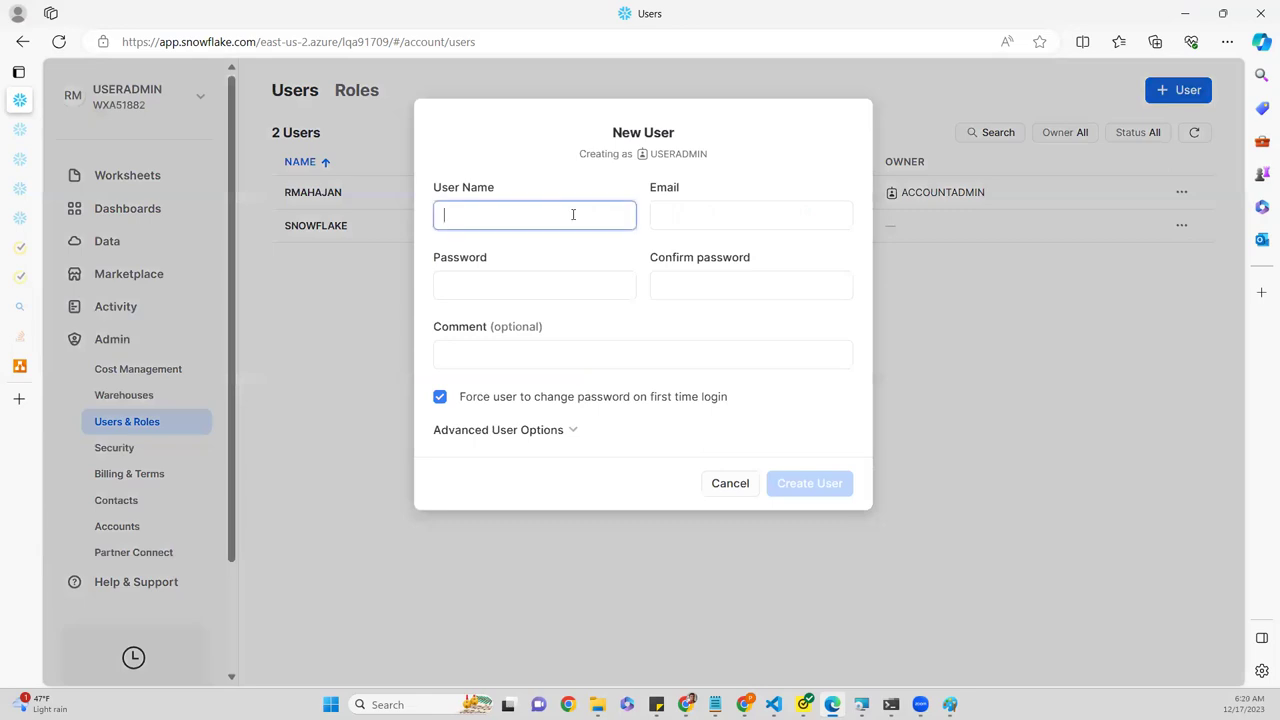
pyautogui.write('BW')
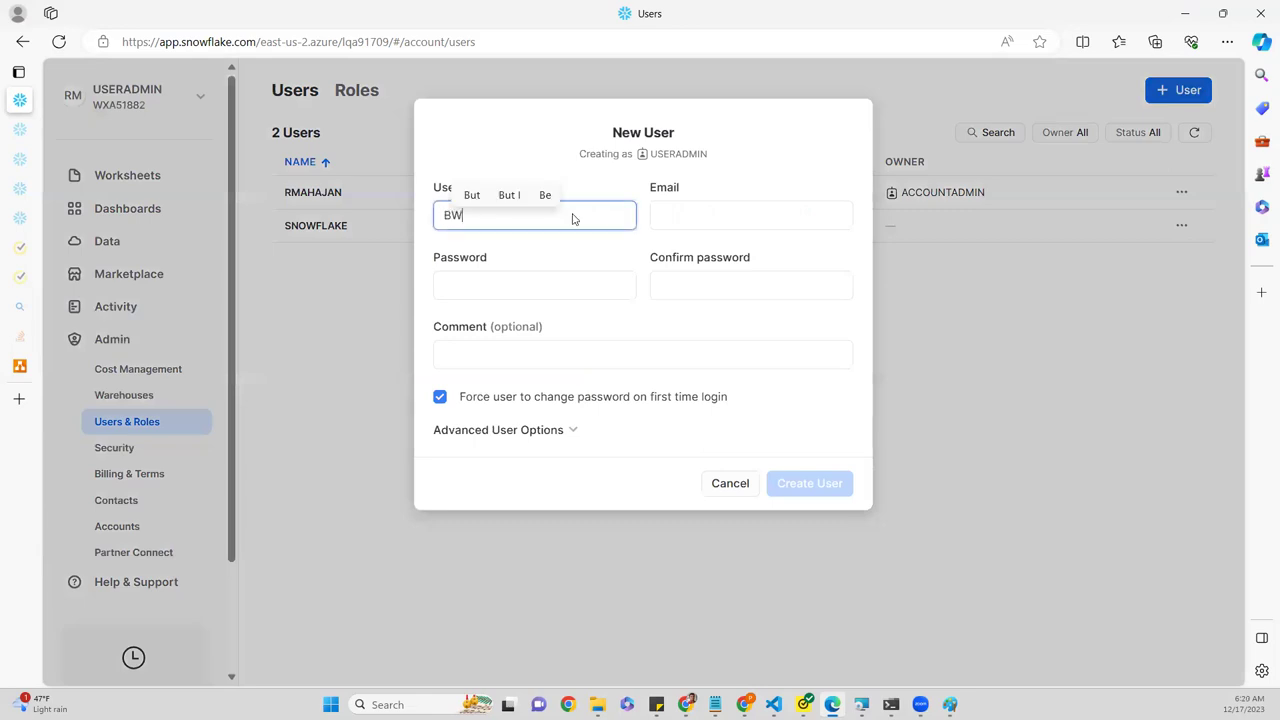
pyautogui.write('U')
pyautogui.press('BackSpace')
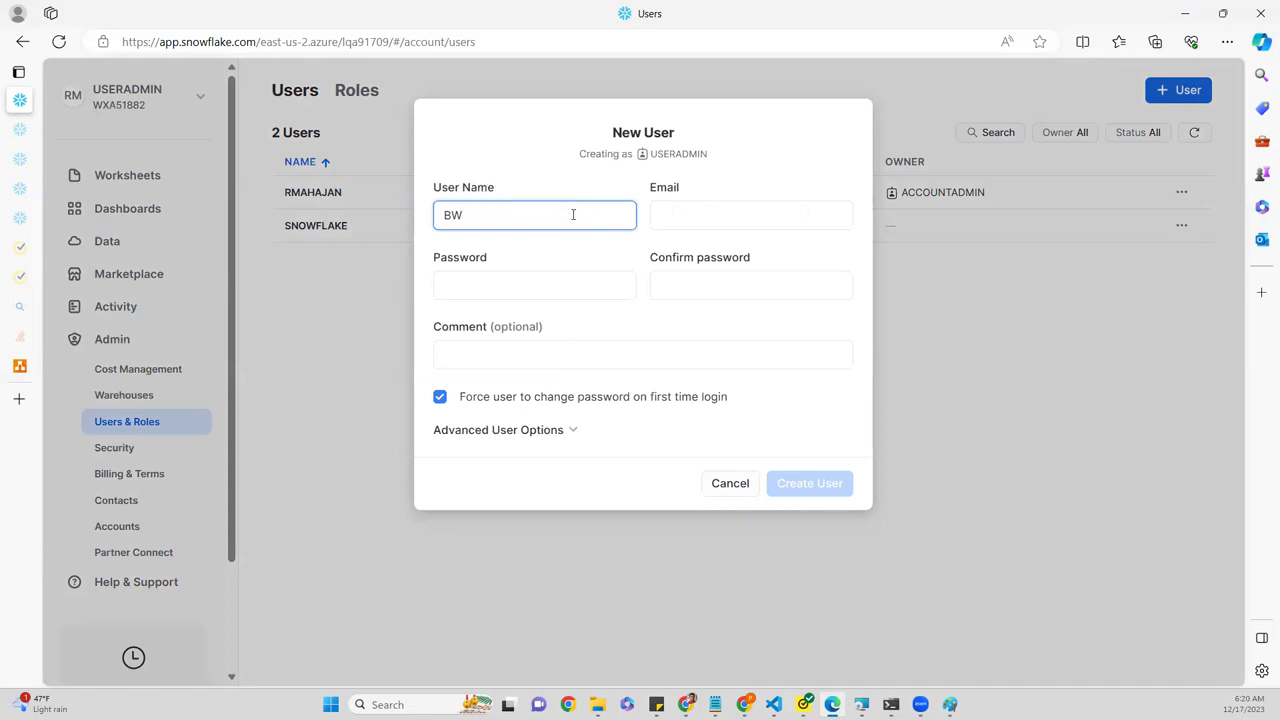
pyautogui.write('ReadUser')
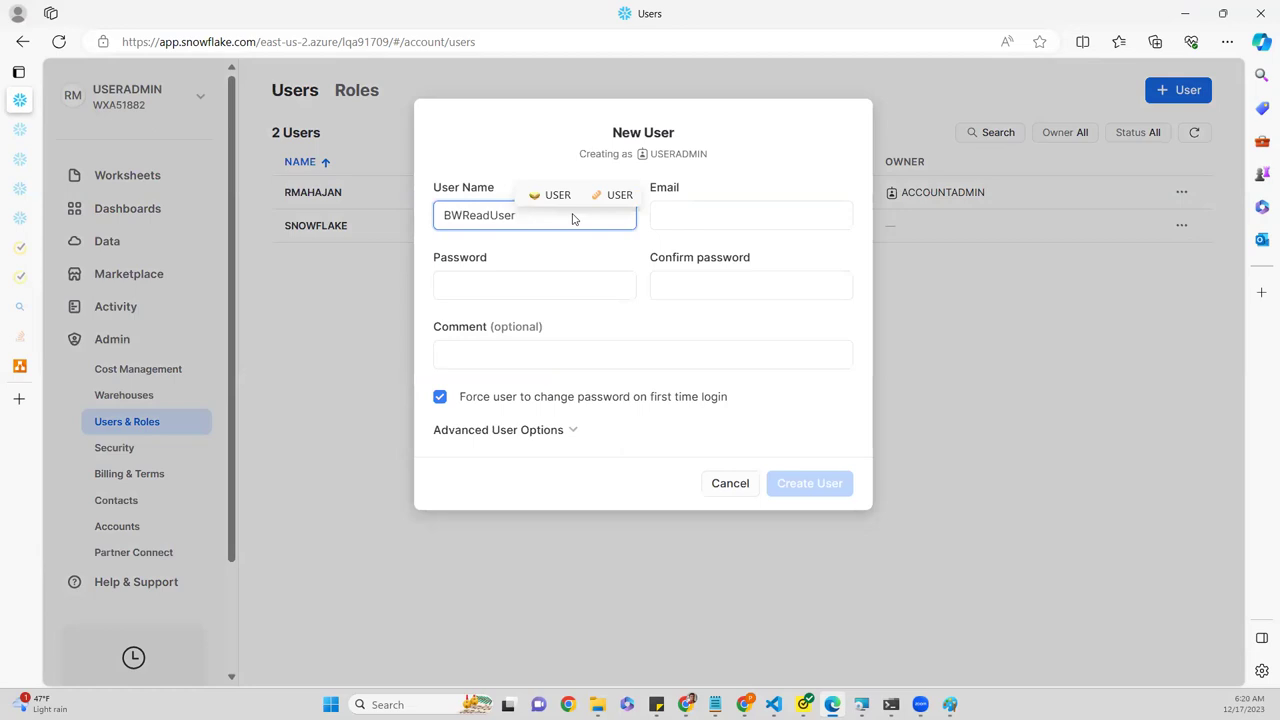
pyautogui.click(700, 215)
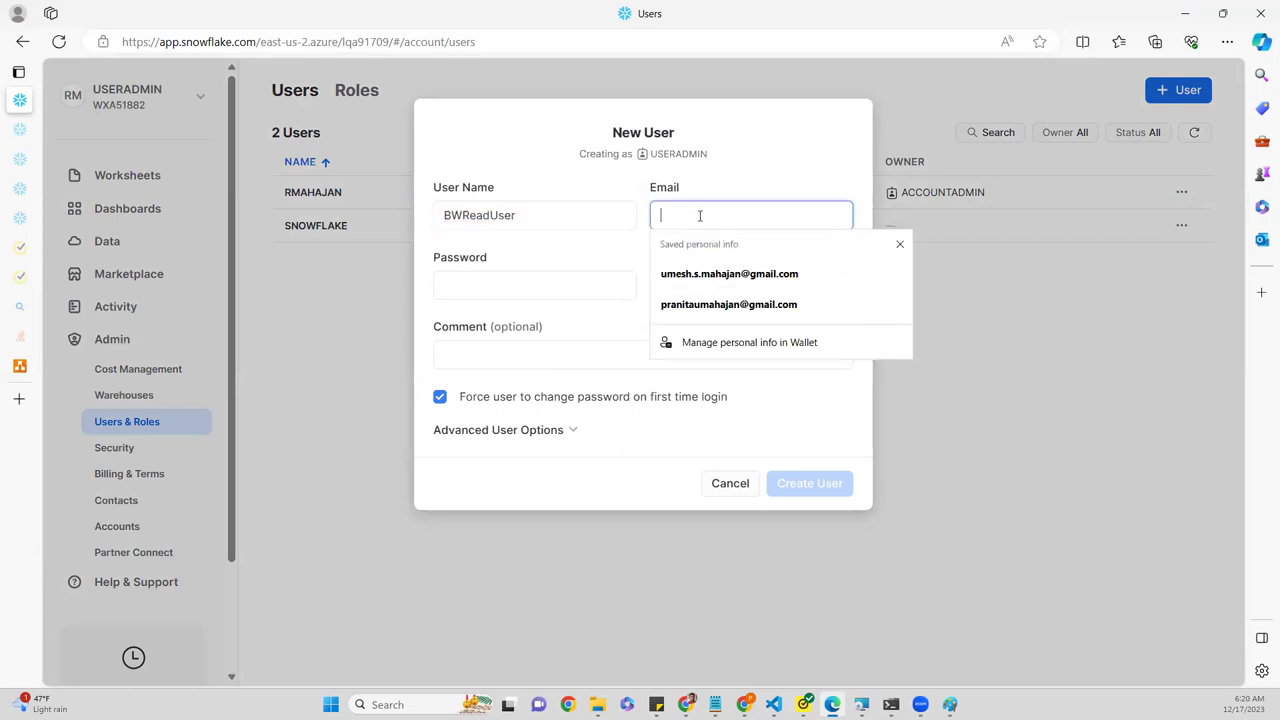
pyautogui.click(714, 273)
# - Enter the new user's account password and repeat it in the password confirmation
pyautogui.click(523, 283)
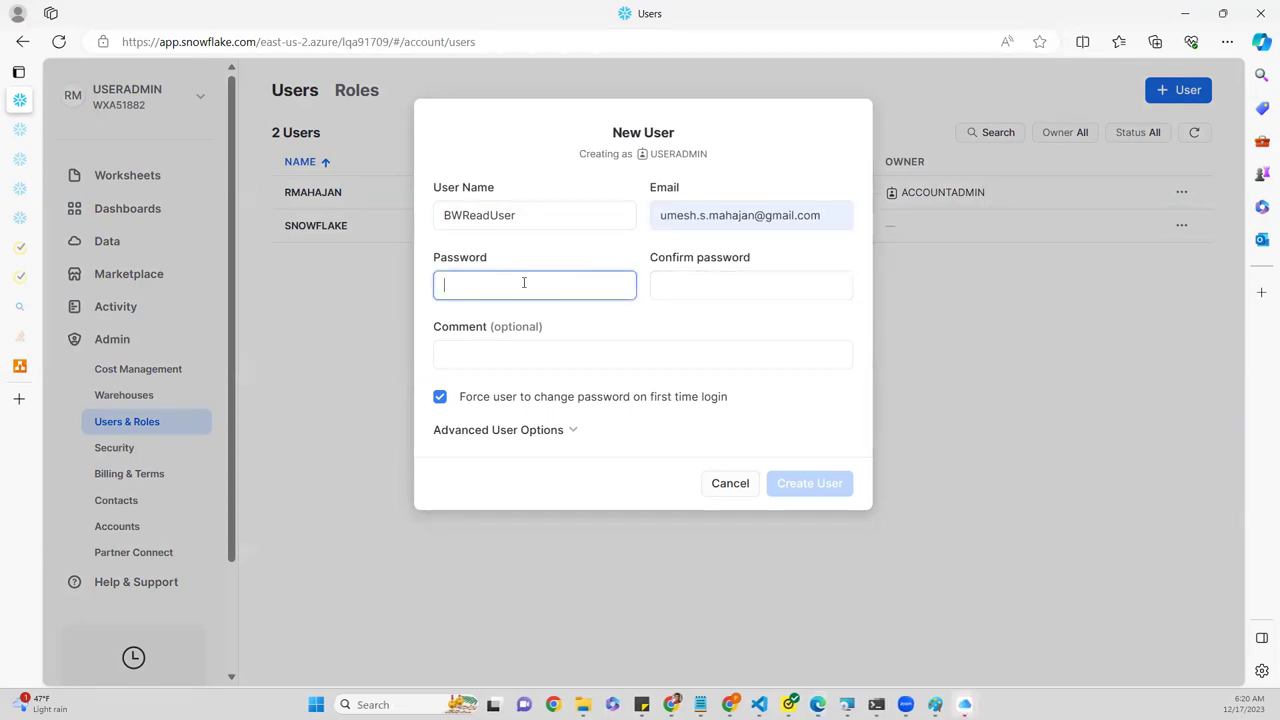
pyautogui.write('•••')
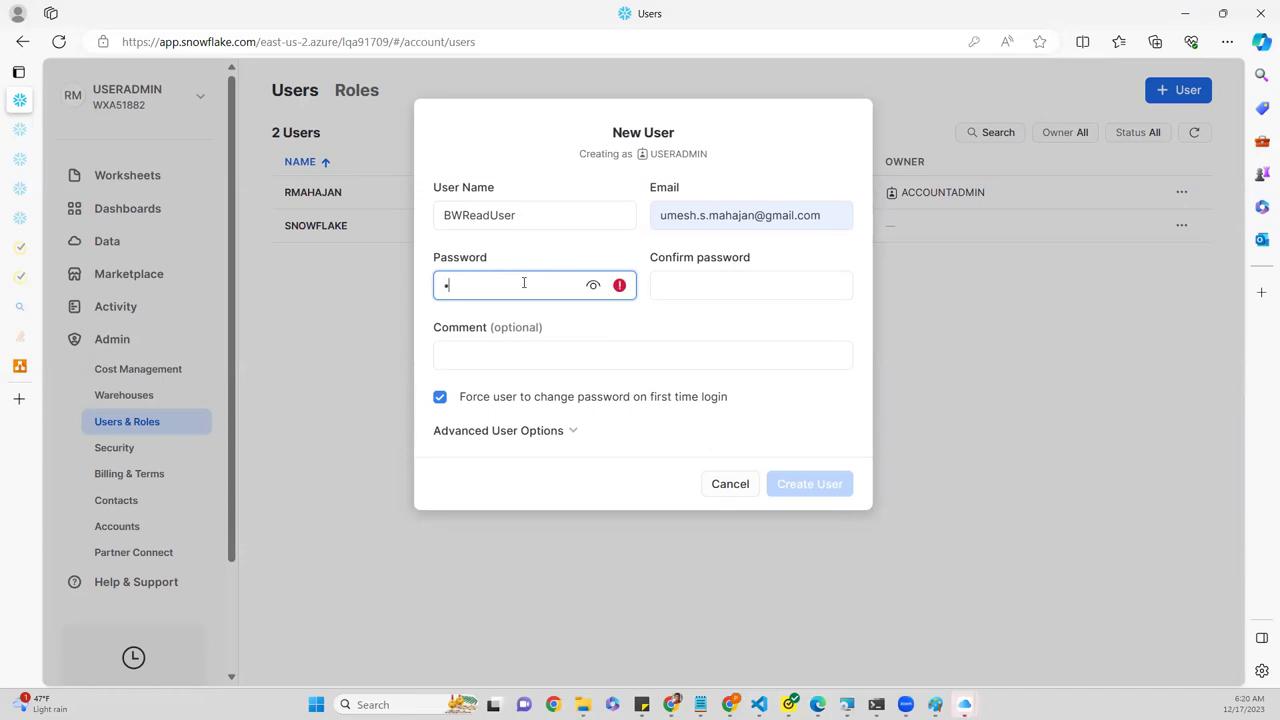
pyautogui.write('•••')
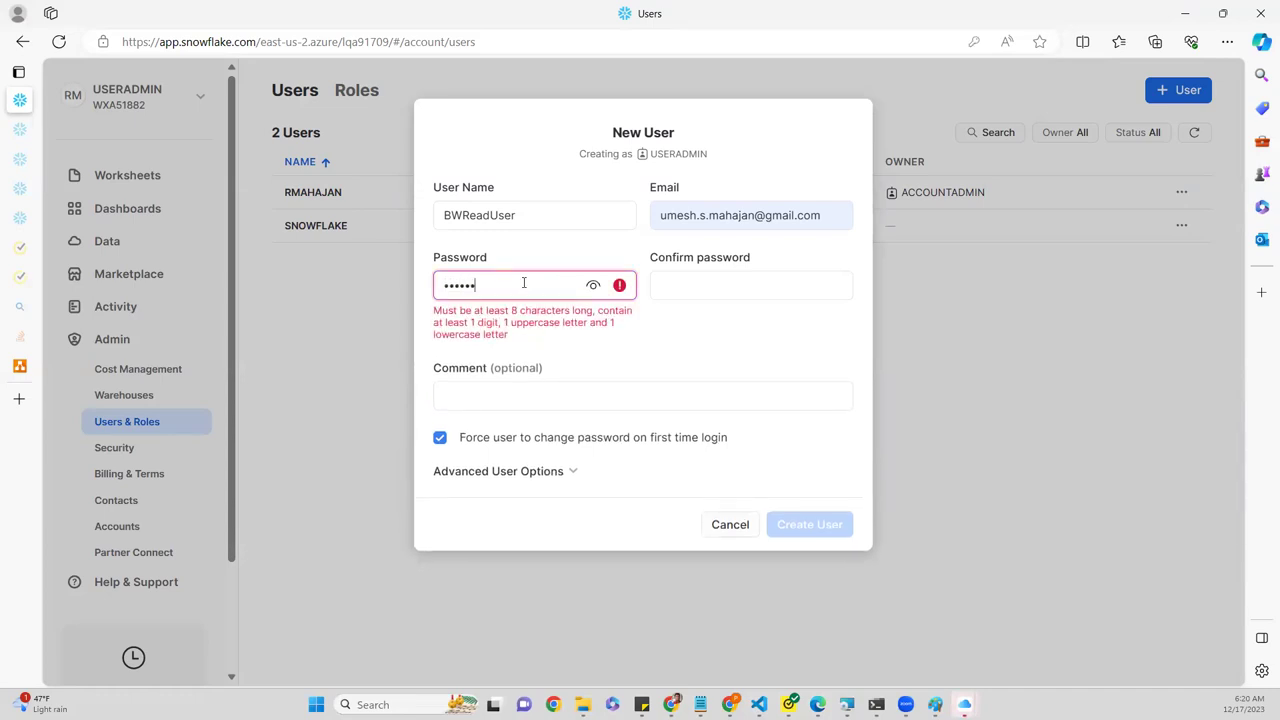
pyautogui.press('BackSpace')
pyautogui.press('BackSpace')
pyautogui.press('BackSpace')
pyautogui.press('BackSpace')
pyautogui.write('••')
pyautogui.press('BackSpace')
pyautogui.press('BackSpace')
pyautogui.write('••••••••••••••')
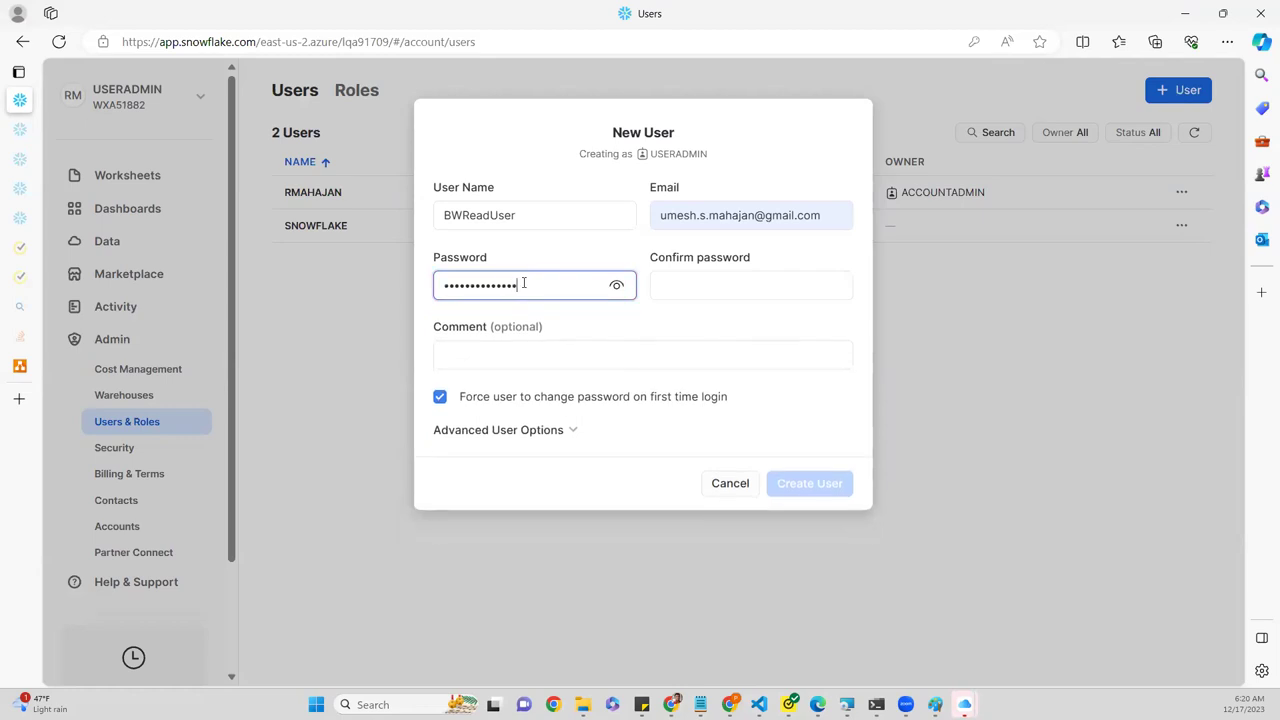
pyautogui.click(682, 287)
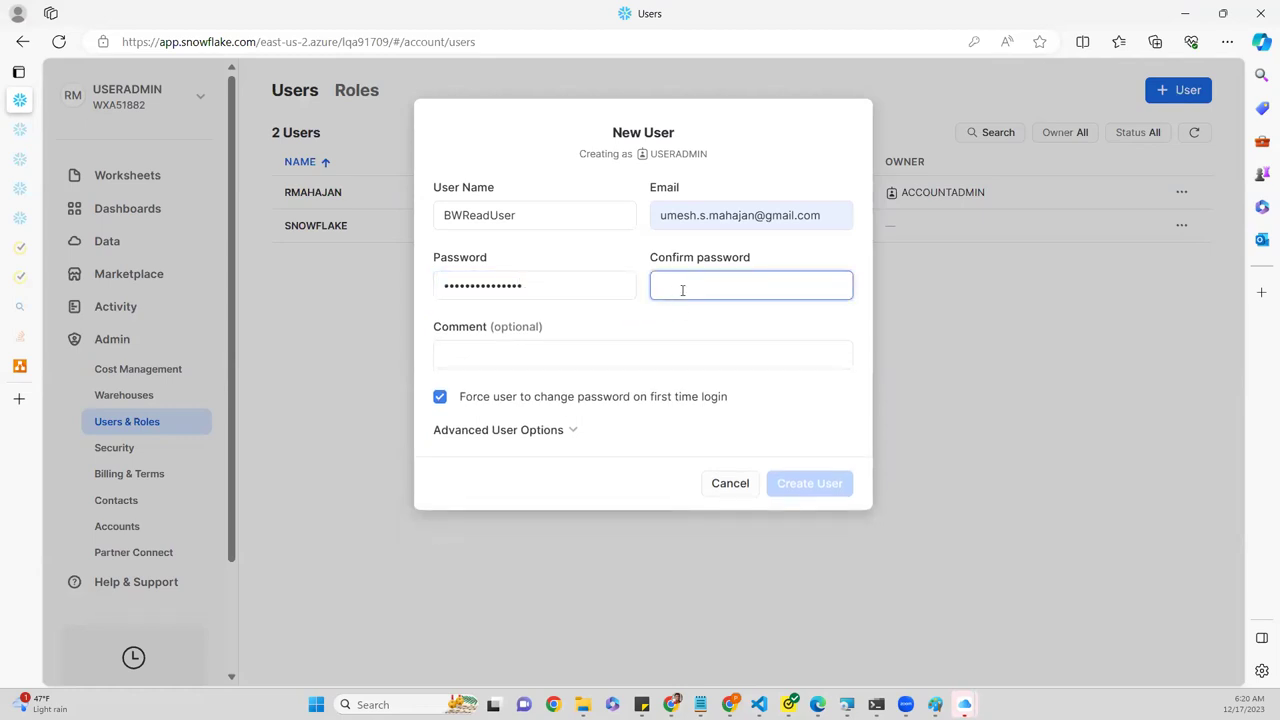
pyautogui.write('•••••••••')
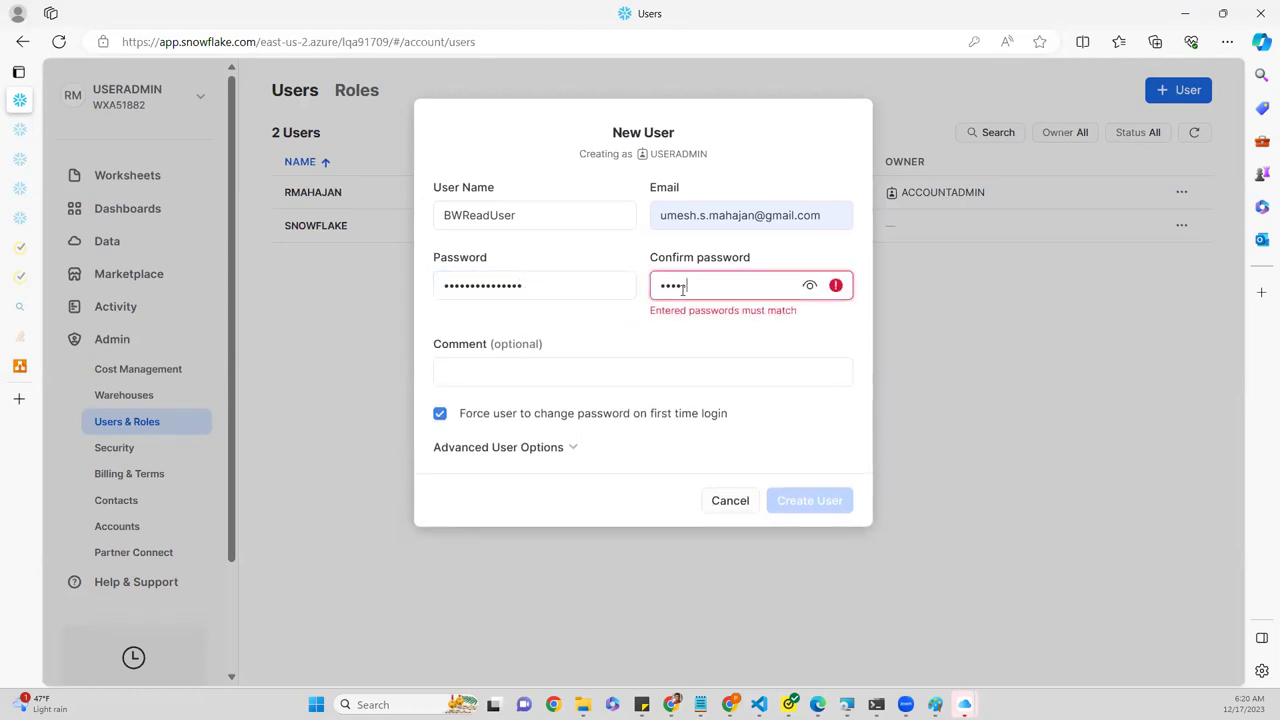
pyautogui.write('••••••')
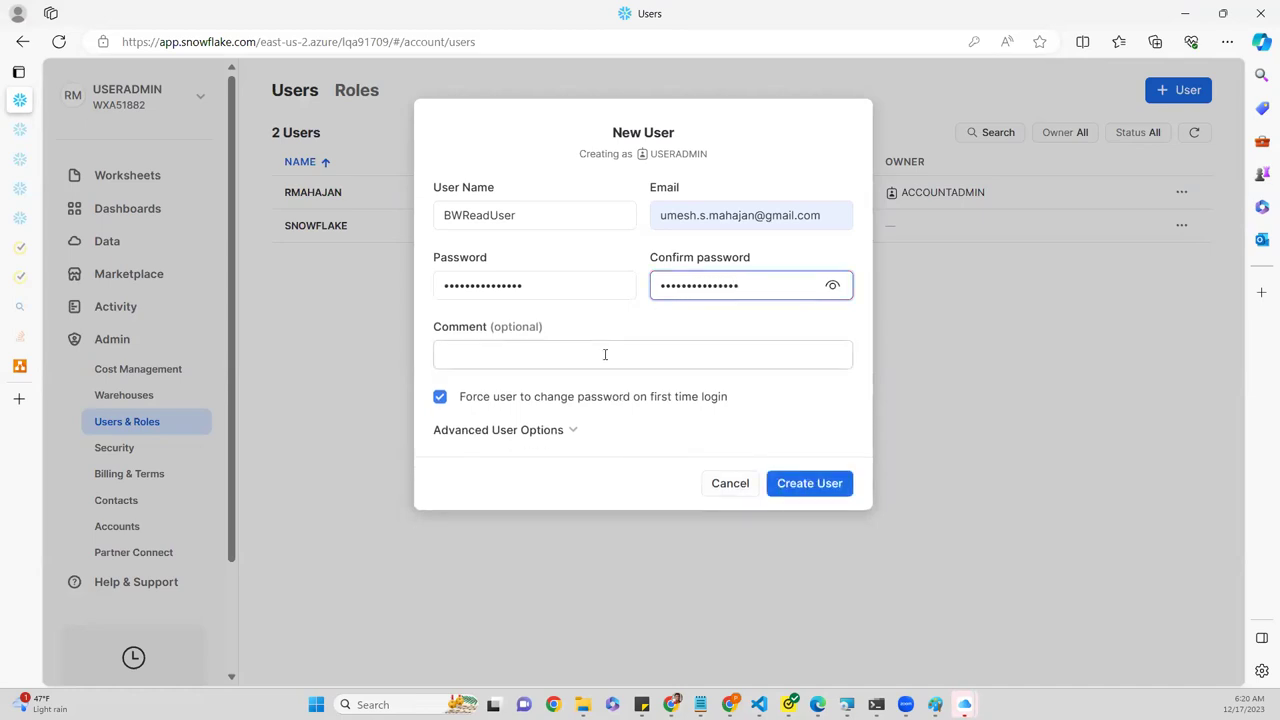
# - Expand the advanced options for the new user and dismiss the browser's offer to save the password
pyautogui.click(575, 437)
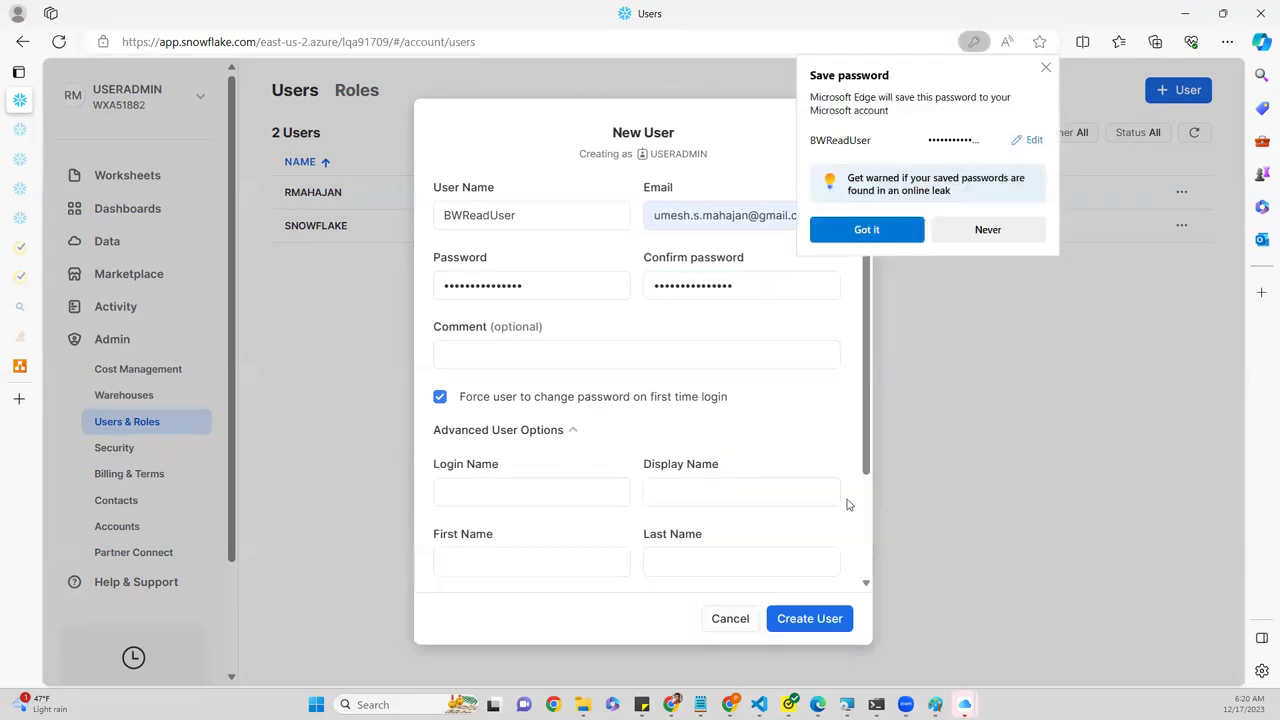
pyautogui.scroll(-3, 850, 480)
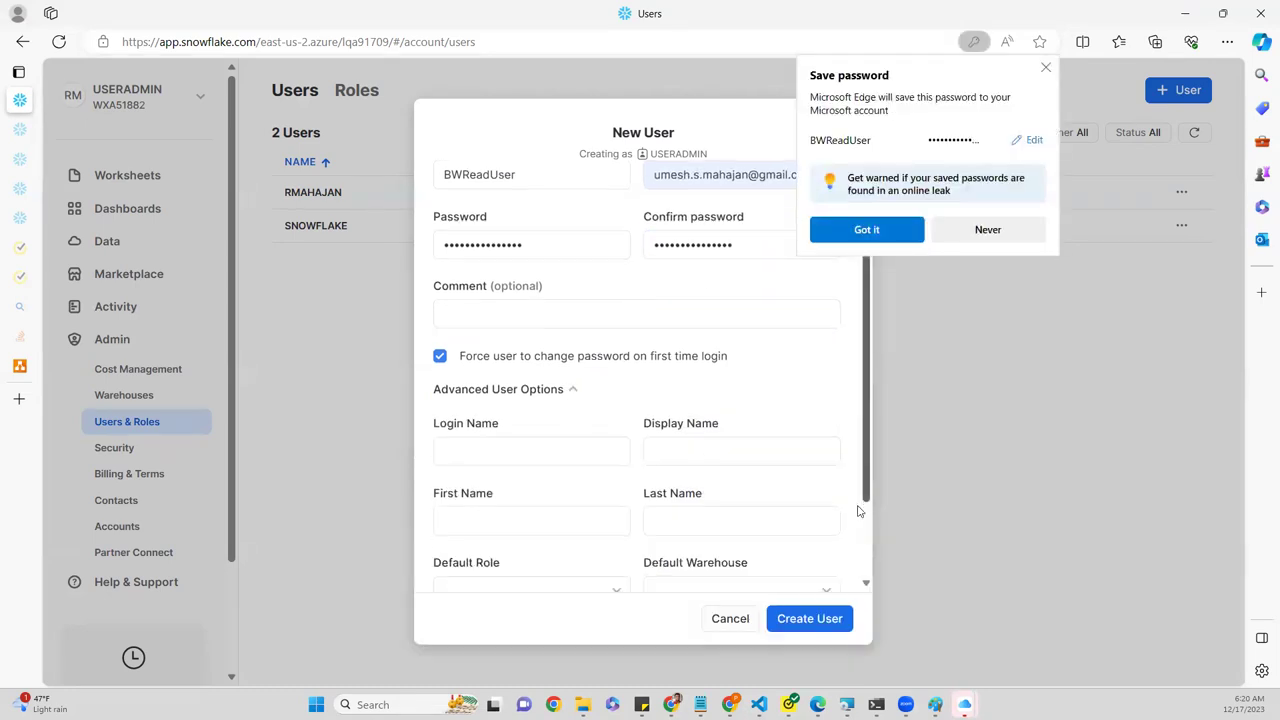
pyautogui.click(1045, 68)
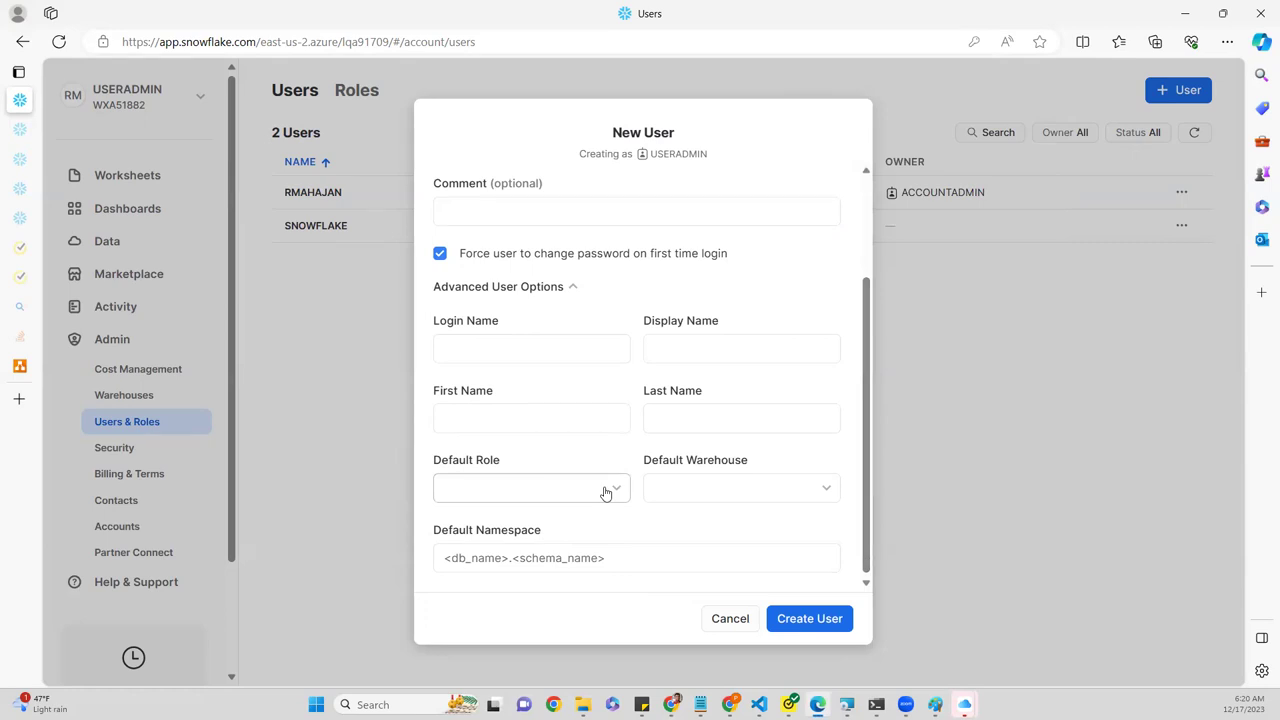
# - Set the new user's default role to PUBLIC and create the user
pyautogui.click(605, 492)
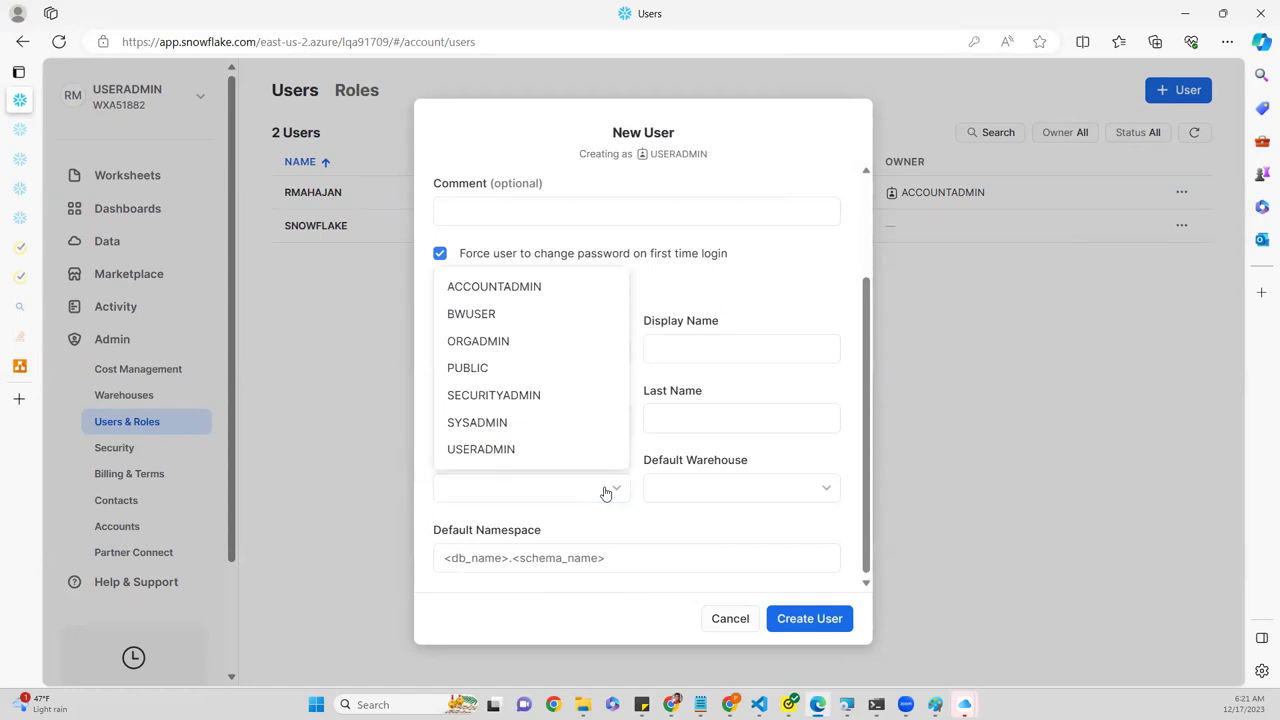
pyautogui.click(540, 381)
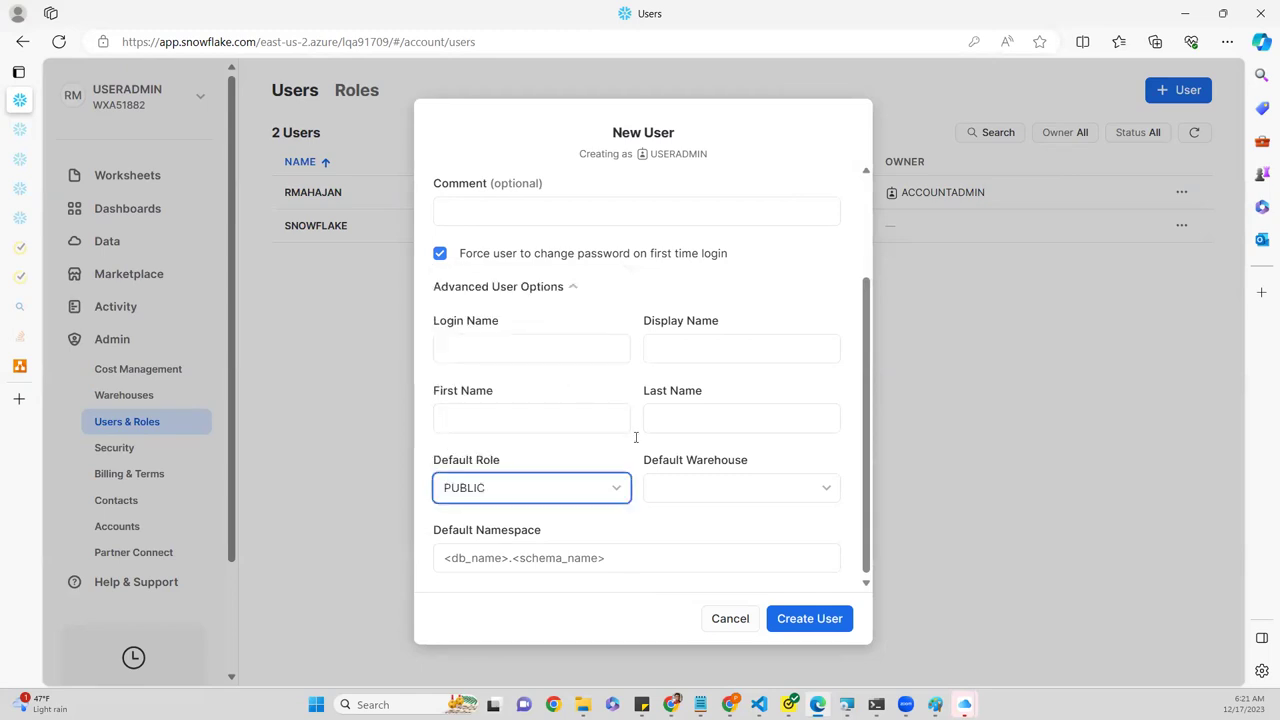
pyautogui.click(812, 624)
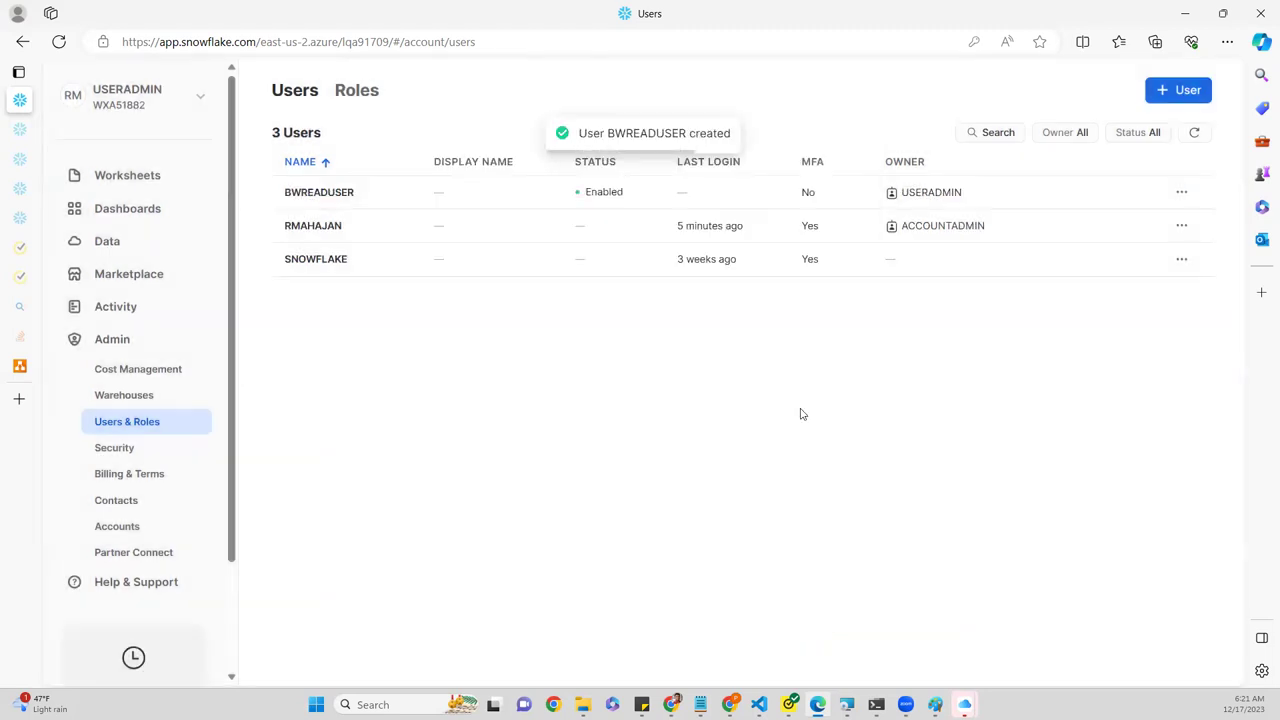
# - Sign out of the current session and choose the saved account to sign into
pyautogui.click(202, 99)
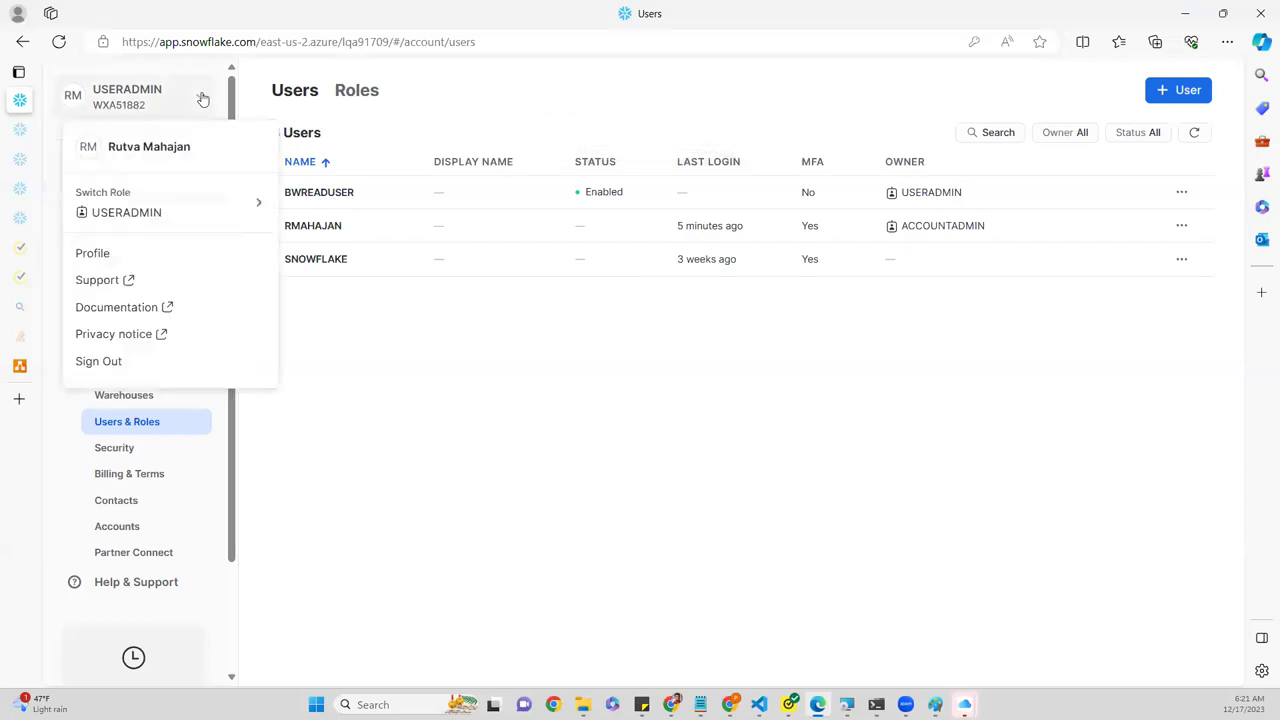
pyautogui.click(110, 365)
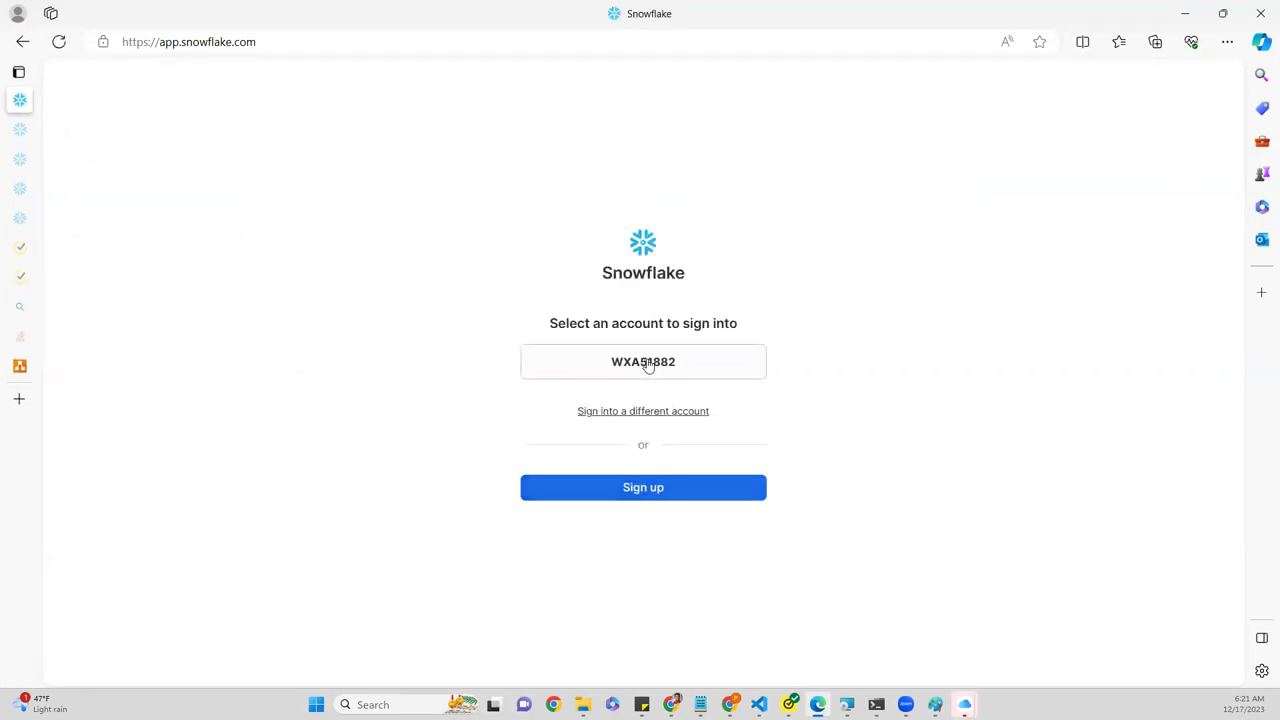
pyautogui.click(647, 364)
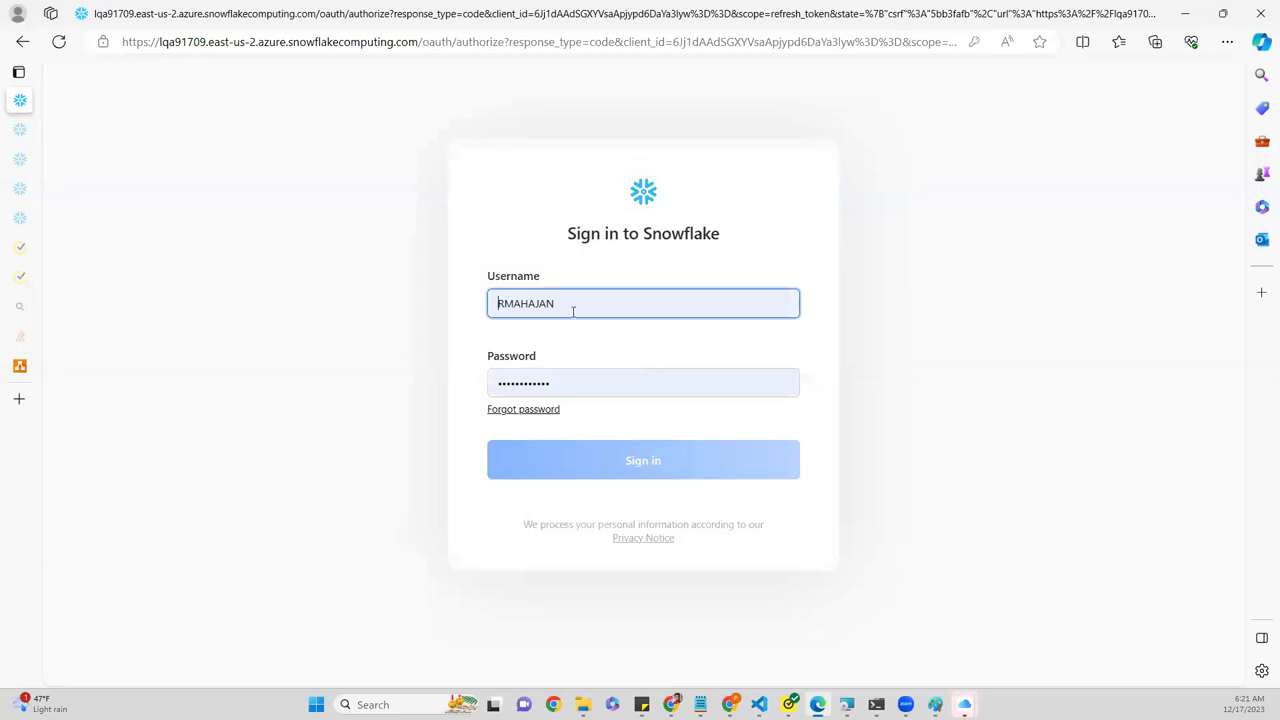
# - Try to sign in with the username BWReadonly and the account password
pyautogui.doubleClick(572, 310)
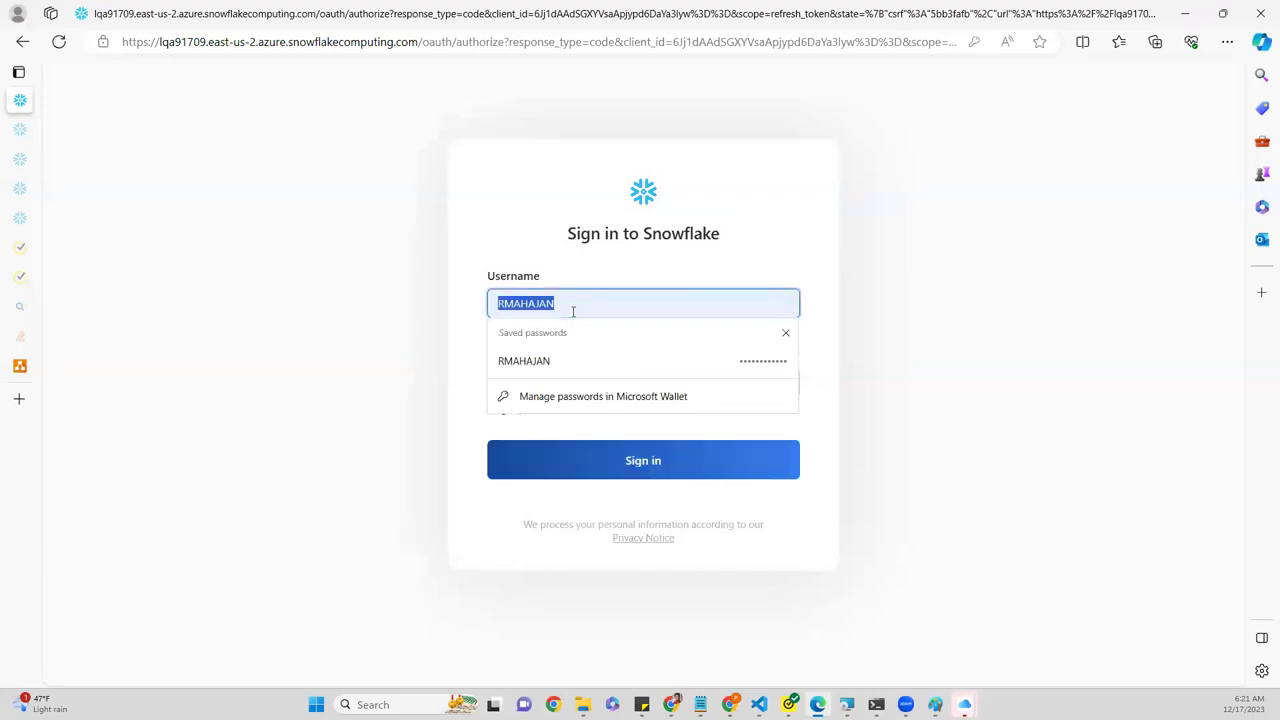
pyautogui.write('BW')
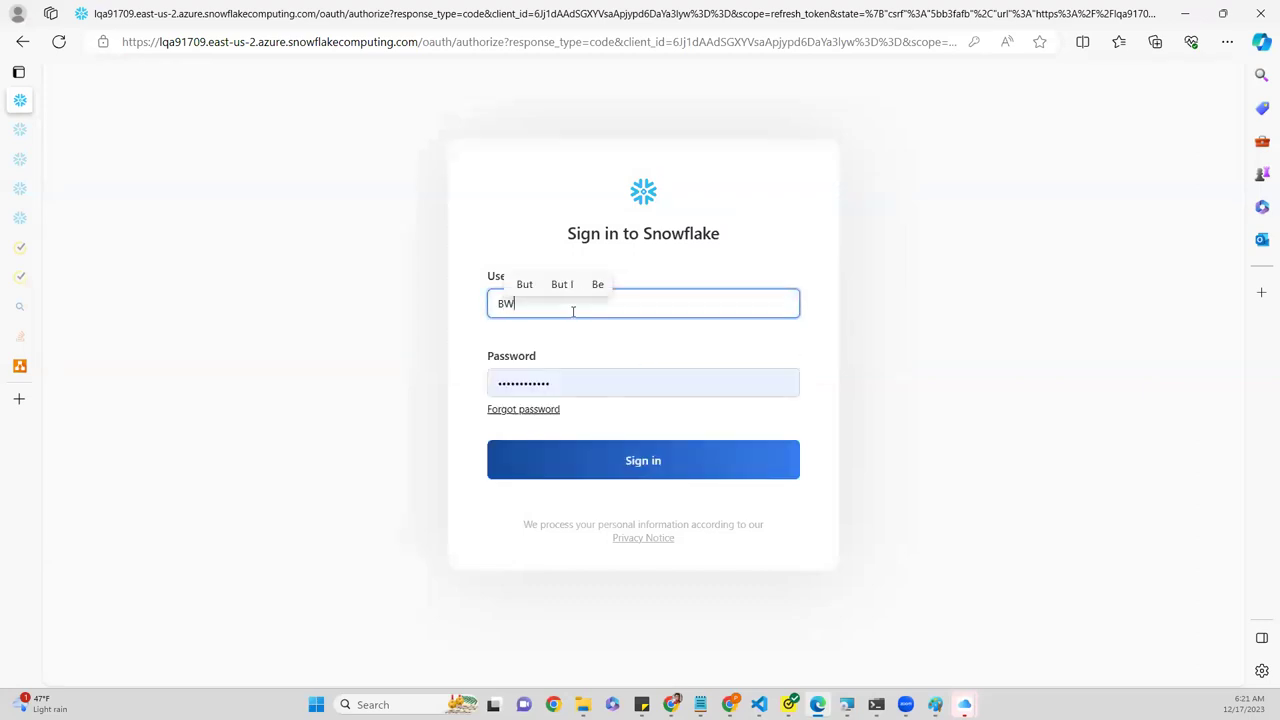
pyautogui.write('Read')
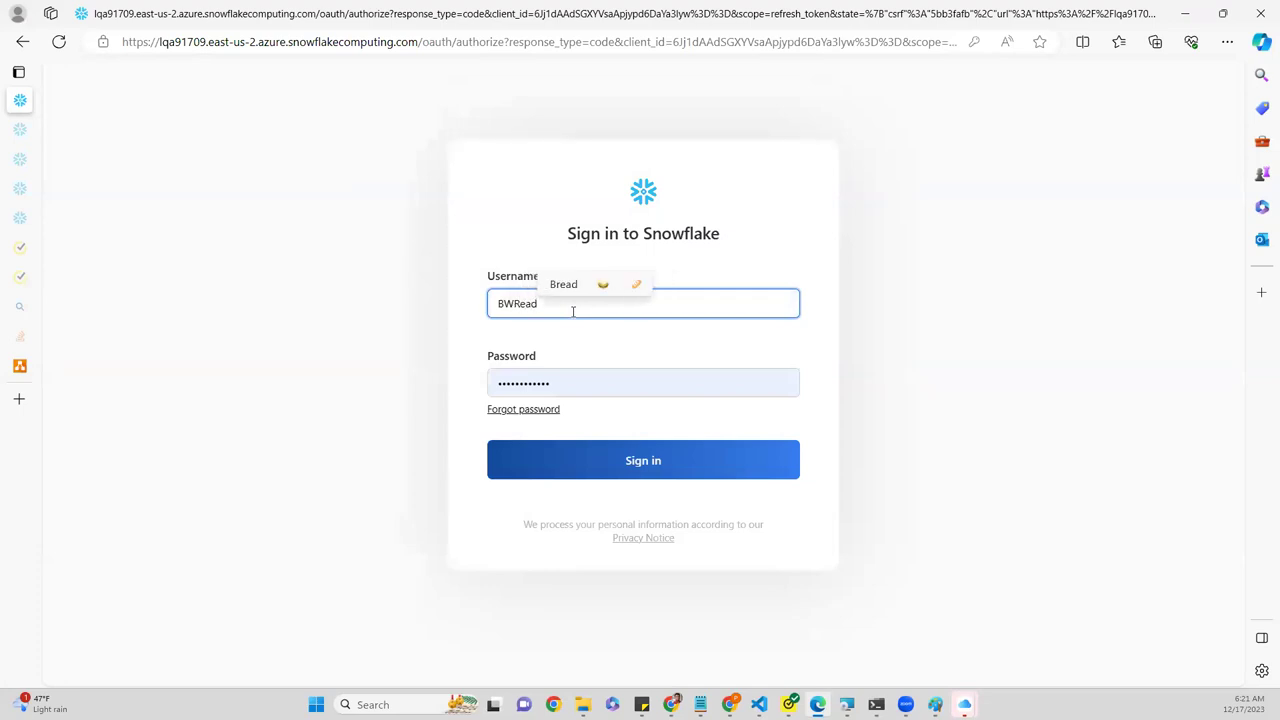
pyautogui.write('only')
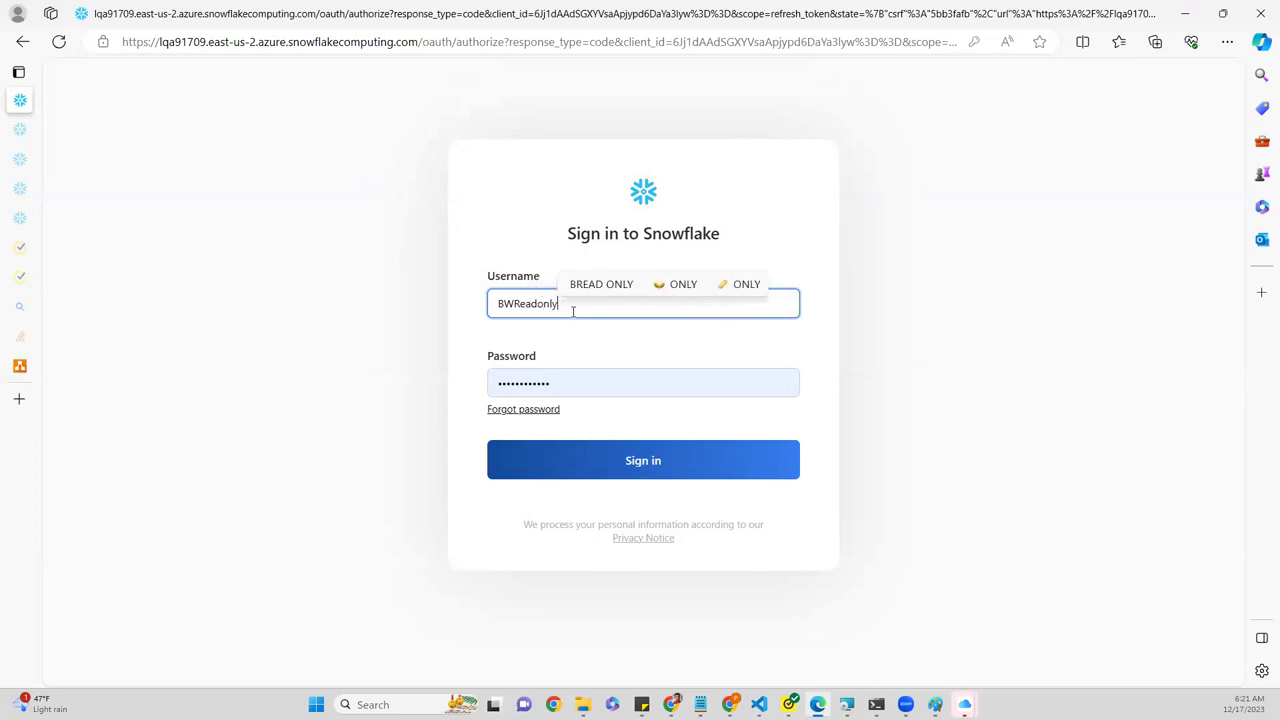
pyautogui.click(578, 386)
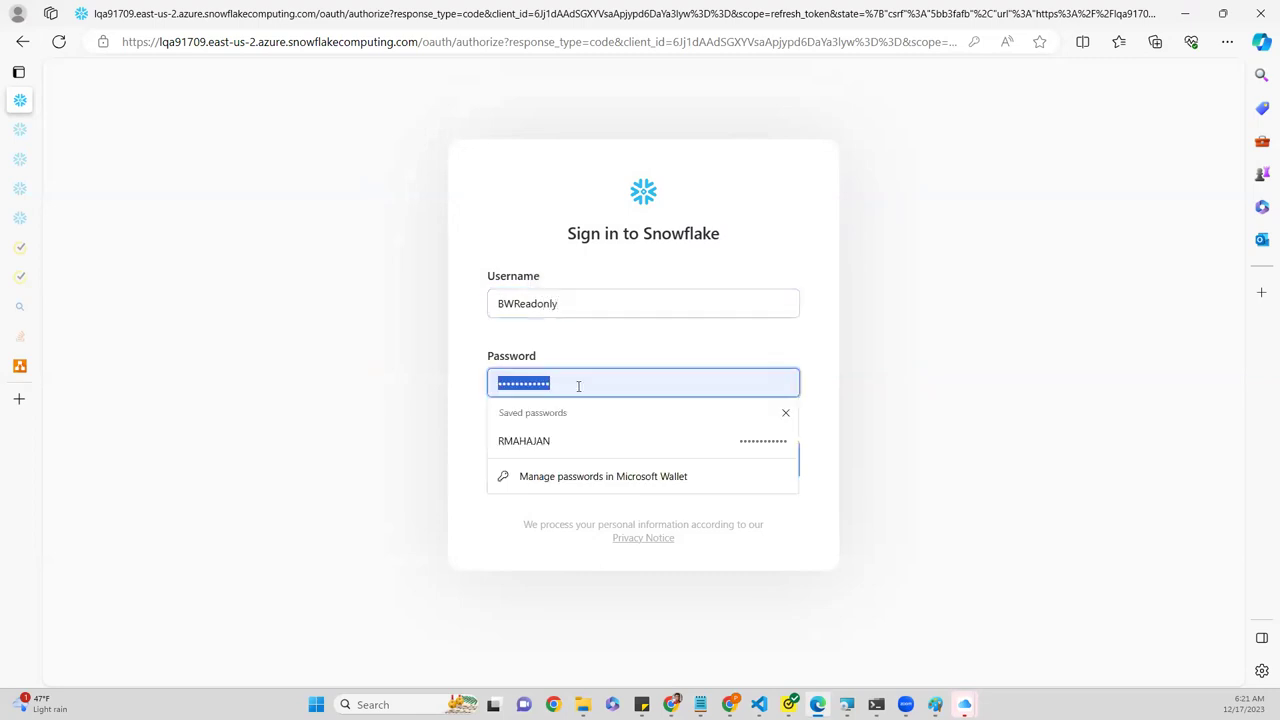
pyautogui.write('••••••••••••••')
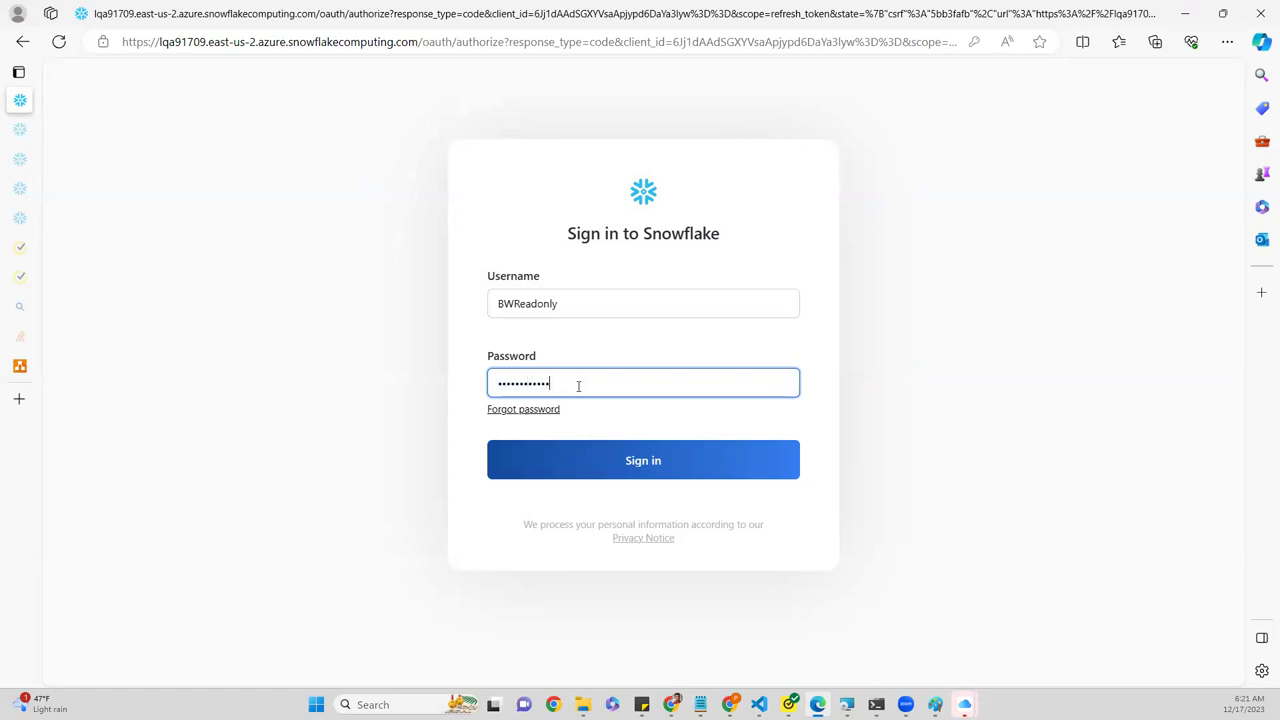
pyautogui.click(606, 460)
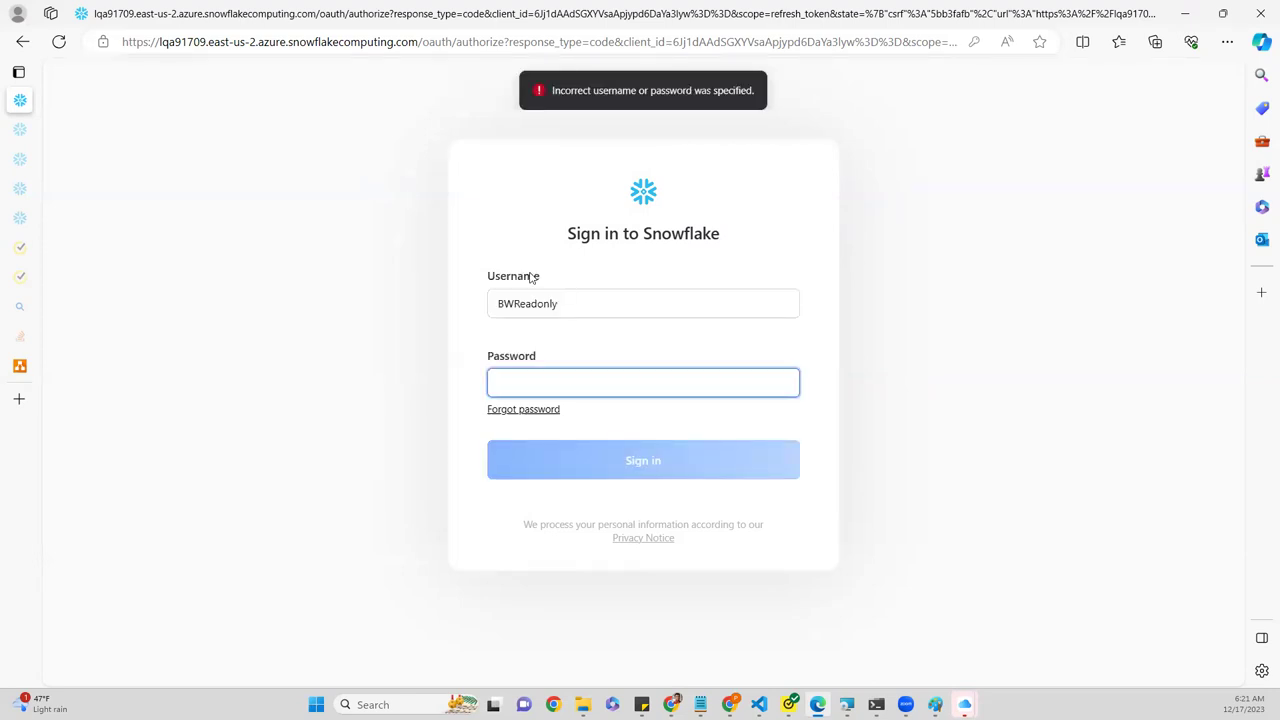
# - Correct the sign-in username to BWReaduser
pyautogui.doubleClick(533, 300)
pyautogui.click(536, 301)
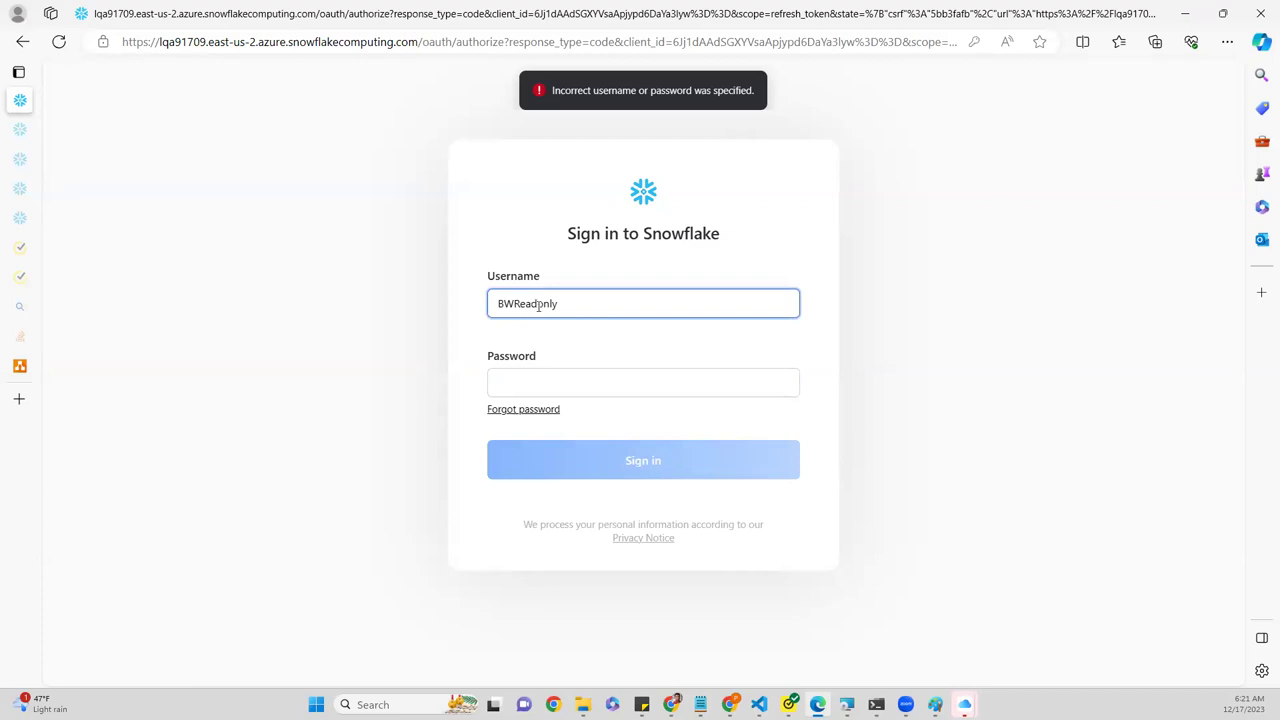
pyautogui.keyDown('shift'); pyautogui.click(607, 309); pyautogui.keyUp('shift')
pyautogui.hotkey('ctrl', 'a')
pyautogui.click(566, 307)
pyautogui.press('BackSpace')
pyautogui.press('BackSpace')
pyautogui.press('BackSpace')
pyautogui.press('BackSpace')
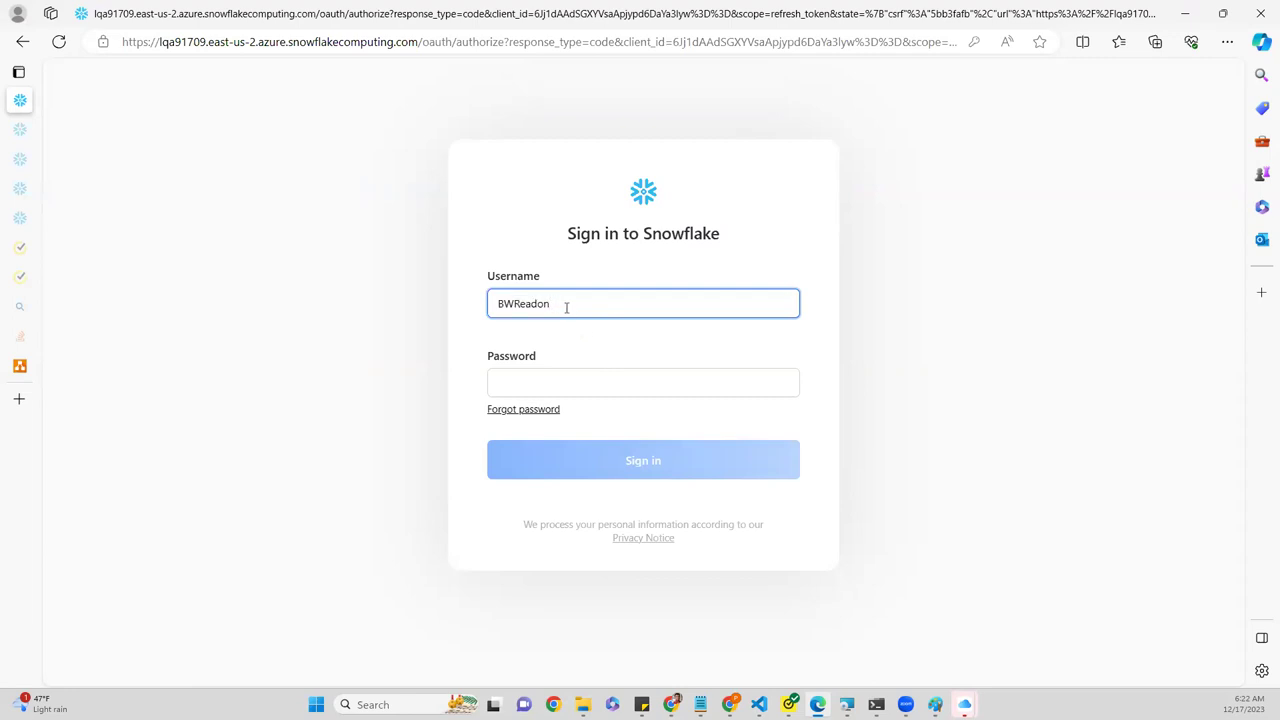
pyautogui.write('users')
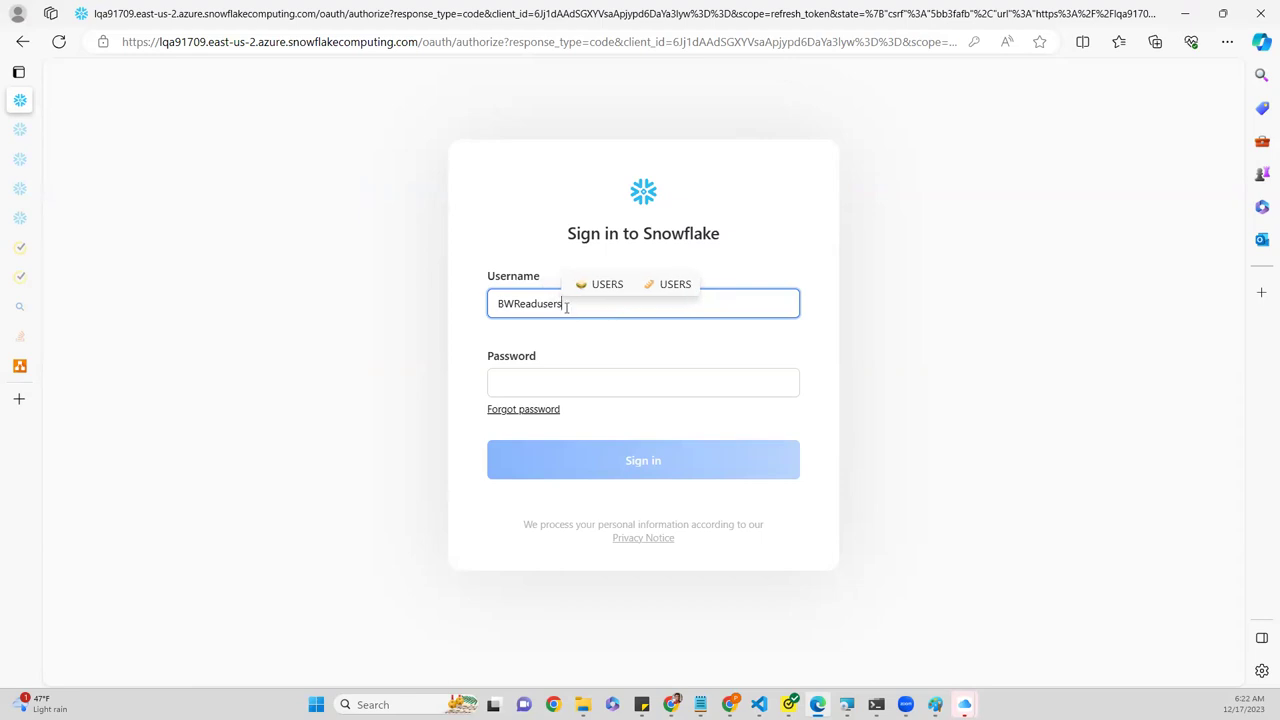
pyautogui.write('\\')
# - Enter the account password for BWReaduser and sign in
pyautogui.click(530, 388)
pyautogui.write('•••••')
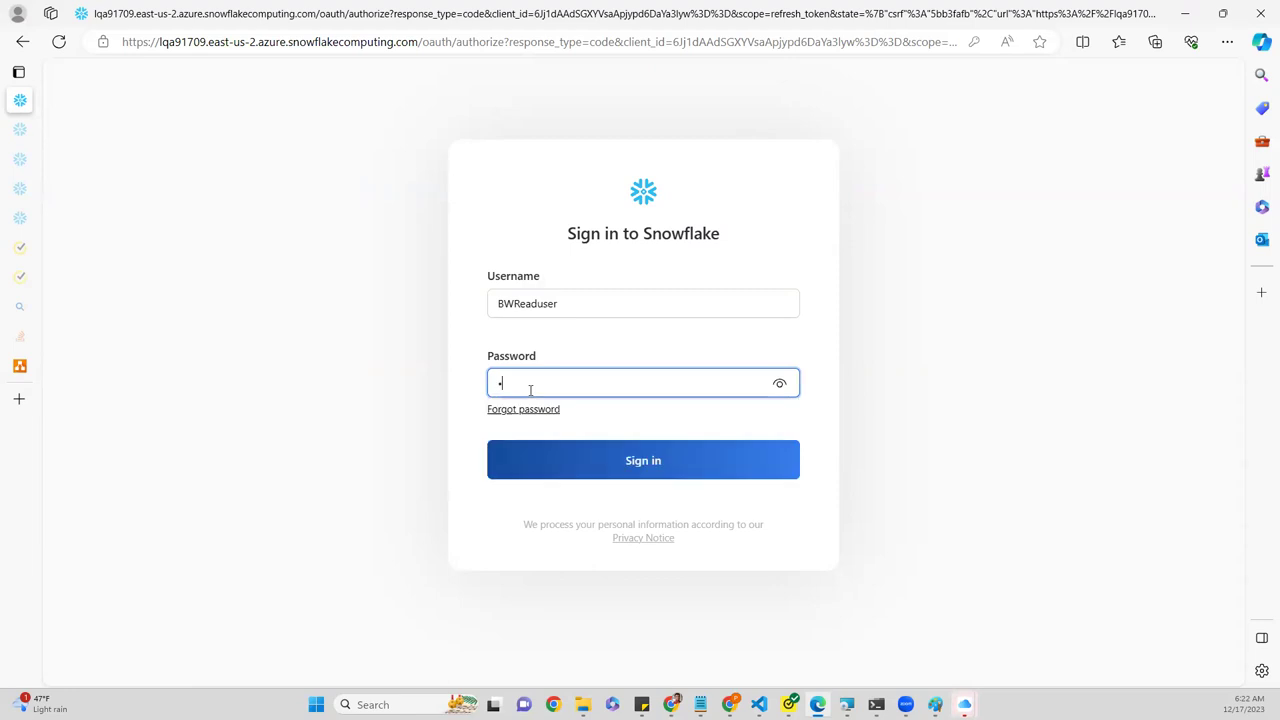
pyautogui.write('•••••••••')
pyautogui.press('Return')
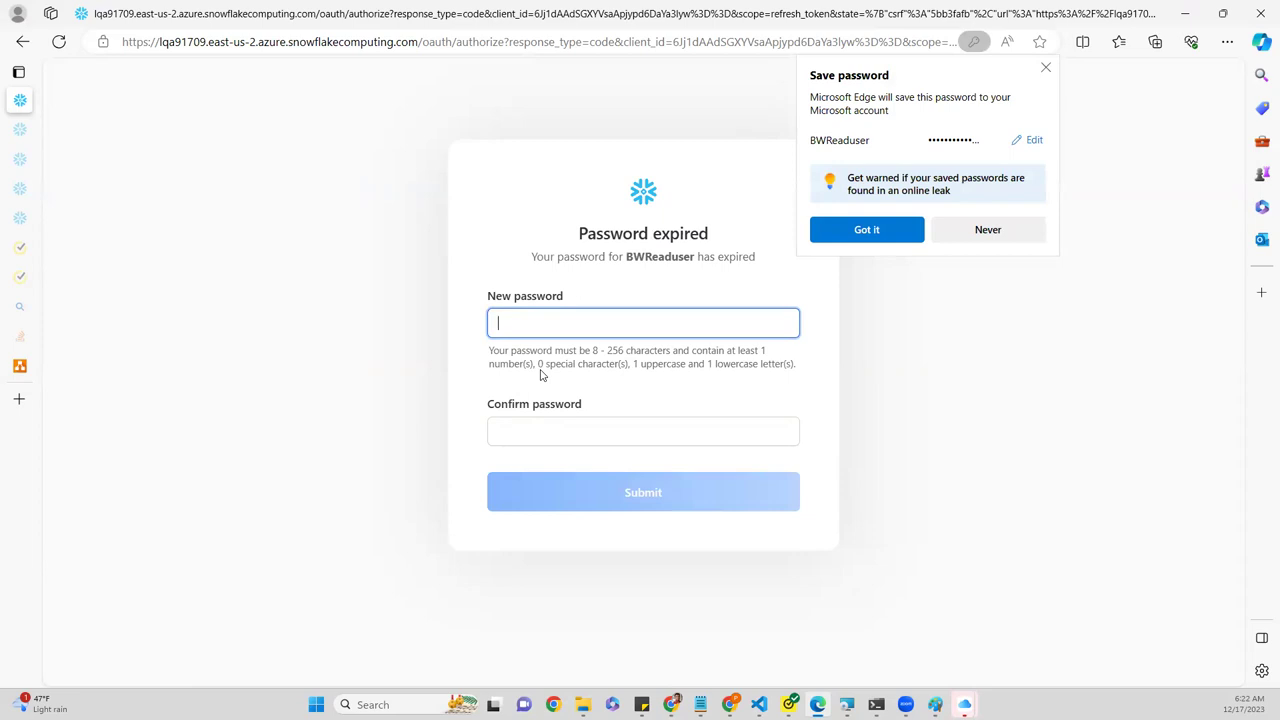
# - Replace the expired password with a new account password, confirm and submit it, and accept the browser's offer to save it
pyautogui.write('••••••••••••')
pyautogui.press('Tab')
pyautogui.write('••••••••••••')
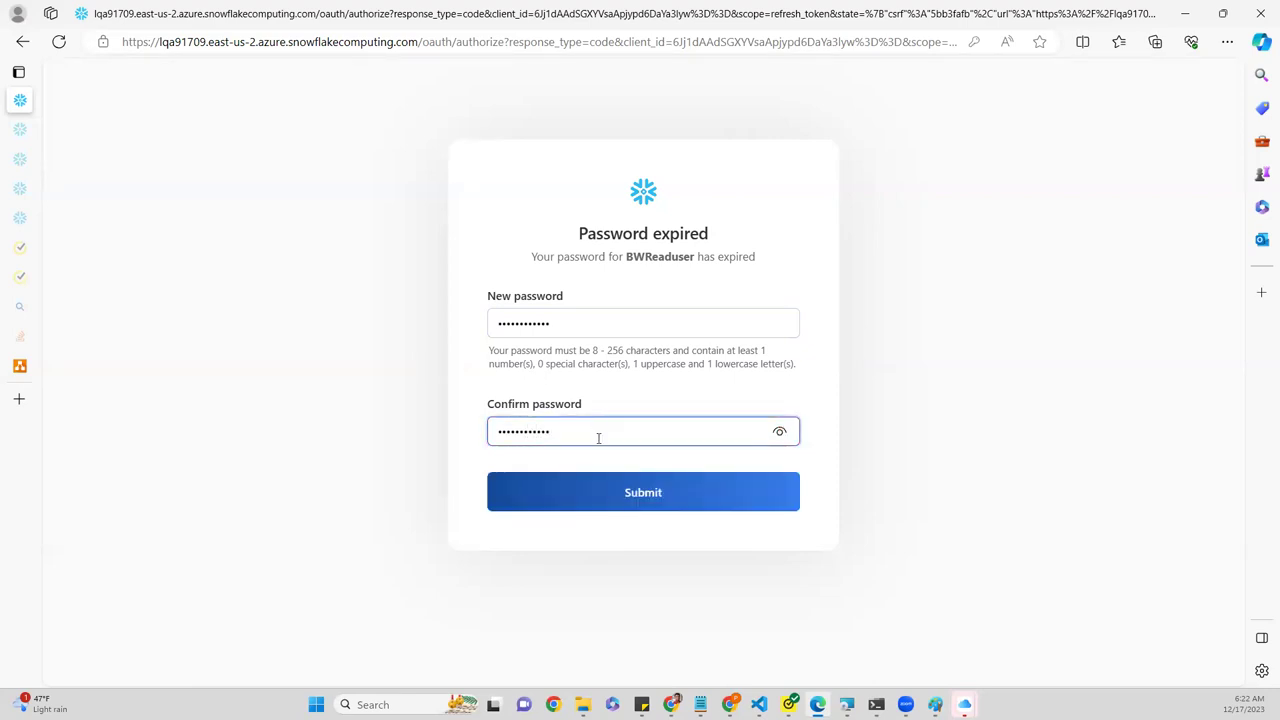
pyautogui.click(617, 502)
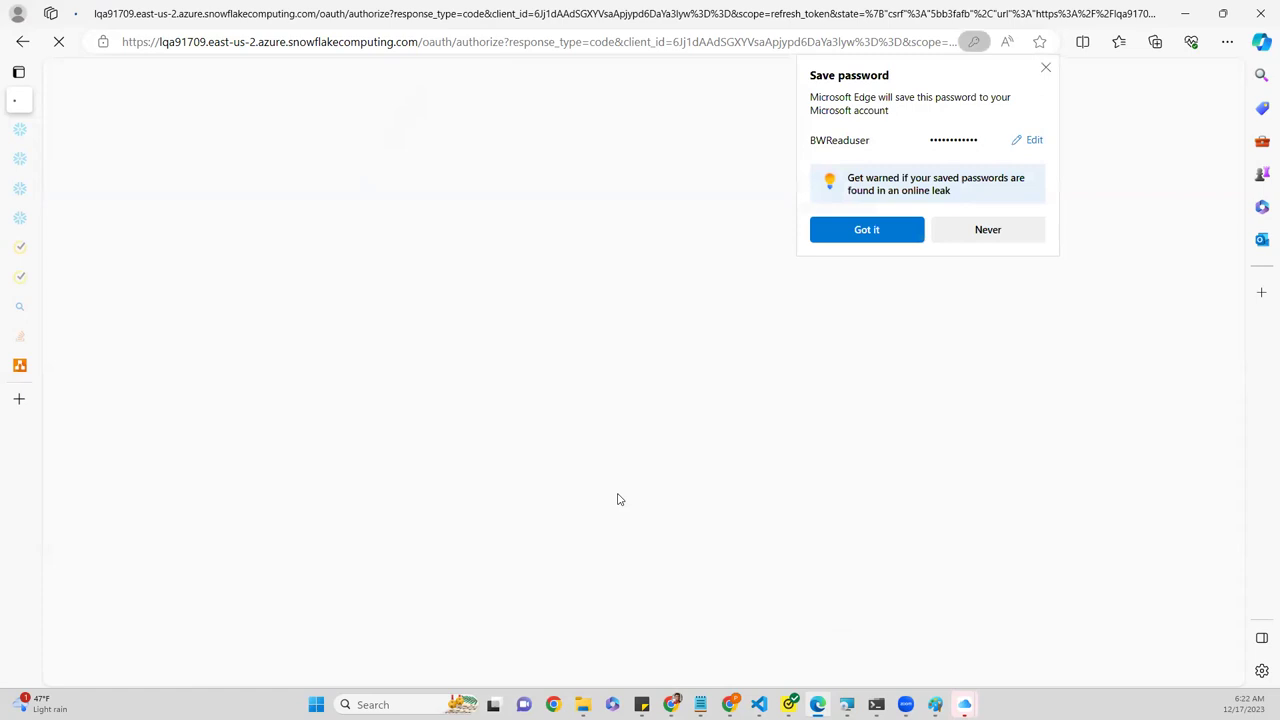
pyautogui.click(877, 234)
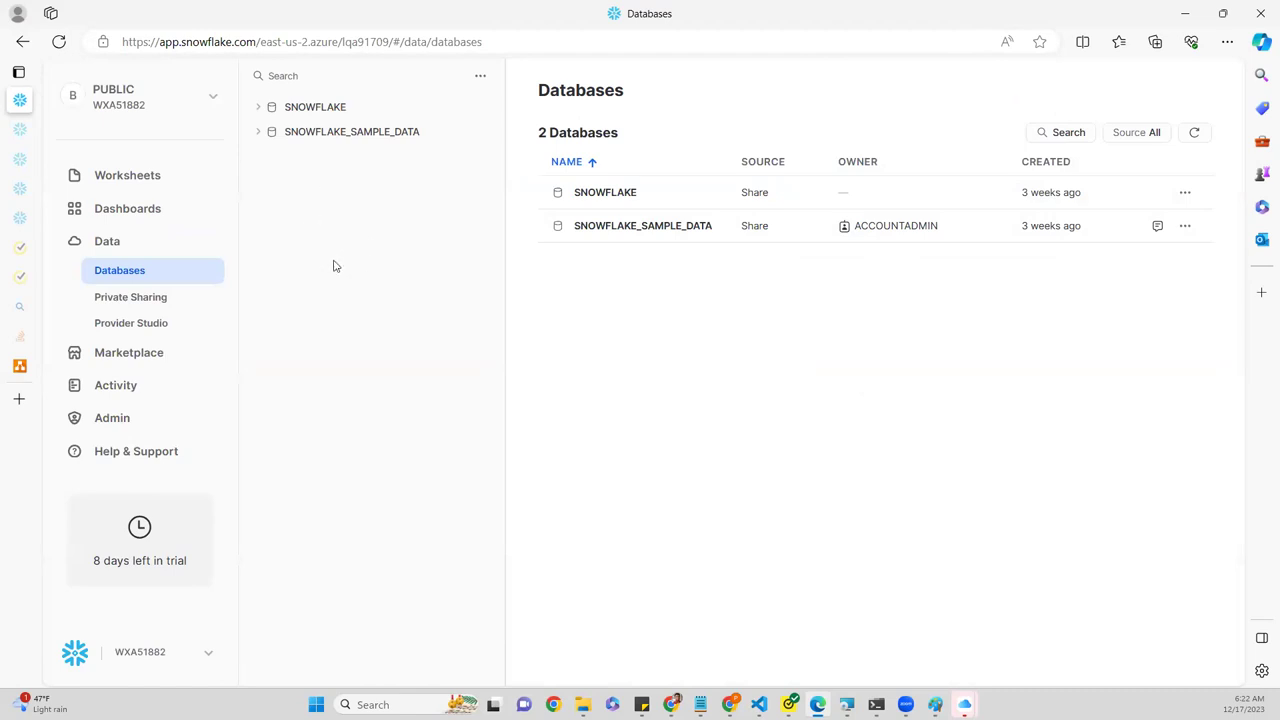
# - Examine the schemas and granted privileges of the SNOWFLAKE and SNOWFLAKE_SAMPLE_DATA databases under the PUBLIC role
pyautogui.click(258, 110)
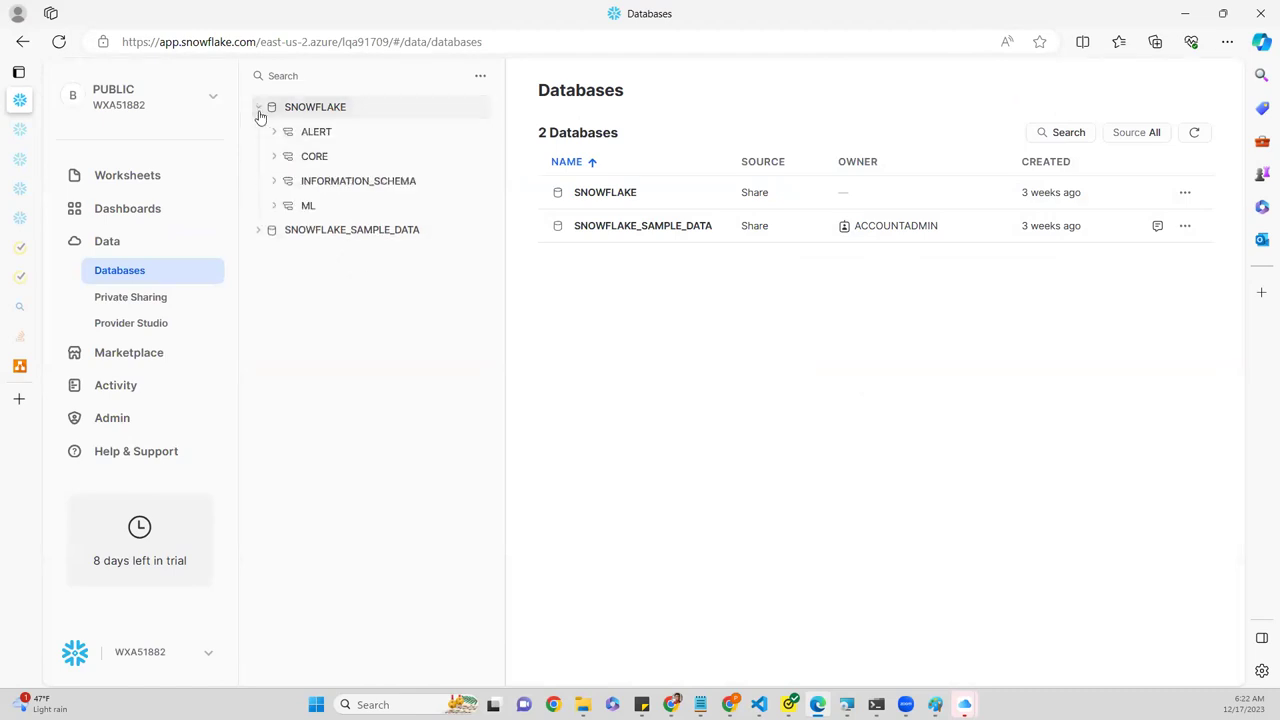
pyautogui.click(316, 108)
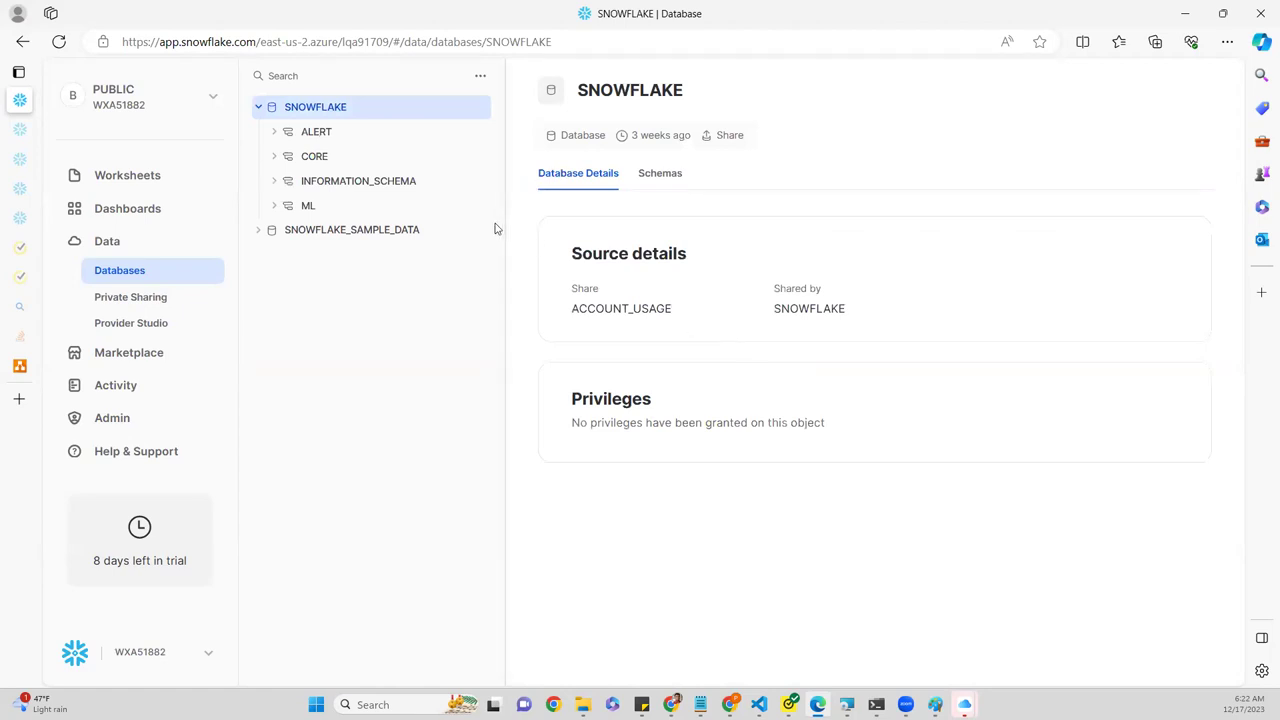
pyautogui.click(412, 231)
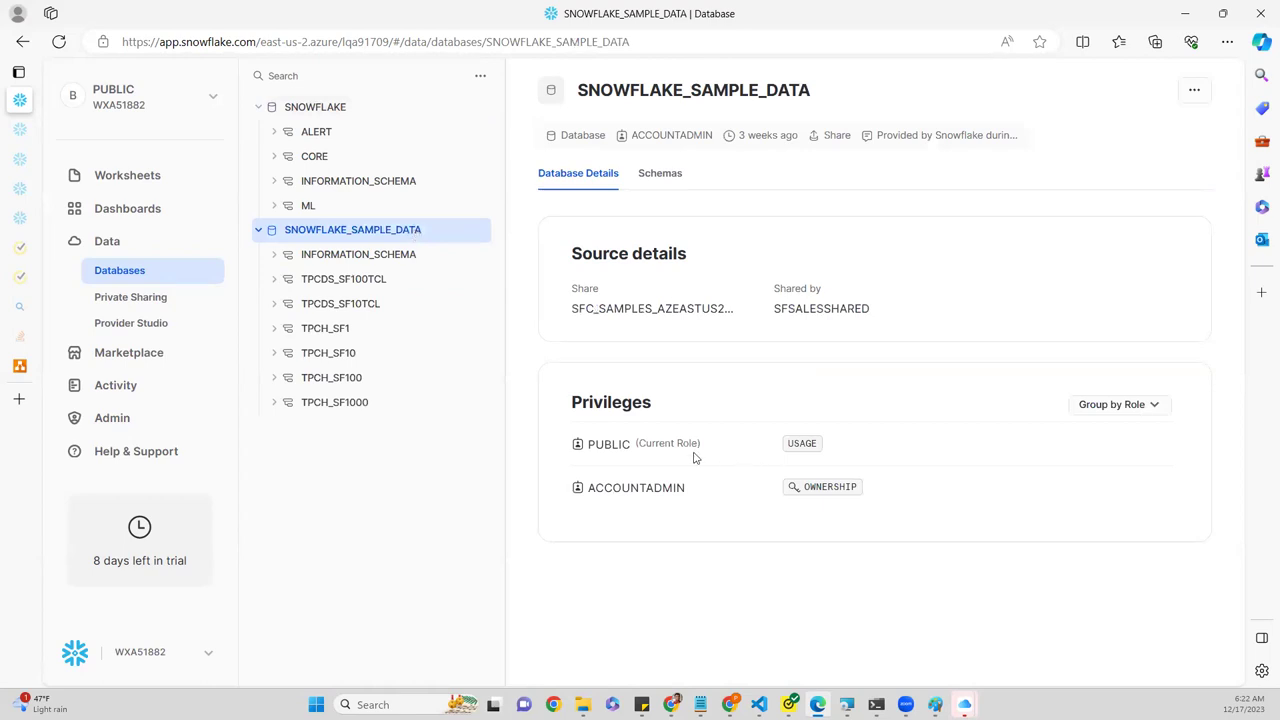
pyautogui.moveTo(617, 446)
pyautogui.doubleClick(810, 443)
# - Check which roles the signed-in BWREADUSER account can switch to
pyautogui.click(197, 107)
pyautogui.moveTo(225, 211)
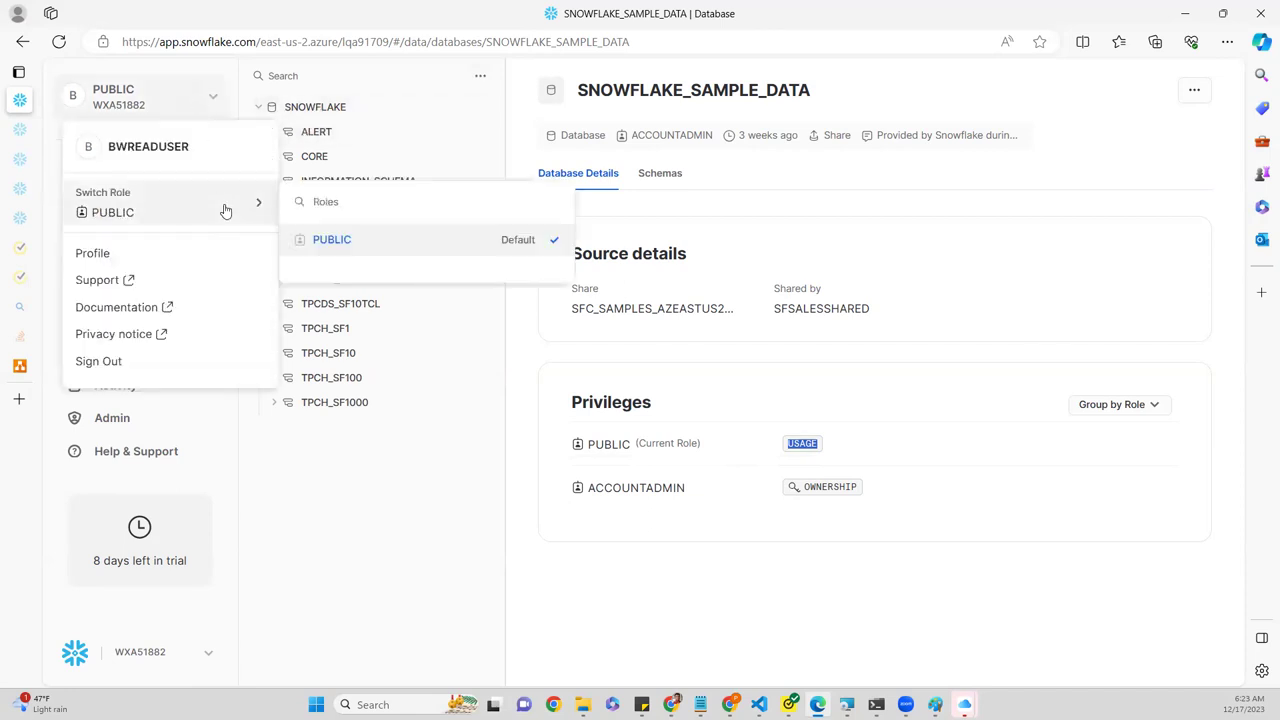
pyautogui.click(318, 207)
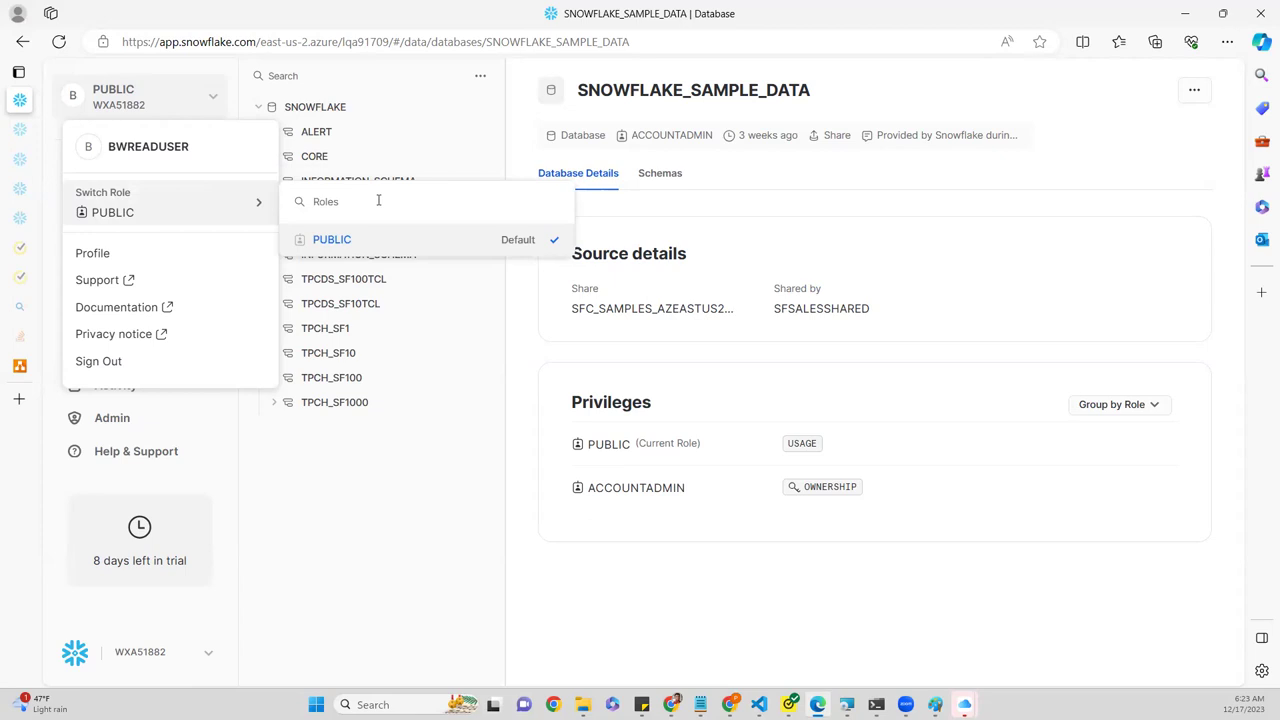
# - View the details of the SNOWFLAKE database and the privileges on the TPCDS_SF100TCL schema, and close the account options
pyautogui.click(408, 114)
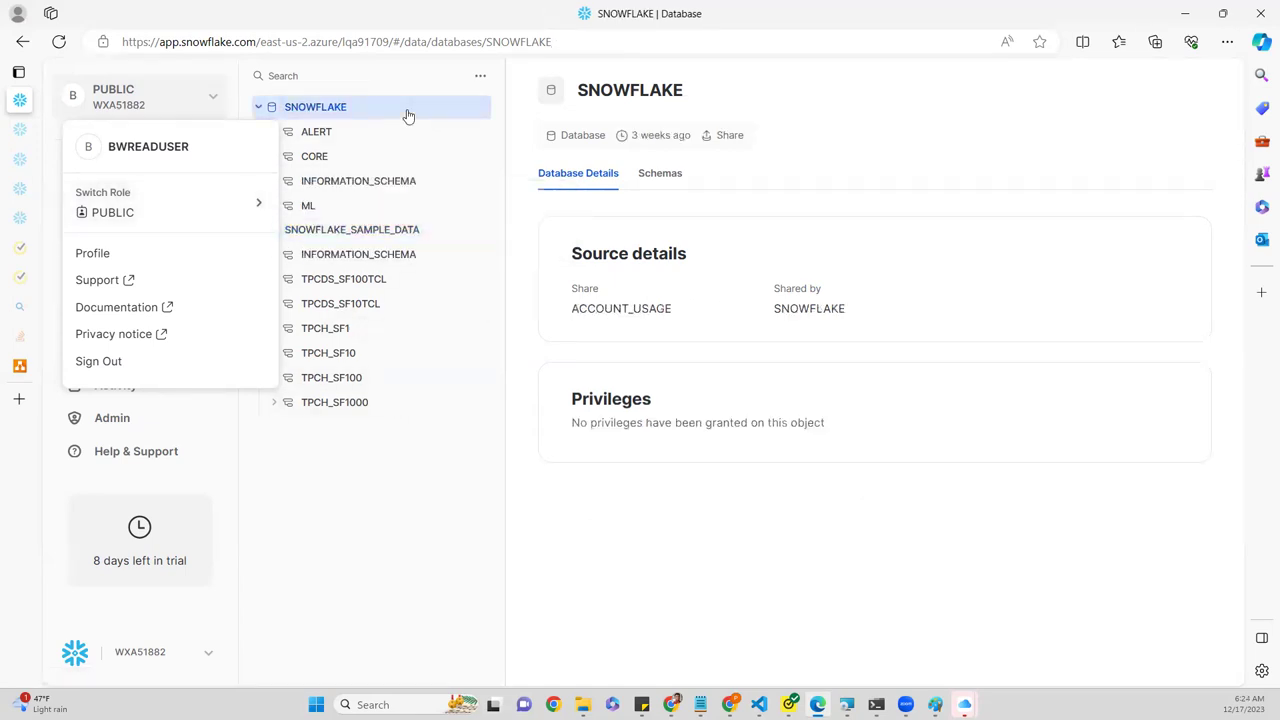
pyautogui.click(375, 285)
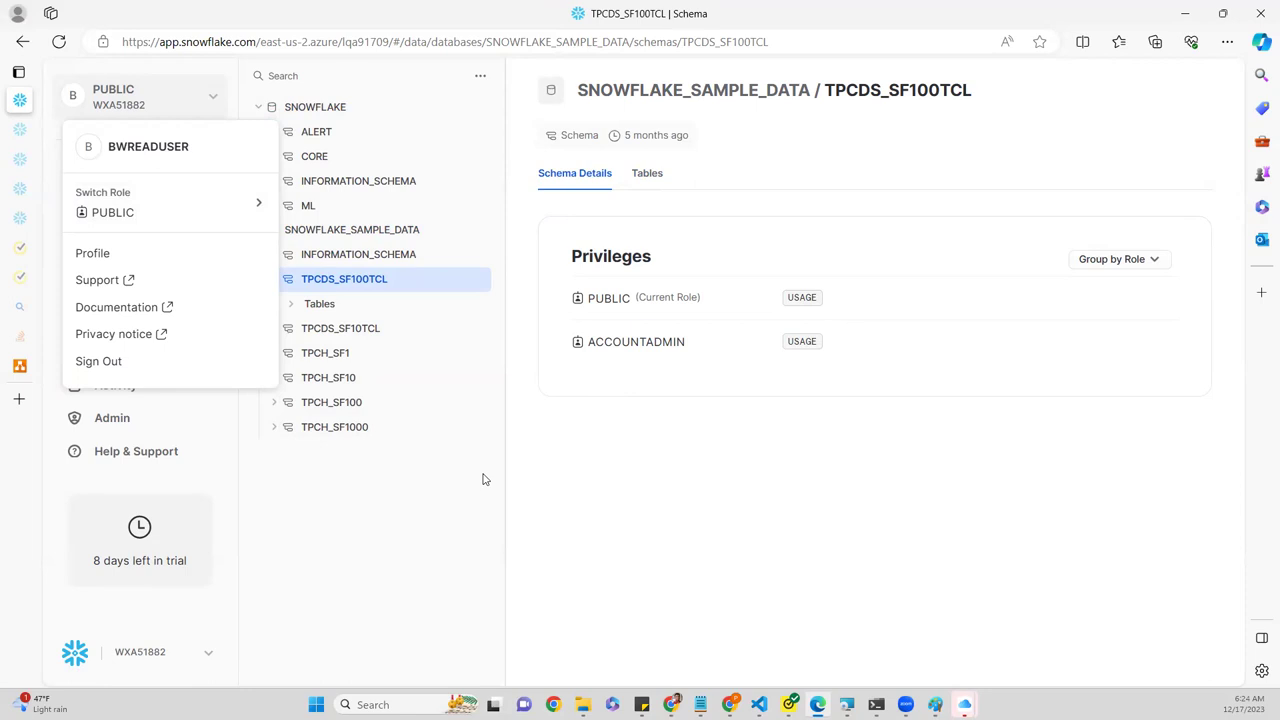
pyautogui.click(188, 100)
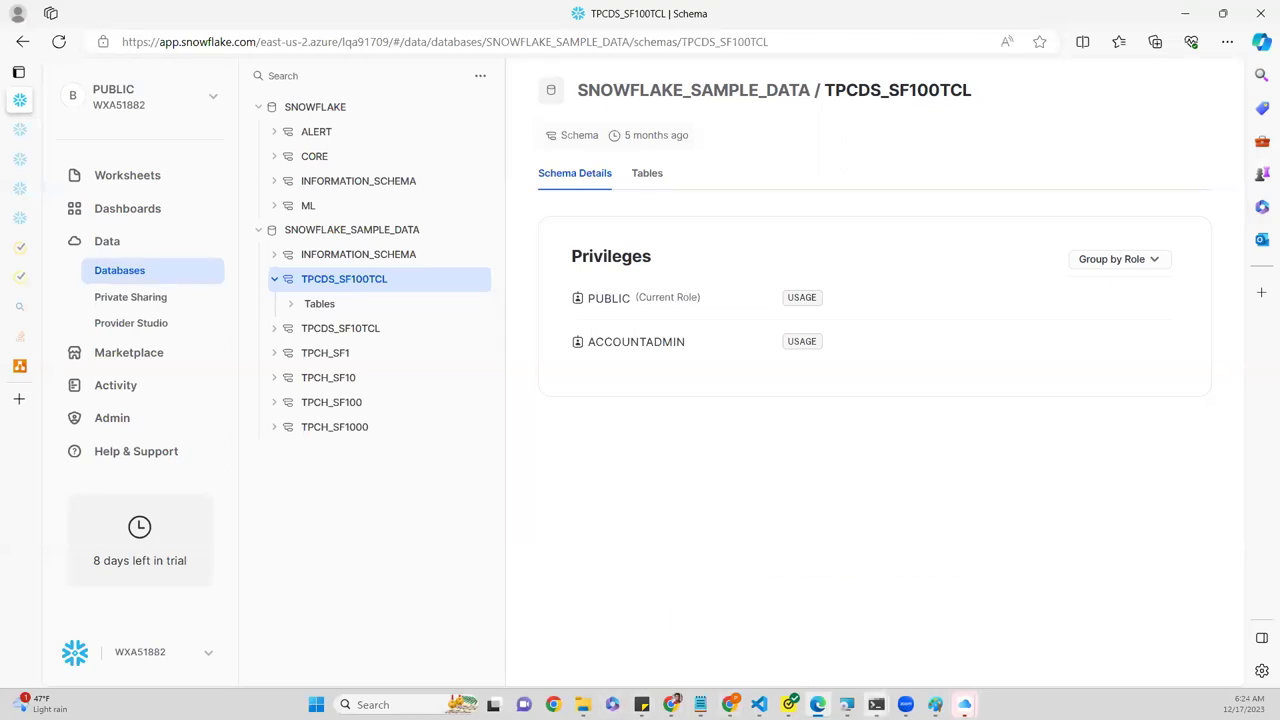
# - Switch to the snowflake.drawio diagram in draw.io and add a rounded rectangle labelled User on the canvas
pyautogui.moveTo(817, 704)
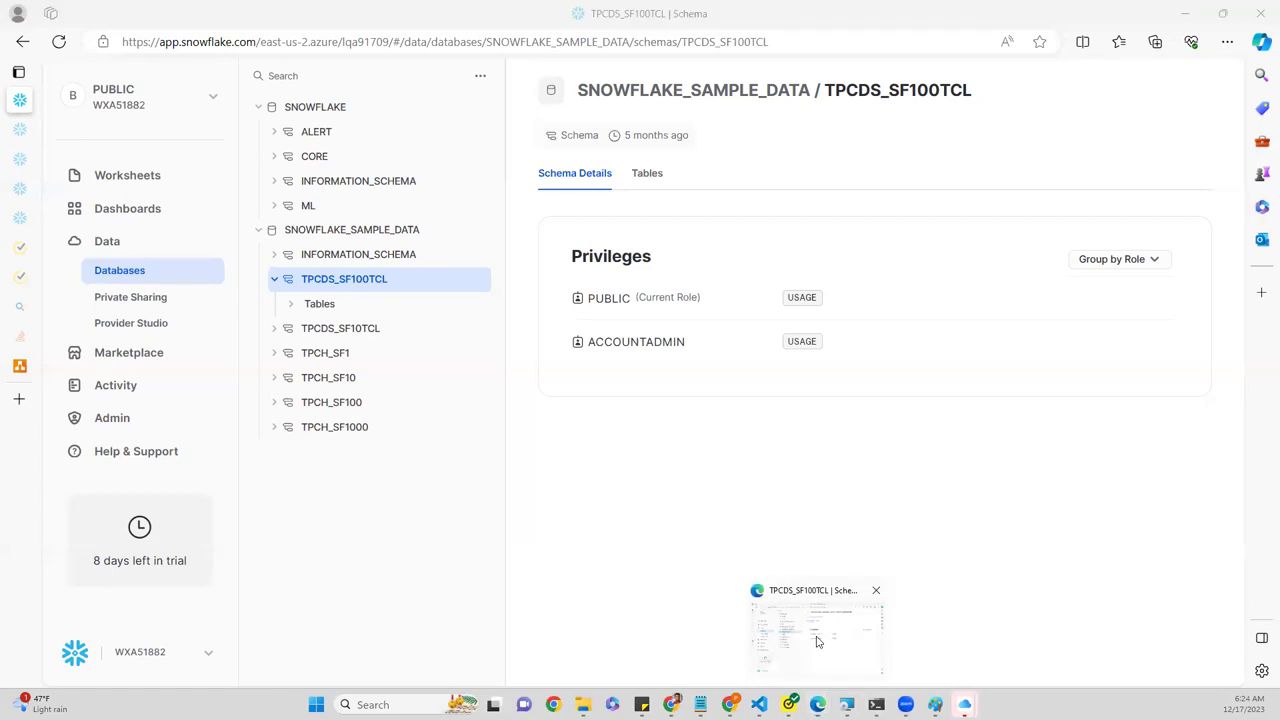
pyautogui.click(22, 367)
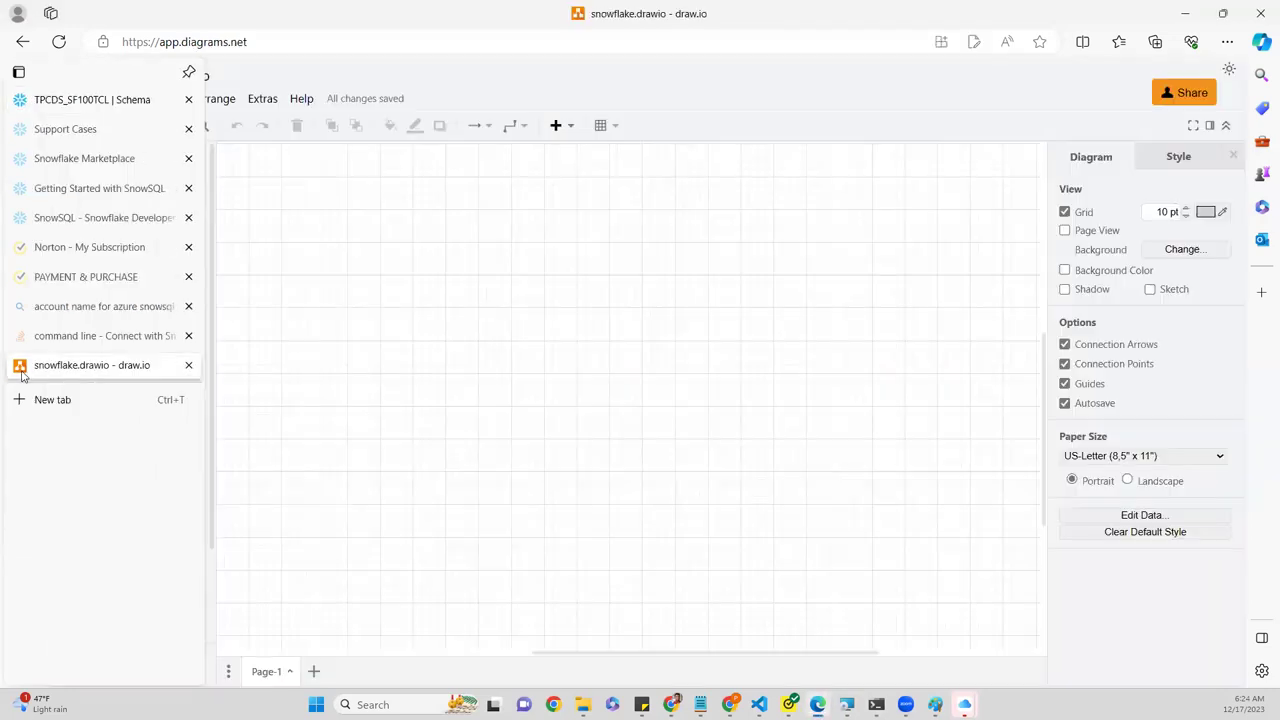
pyautogui.moveTo(104, 318); pyautogui.dragTo(291, 281)
pyautogui.doubleClick(329, 302)
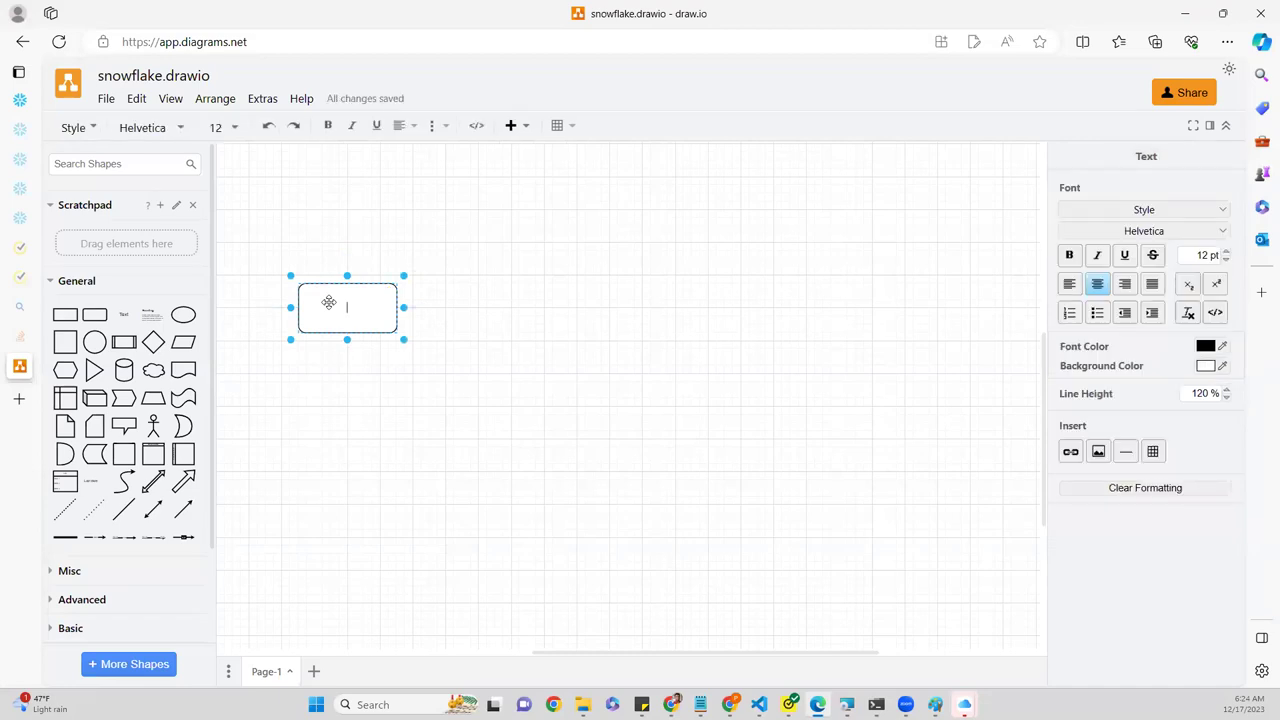
pyautogui.write('User')
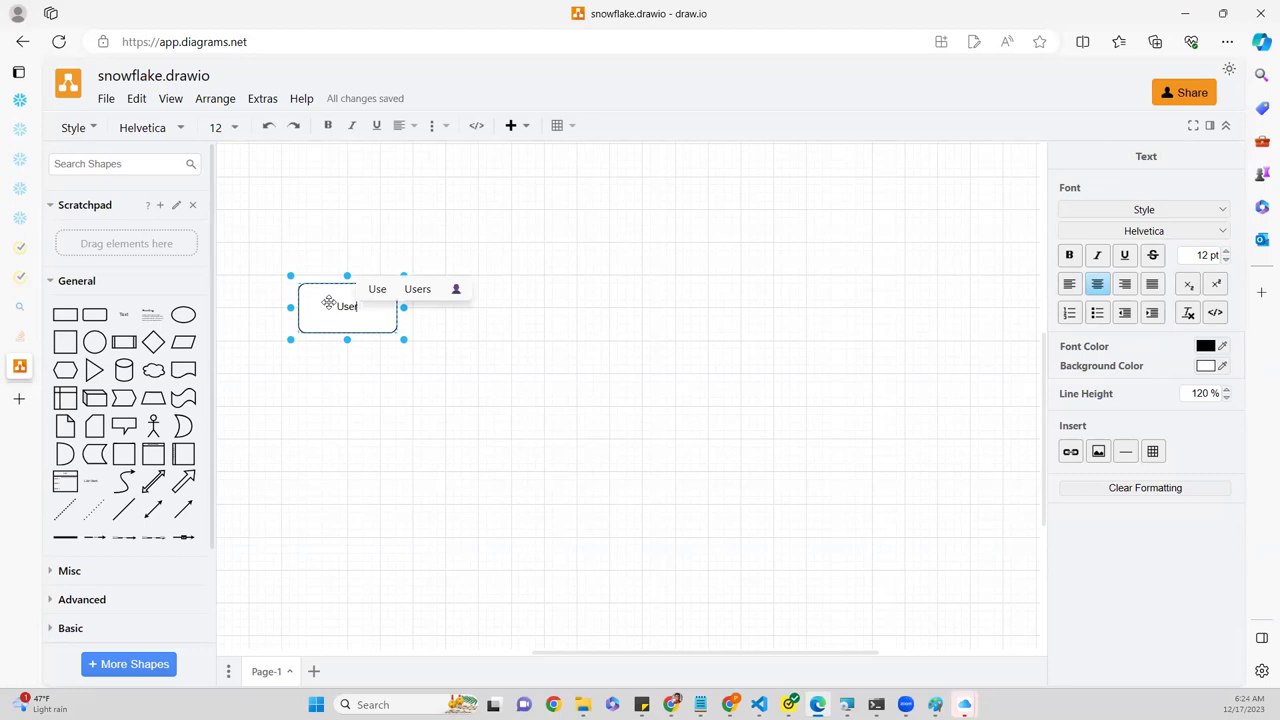
pyautogui.click(405, 407)
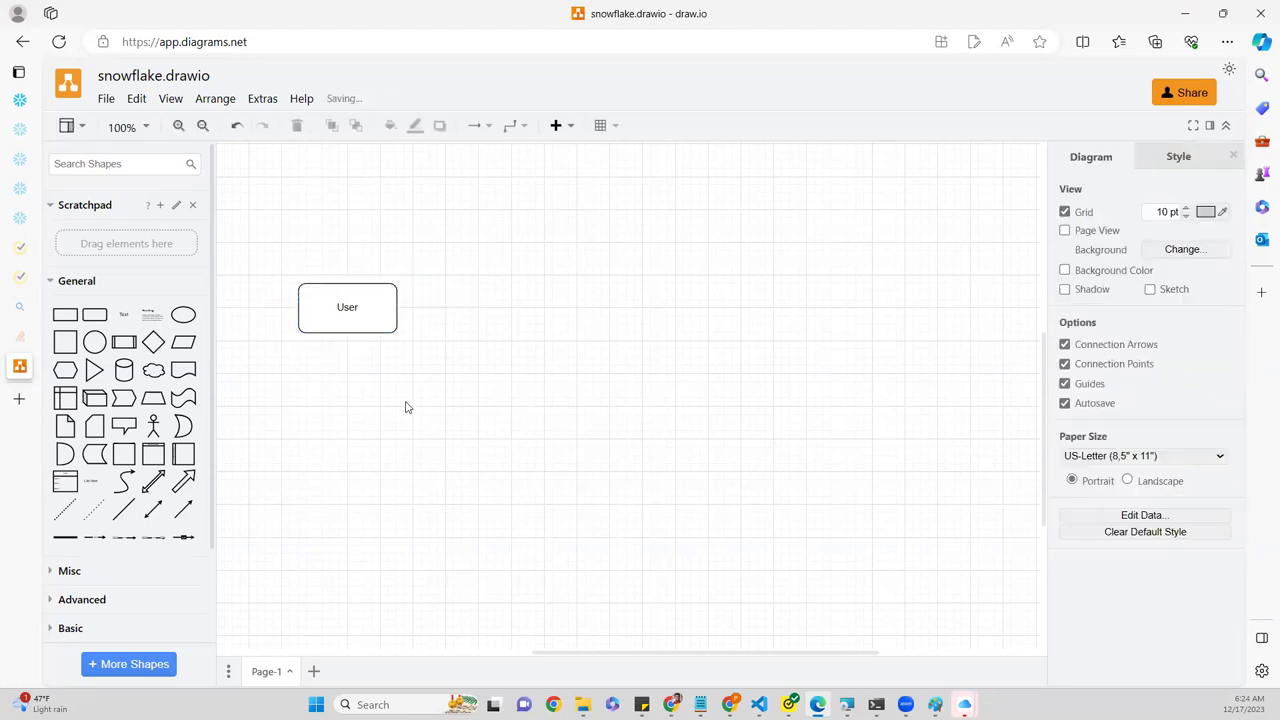
# - Add a rounded rectangle labelled Role-1 - Developer up and to the right of the User box
pyautogui.click(94, 314)
pyautogui.moveTo(614, 403); pyautogui.dragTo(478, 266)
pyautogui.doubleClick(478, 266)
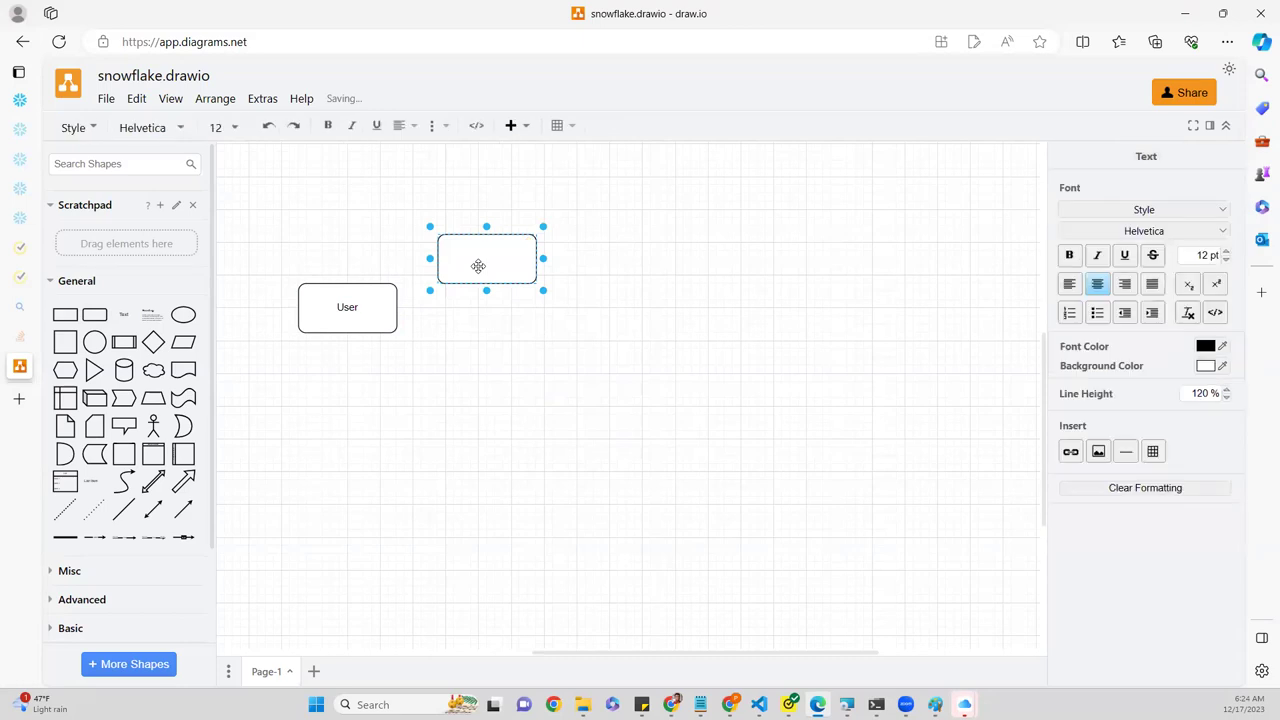
pyautogui.write('Role')
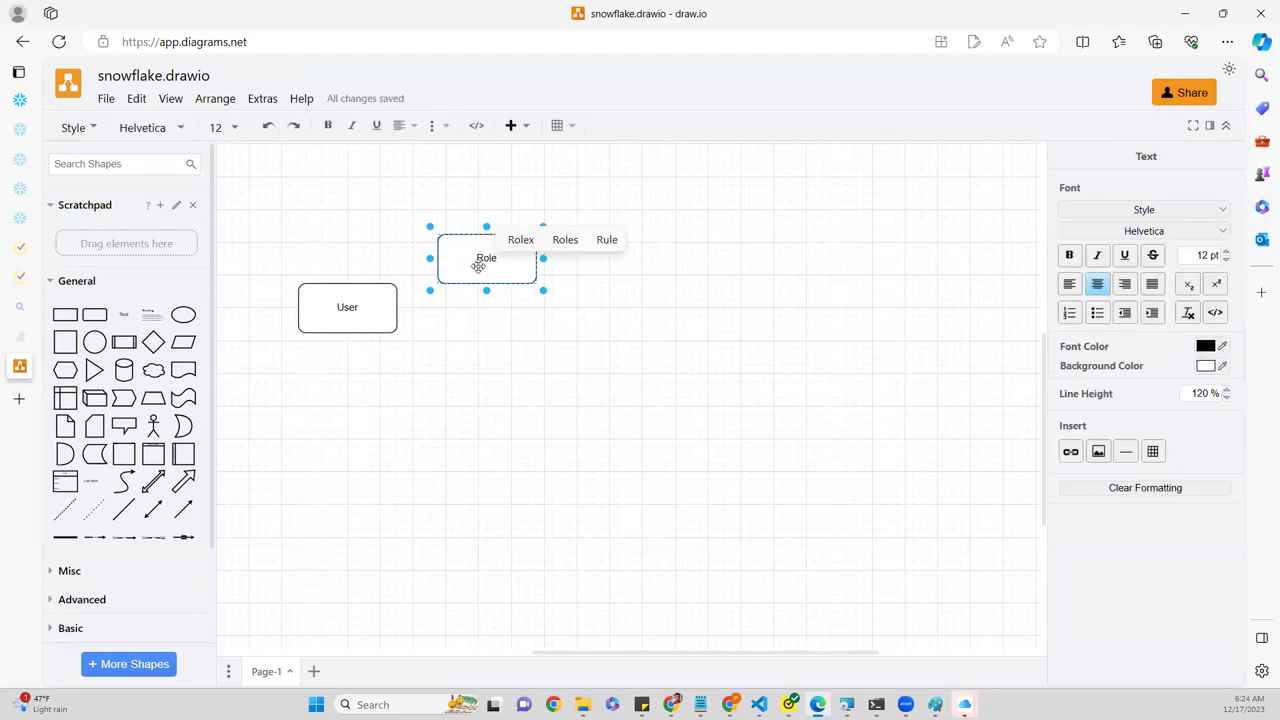
pyautogui.write('-1 -')
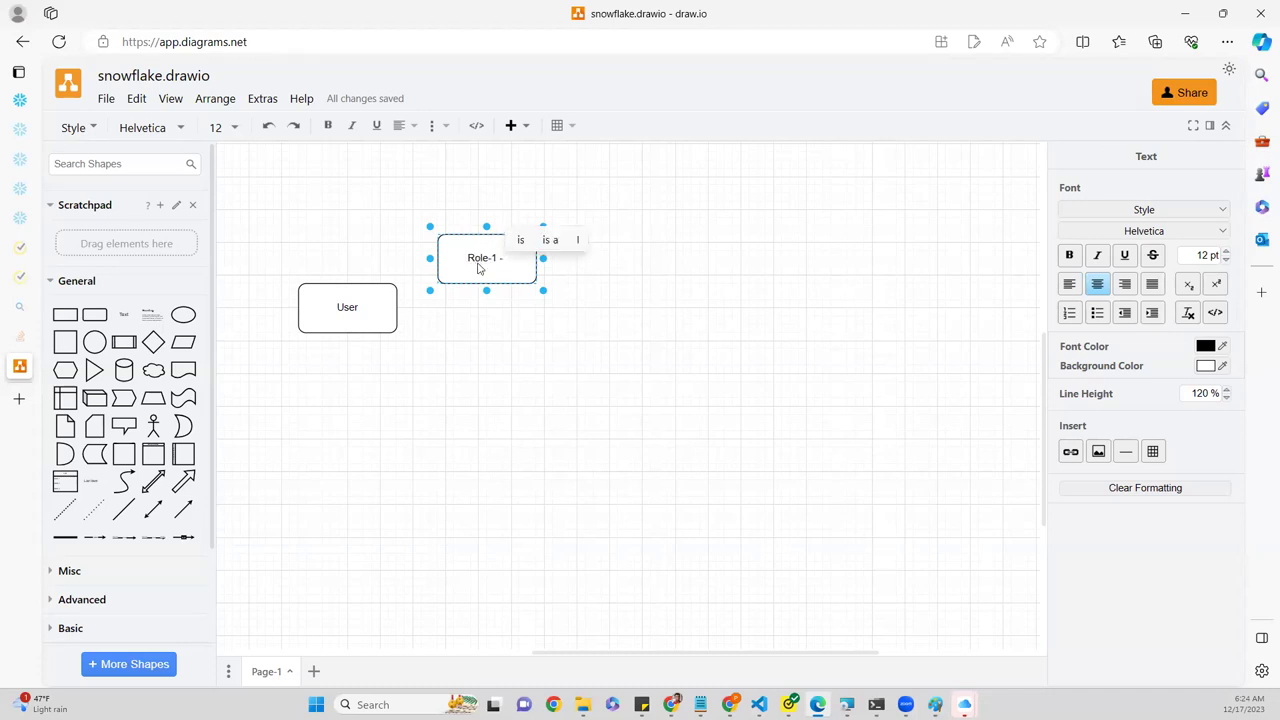
pyautogui.write(' Deve')
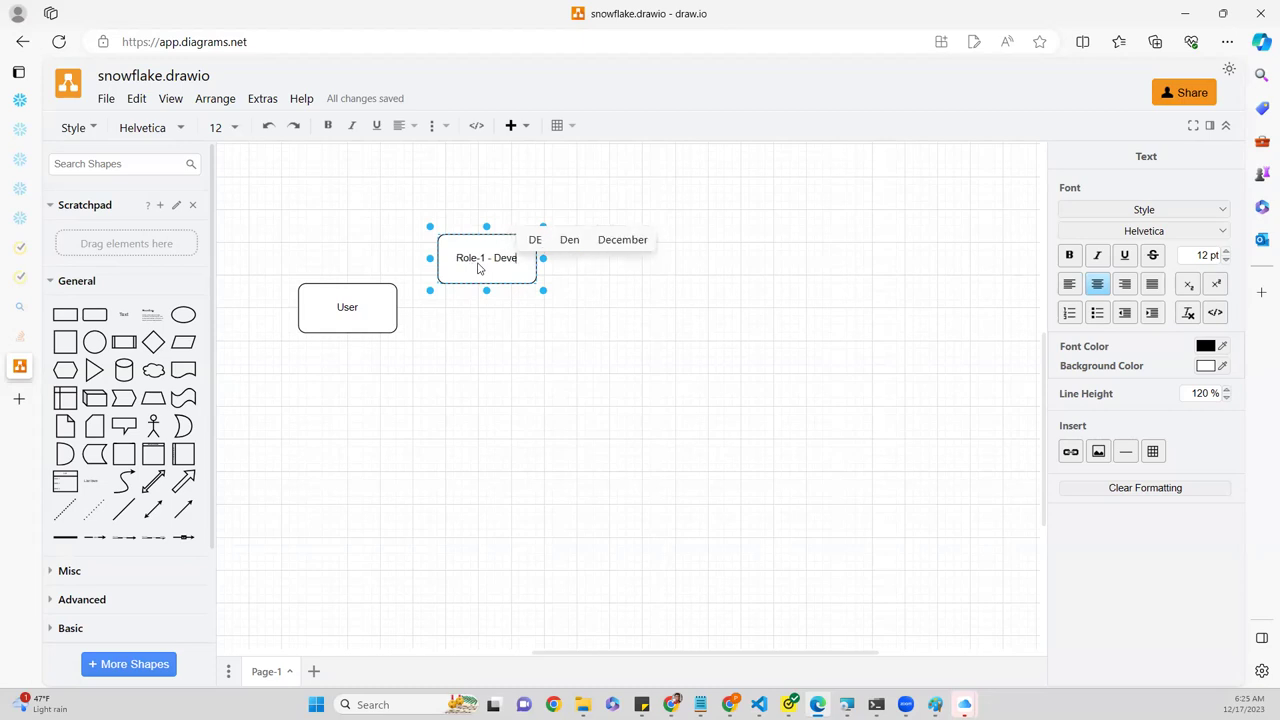
pyautogui.write('loper')
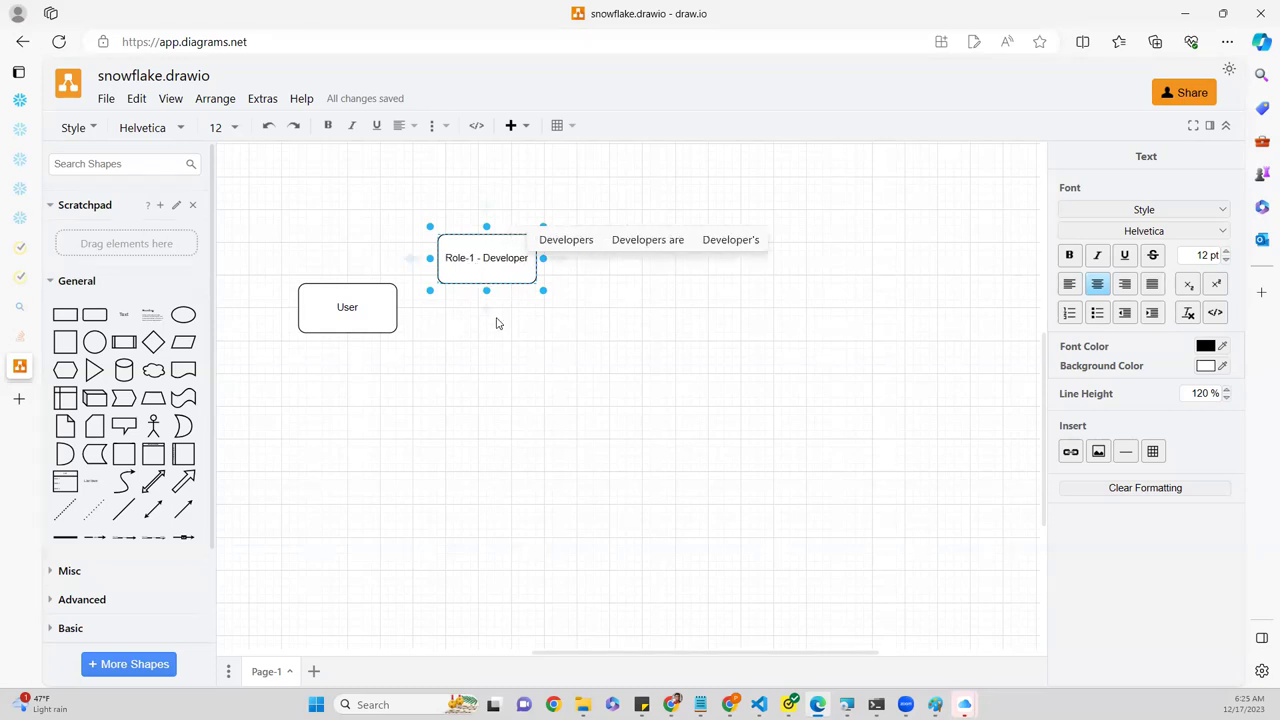
pyautogui.click(517, 354)
# - Duplicate the Role-1 - Developer box directly below it and relabel the copy Role-2 - QA
pyautogui.click(494, 268)
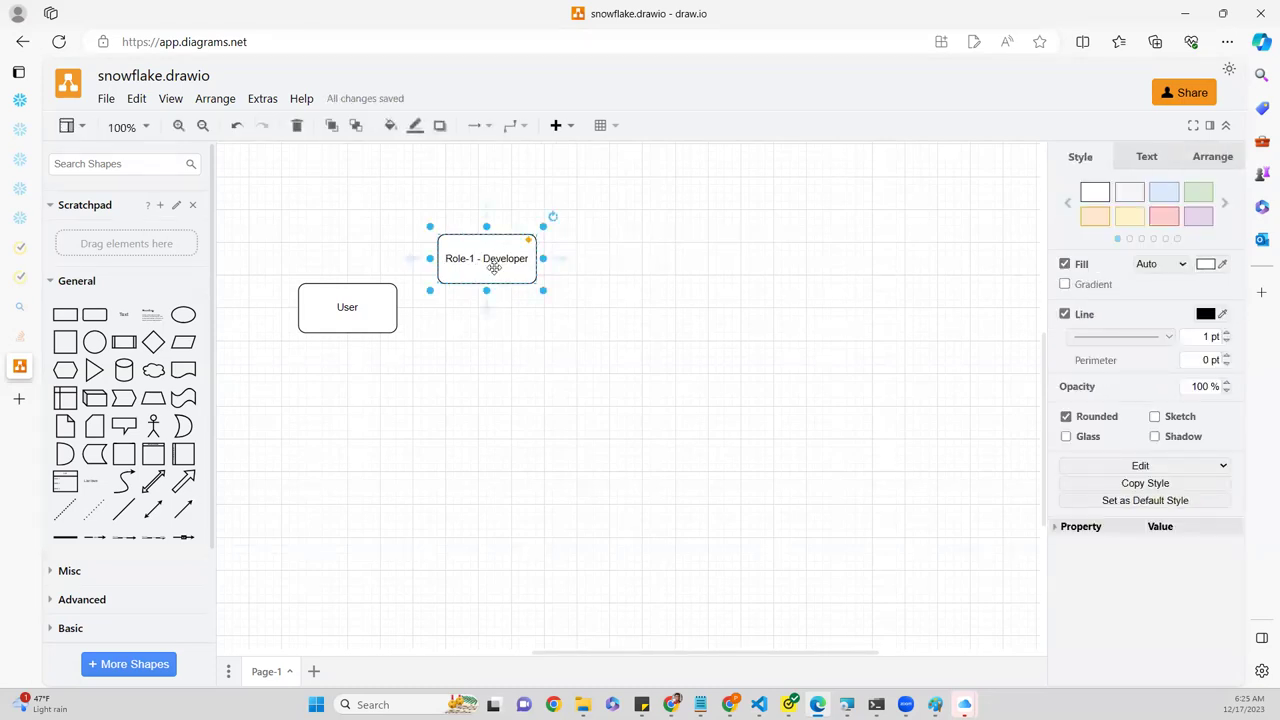
pyautogui.moveTo(494, 268); pyautogui.dragTo(485, 340)
pyautogui.doubleClick(477, 341)
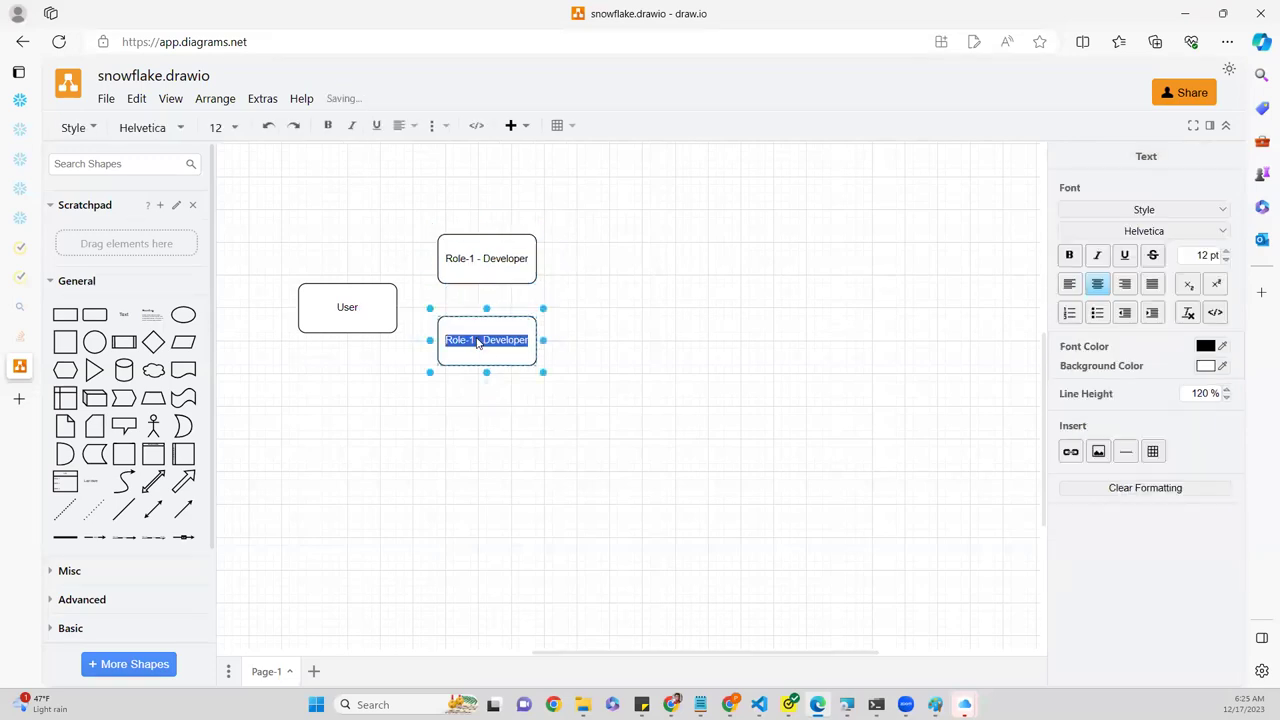
pyautogui.click(476, 342)
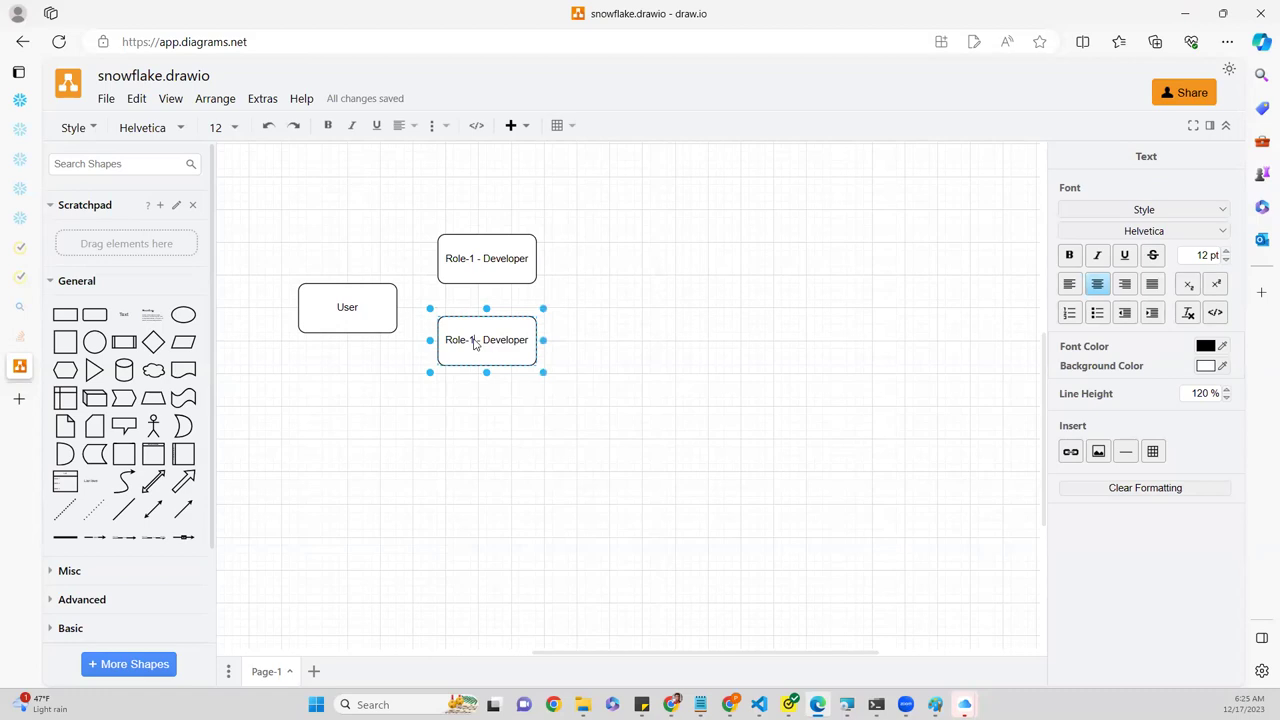
pyautogui.press('BackSpace')
pyautogui.write('2')
pyautogui.doubleClick(518, 346)
pyautogui.write('QA')
pyautogui.click(545, 443)
pyautogui.click(545, 443)
# - Duplicate the Role-2 - QA box below it and change the copy's label to Role-2 - TechLead
pyautogui.click(506, 340)
pyautogui.moveTo(506, 340); pyautogui.dragTo(507, 440)
pyautogui.doubleClick(511, 438)
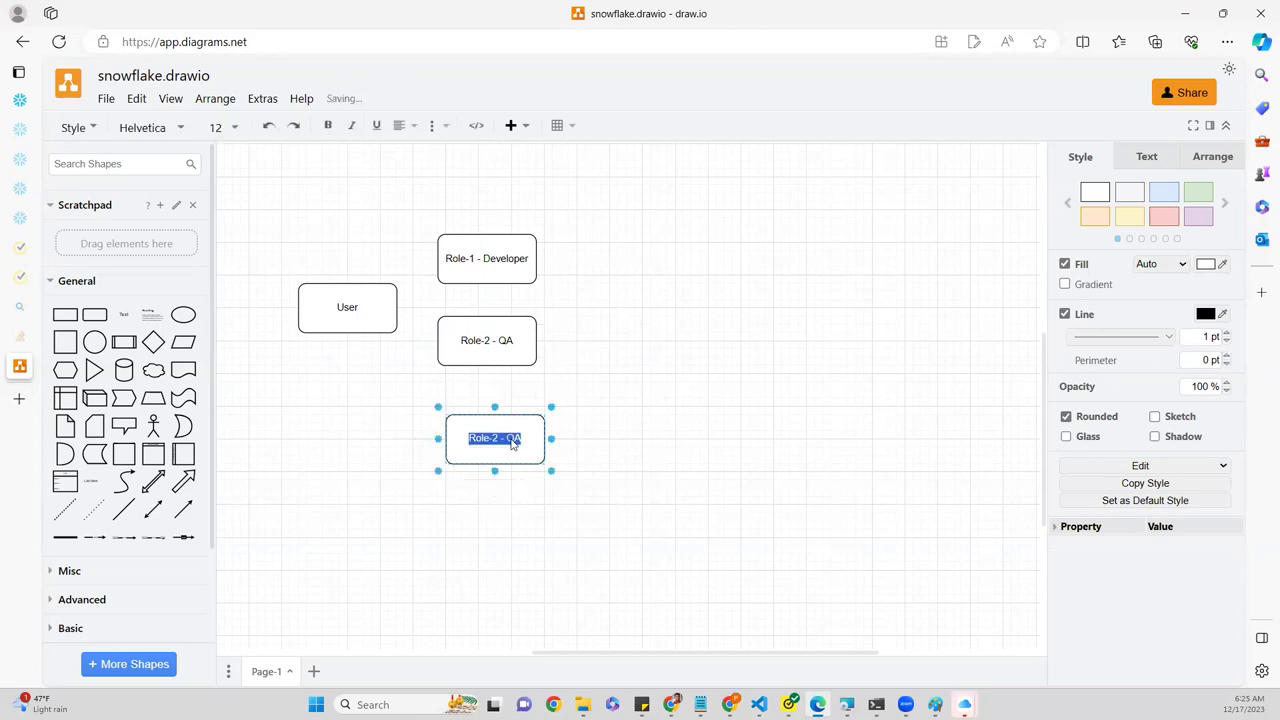
pyautogui.doubleClick(513, 441)
pyautogui.write('Te')
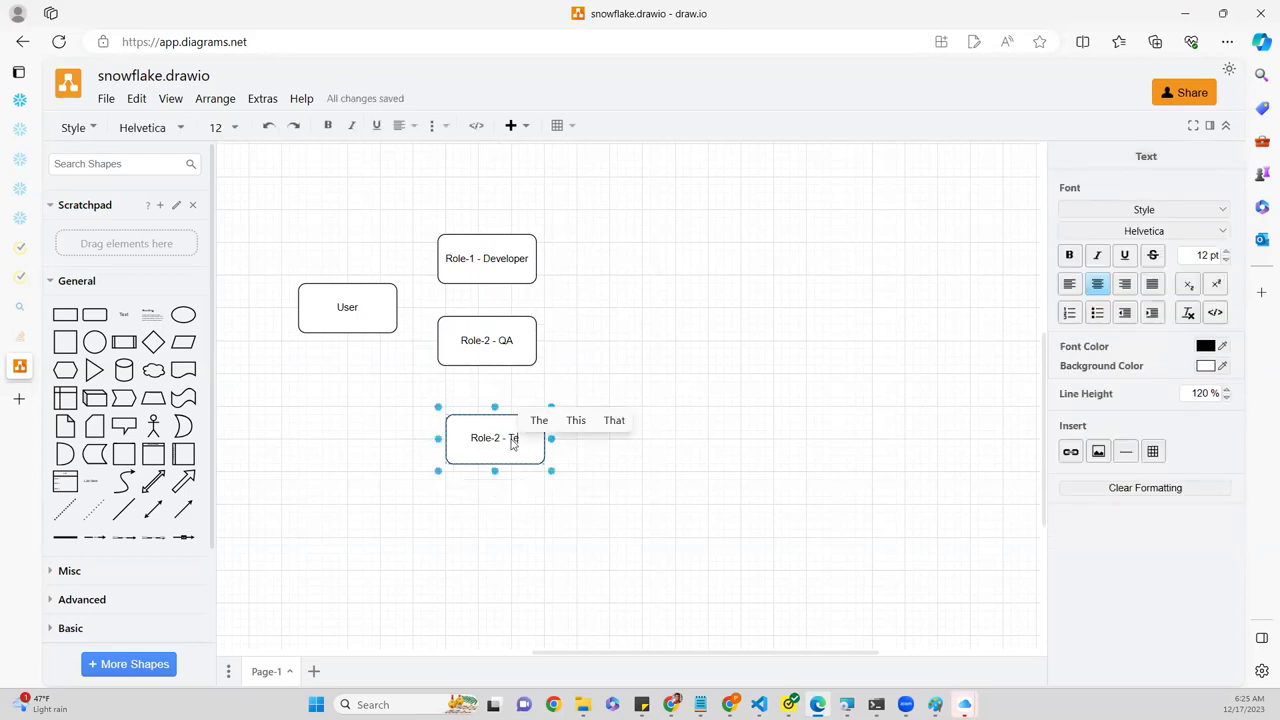
pyautogui.write('chLead')
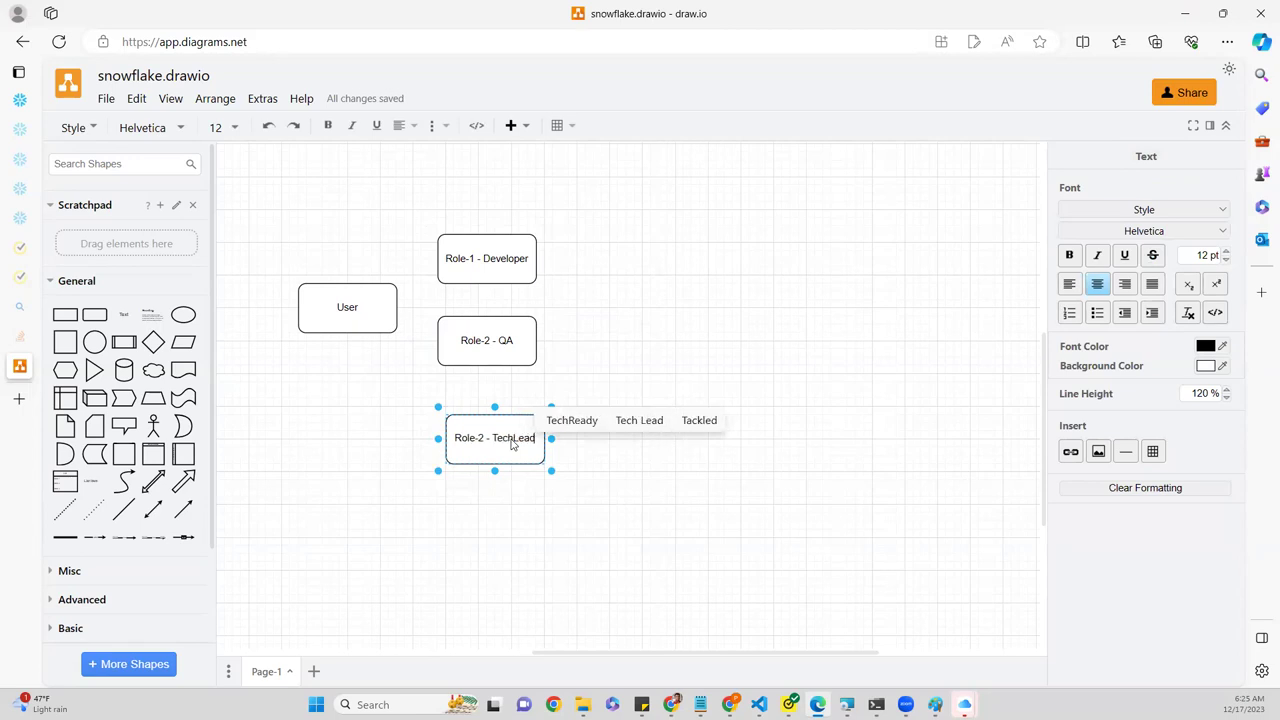
pyautogui.click(506, 476)
# - Duplicate the TechLead box below it and change the copy's label to Role-2 - Bank Manager
pyautogui.click(496, 447)
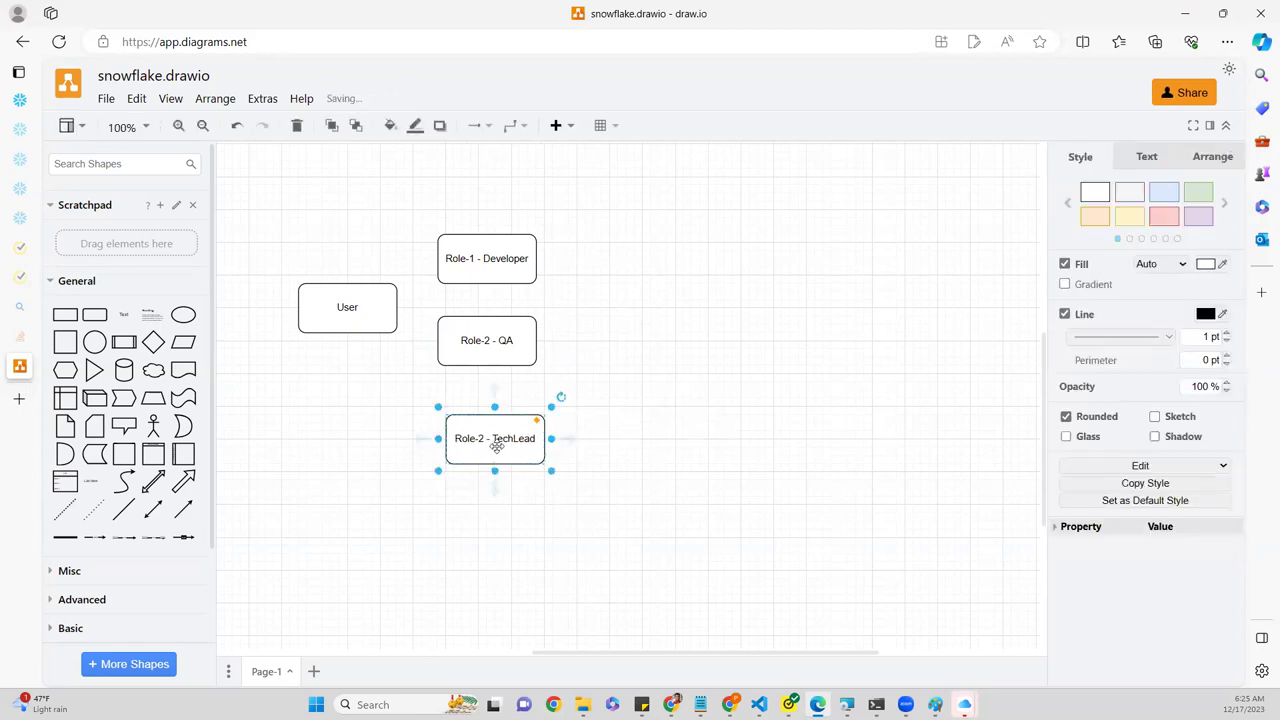
pyautogui.moveTo(496, 447); pyautogui.dragTo(483, 530)
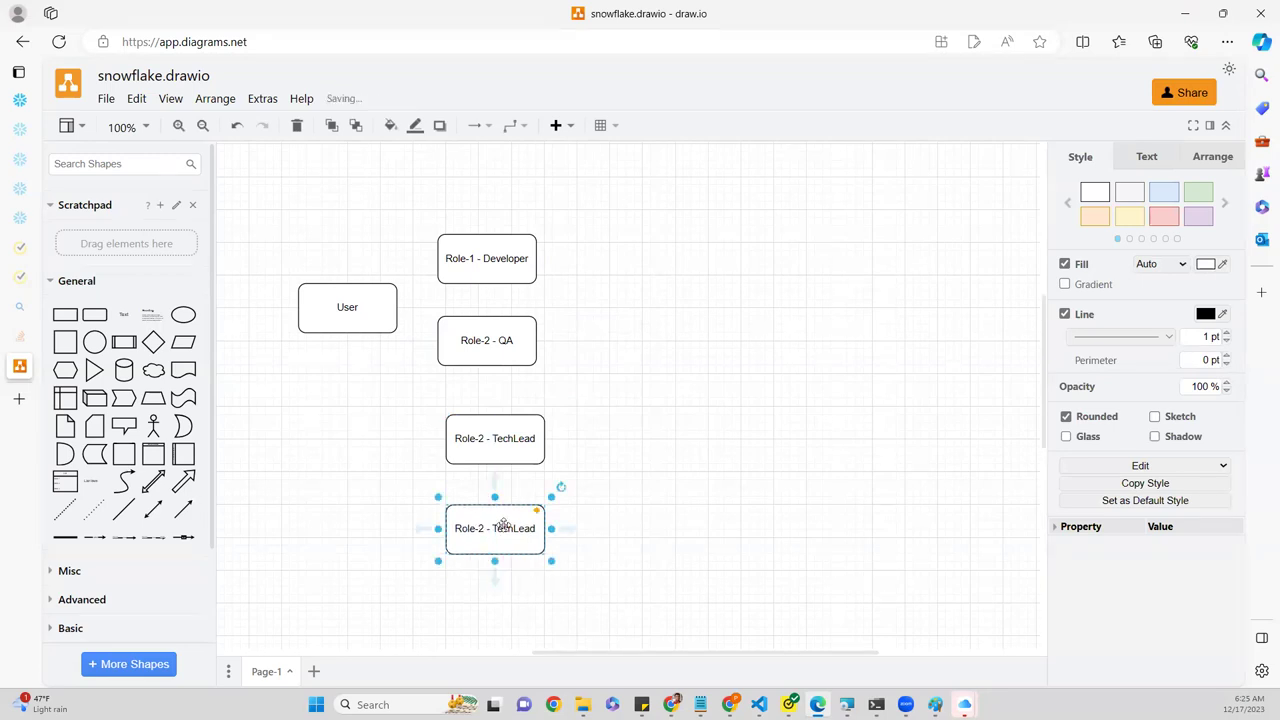
pyautogui.doubleClick(513, 531)
pyautogui.doubleClick(513, 531)
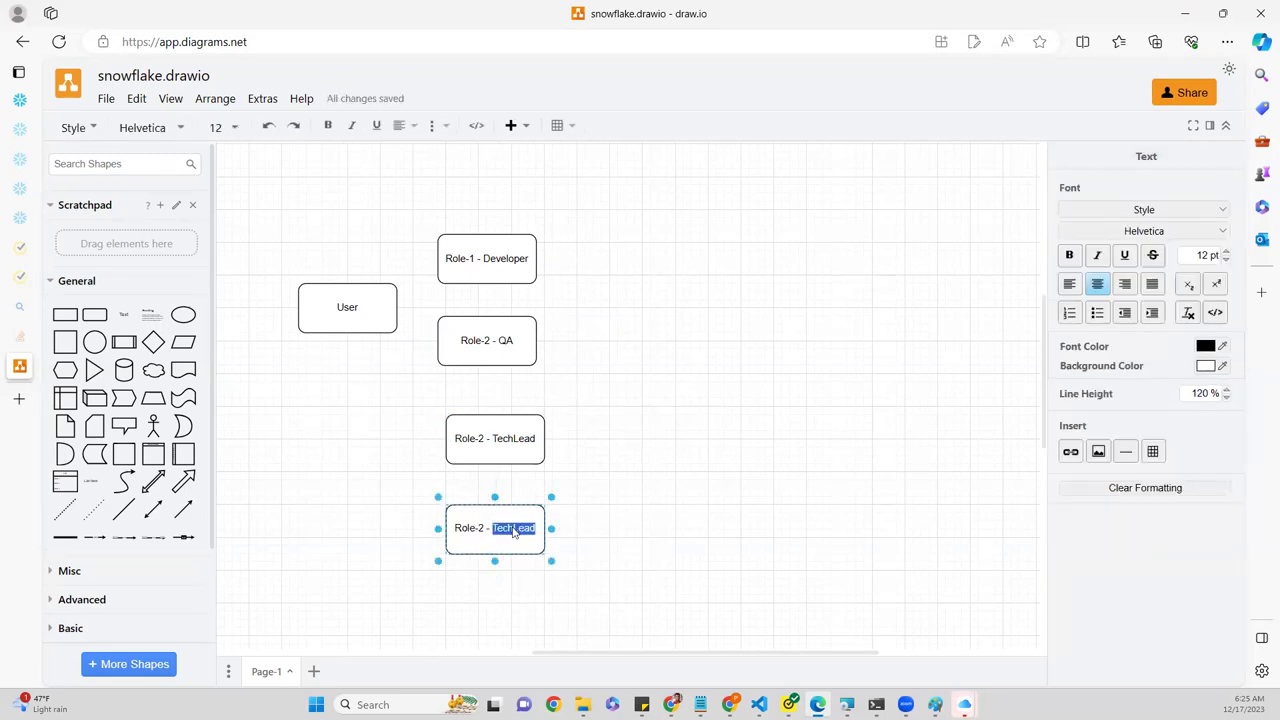
pyautogui.write('Bank Manager')
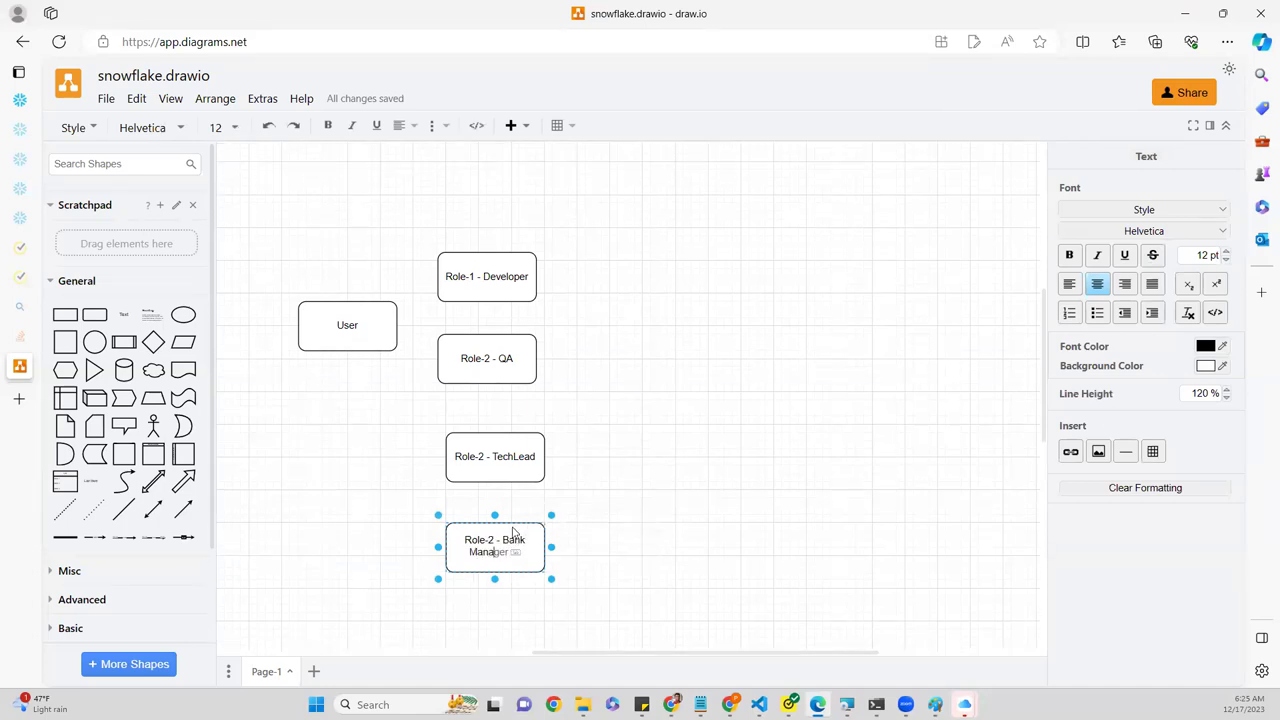
pyautogui.press('Escape')
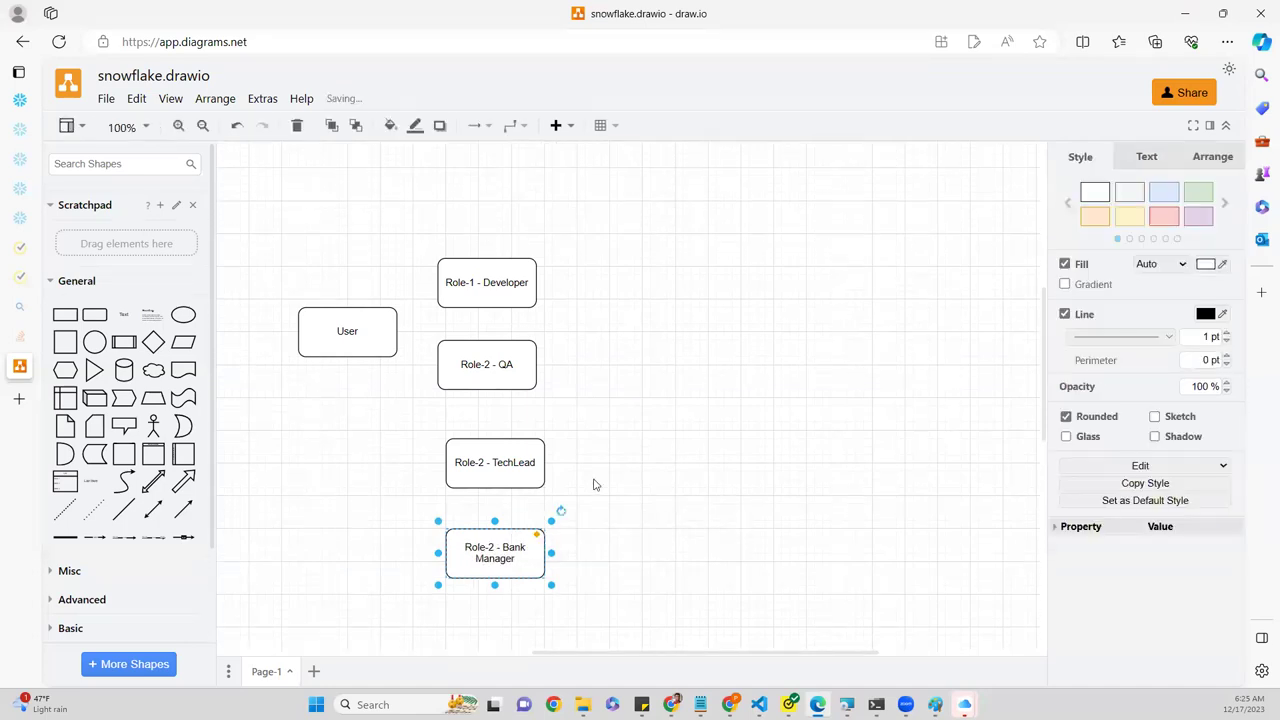
pyautogui.press('Escape')
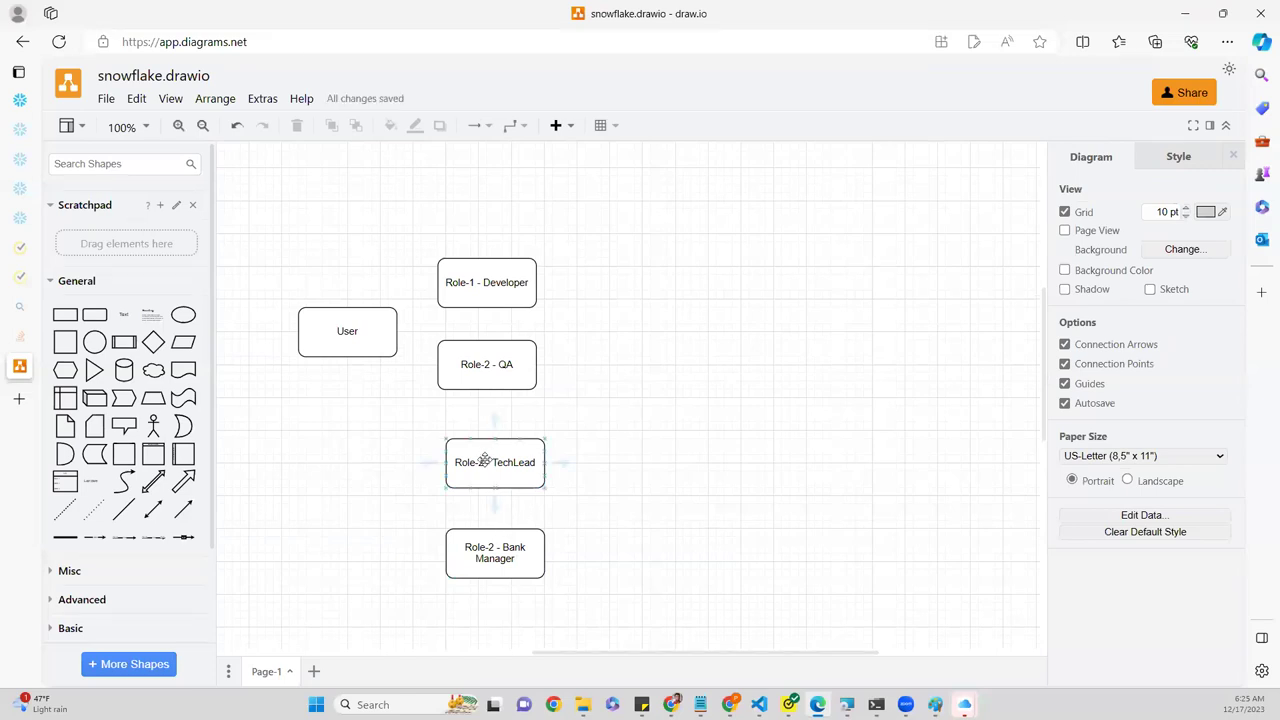
# - Renumber the TechLead box as Role-3 and the Bank Manager box as Role-4
pyautogui.doubleClick(482, 465)
pyautogui.click(482, 467)
pyautogui.press('BackSpace')
pyautogui.write('3')
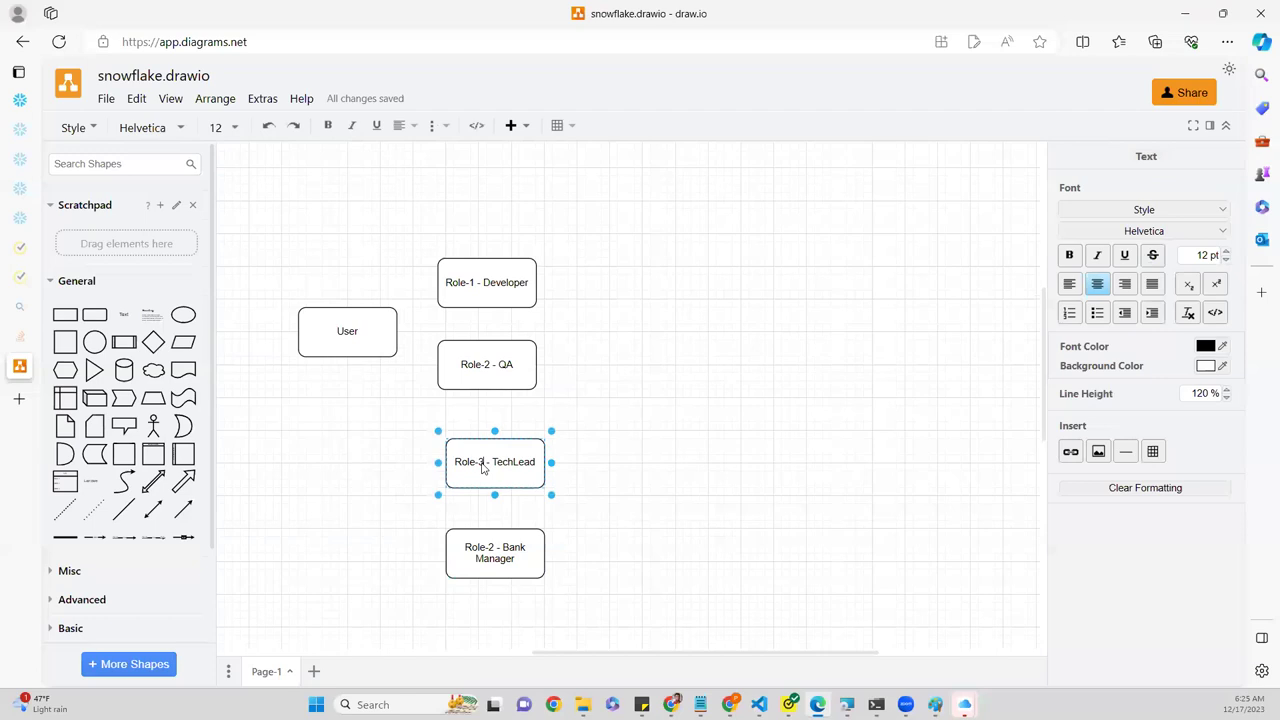
pyautogui.doubleClick(490, 545)
pyautogui.click(490, 548)
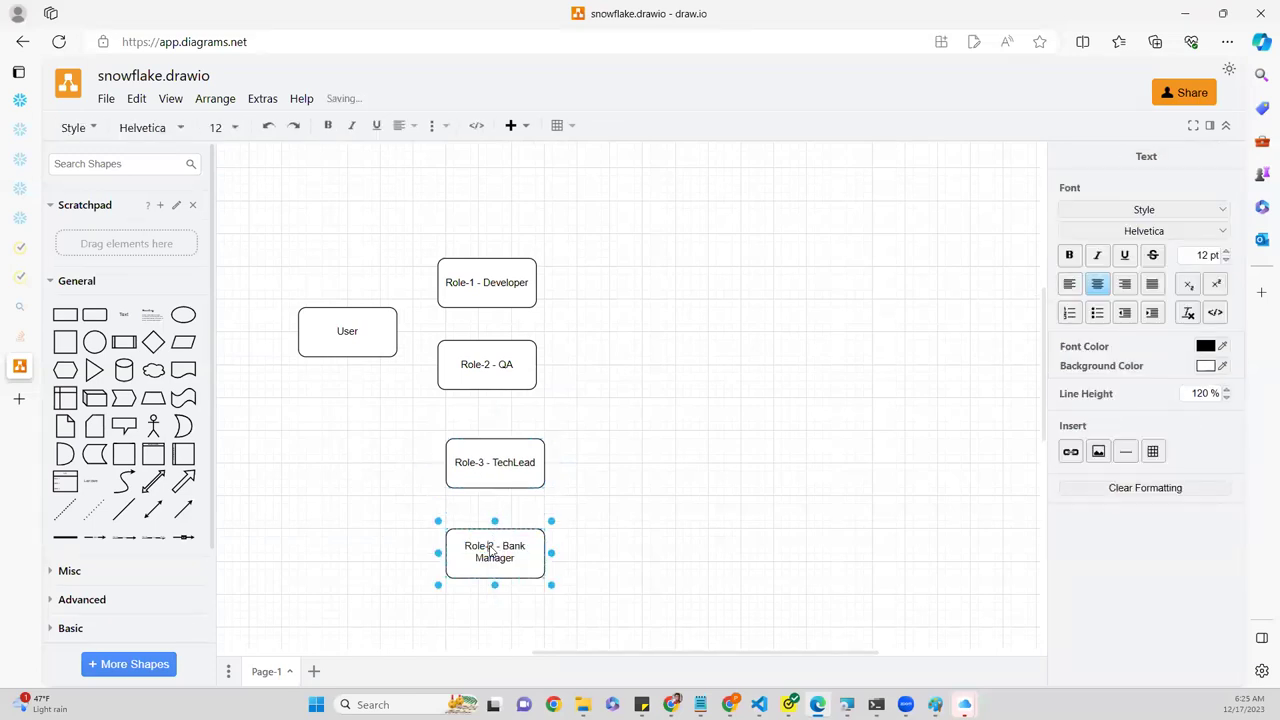
pyautogui.press('BackSpace')
pyautogui.write('4')
pyautogui.click(633, 532)
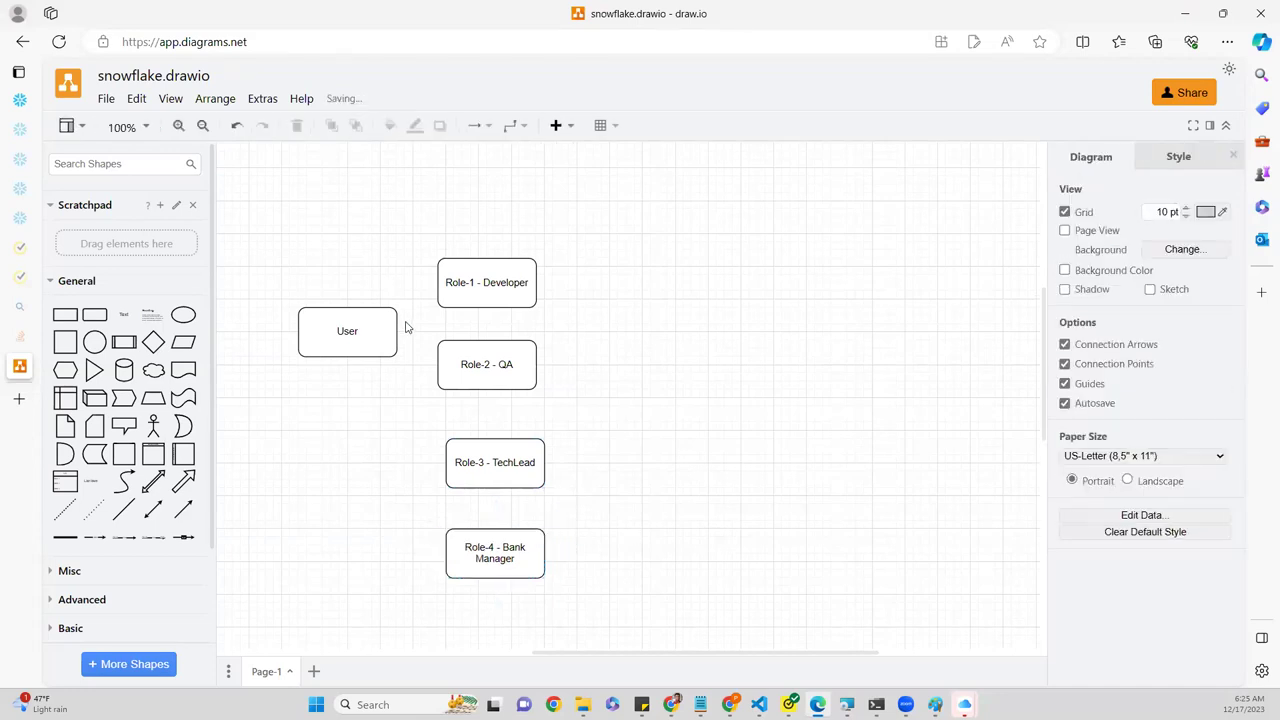
# - Relabel the User box as User -1
pyautogui.click(357, 329)
pyautogui.doubleClick(357, 329)
pyautogui.press('Escape')
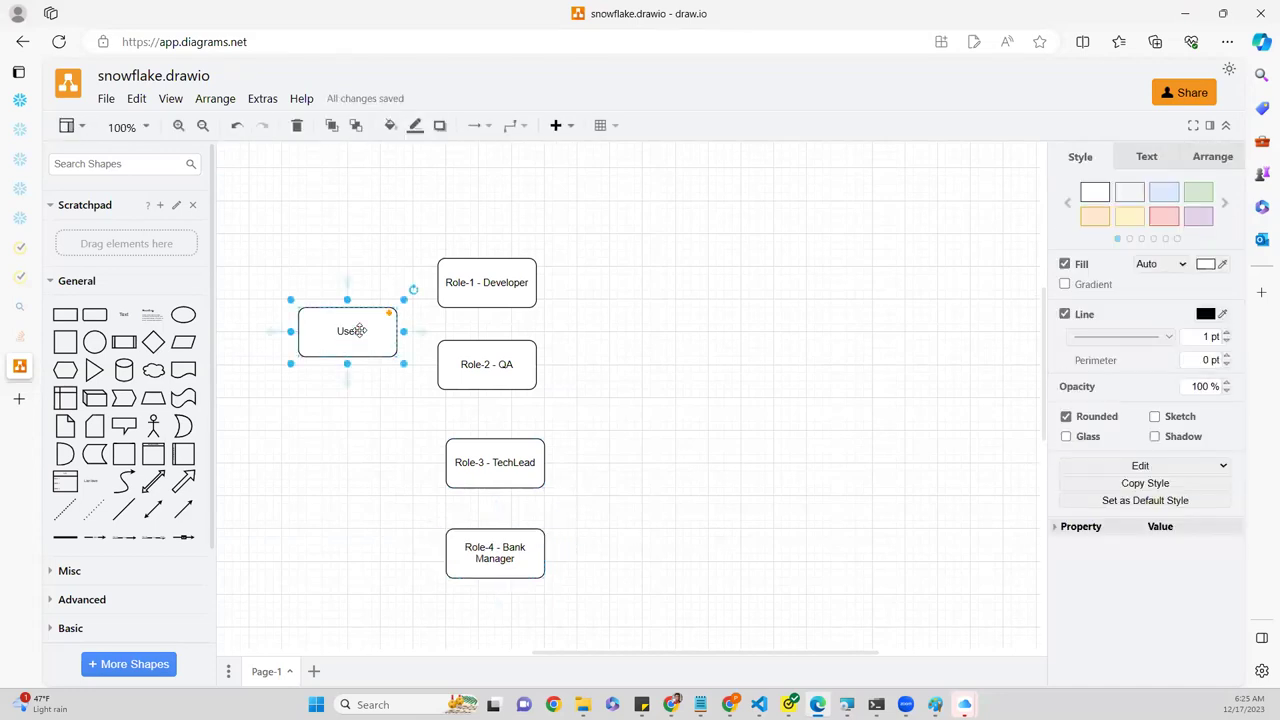
pyautogui.doubleClick(359, 330)
pyautogui.press('BackSpace')
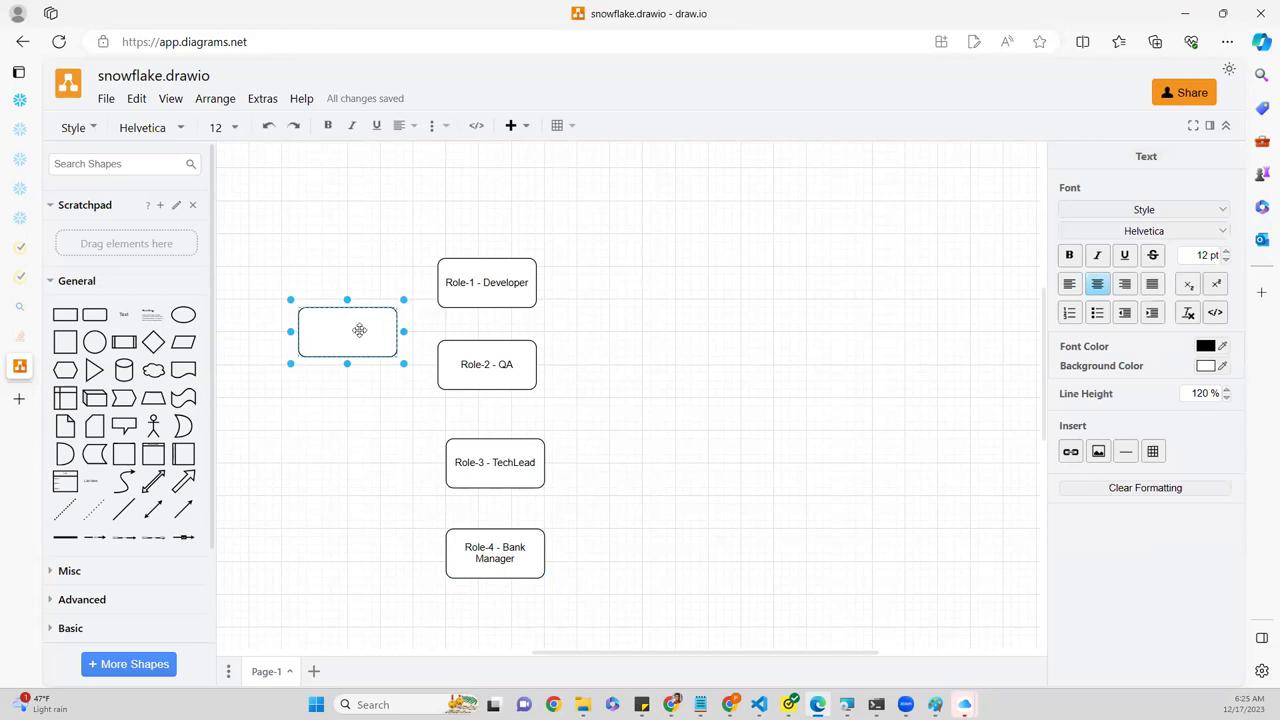
pyautogui.write('User - 1')
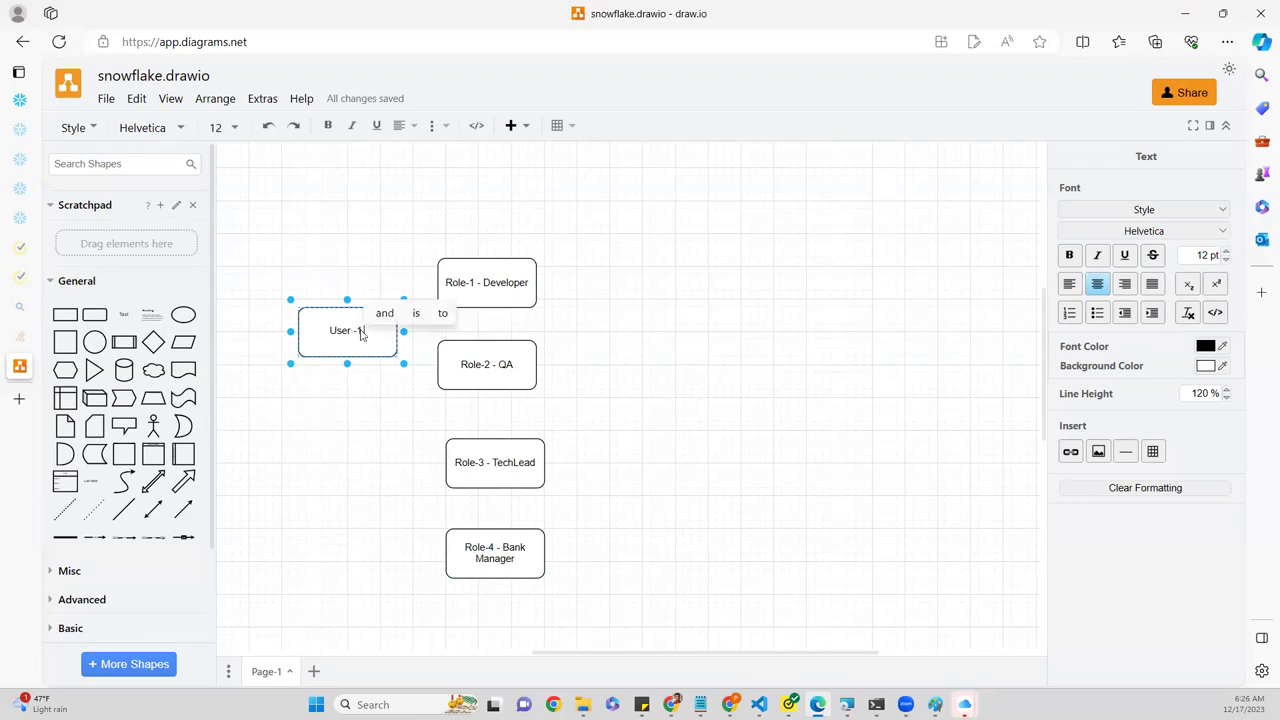
pyautogui.press('Escape')
pyautogui.click(341, 410)
# - Move the User -1 box up and to the left, and duplicate it five times
pyautogui.moveTo(334, 326); pyautogui.dragTo(299, 272)
pyautogui.hotkey('ctrl', 'd')
pyautogui.hotkey('ctrl', 'd')
pyautogui.hotkey('ctrl', 'd')
pyautogui.hotkey('ctrl', 'd')
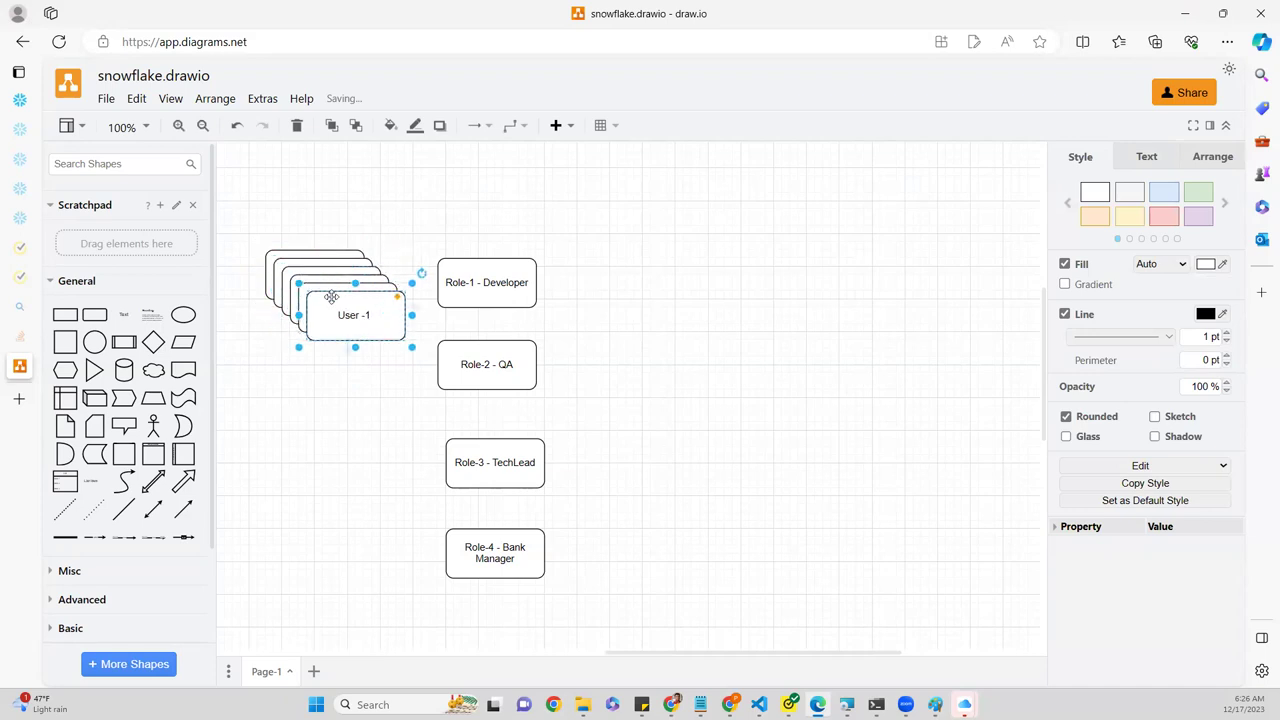
# - Spread the stacked User -1 copies into a vertical column to the left of the role boxes
pyautogui.moveTo(348, 318); pyautogui.dragTo(323, 566)
pyautogui.click(329, 329)
pyautogui.moveTo(329, 329); pyautogui.dragTo(306, 494)
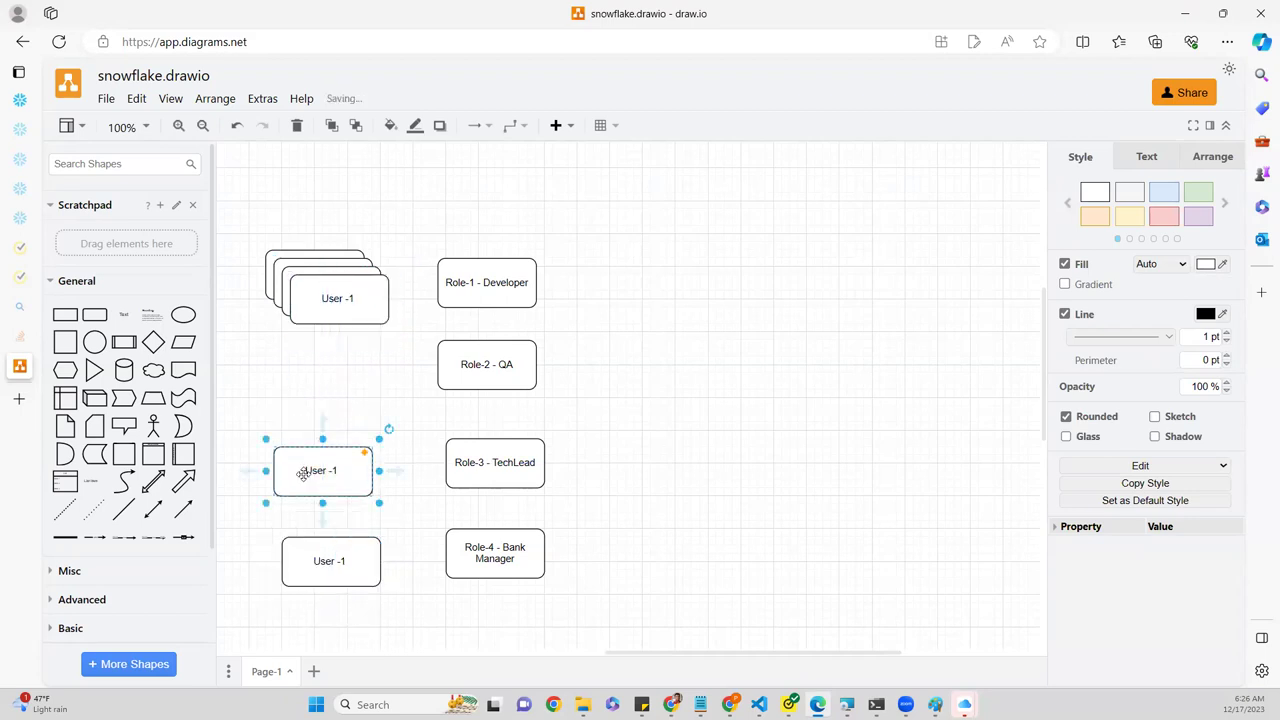
pyautogui.moveTo(312, 297); pyautogui.dragTo(290, 372)
pyautogui.click(303, 300)
pyautogui.moveTo(307, 296); pyautogui.dragTo(282, 198)
pyautogui.moveTo(324, 281); pyautogui.dragTo(306, 157)
# - Connect the User -1 box beside Role-1 with arrows to Role-1 - Developer and Role-3 - TechLead
pyautogui.scroll(-1, 306, 157)
pyautogui.scroll(-5, 306, 157)
pyautogui.click(612, 358)
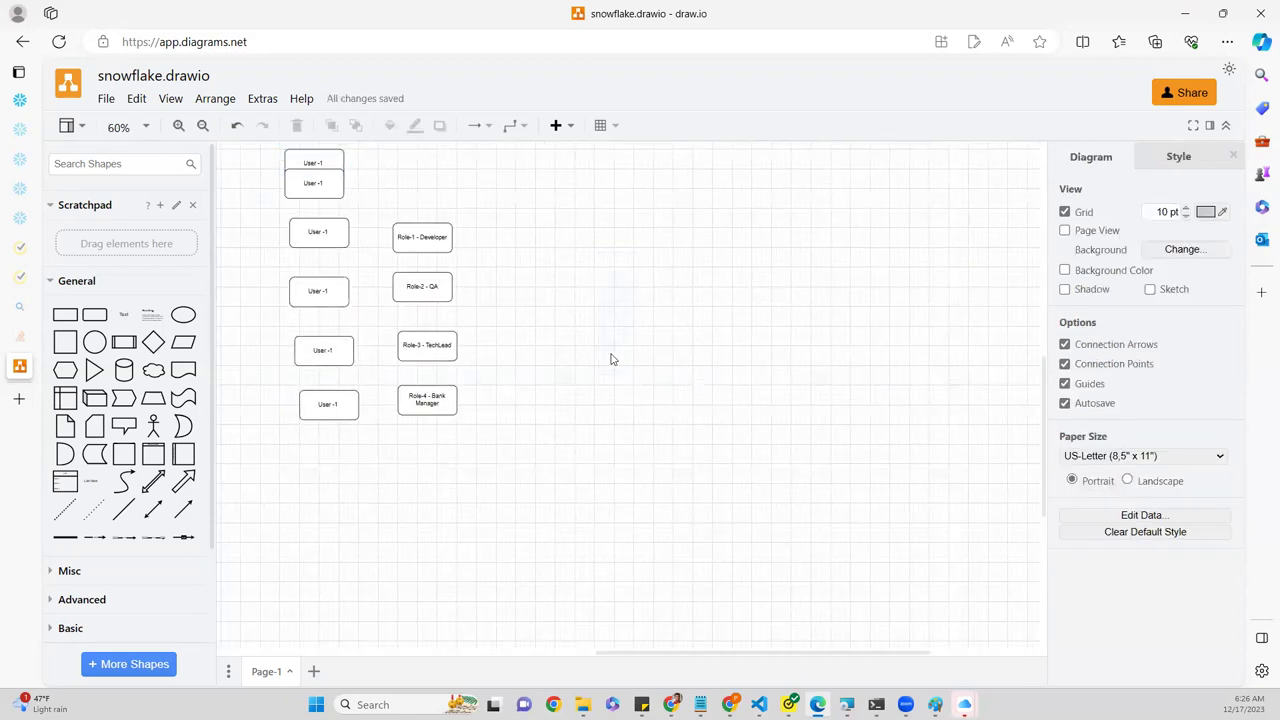
pyautogui.moveTo(571, 263); pyautogui.dragTo(620, 372)
pyautogui.scroll(2, 1045, 457)
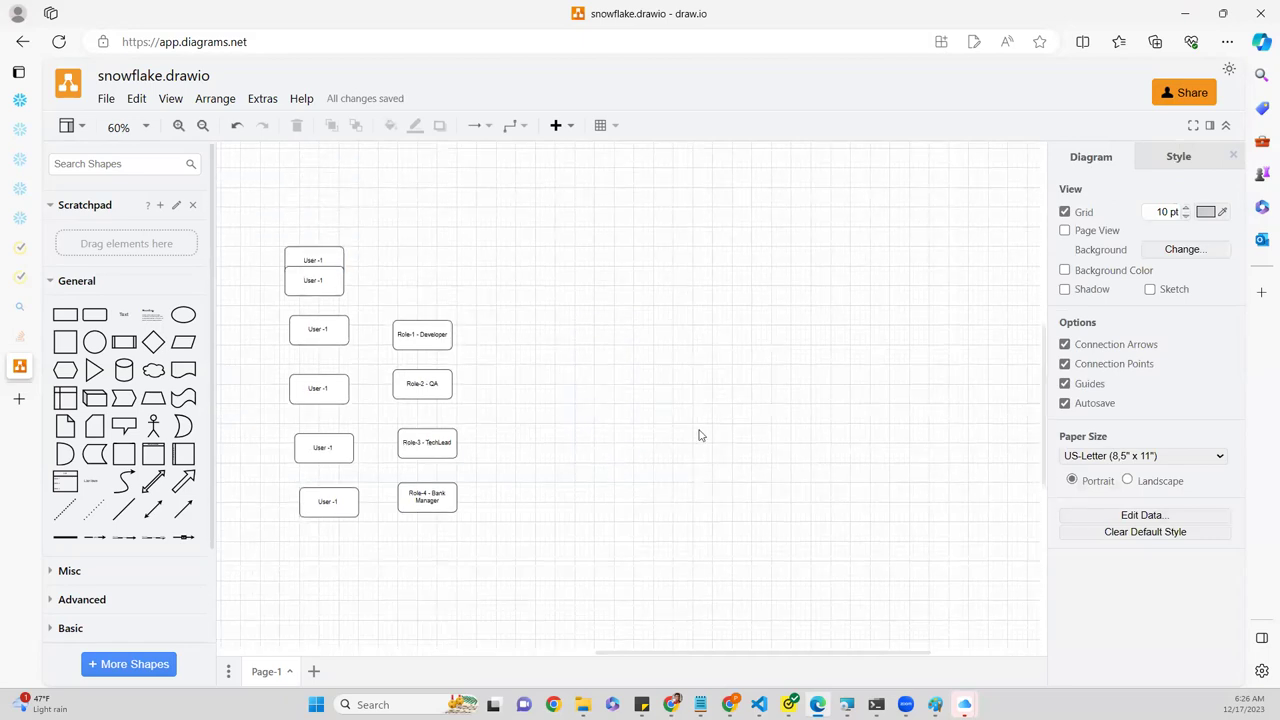
pyautogui.scroll(4, 700, 435)
pyautogui.moveTo(680, 654); pyautogui.dragTo(574, 663)
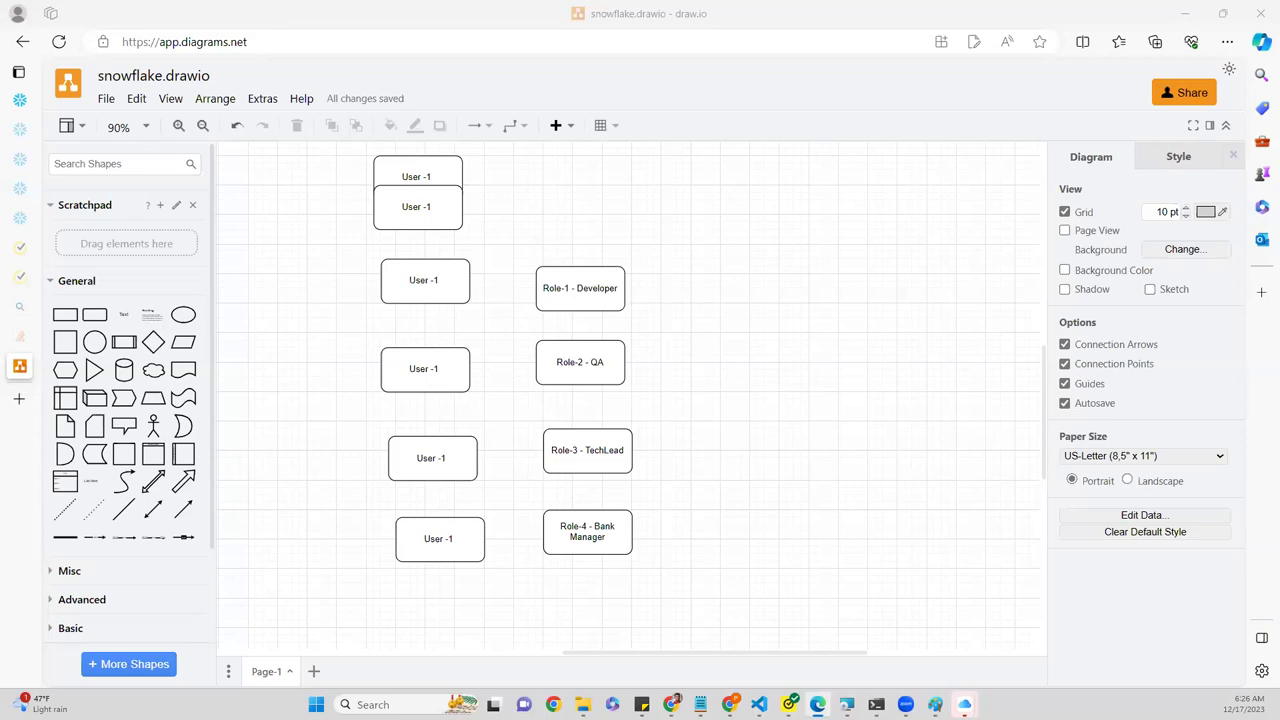
pyautogui.click(447, 279)
pyautogui.moveTo(488, 284)
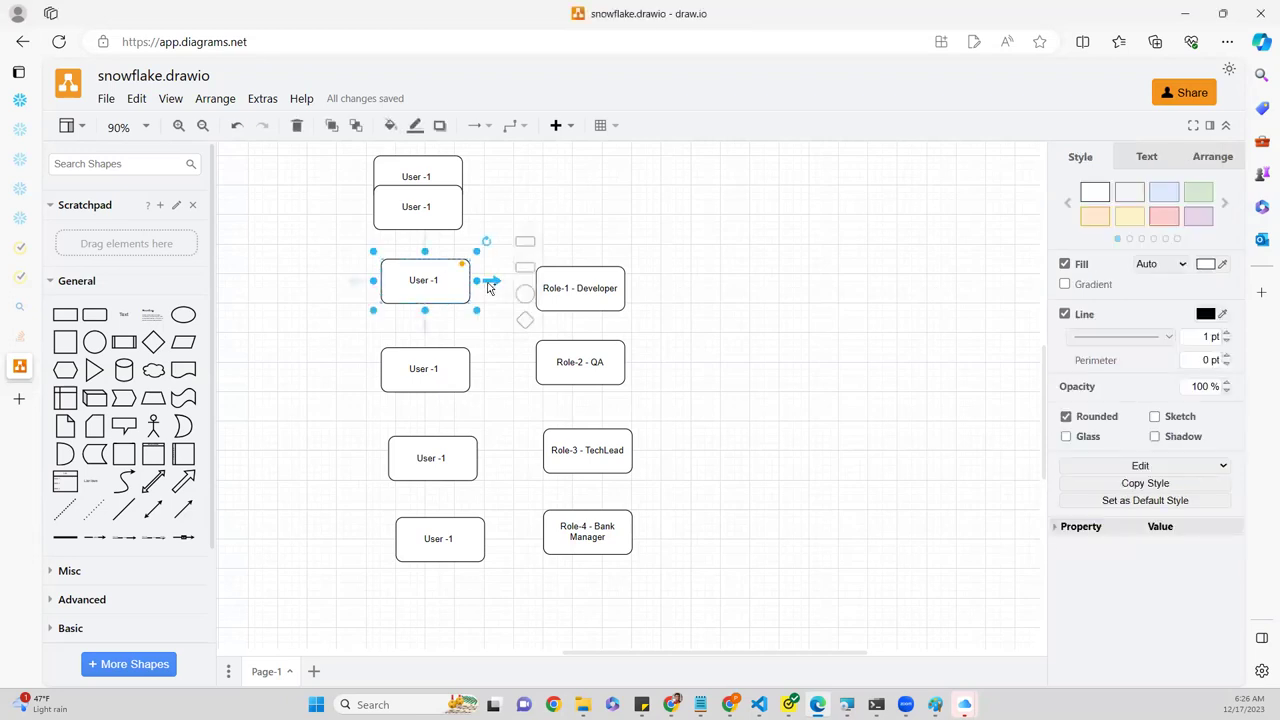
pyautogui.moveTo(491, 284); pyautogui.dragTo(537, 279)
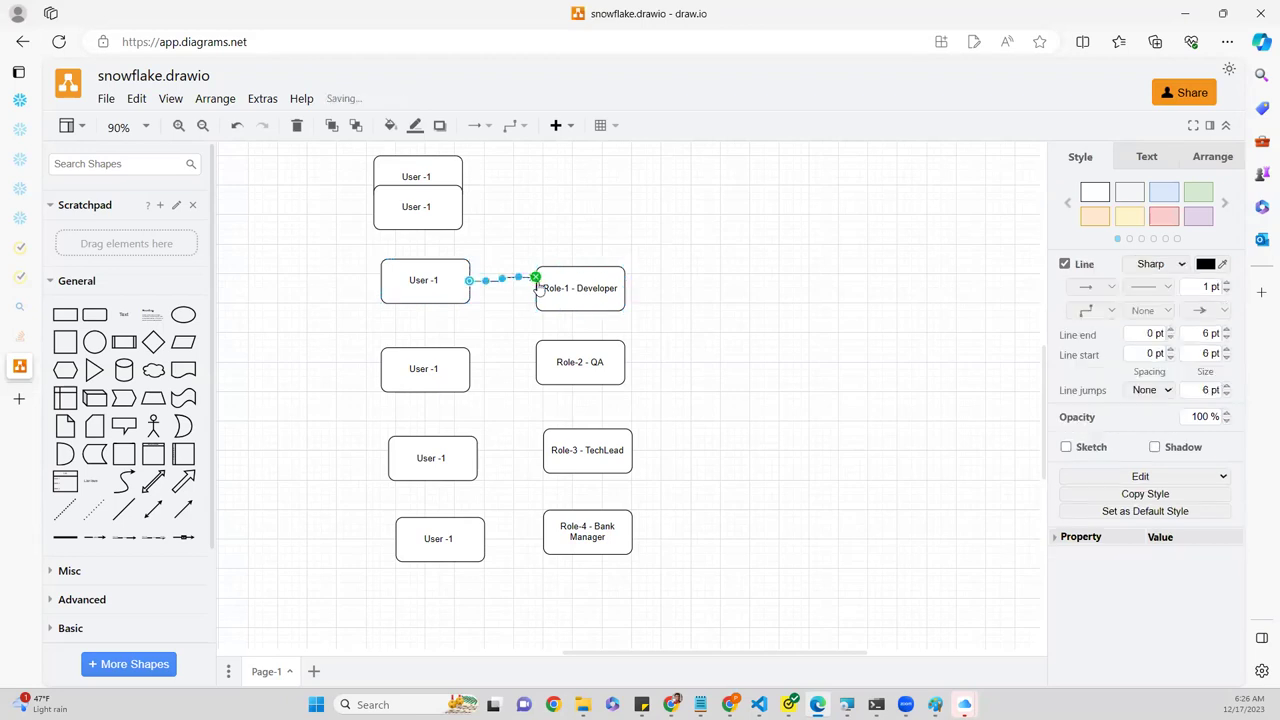
pyautogui.click(455, 290)
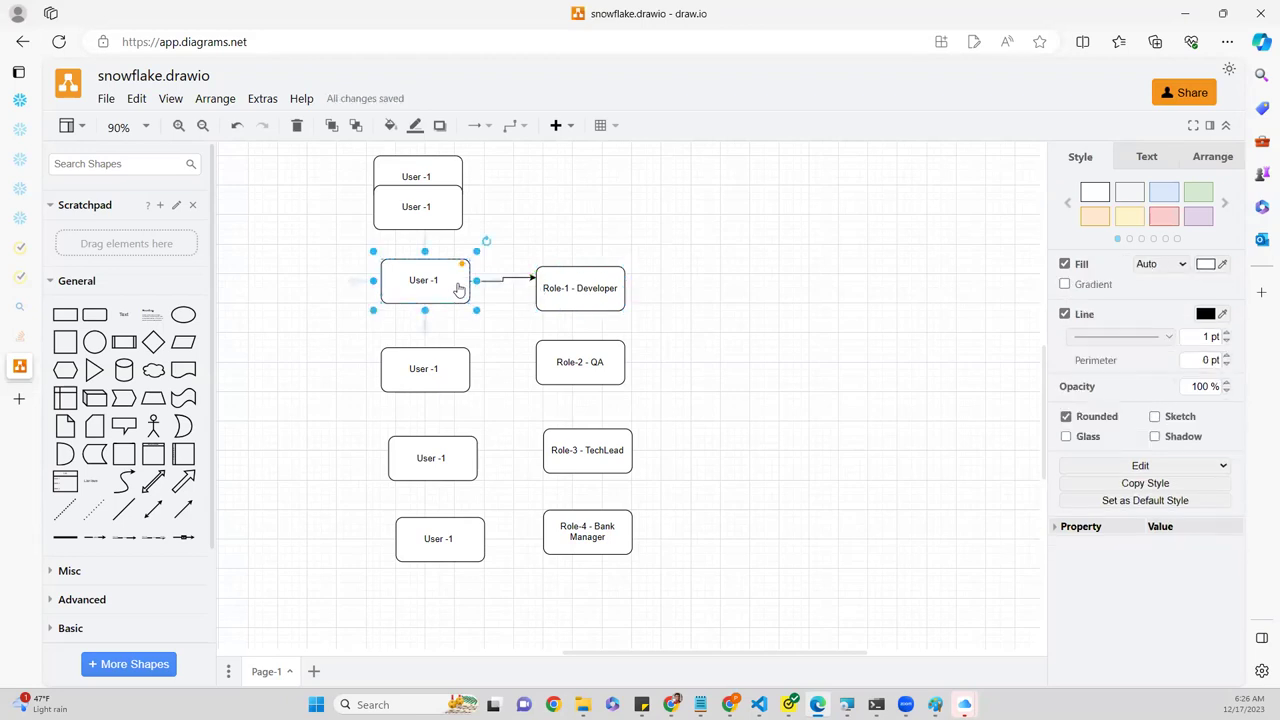
pyautogui.moveTo(481, 287)
pyautogui.moveTo(481, 285); pyautogui.dragTo(541, 457)
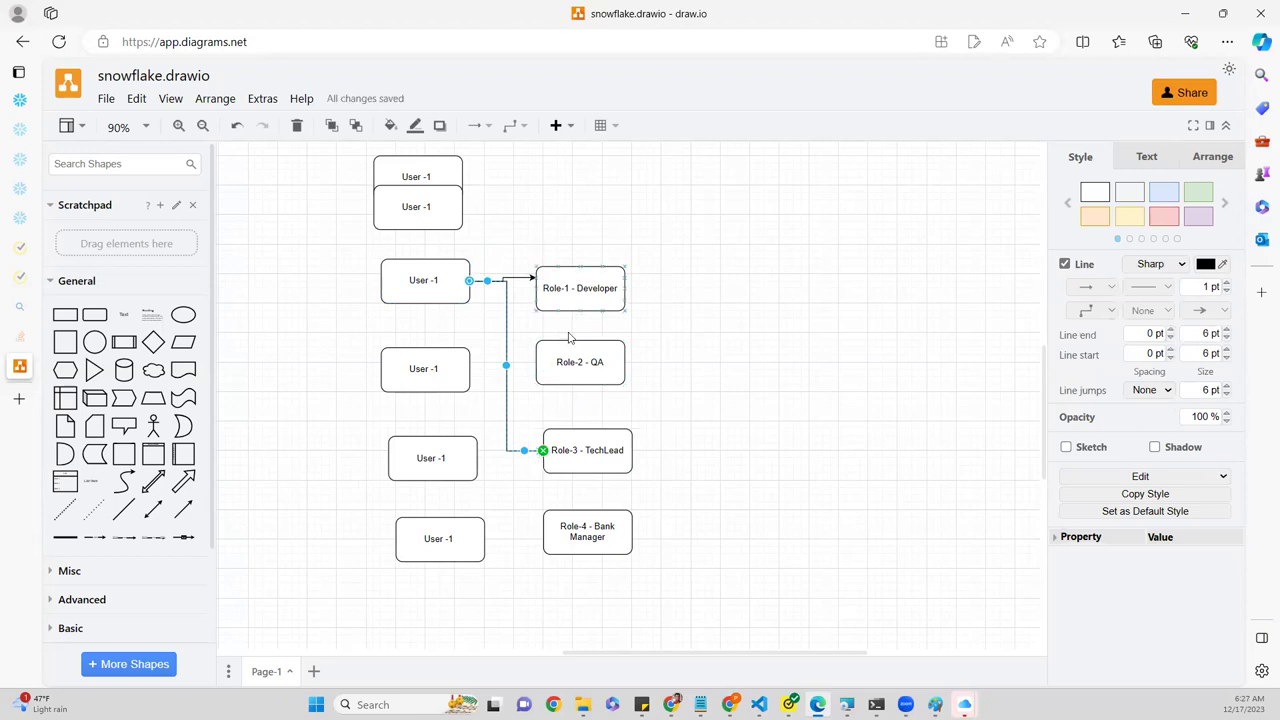
pyautogui.doubleClick(444, 368)
pyautogui.press('Escape')
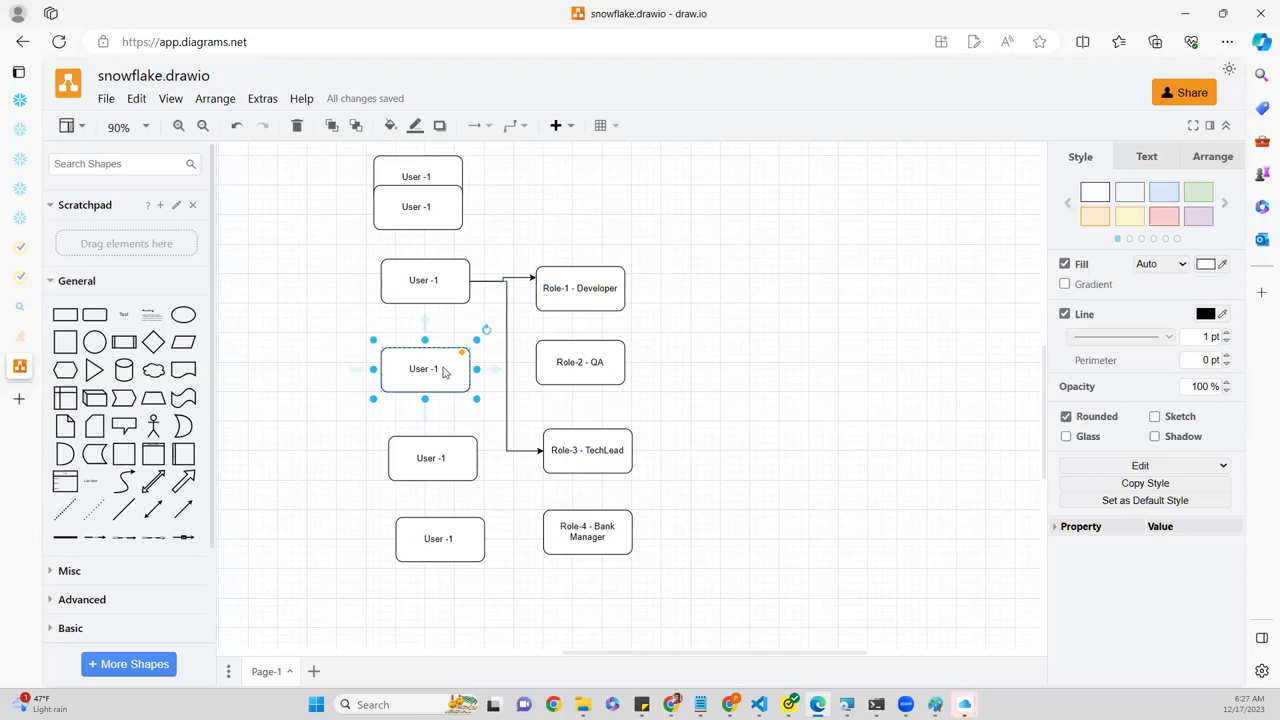
pyautogui.press('Delete')
pyautogui.hotkey('ctrl', 'z')
# - Edit the label of the User -1 box beside Role-2 - QA, adding the digit 2 to it
pyautogui.doubleClick(428, 368)
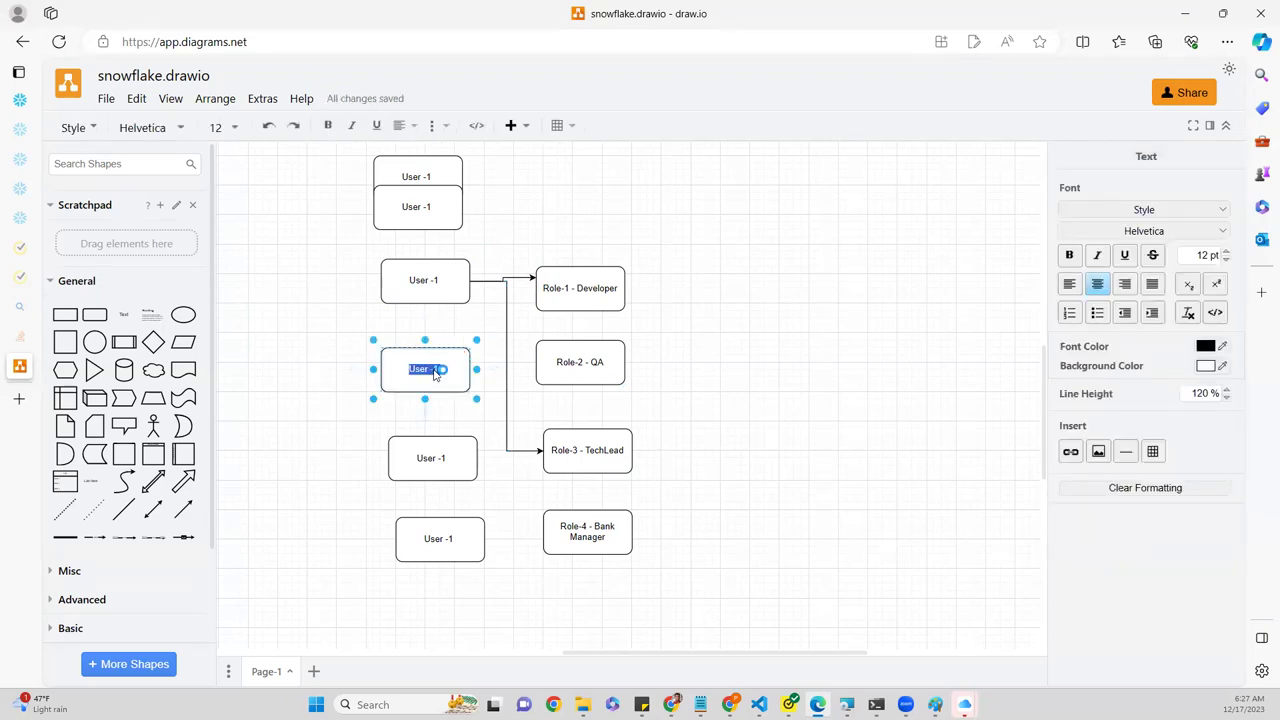
pyautogui.click(435, 374)
pyautogui.write('2')
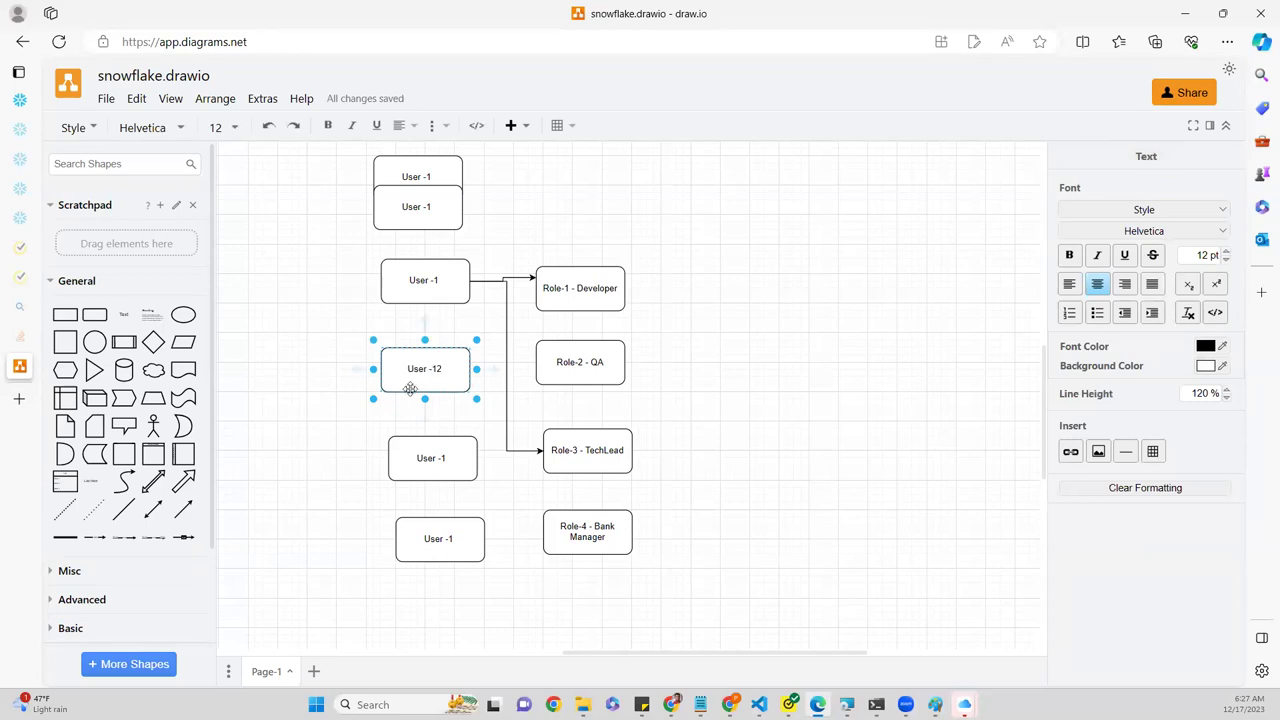